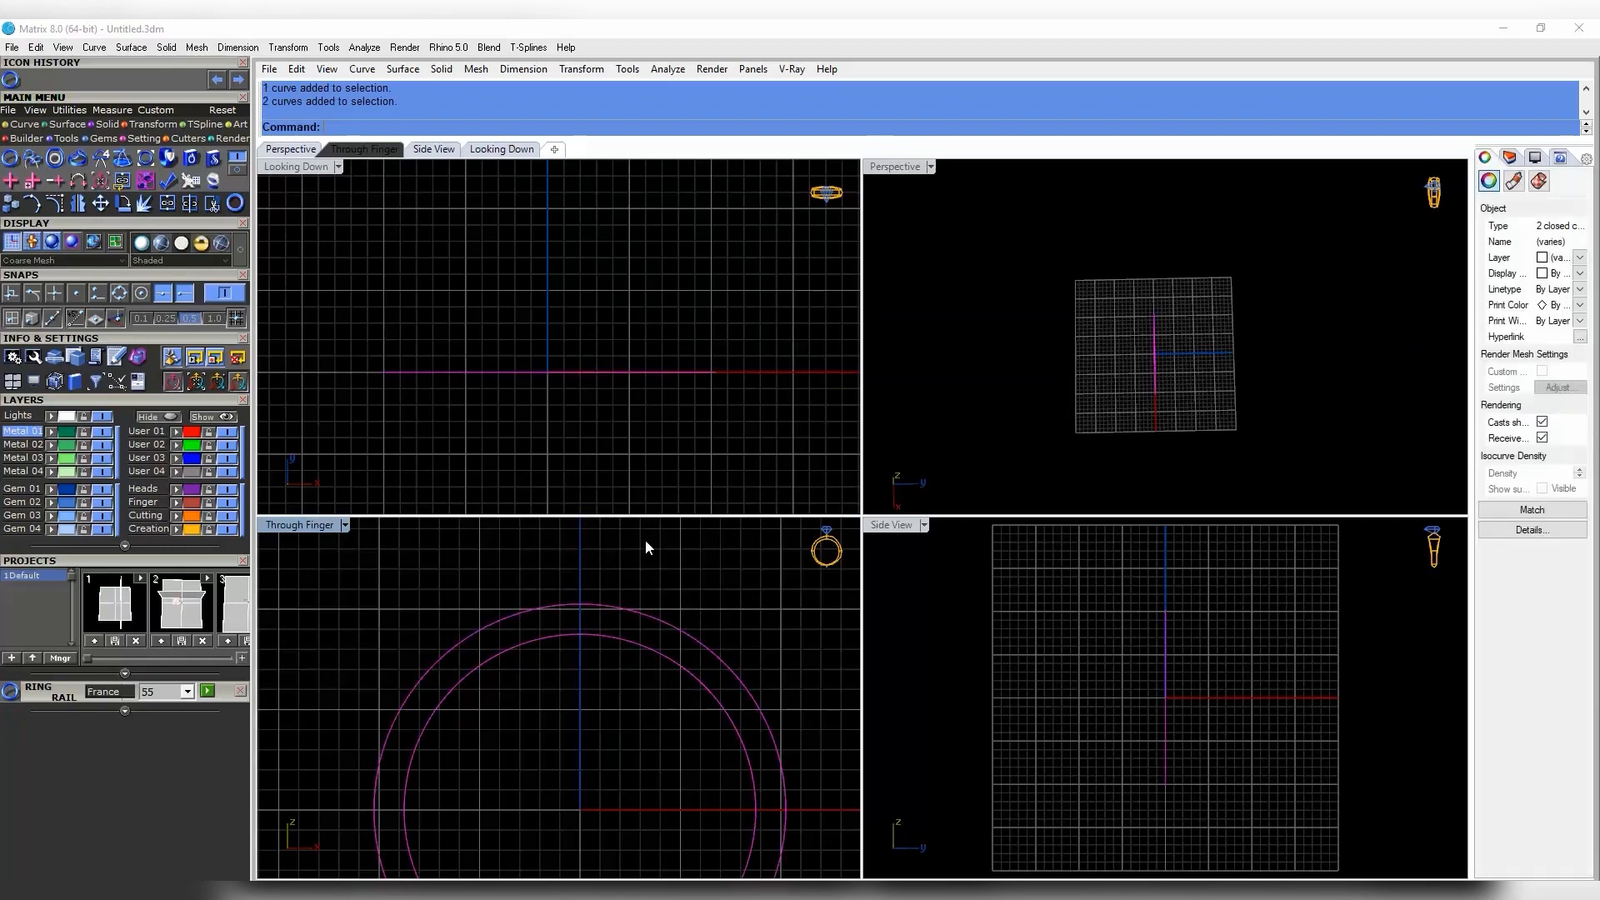
- Extrude both ring circles 4 units to both sides into a solid band
right_click_drag(610, 413, 675, 395)
type("extrude")
key("Return")
type("b")
key("Return")
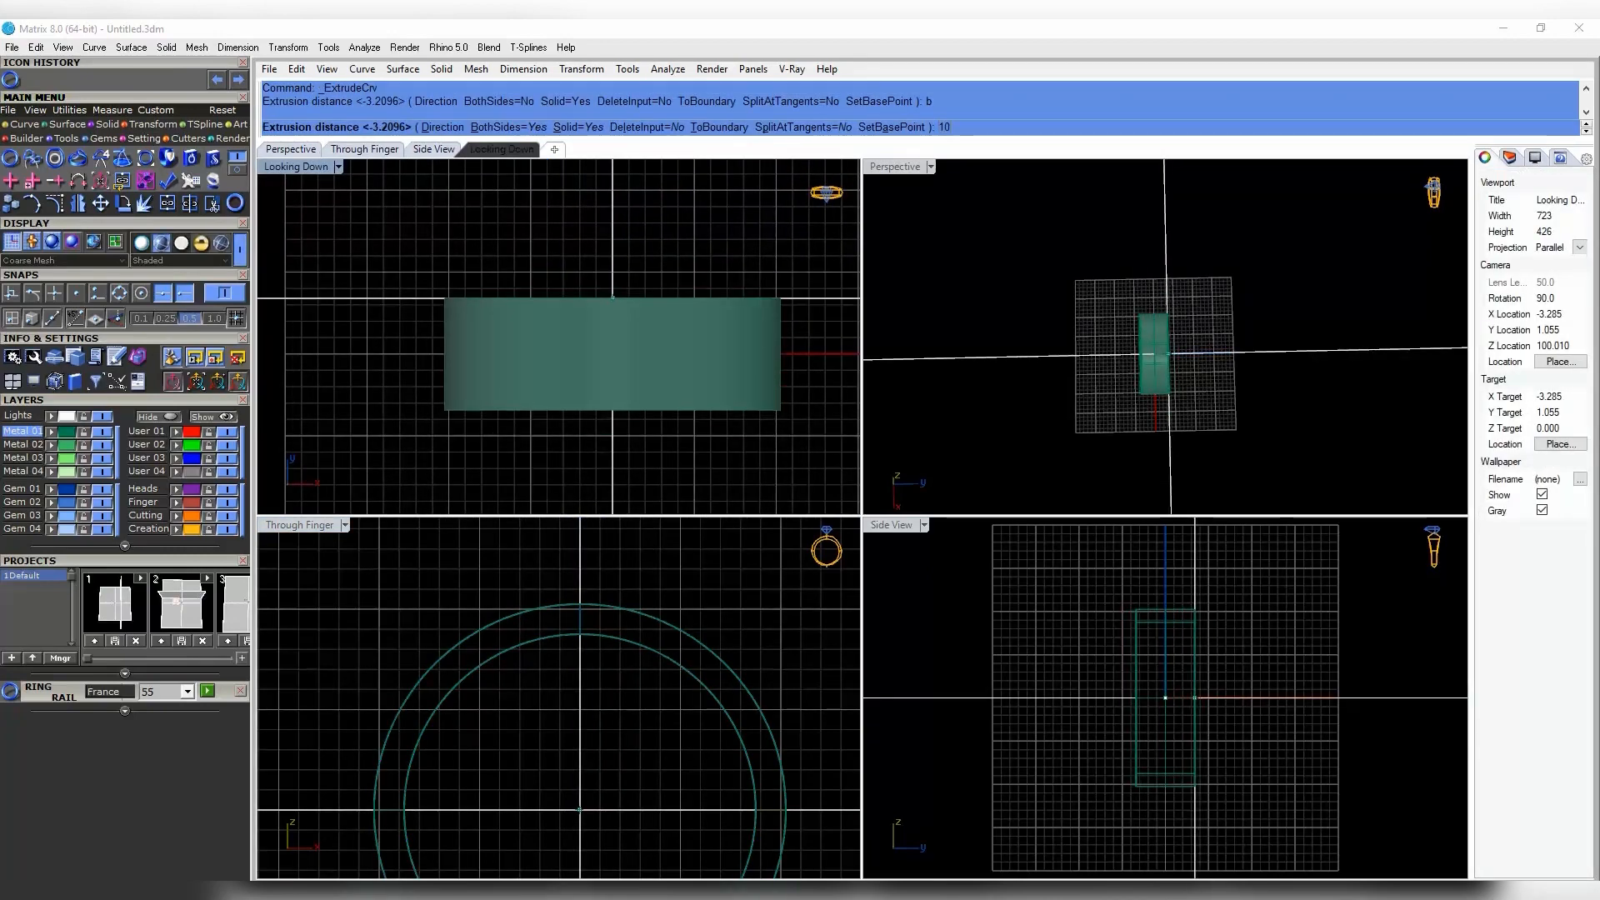
right_click(787, 298)
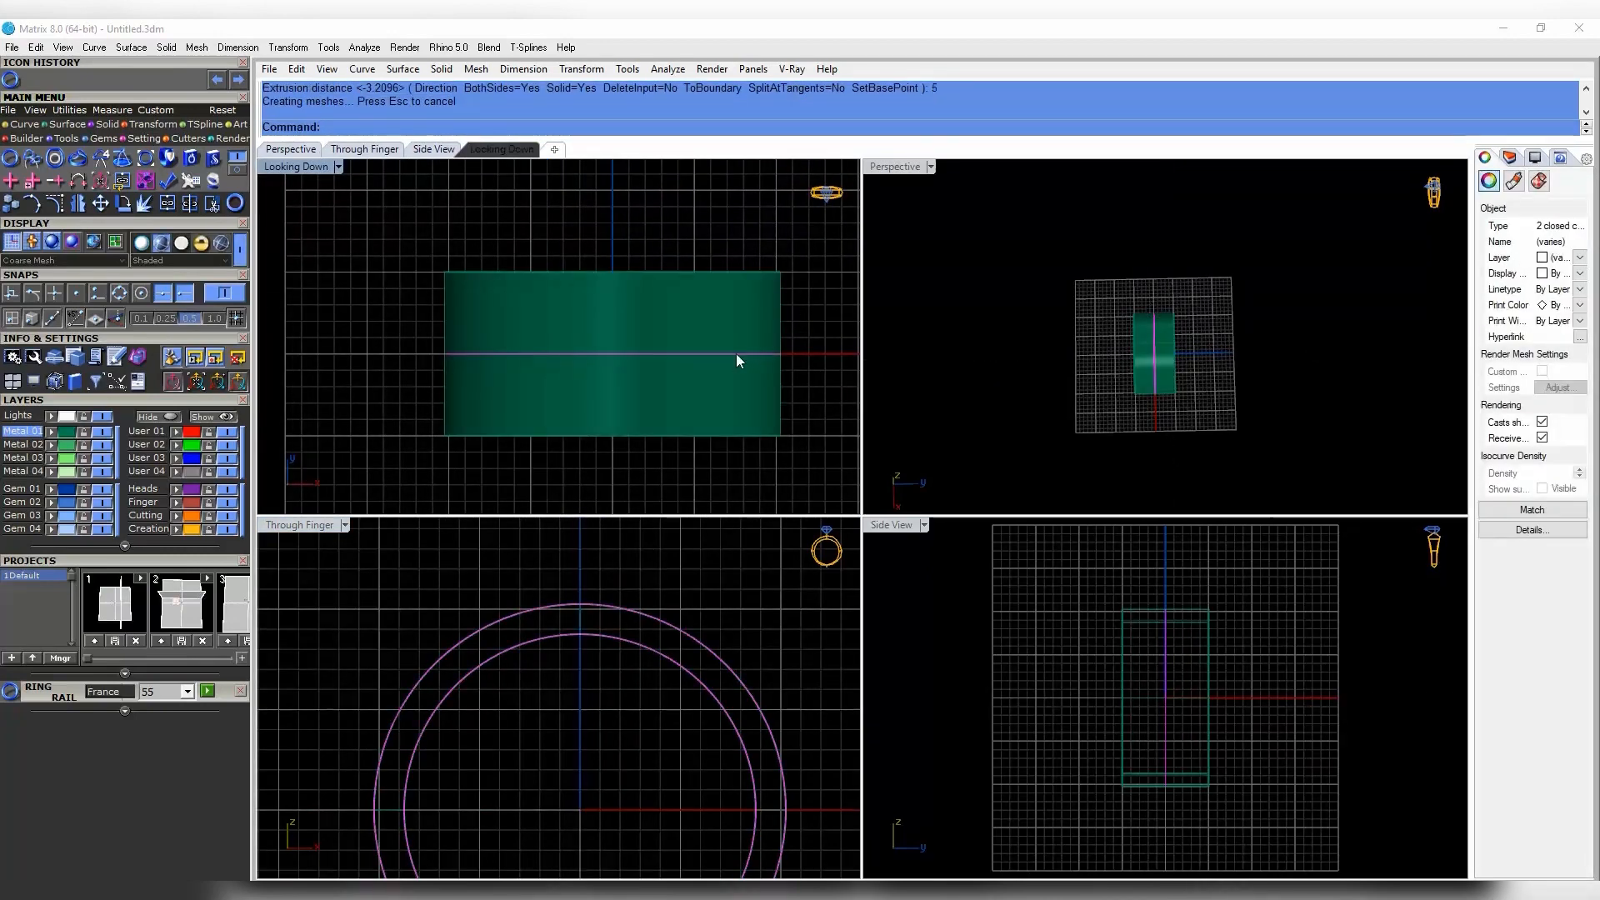
key("ctrl+z")
right_click(733, 357)
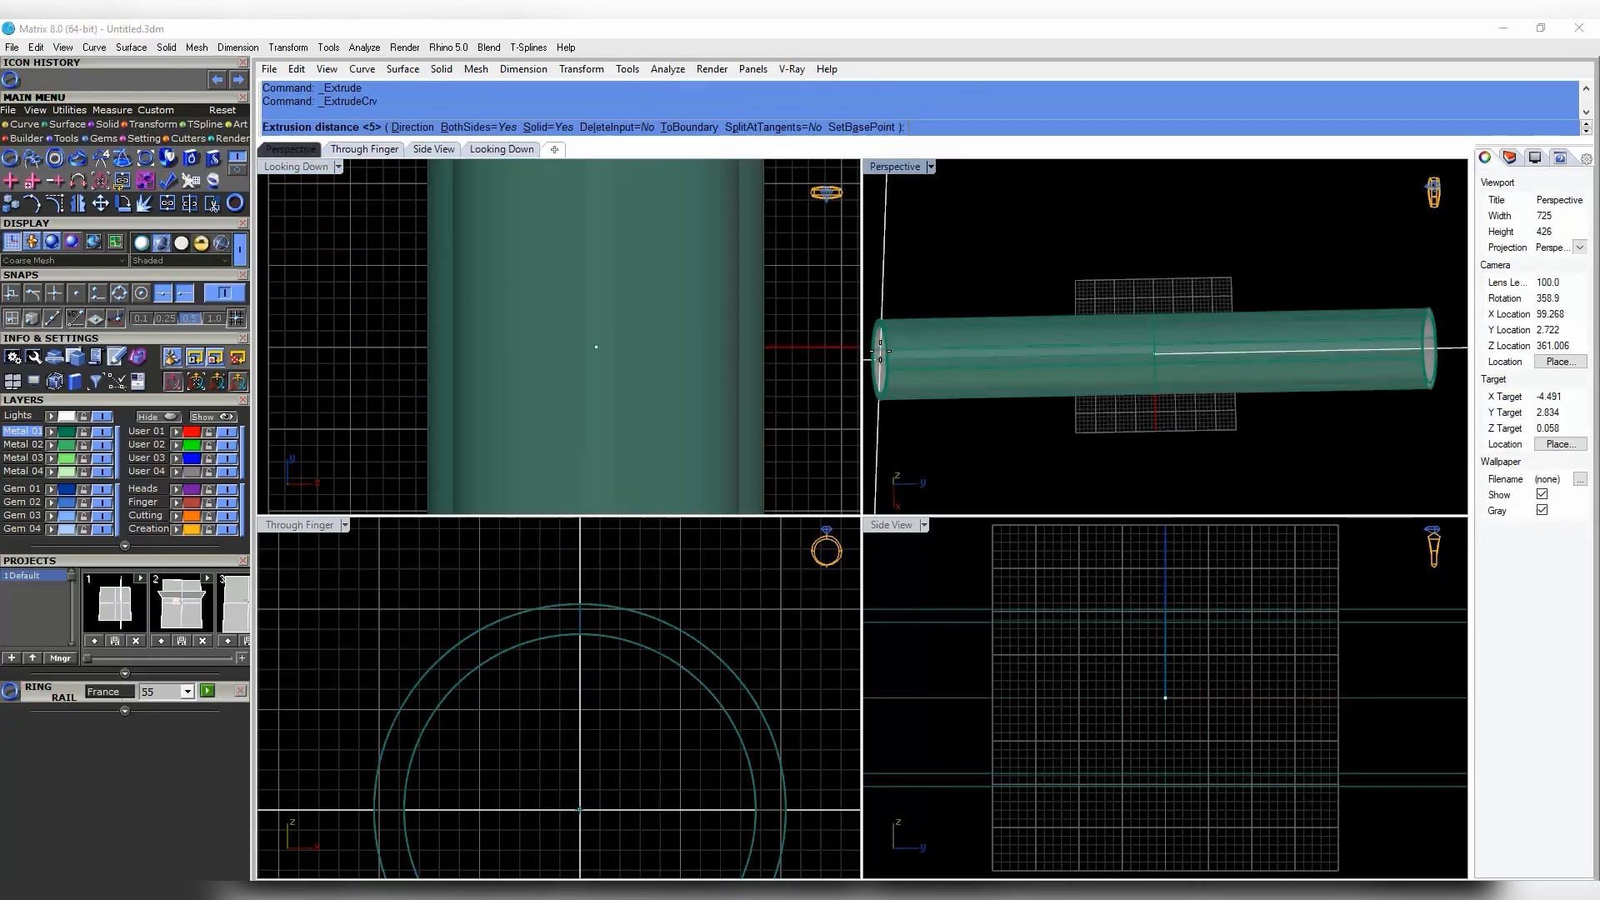
key("Return")
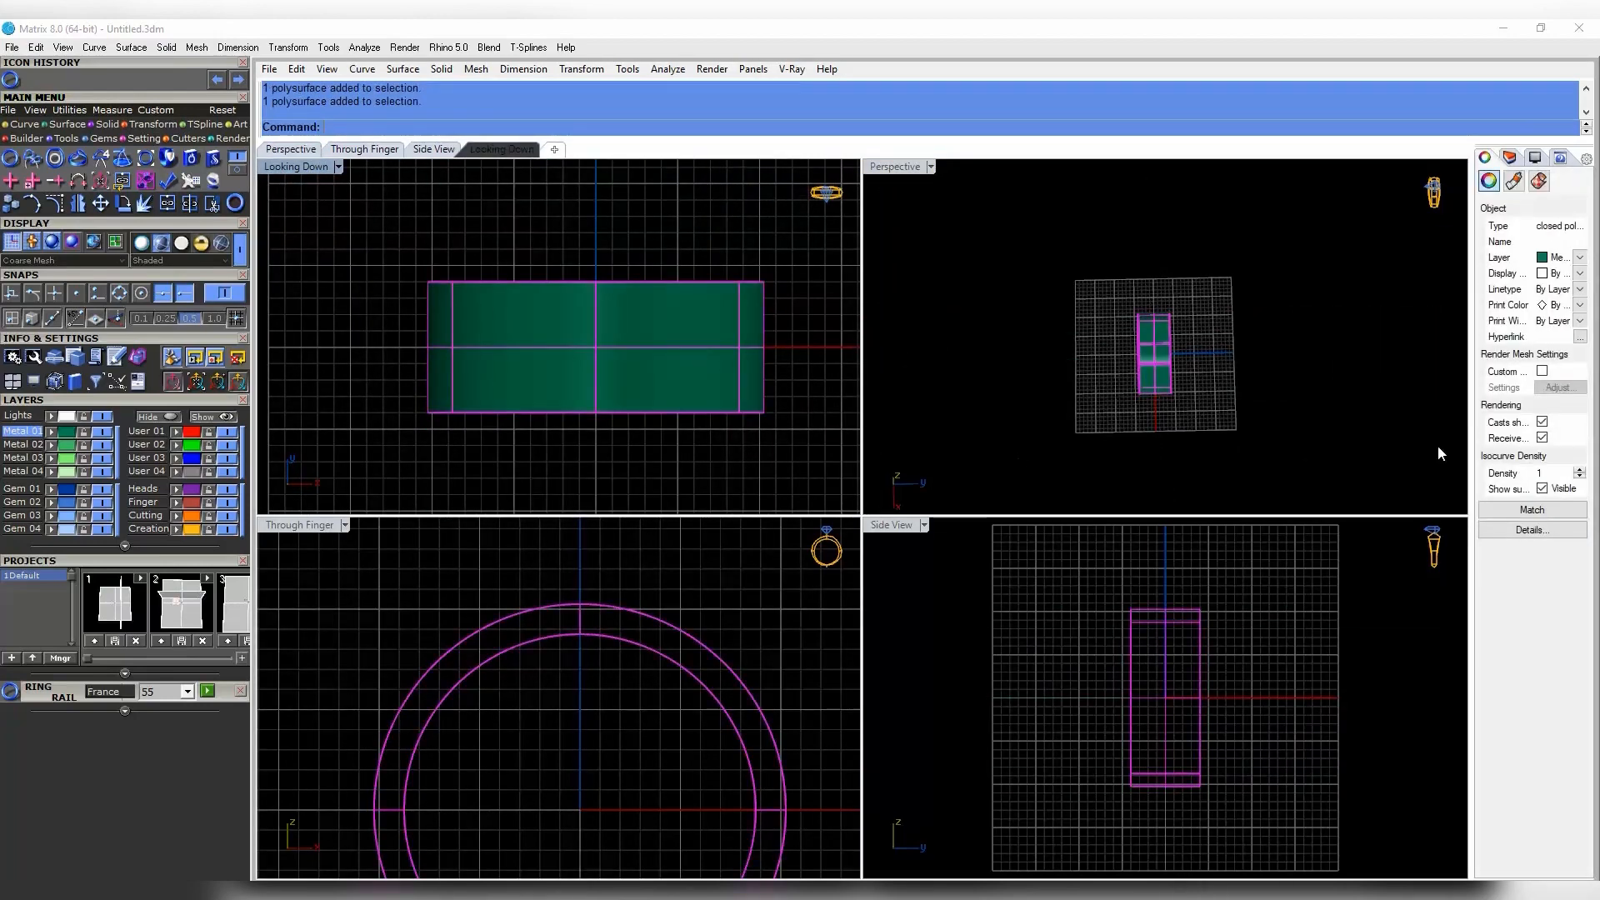
- Switch the Through Finger viewport to Shaded display
scroll(652, 442, "down", 4)
right_click_drag(657, 412, 722, 348)
left_click(722, 350)
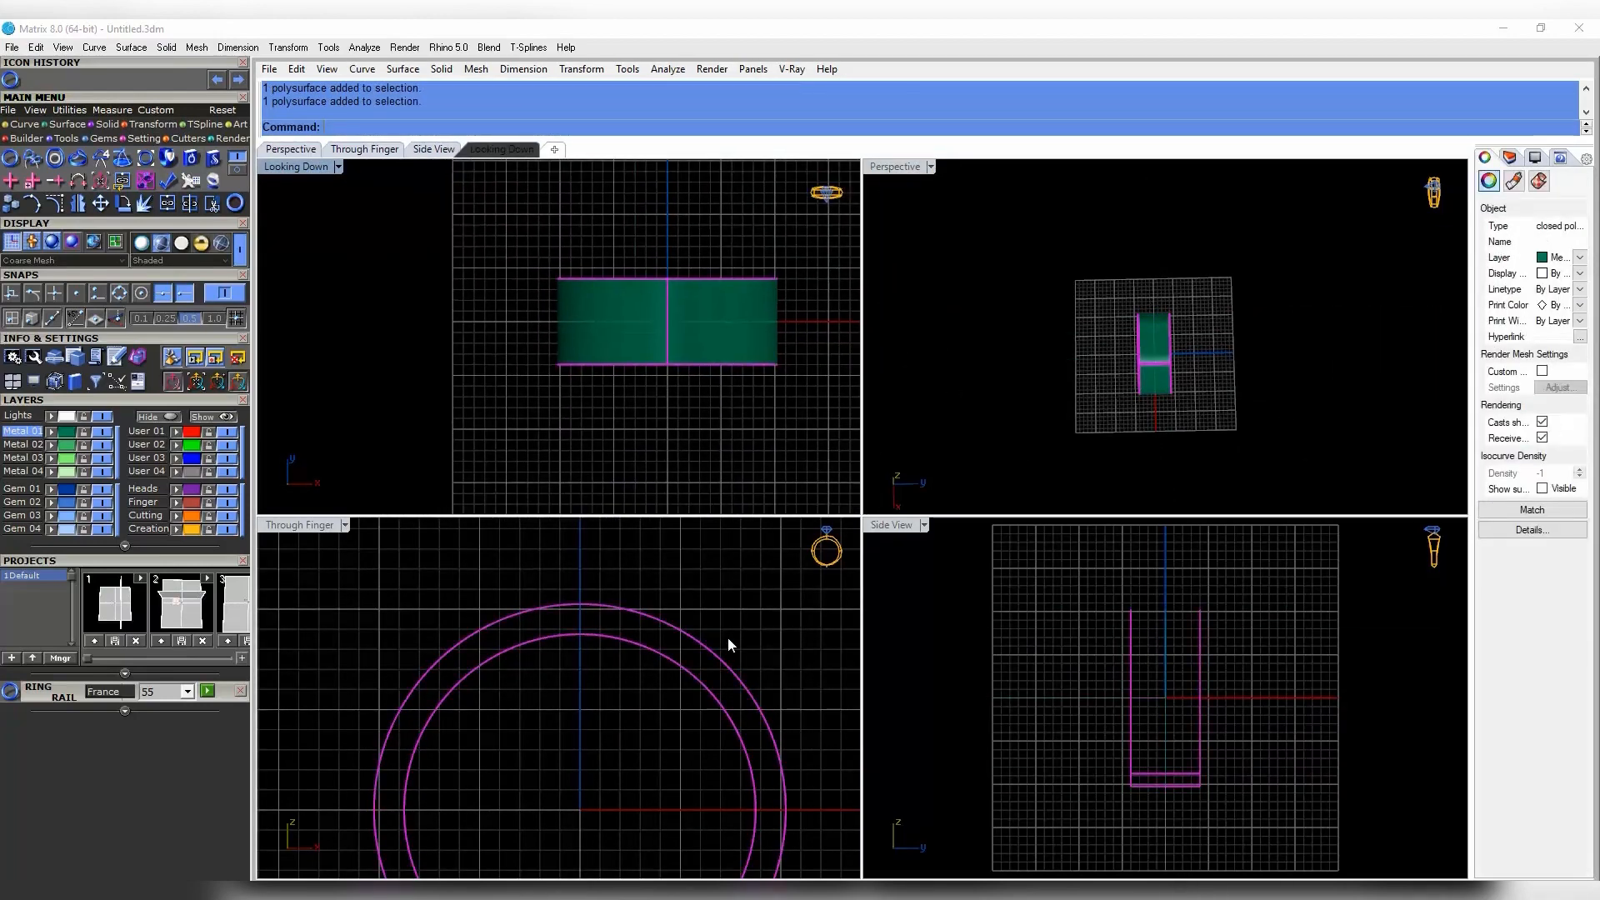
left_click(725, 698)
left_click(724, 708)
left_click(737, 702)
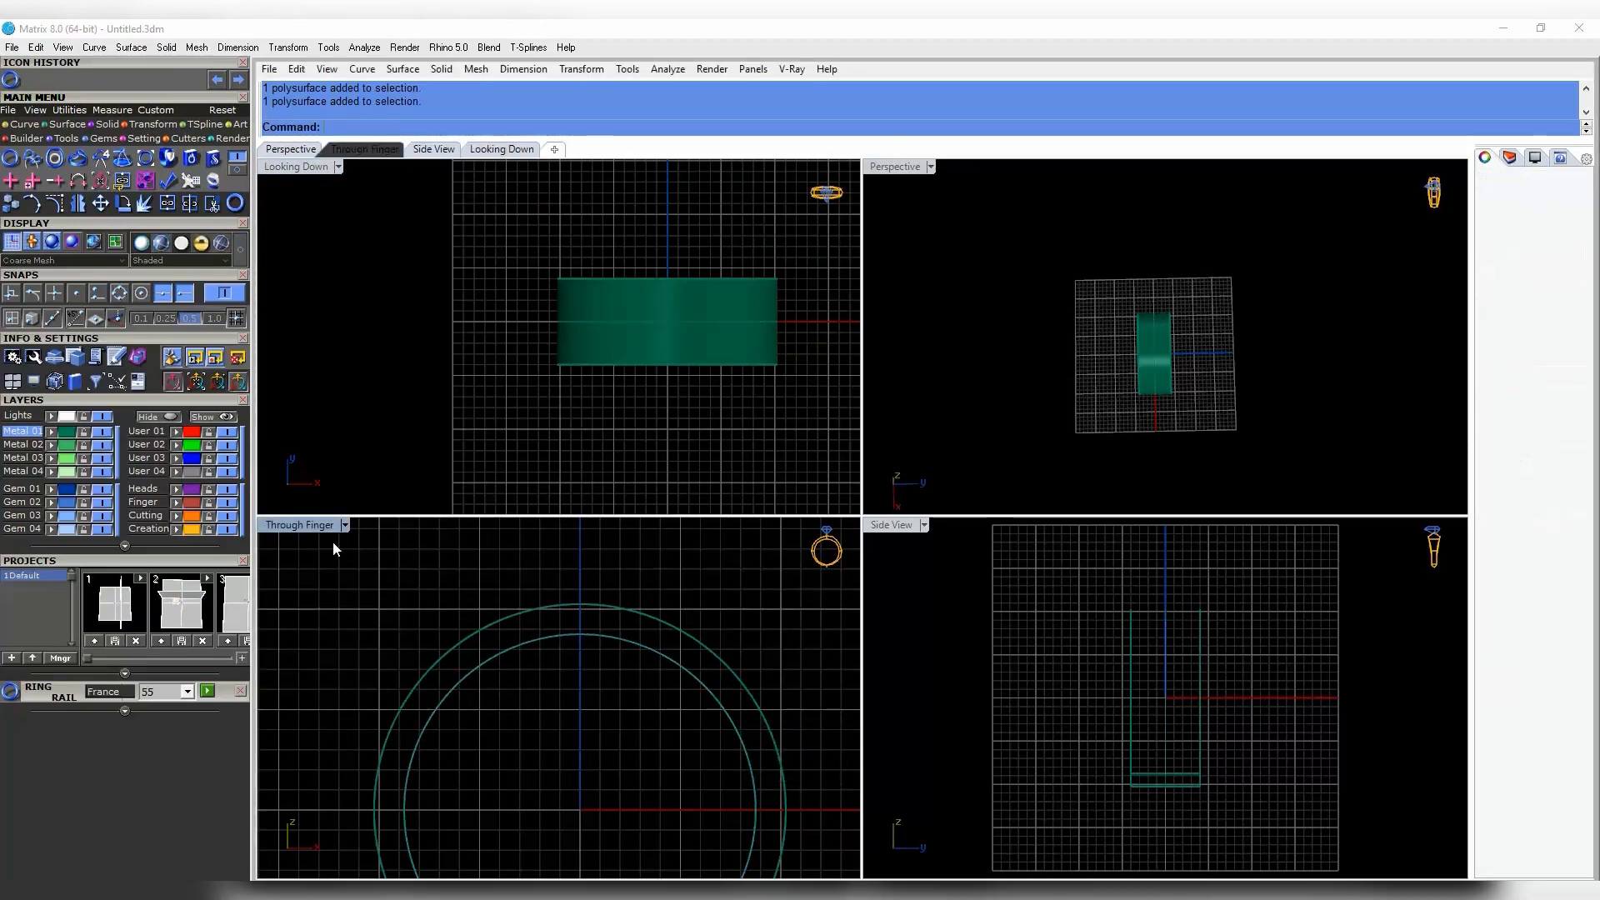
left_click(345, 525)
left_click(442, 88)
- Select only the Ring Rail circle in the Through Finger view
right_click_drag(682, 791, 601, 751)
left_click(677, 723)
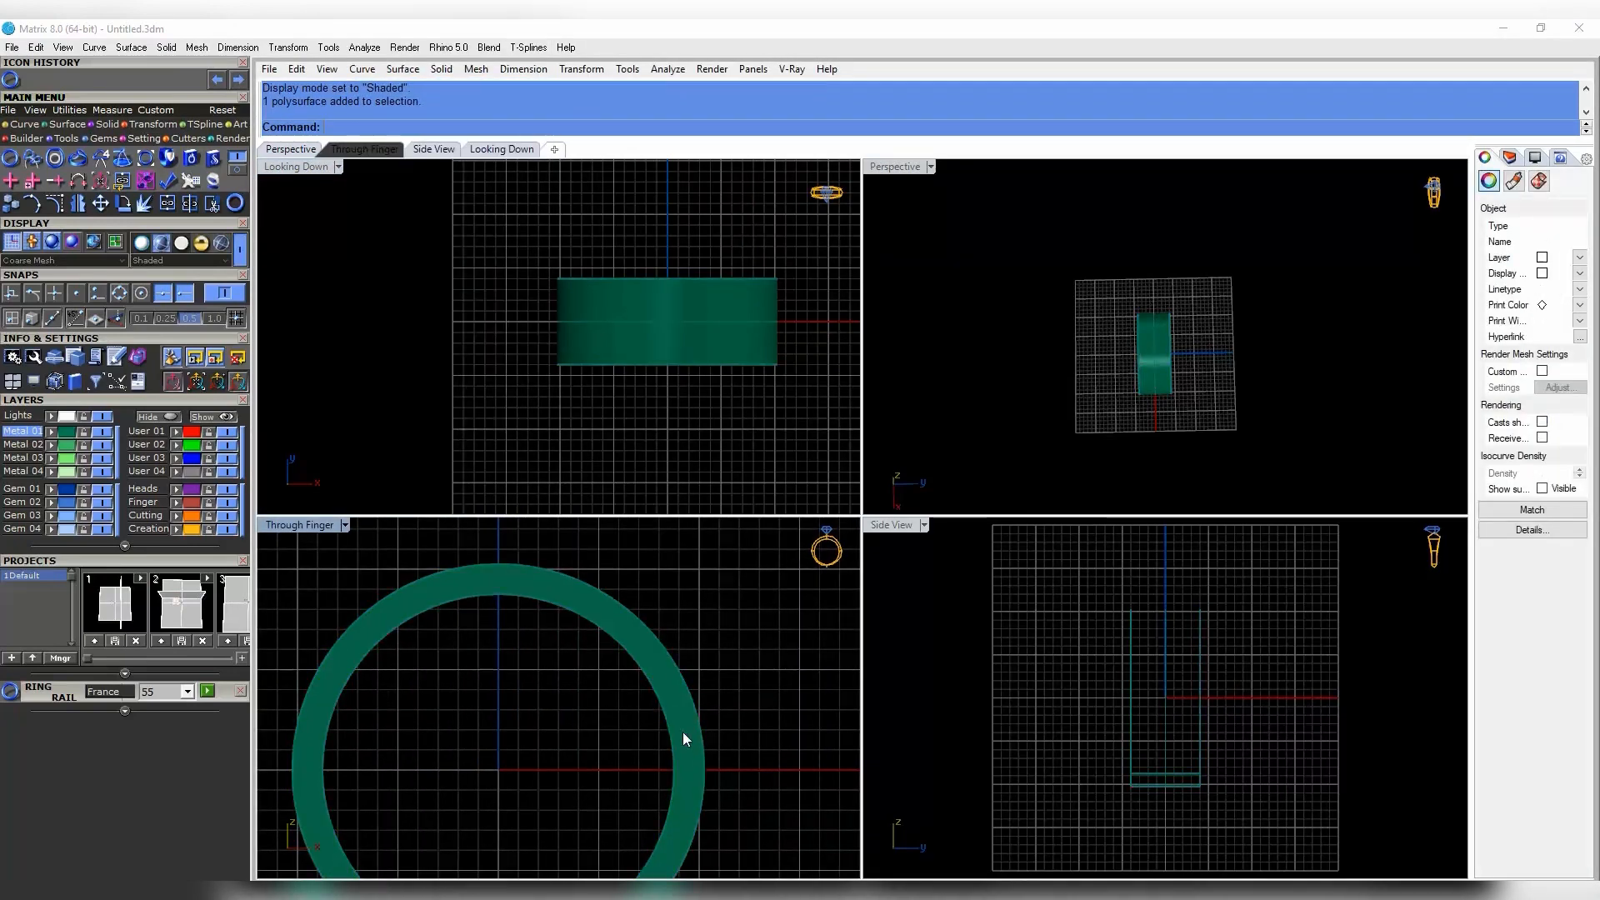
left_click(682, 732)
left_click(618, 765)
key("ctrl+a")
left_click(690, 740, "ctrl")
right_click_drag(694, 737, 726, 726)
left_click(739, 671, "ctrl")
scroll(743, 673, "up", 2)
- Offset the Ring Rail circle 1 unit outward into the band
key("Return")
right_click_drag(603, 572, 661, 632)
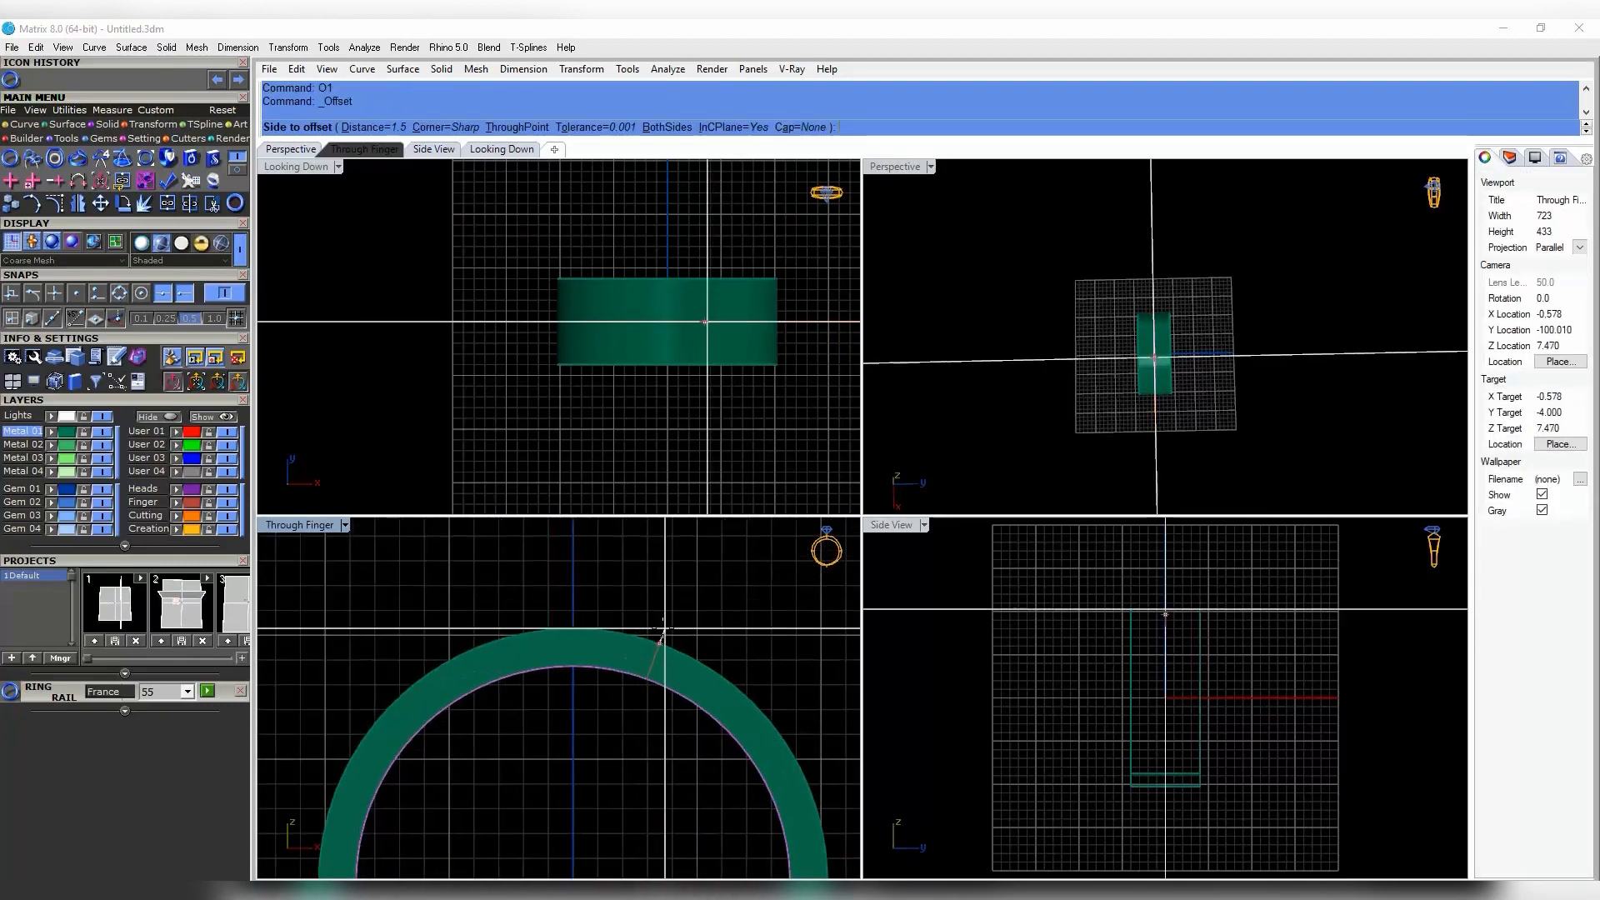
scroll(625, 590, "up", 4)
type("1")
key("Return")
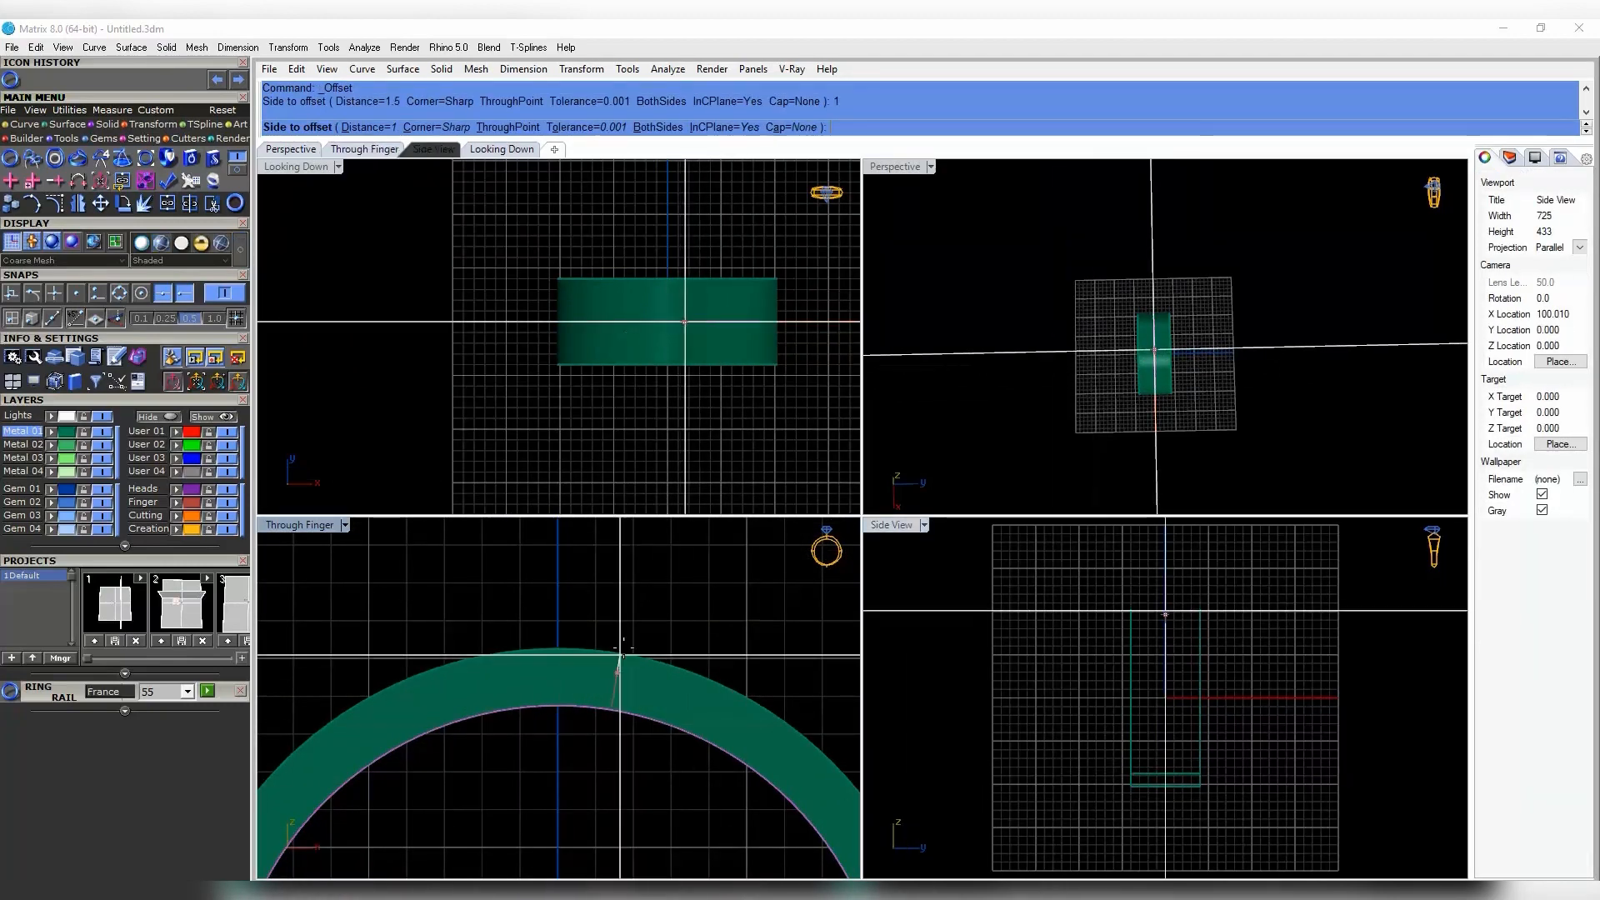
left_click(627, 625)
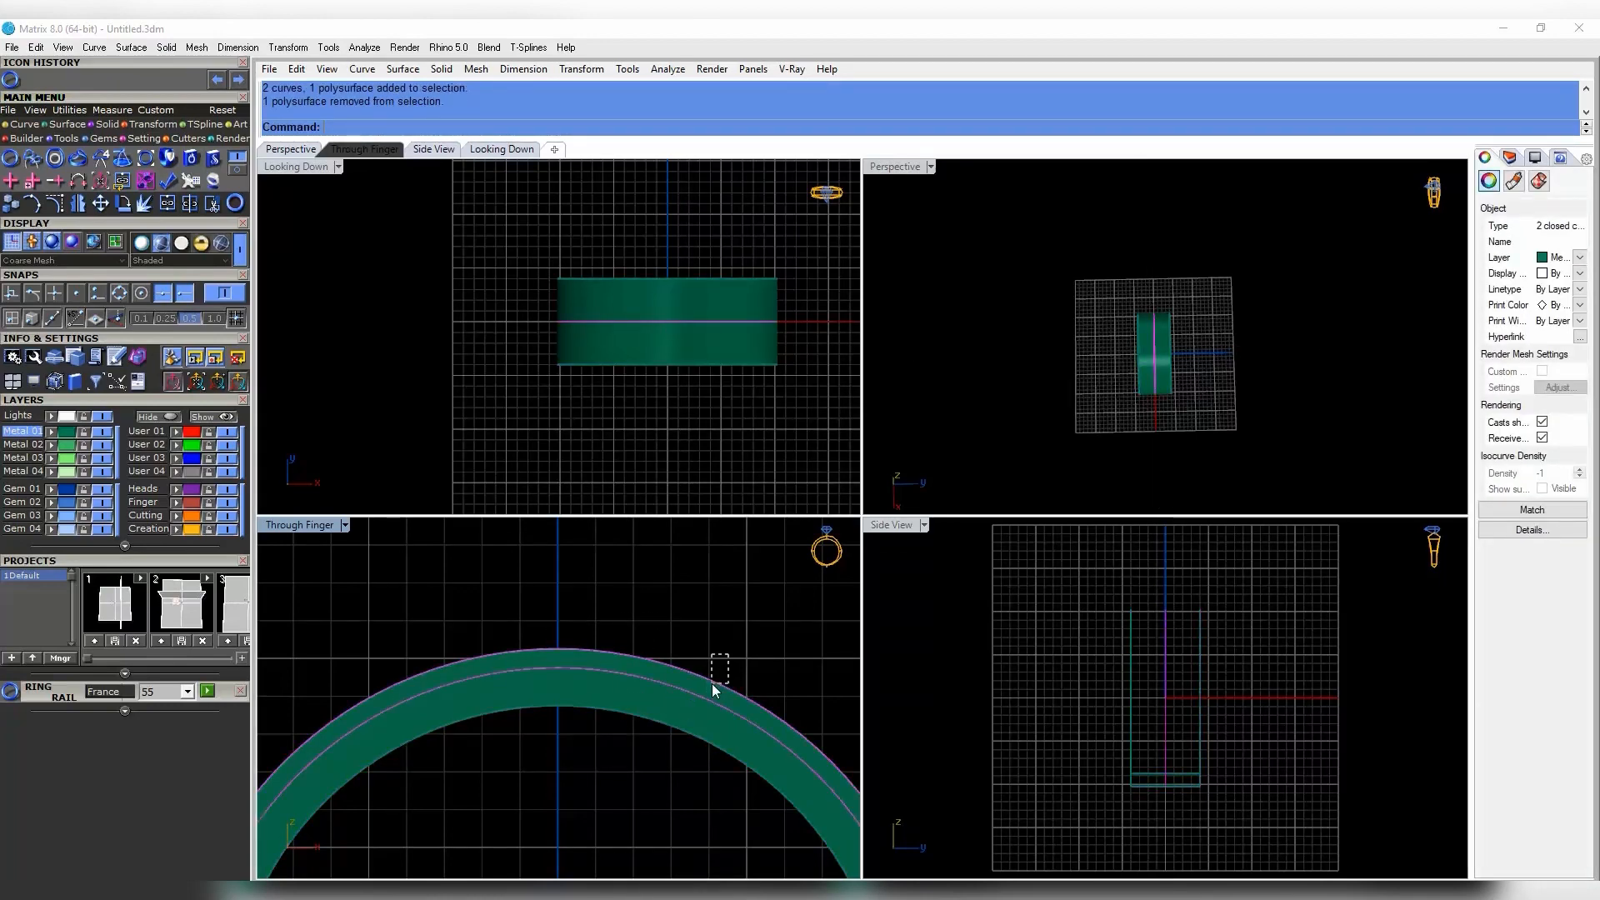
- Add a second 1-unit offset circle just outside the ring with O1
right_click_drag(705, 386, 690, 395)
right_click_drag(1104, 433, 1214, 304)
scroll(1236, 296, "up", 5)
scroll(1213, 304, "up", 5)
right_click_drag(679, 666, 636, 681)
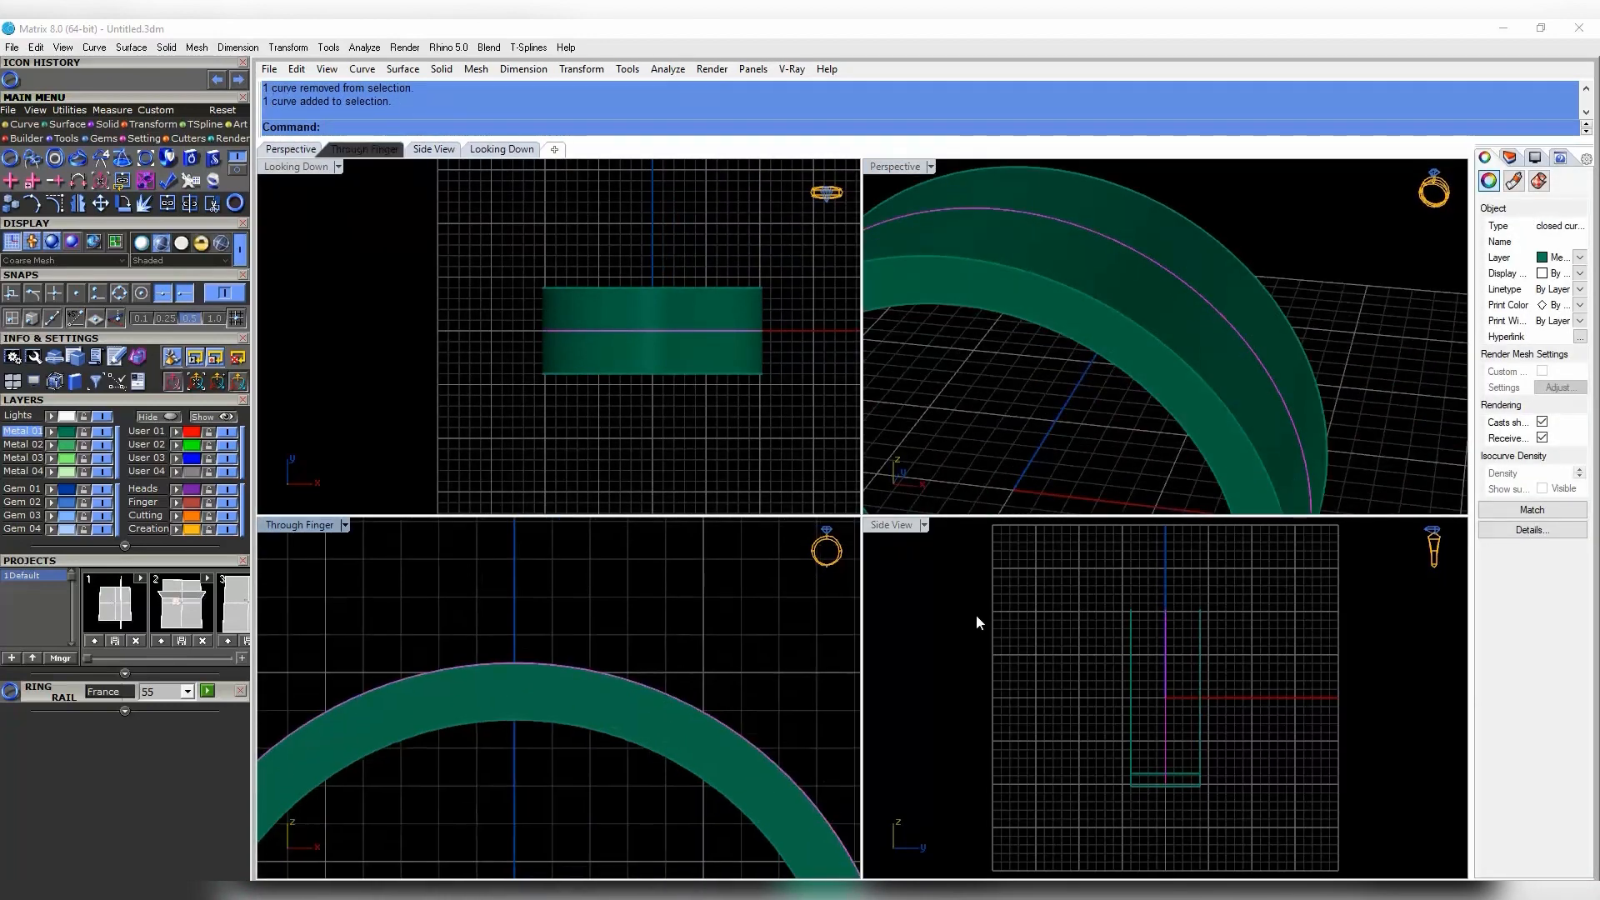
type("O1")
key("Return")
key("Return")
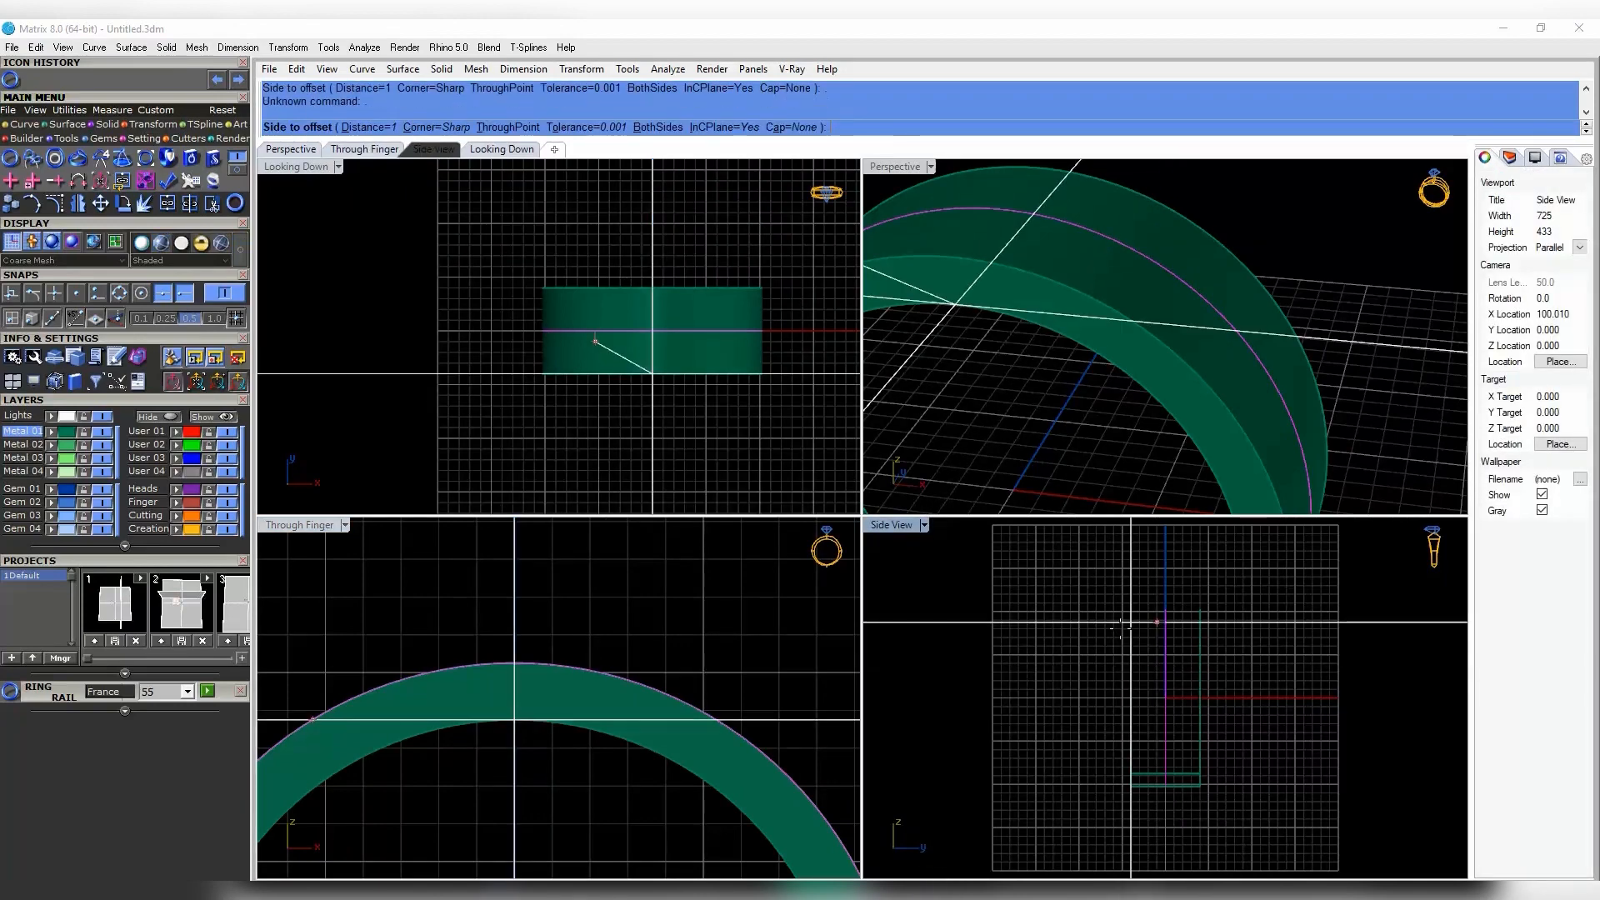
left_click(562, 602)
- Select the ring and its offset circles, leaving out the inner ring circle
scroll(690, 594, "down", 4)
left_click_drag(692, 595, 642, 672)
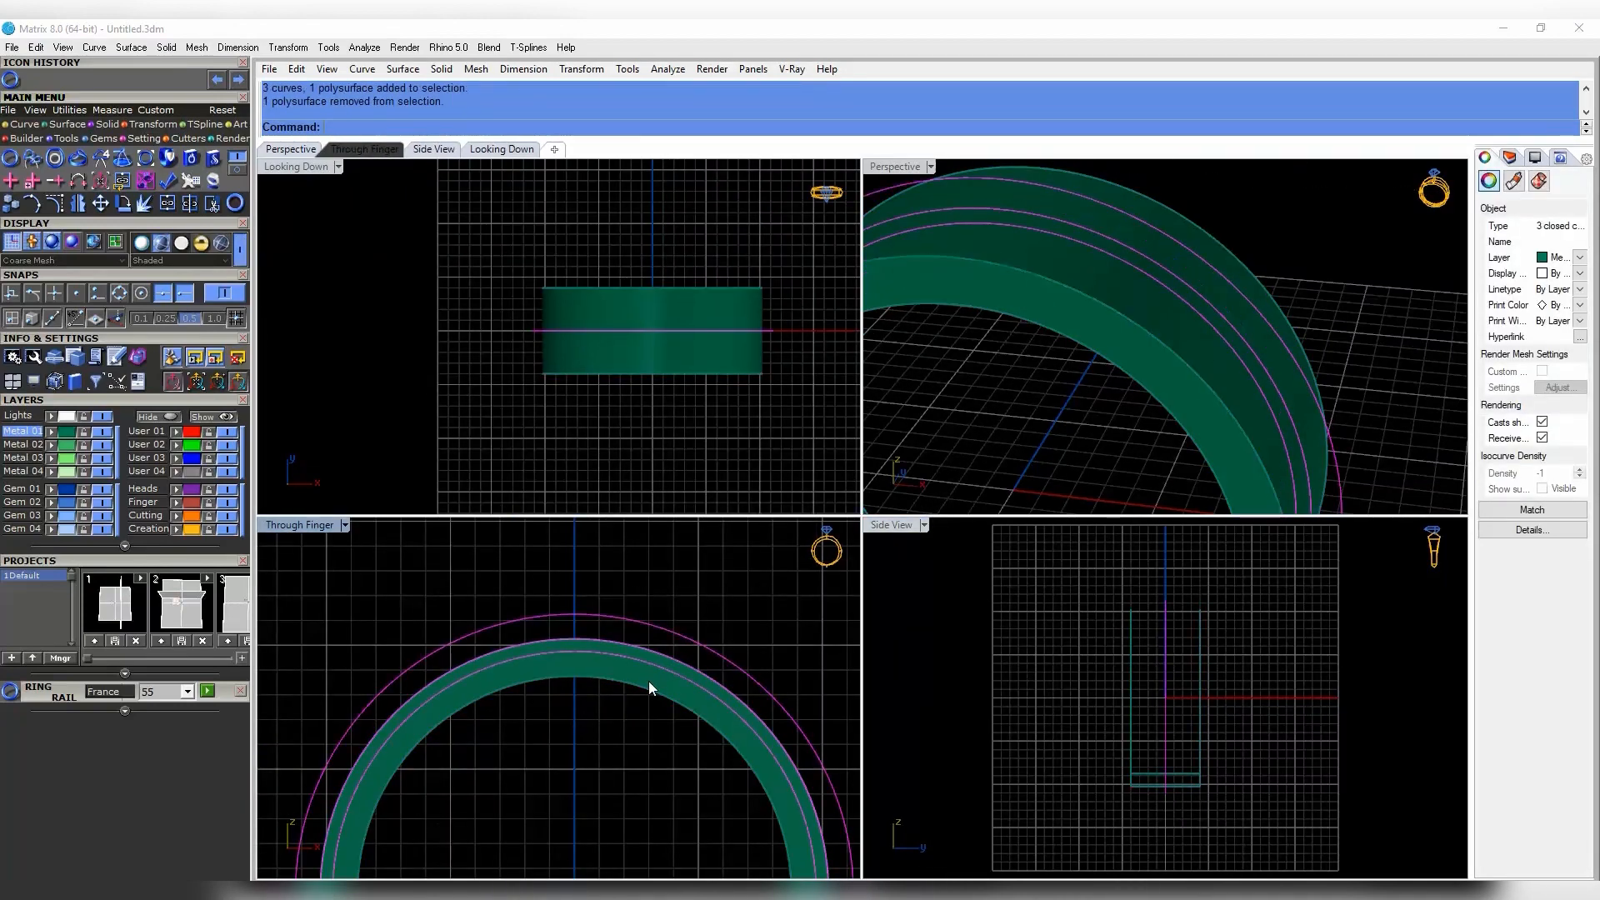
left_click(648, 683, "ctrl")
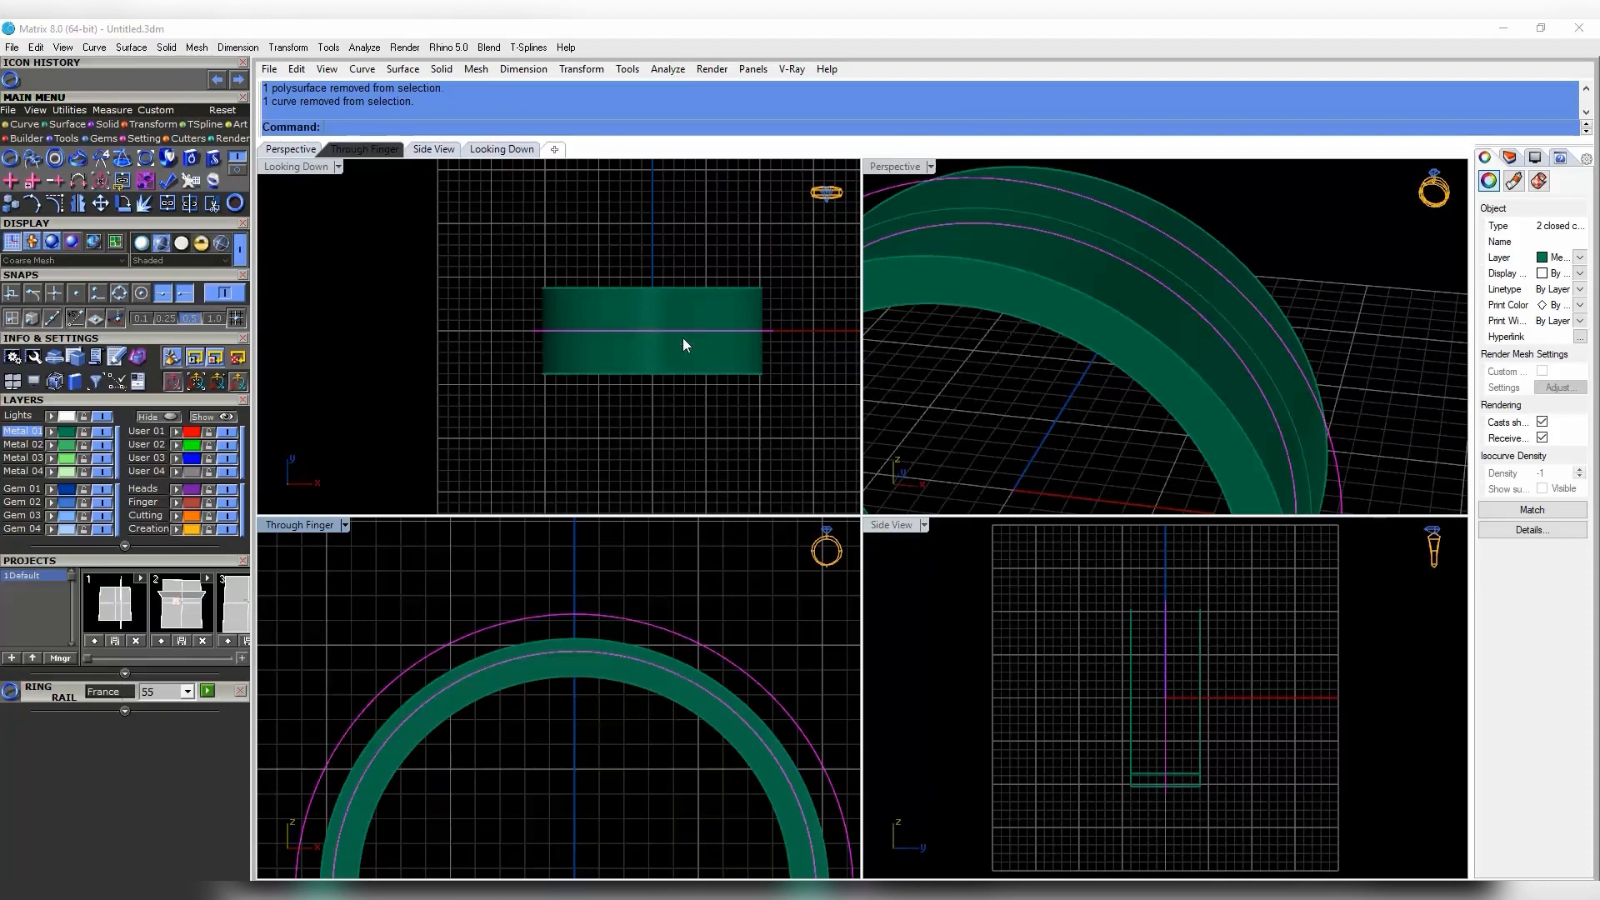
right_click_drag(683, 340, 606, 267)
- Draw a BothSides guide line from the band's corner using End snap
left_click(24, 124)
left_click(33, 158)
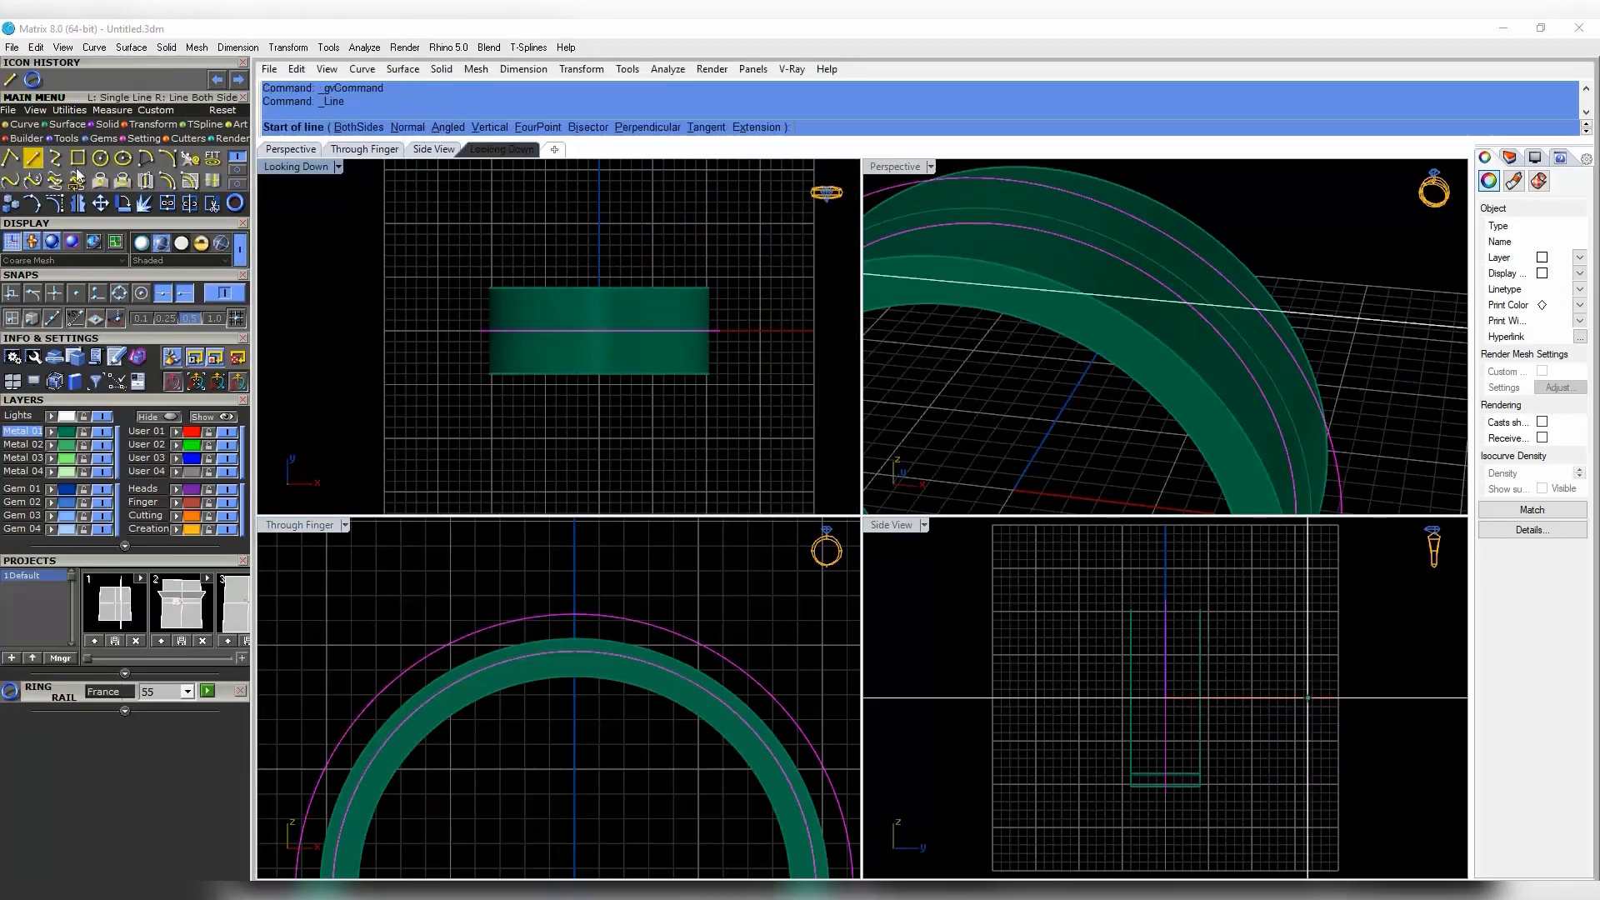
scroll(720, 303, "up", 6)
left_click(119, 295)
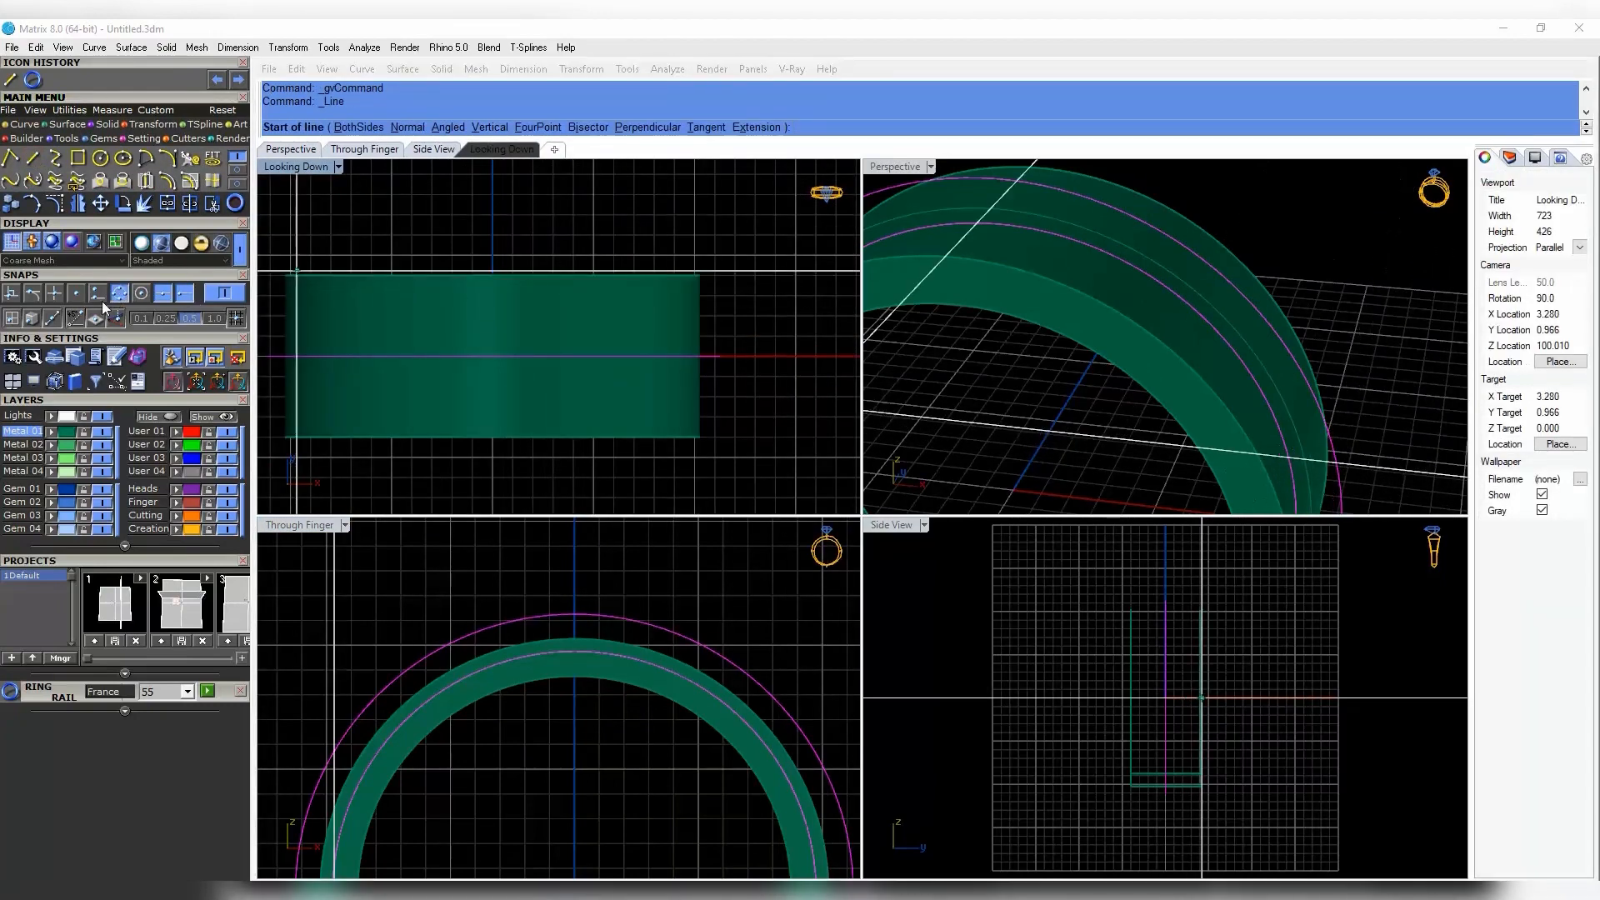
left_click(13, 295)
left_click(698, 274)
type("b")
scroll(698, 273, "down", 14)
key("Return")
left_click(497, 284)
scroll(662, 277, "up", 10)
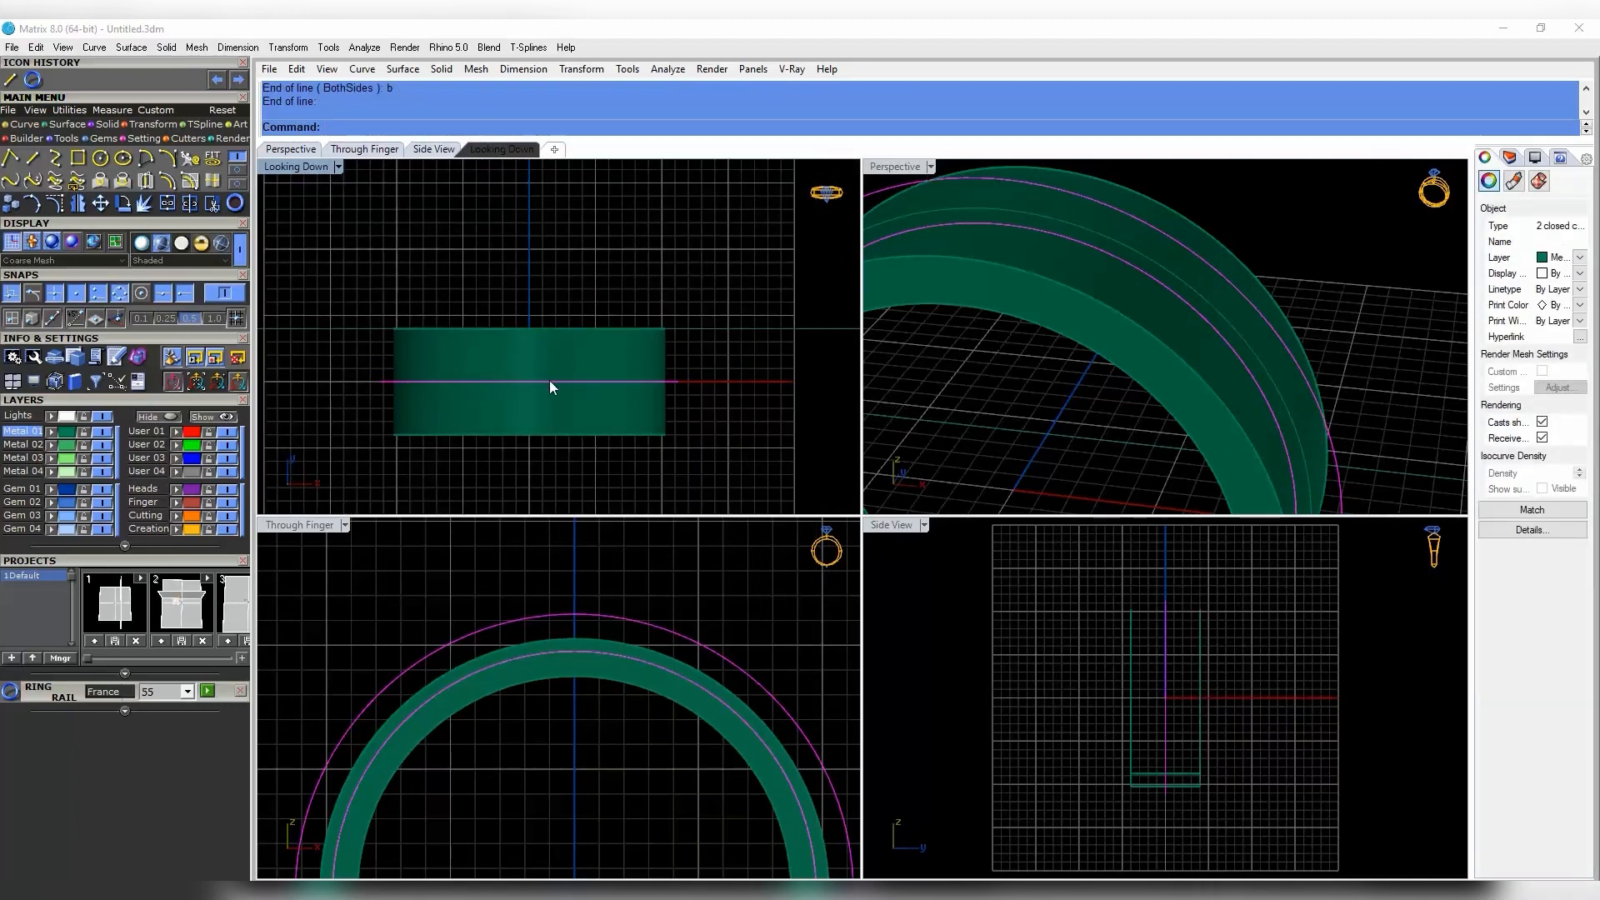
right_click_drag(548, 380, 558, 350)
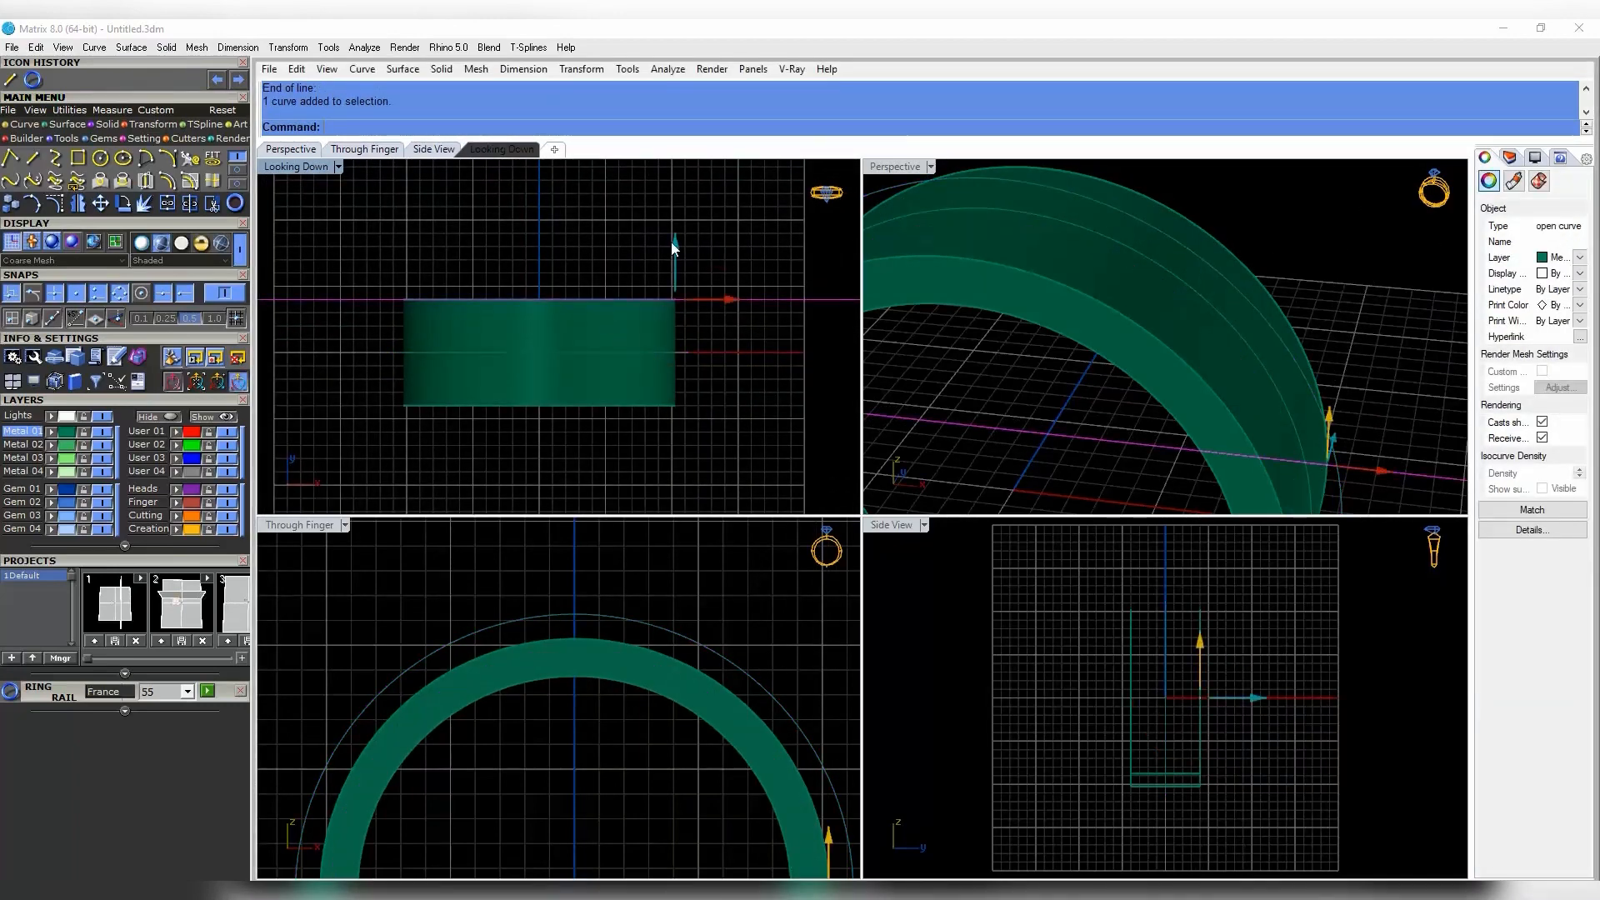
- Move the guide line -0.5 into the band and mirror it about 0
left_click(672, 243)
left_click(746, 225)
left_click_drag(673, 240, 667, 253)
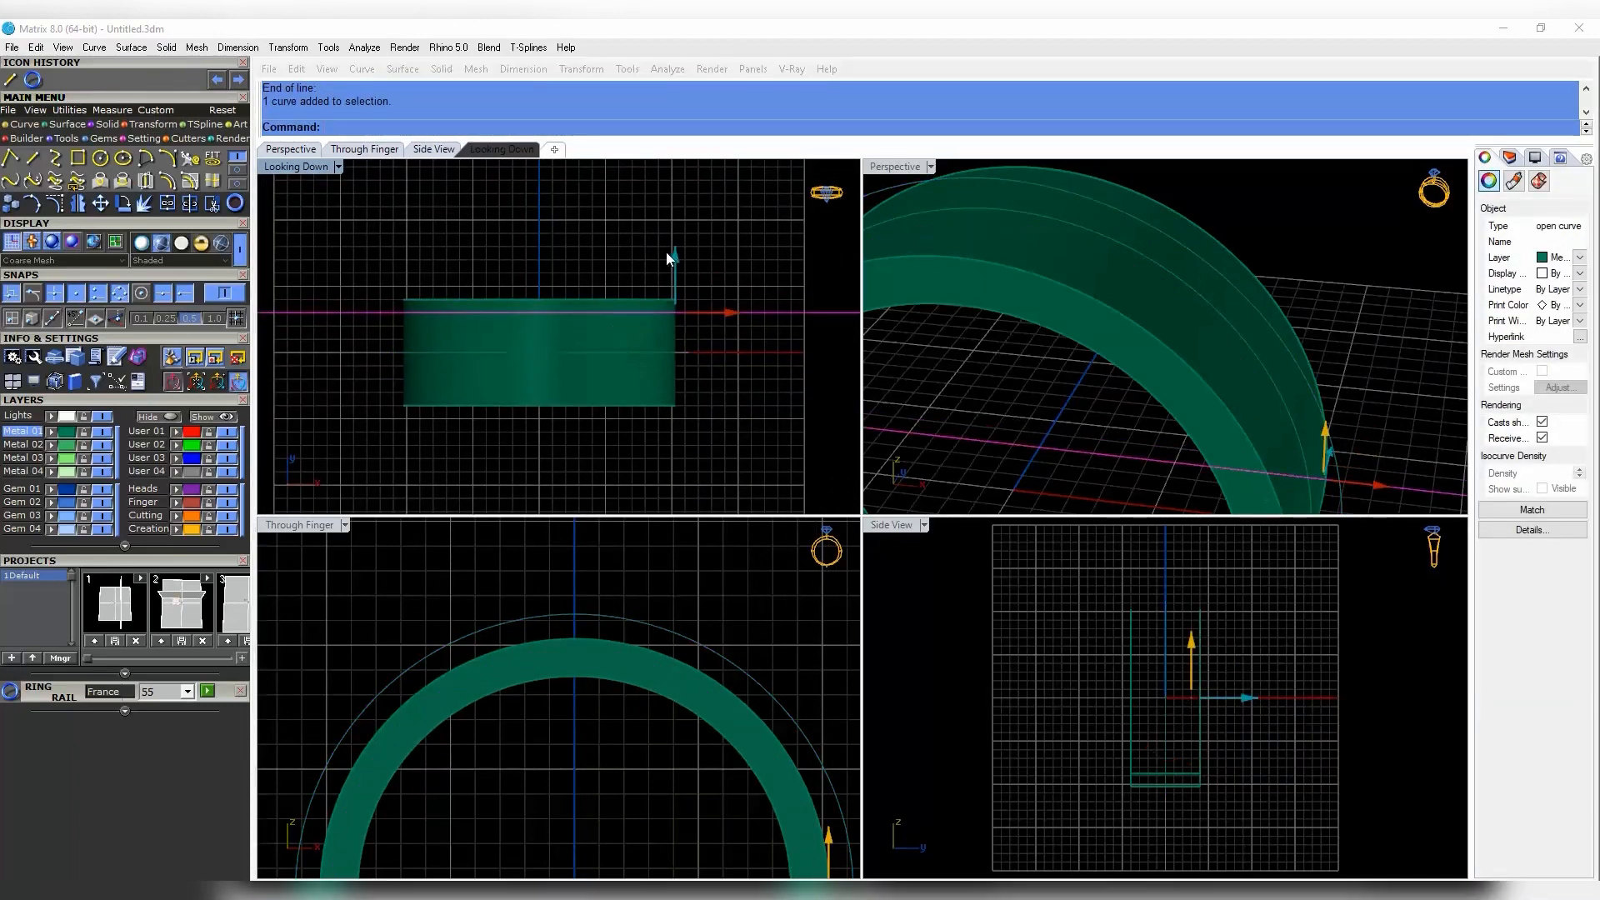
type("-.5")
key("Return")
left_click(78, 203)
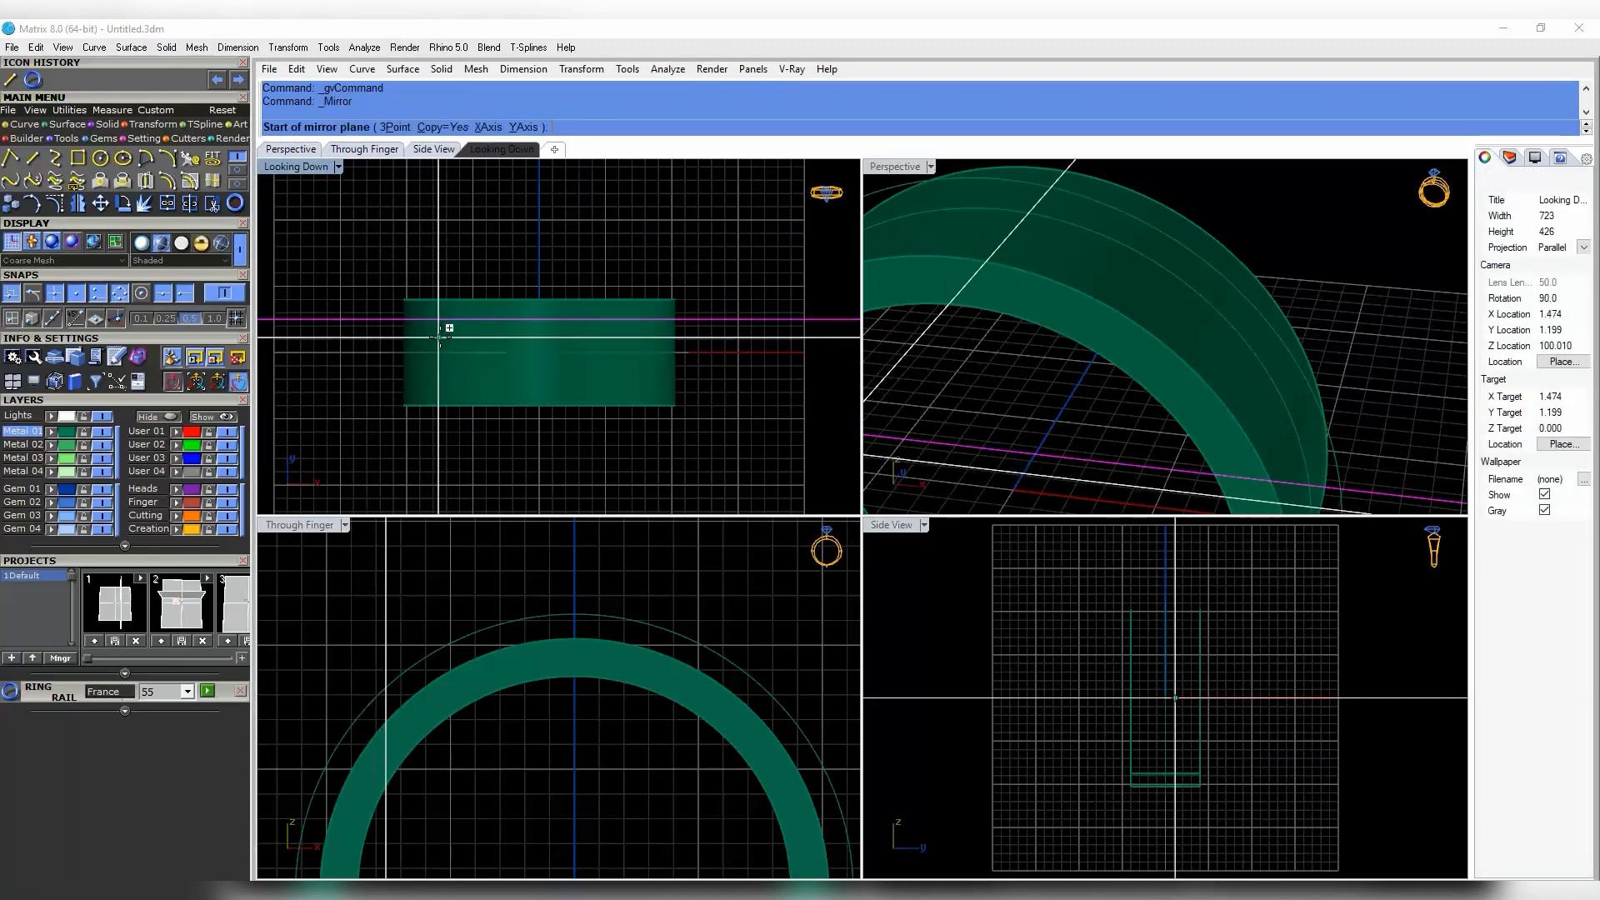
type("0")
key("Return")
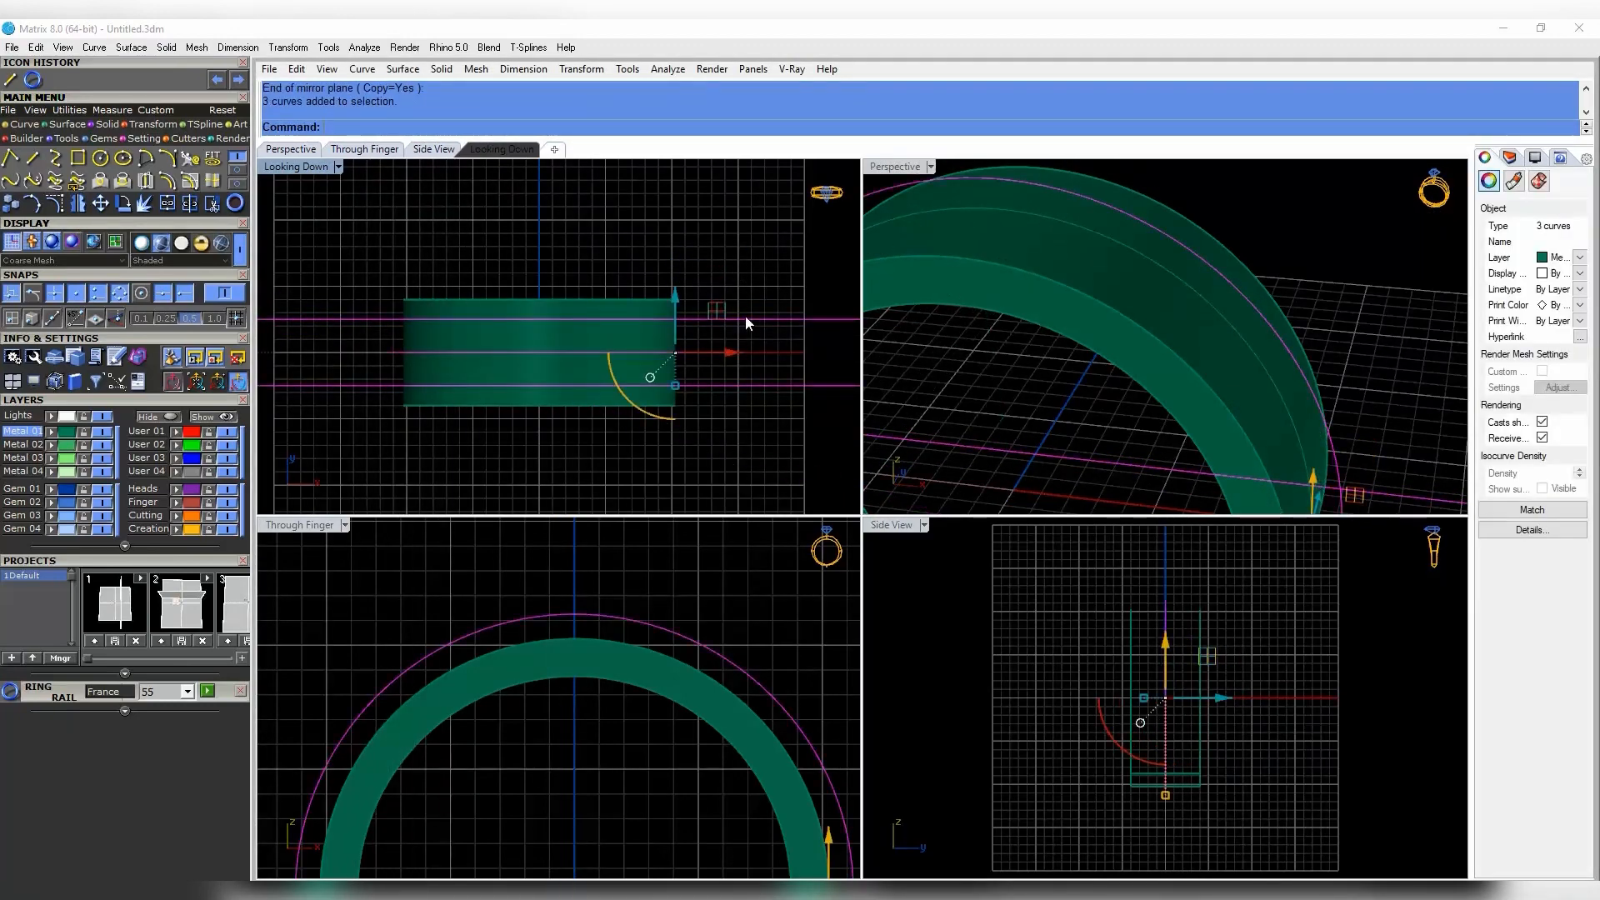
- Window-select the two outer ring circles and begin extruding them
key("Escape")
left_click_drag(339, 367, 723, 328)
right_click_drag(613, 346, 597, 373)
key("ctrl+e")
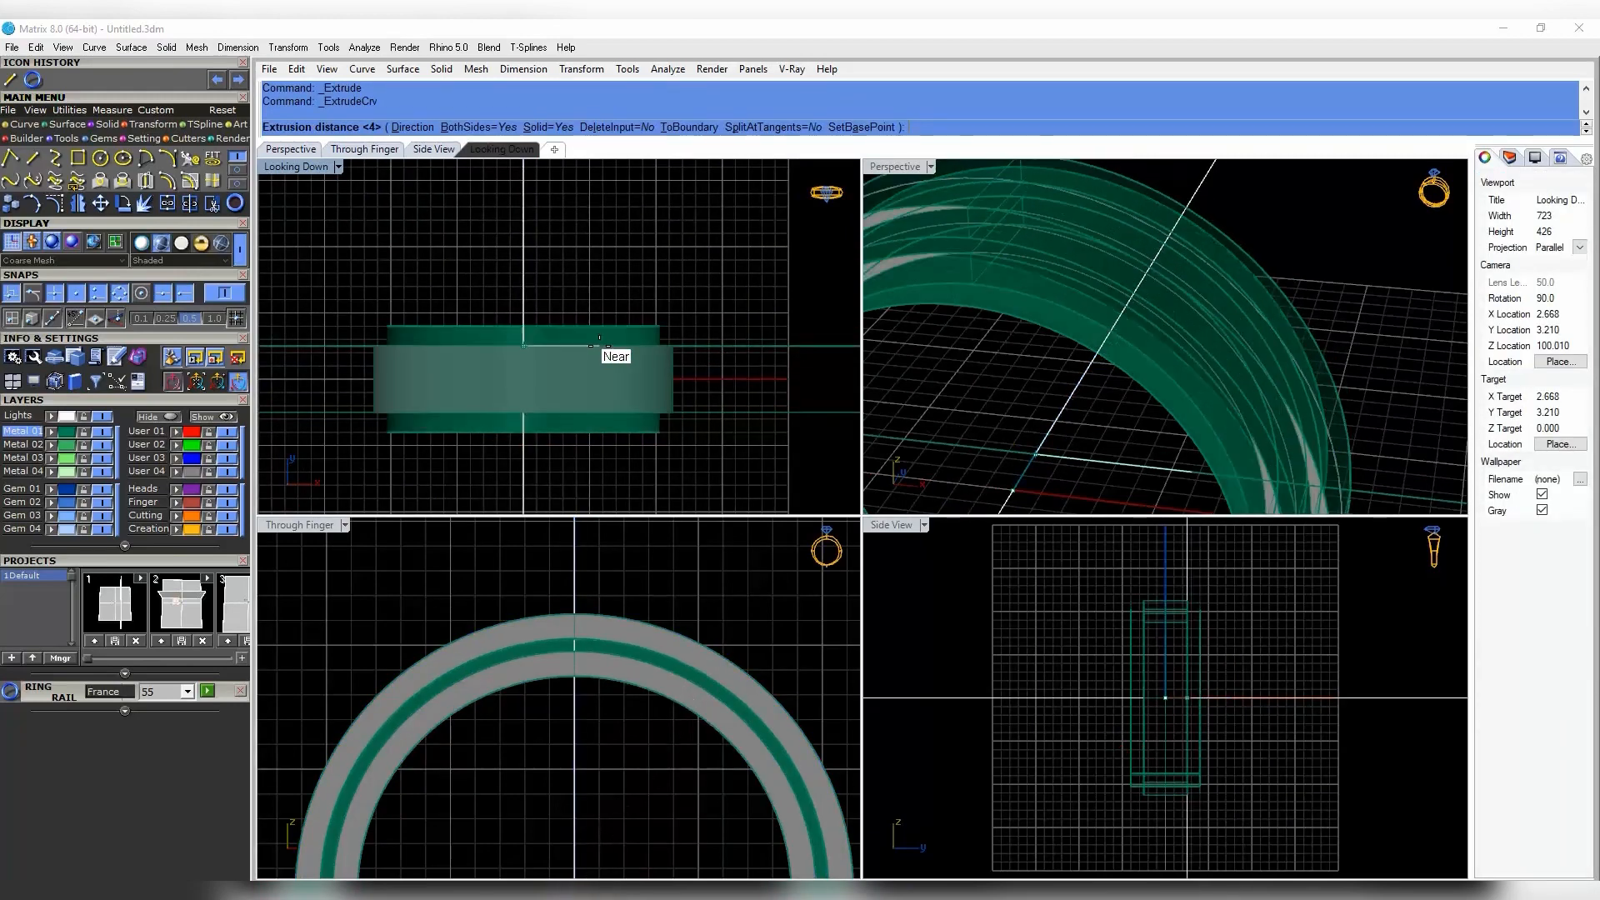
left_click(599, 345)
scroll(1048, 287, "down", 5)
right_click_drag(1051, 290, 1152, 288)
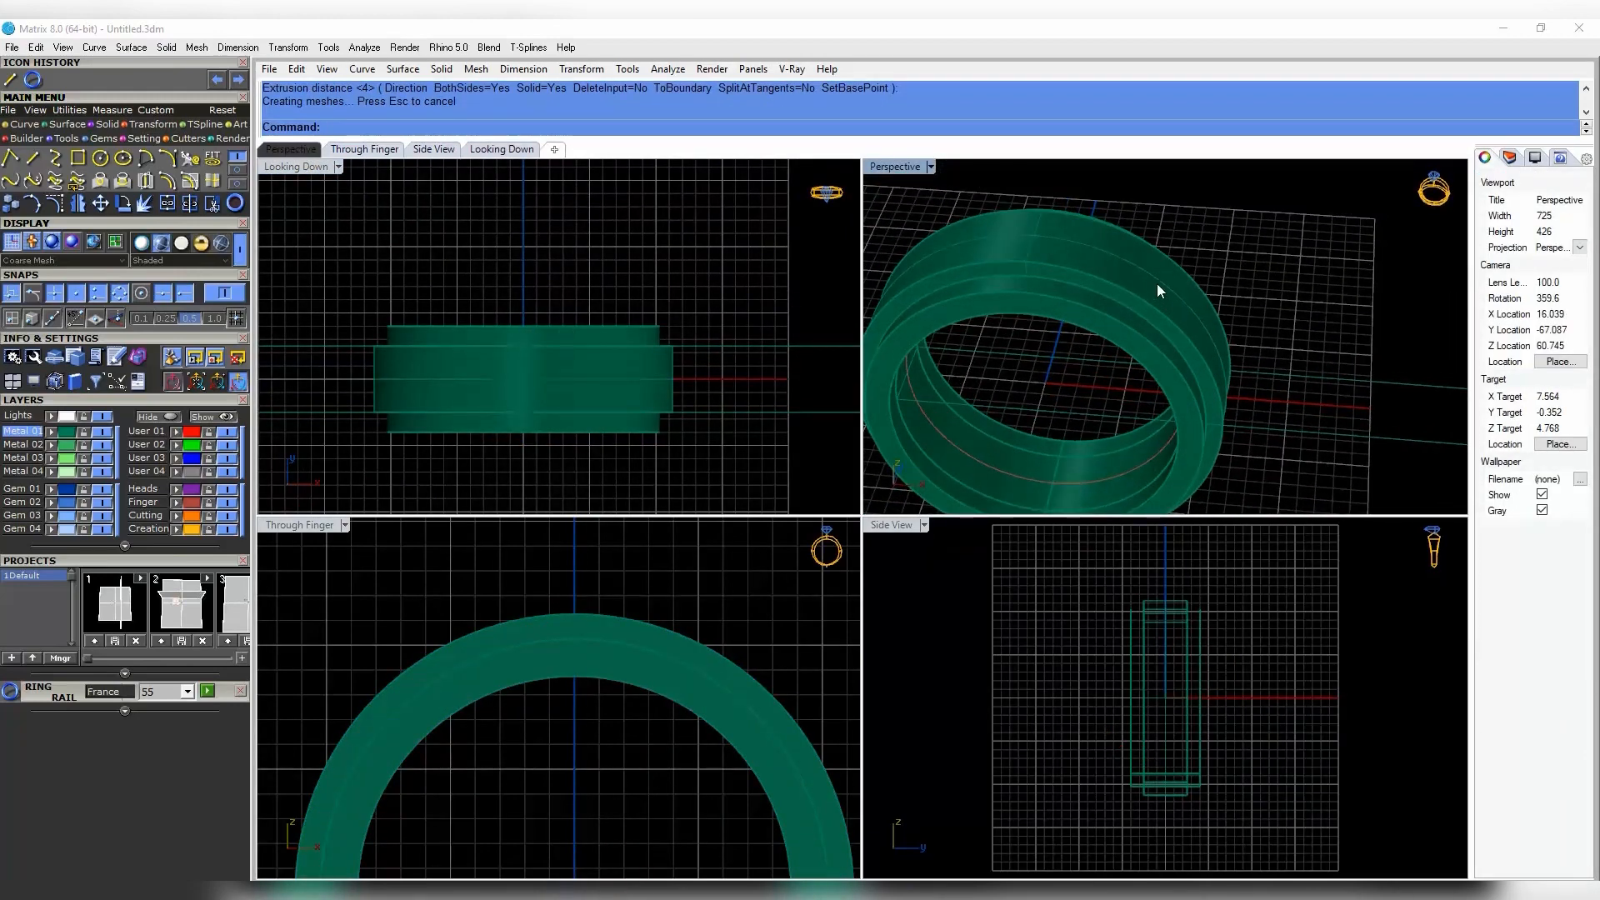
left_click(1150, 313)
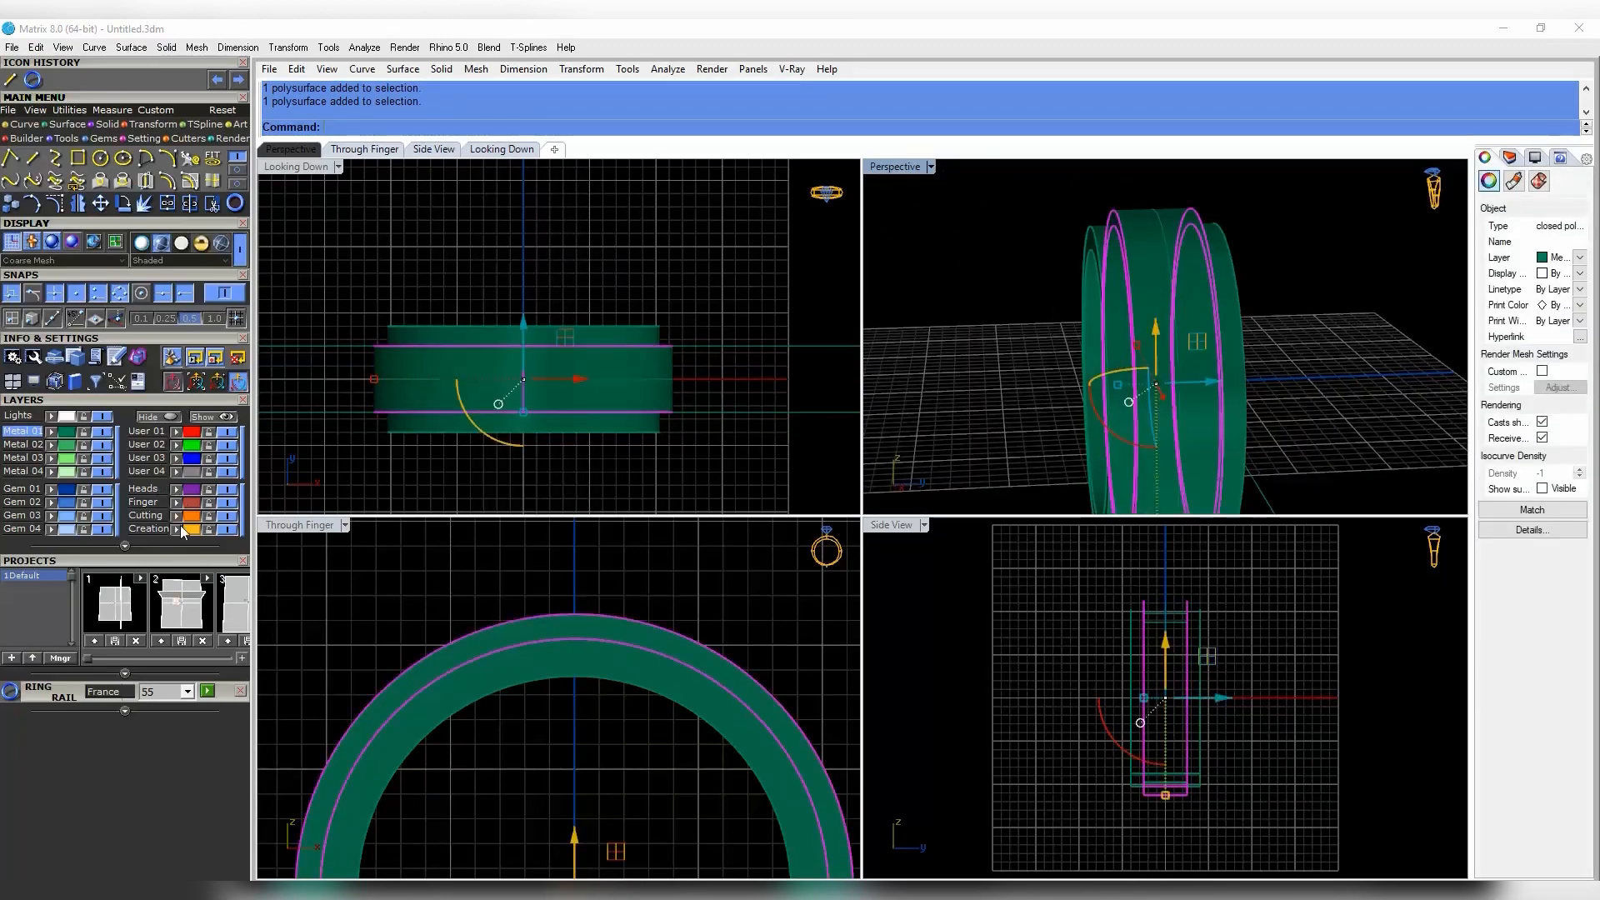
left_click(176, 529)
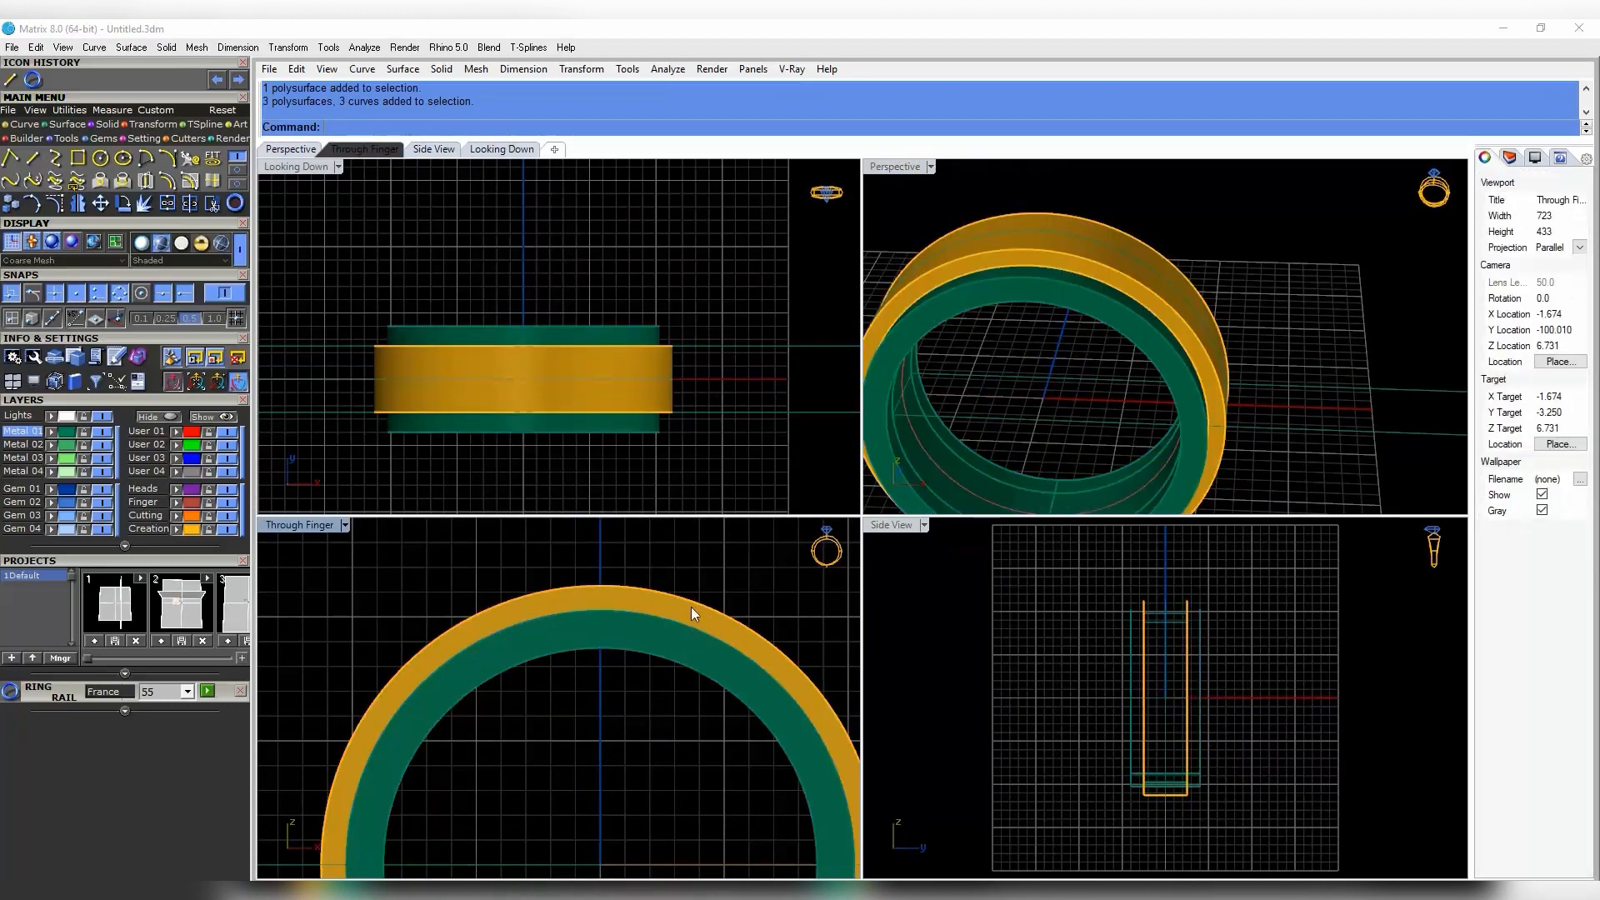
key("ctrl+z")
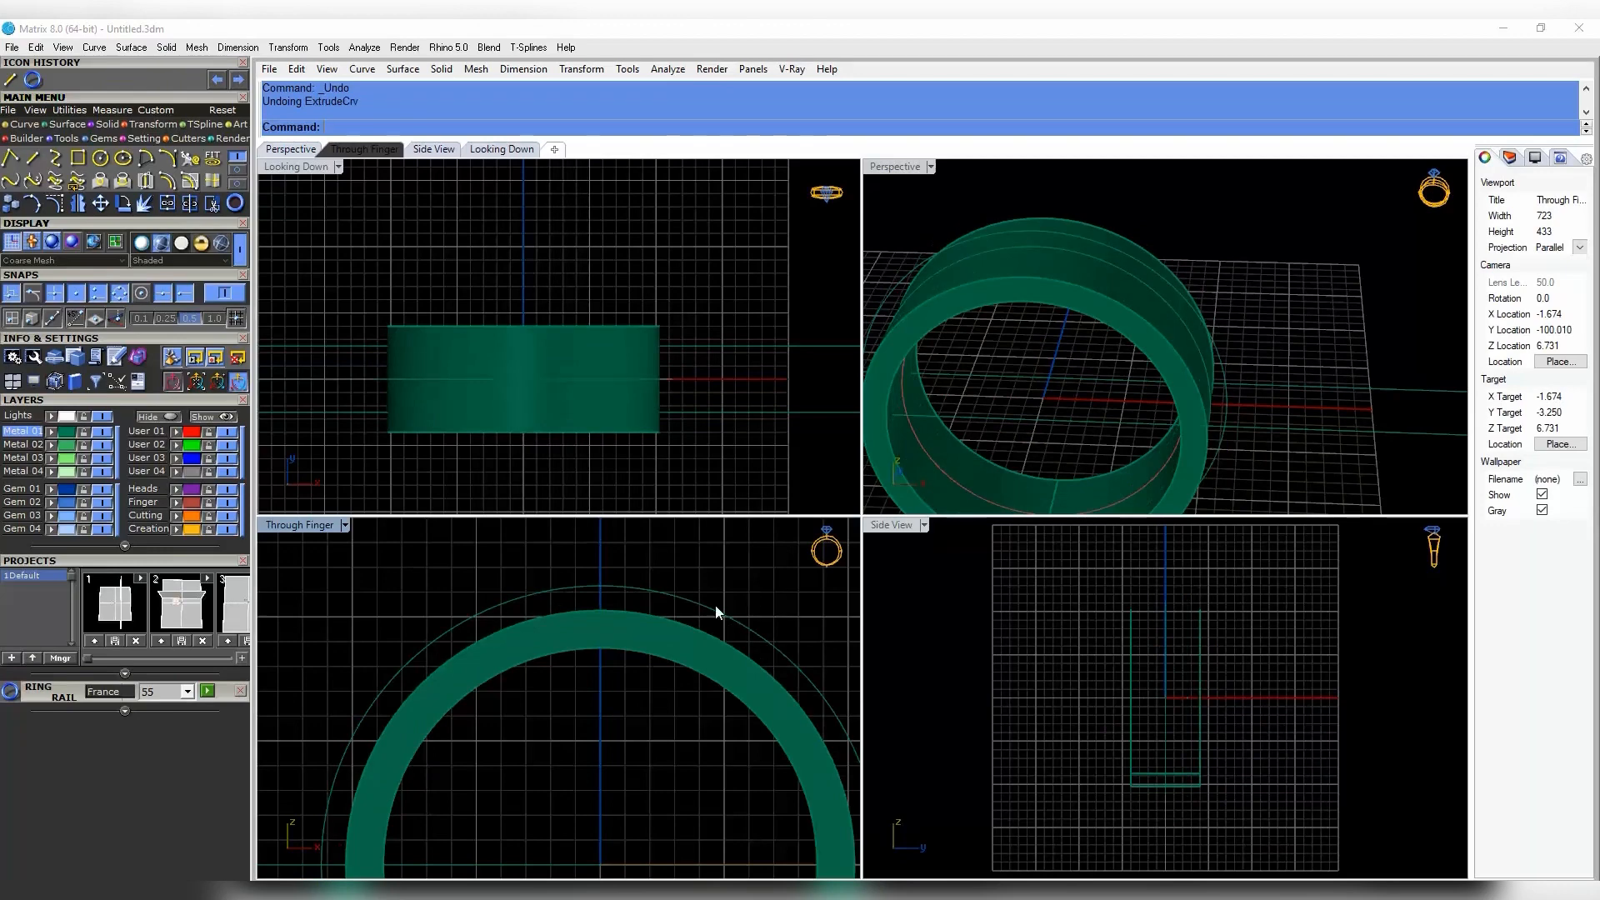
- Ghost the Through Finger view and extrude the two offset circles to the guide-line width
left_click(342, 526)
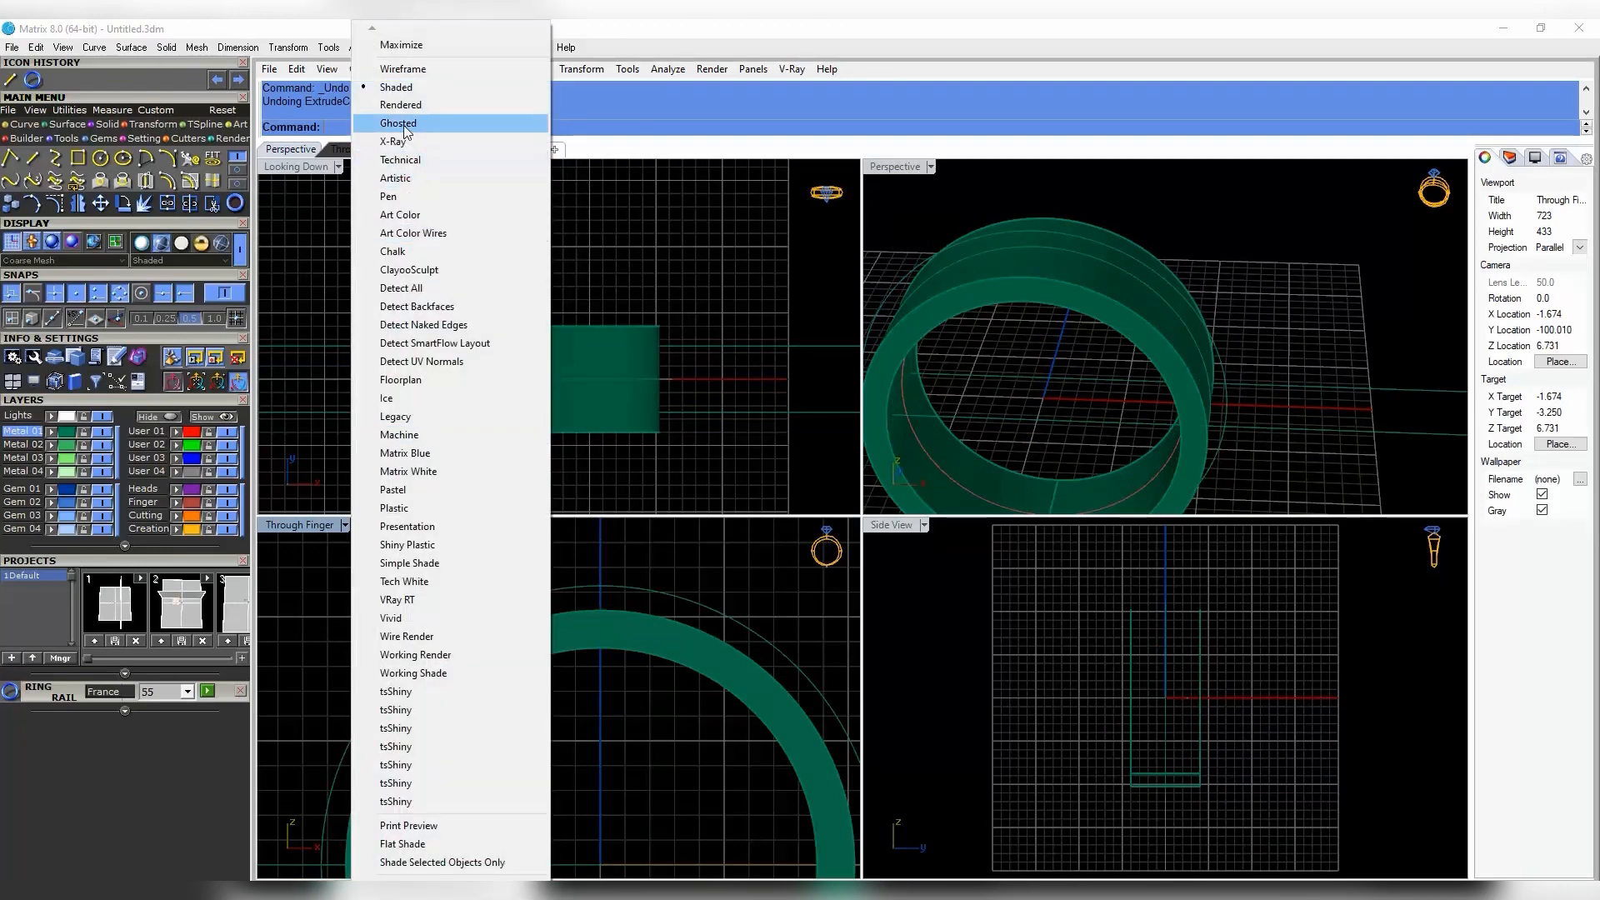
left_click(403, 126)
left_click(678, 637)
left_click(673, 595, "shift")
right_click_drag(597, 312, 566, 336)
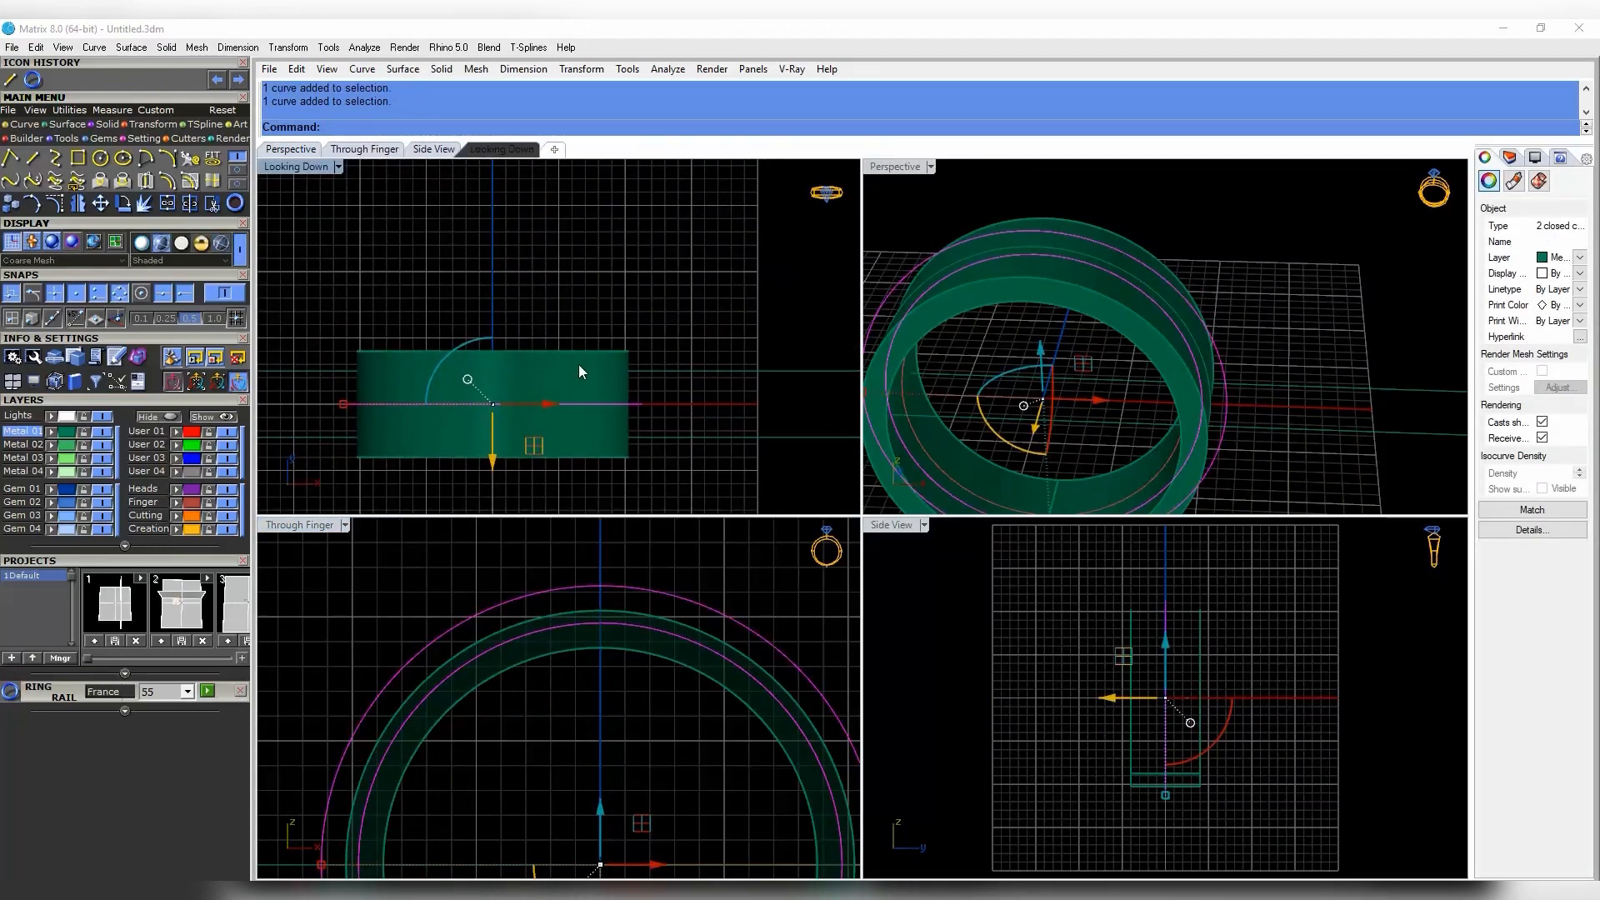
right_click(579, 366)
left_click(576, 372)
- Move the new gold band to the Creation layer and copy it
left_click(635, 410)
left_click(177, 529)
left_click(417, 533)
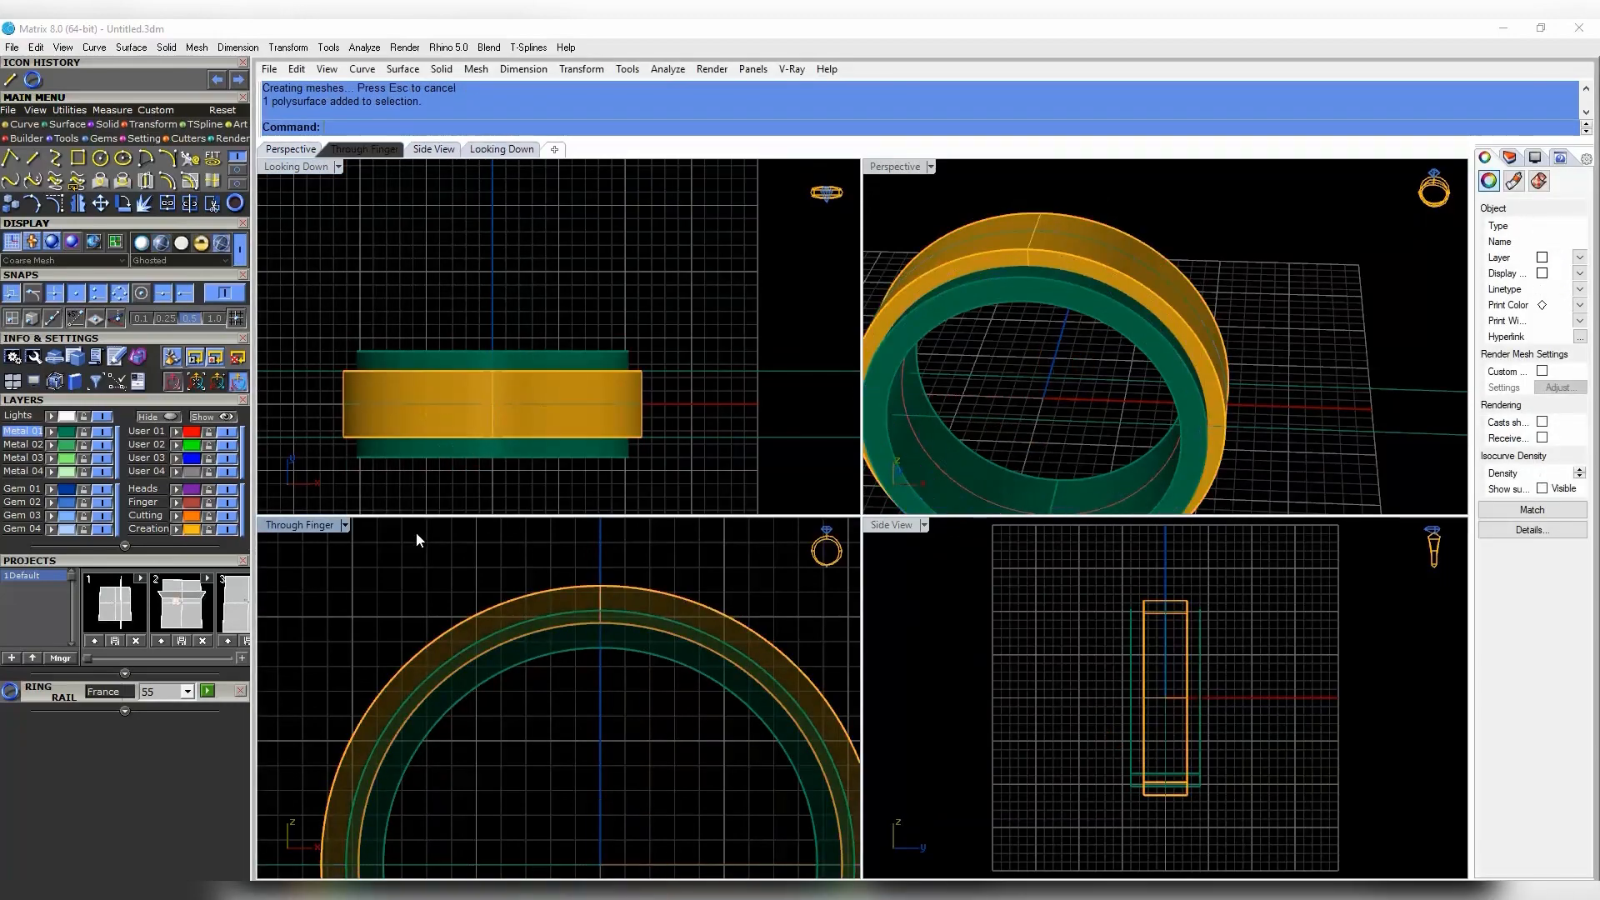
right_click_drag(1091, 334, 1158, 255)
left_click(1168, 295)
key("Escape")
left_click(1170, 321)
key("ctrl+c")
- Boolean-difference the gold band from the green ring to cut a channel
left_click(1146, 347)
left_click(1176, 339)
right_click(1176, 338)
scroll(1048, 284, "down", 5)
left_click_drag(1167, 229, 1113, 312)
right_click_drag(1112, 333, 1111, 436)
scroll(1112, 437, "up", 5)
key("Escape")
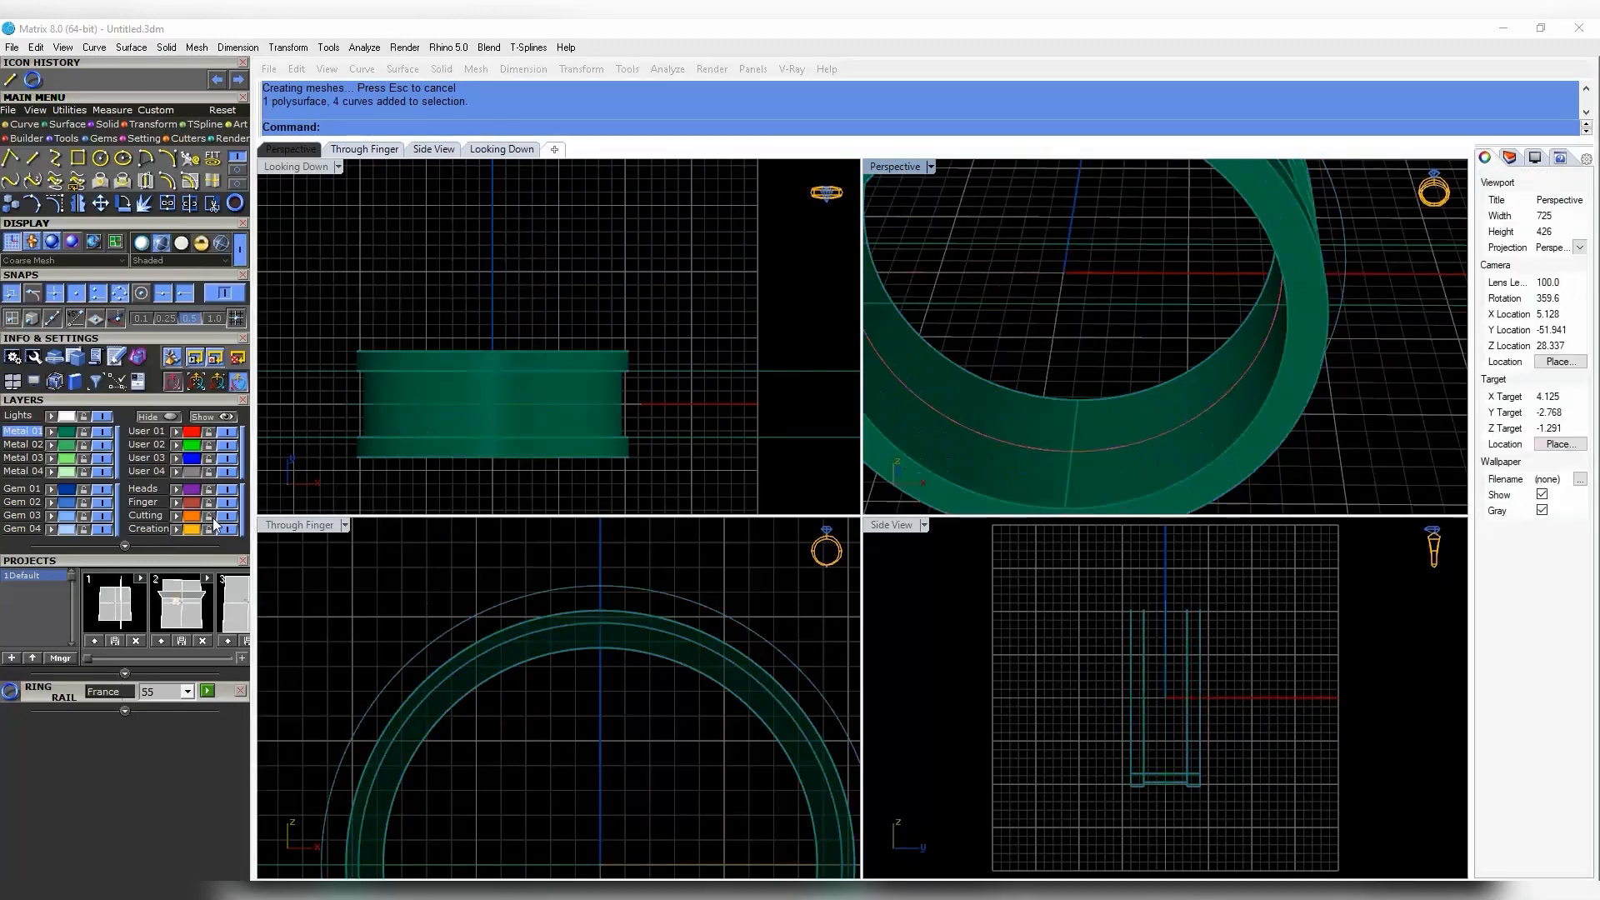
- Hide the Finger layer, delete leftover curves, and paste the gold band back
left_click(228, 504)
right_click_drag(444, 445, 490, 359)
scroll(489, 359, "down", 4)
left_click_drag(625, 279, 563, 408)
left_click(658, 652, "ctrl")
key("Delete")
right_click_drag(669, 645, 695, 617)
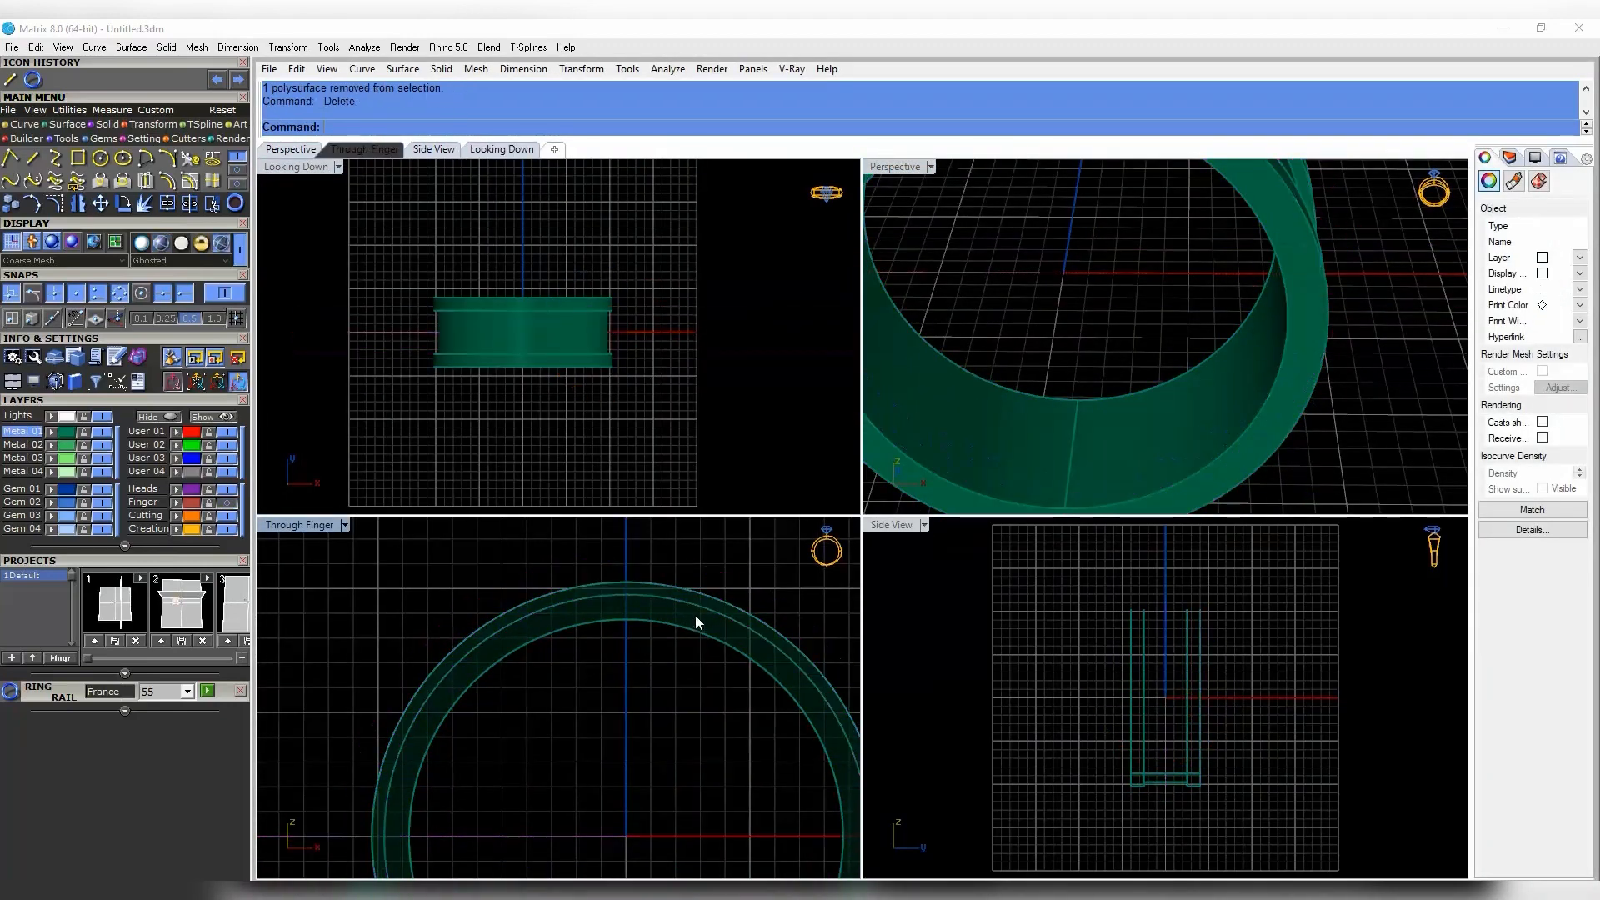
key("ctrl+v")
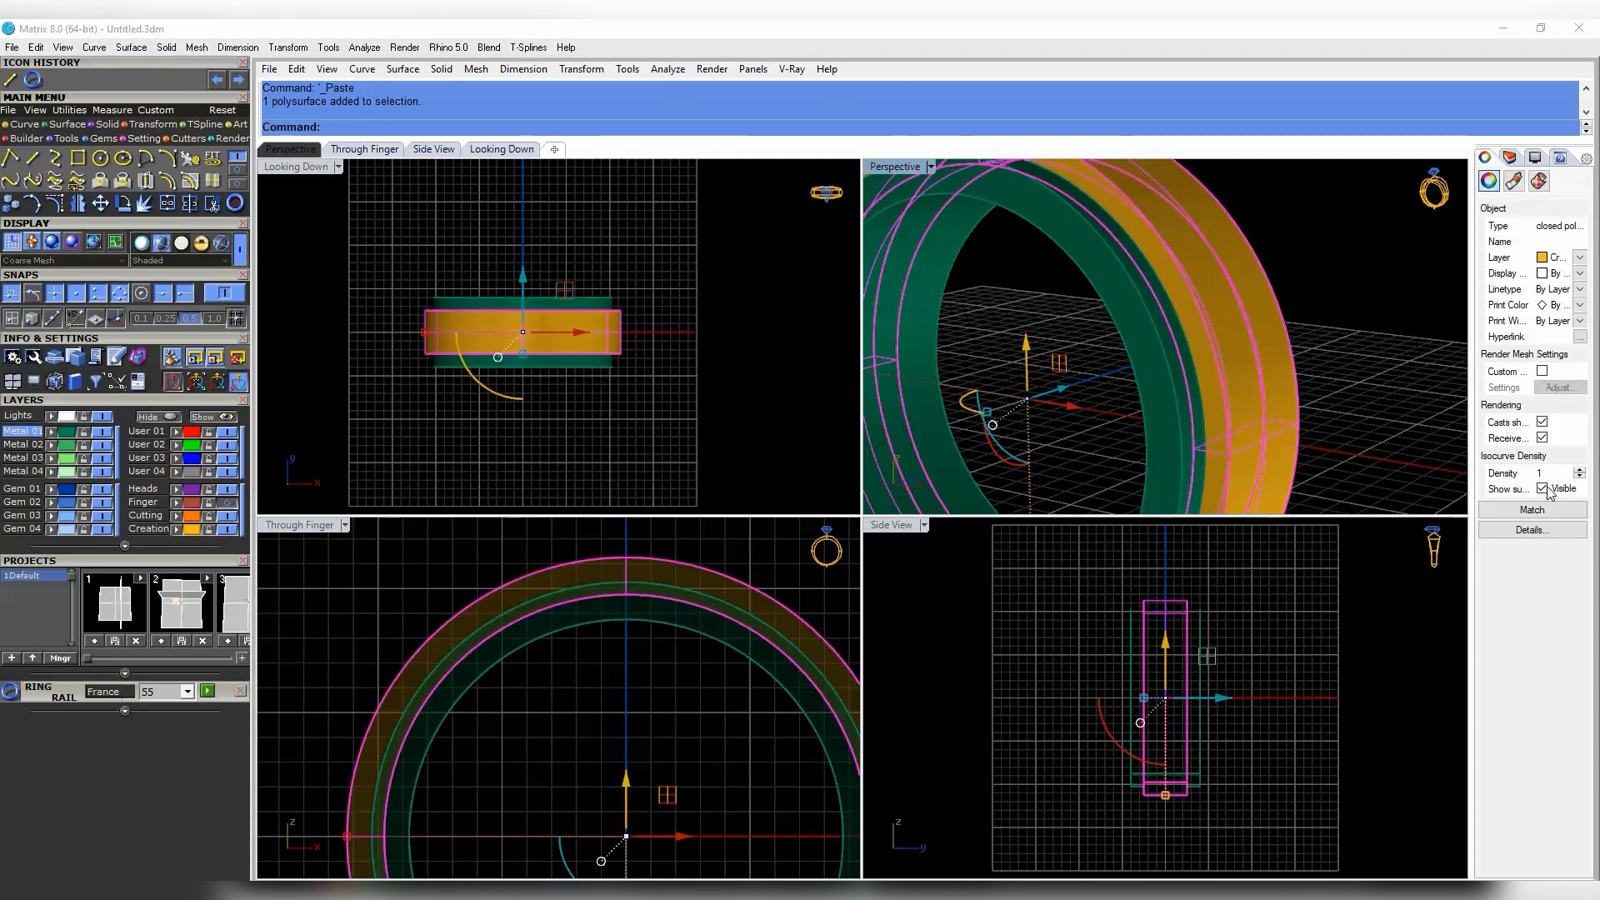
- Turn off Show isocurves on the pasted gold band
left_click(1543, 489)
right_click_drag(1266, 379, 1208, 375)
left_click(1208, 375)
scroll(520, 740, "down", 6)
right_click_drag(520, 740, 478, 699)
key("Escape")
left_click(631, 636)
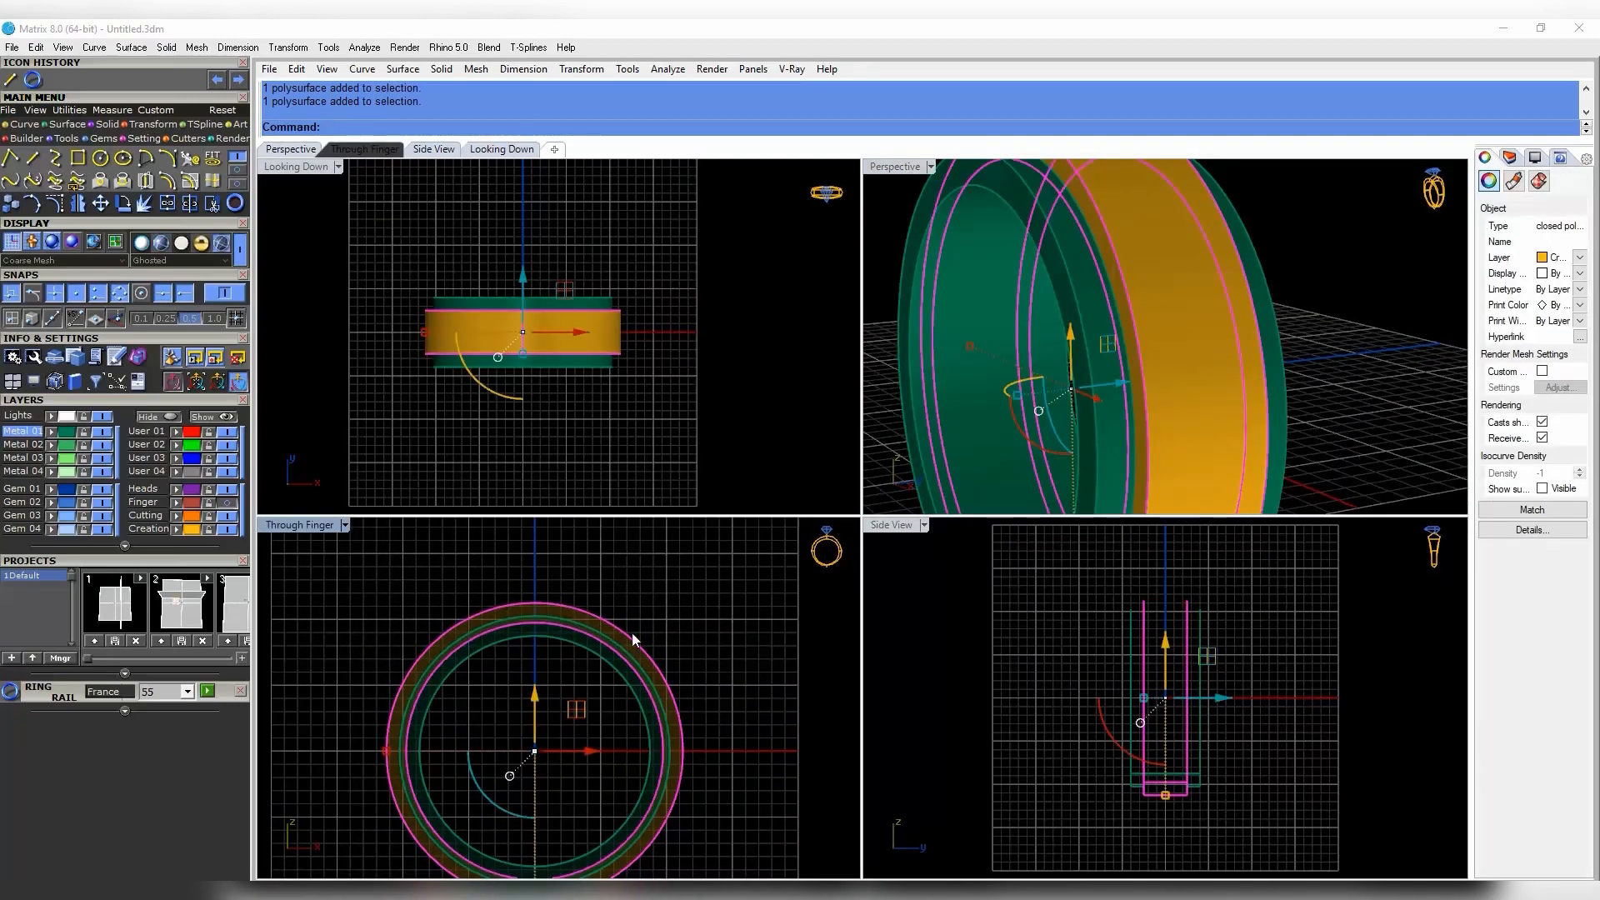
right_click_drag(1145, 733, 1110, 739)
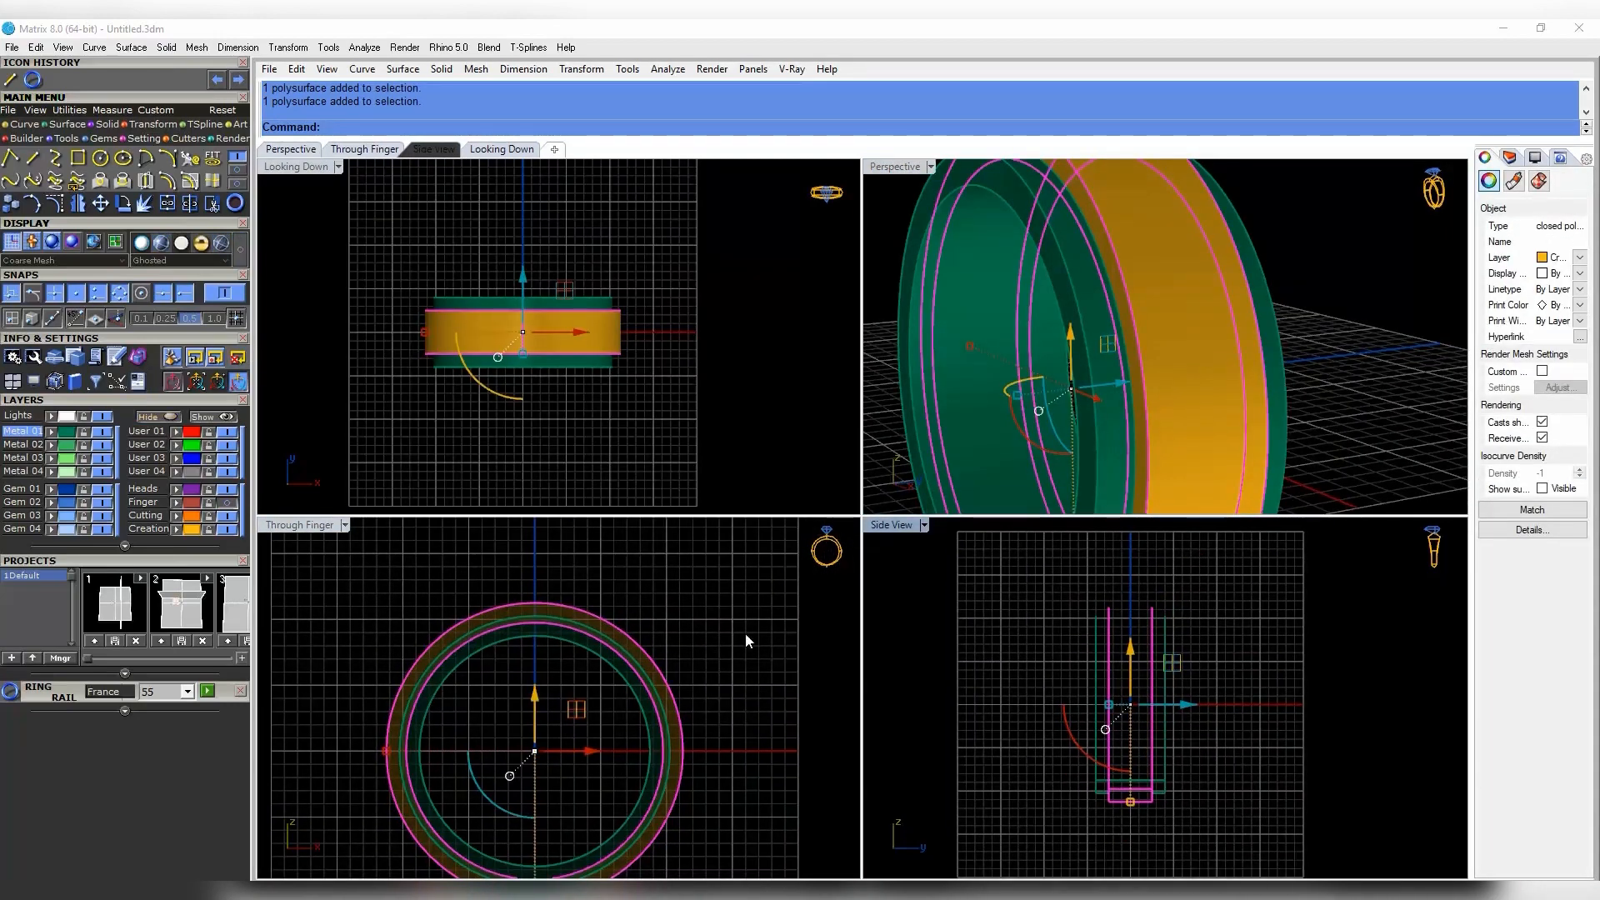
left_click(746, 641)
- Set the Side View display mode to Shaded
left_click(924, 525)
left_click(980, 84)
right_click_drag(1240, 804, 1214, 763)
left_click(1114, 717)
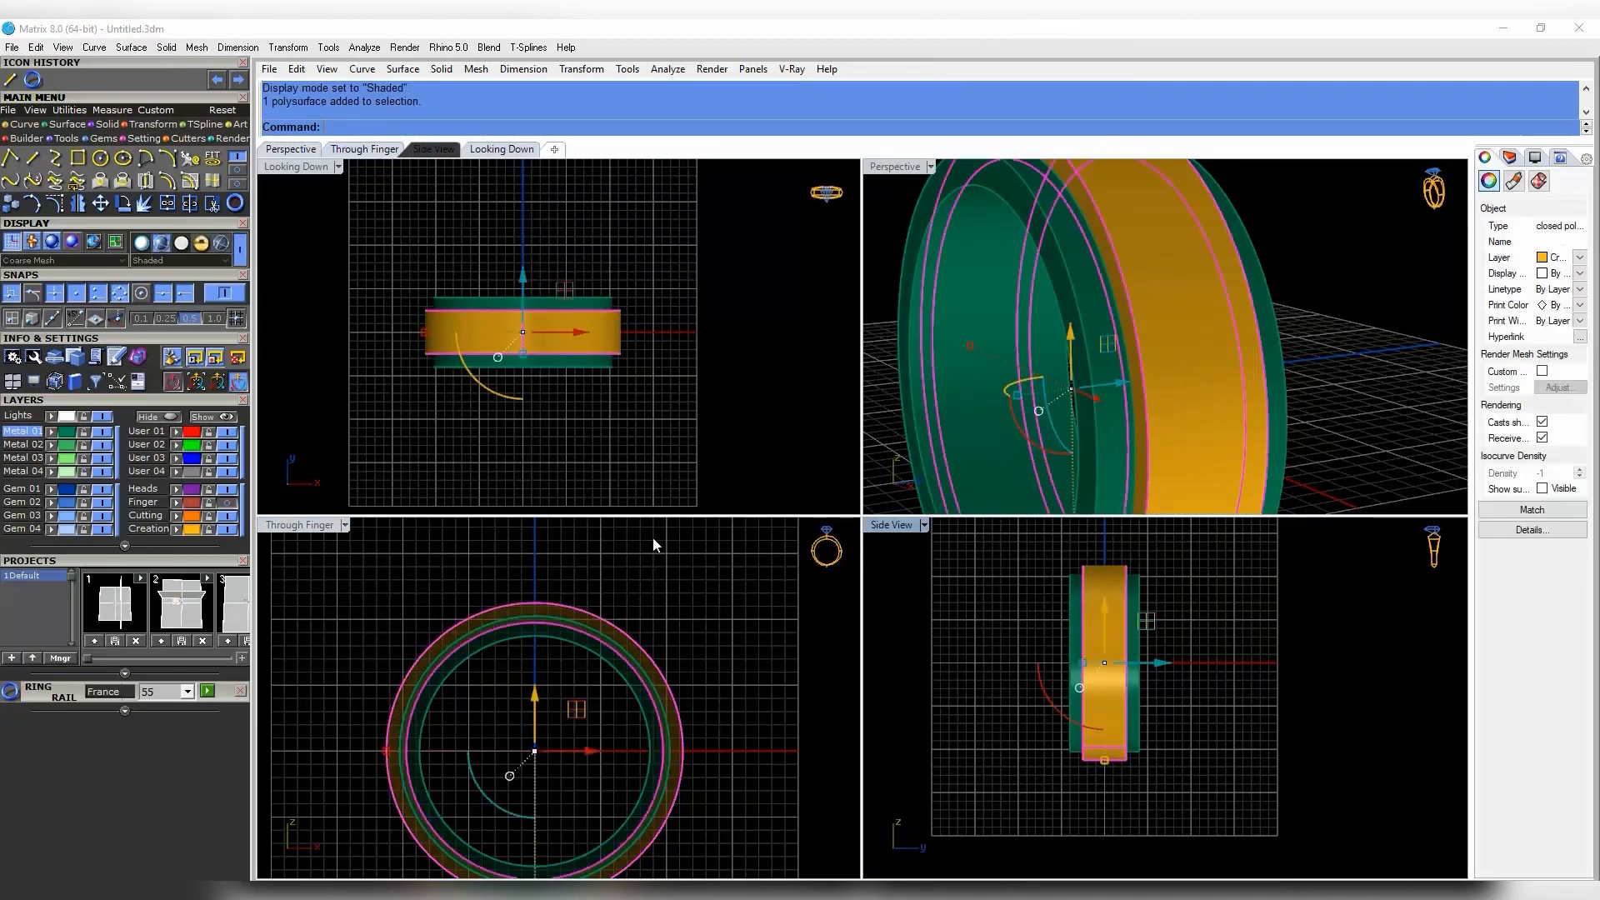
key("Escape")
left_click(77, 204)
- With grid snap on, draw a small rectangle beside the band in the maximized Side view
scroll(1012, 641, "up", 6)
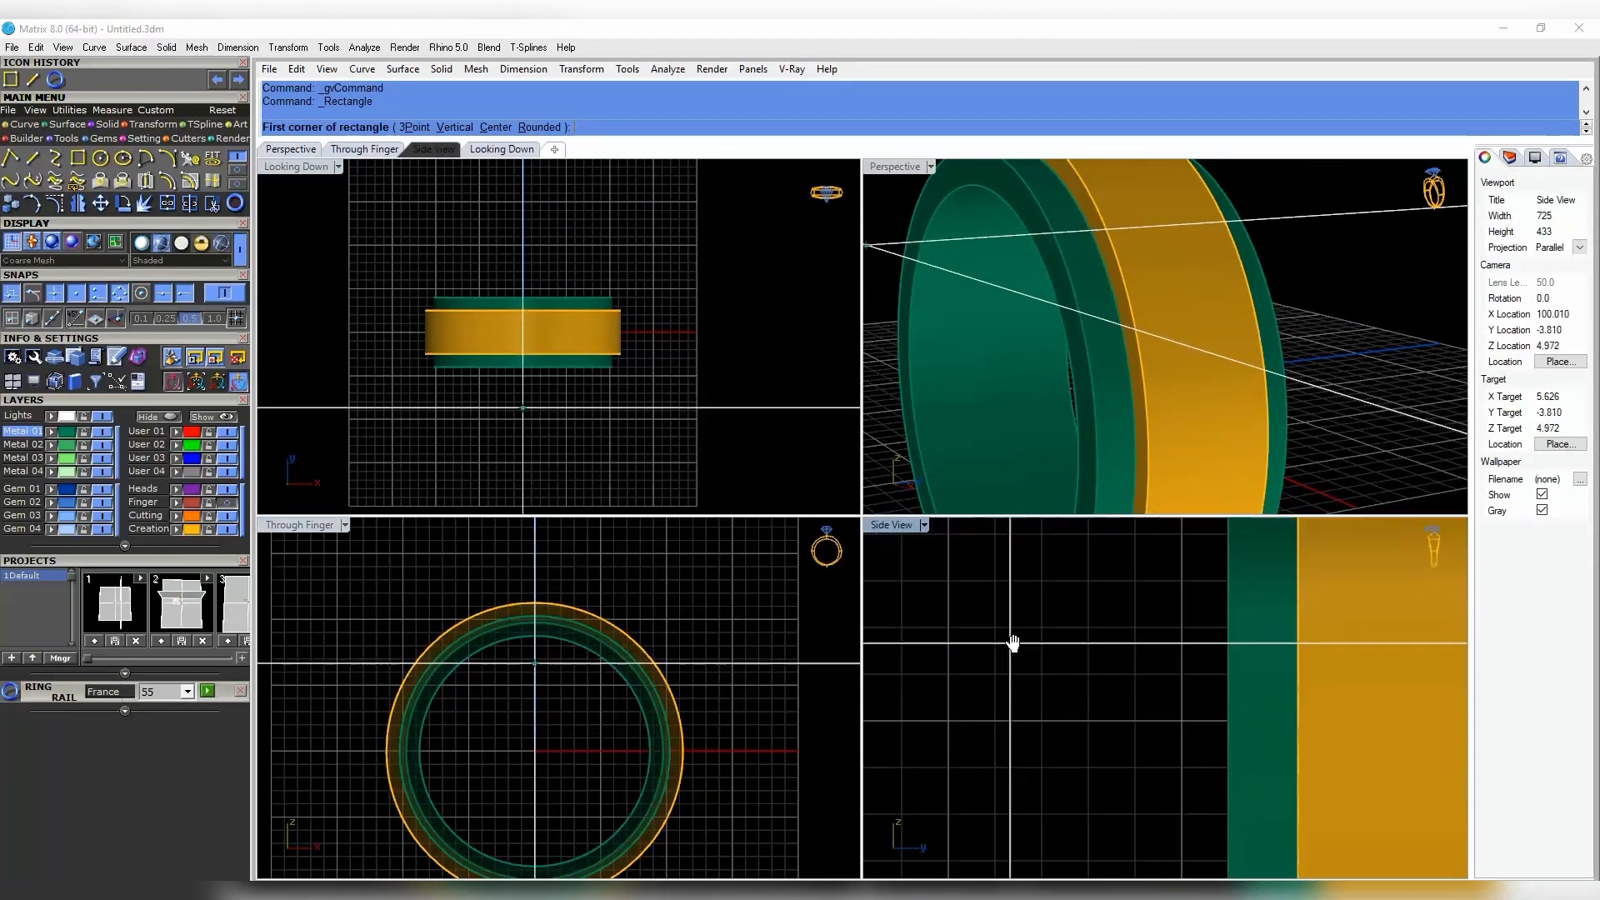
right_click_drag(1012, 643, 1019, 643)
left_click(236, 321)
left_click(956, 627)
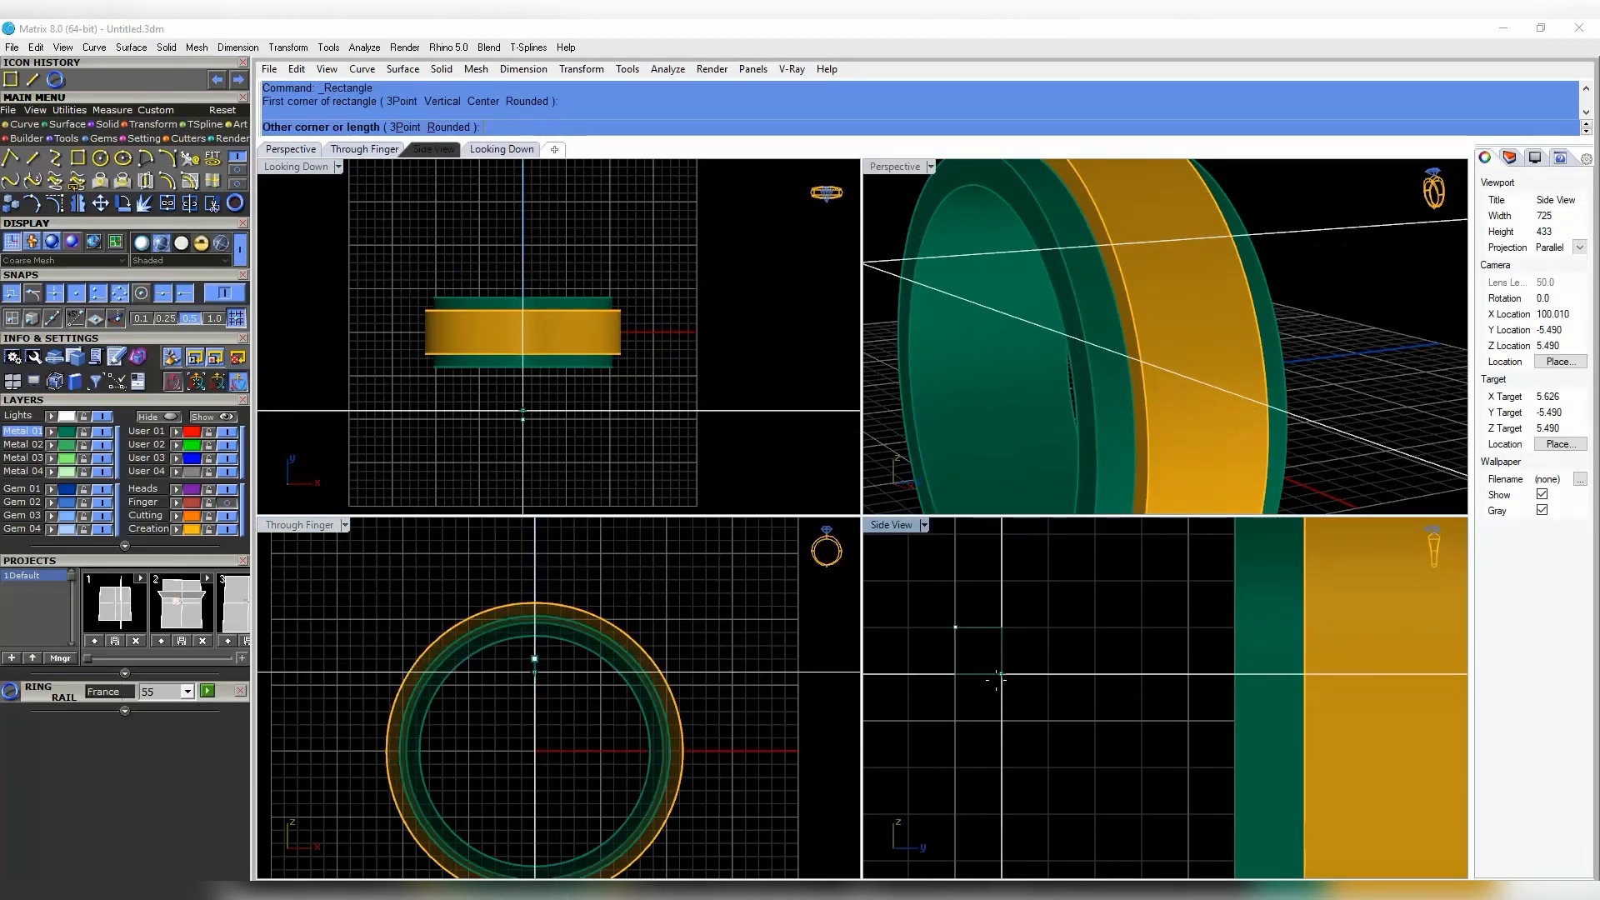
left_click(991, 674)
right_click_drag(1035, 697, 1048, 712)
left_click(1049, 712)
double_click(903, 526)
right_click_drag(544, 497, 817, 591)
scroll(796, 538, "up", 6)
left_click(814, 583)
key("Escape")
- Round the rectangle's corners with FilletCorners, setting the radius by two points
left_click(238, 169)
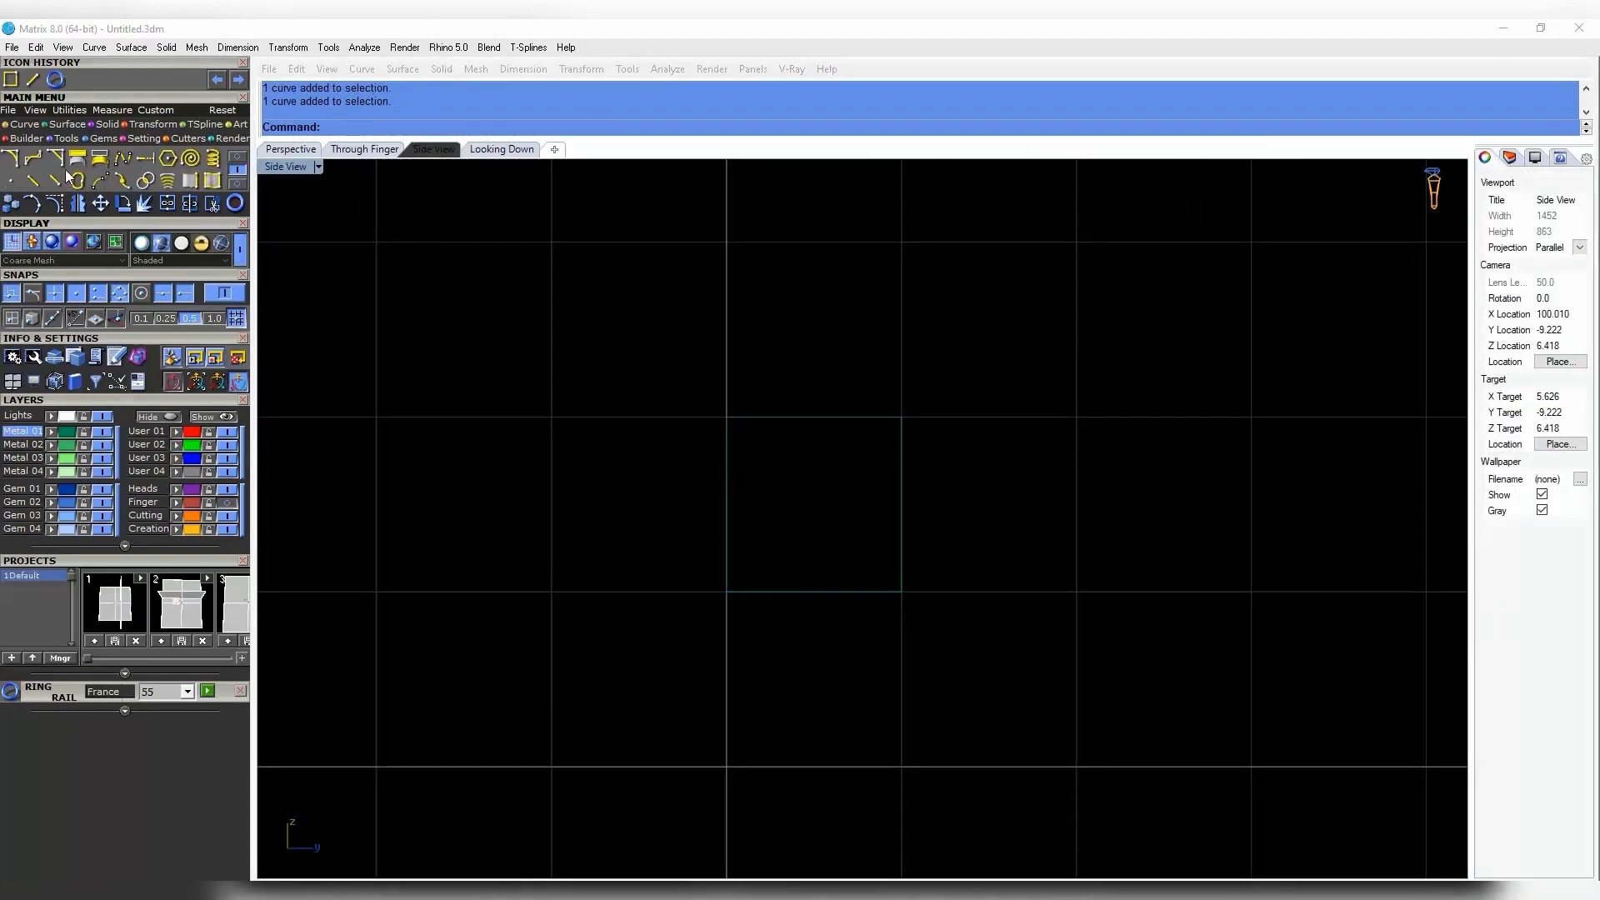
left_click(35, 158)
scroll(736, 602, "up", 4)
left_click(779, 585)
right_click(766, 584)
left_click(721, 586)
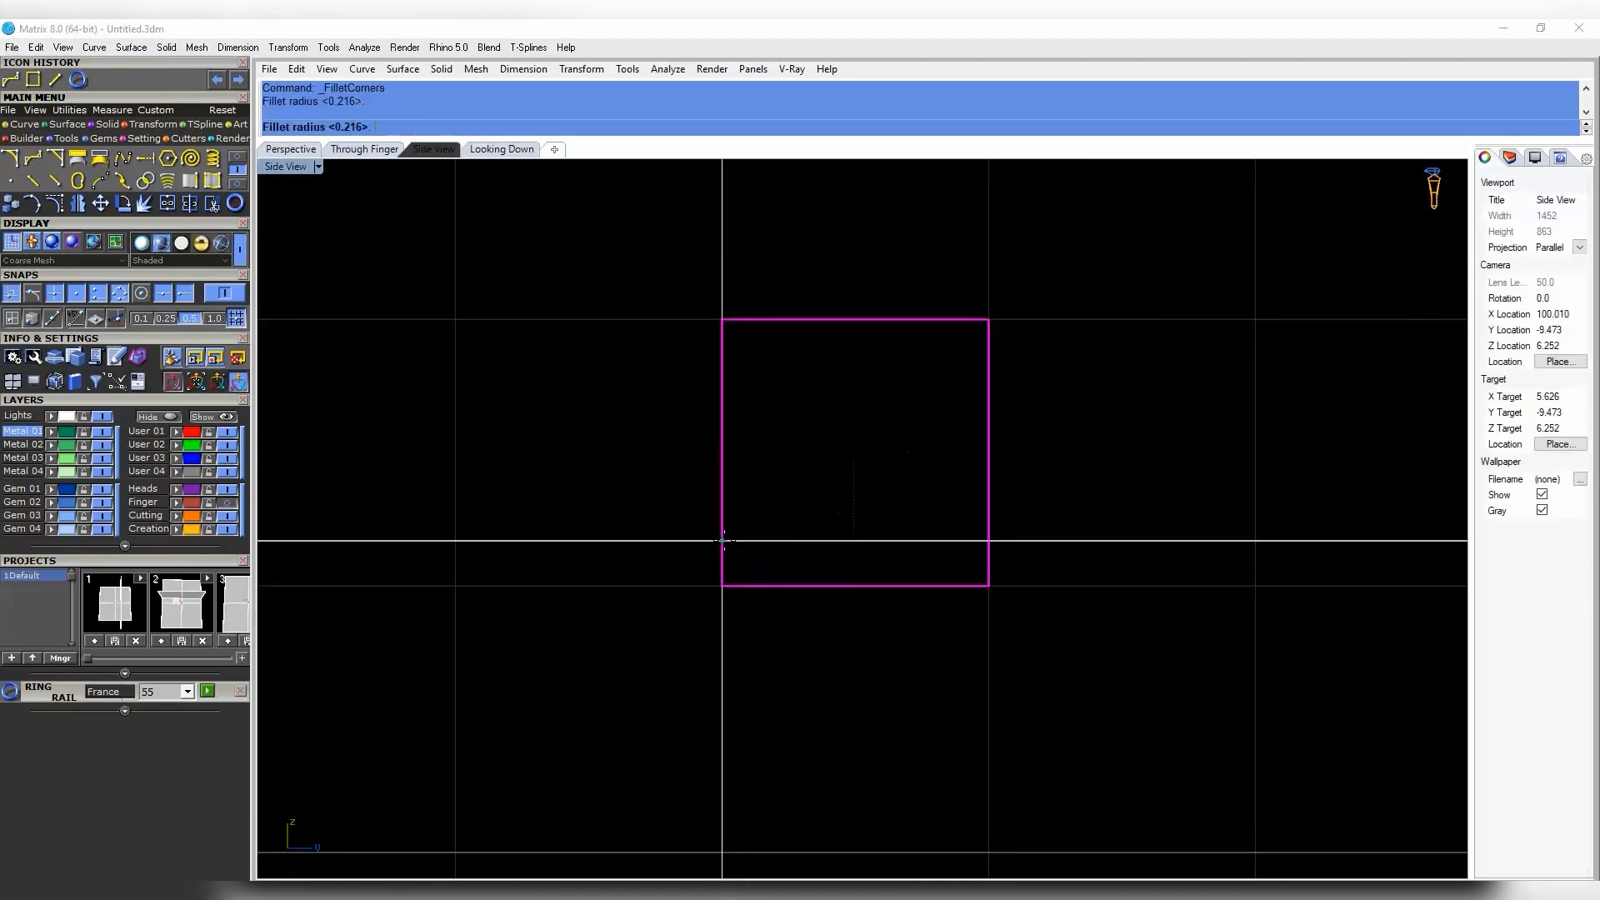
left_click(721, 538)
left_click(766, 587)
- Shrink the rounded rectangle with the gumball, turn grid snap off, and reselect it
scroll(767, 603, "down", 6)
right_click_drag(830, 626, 831, 671)
left_click_drag(815, 640, 826, 697, "shift")
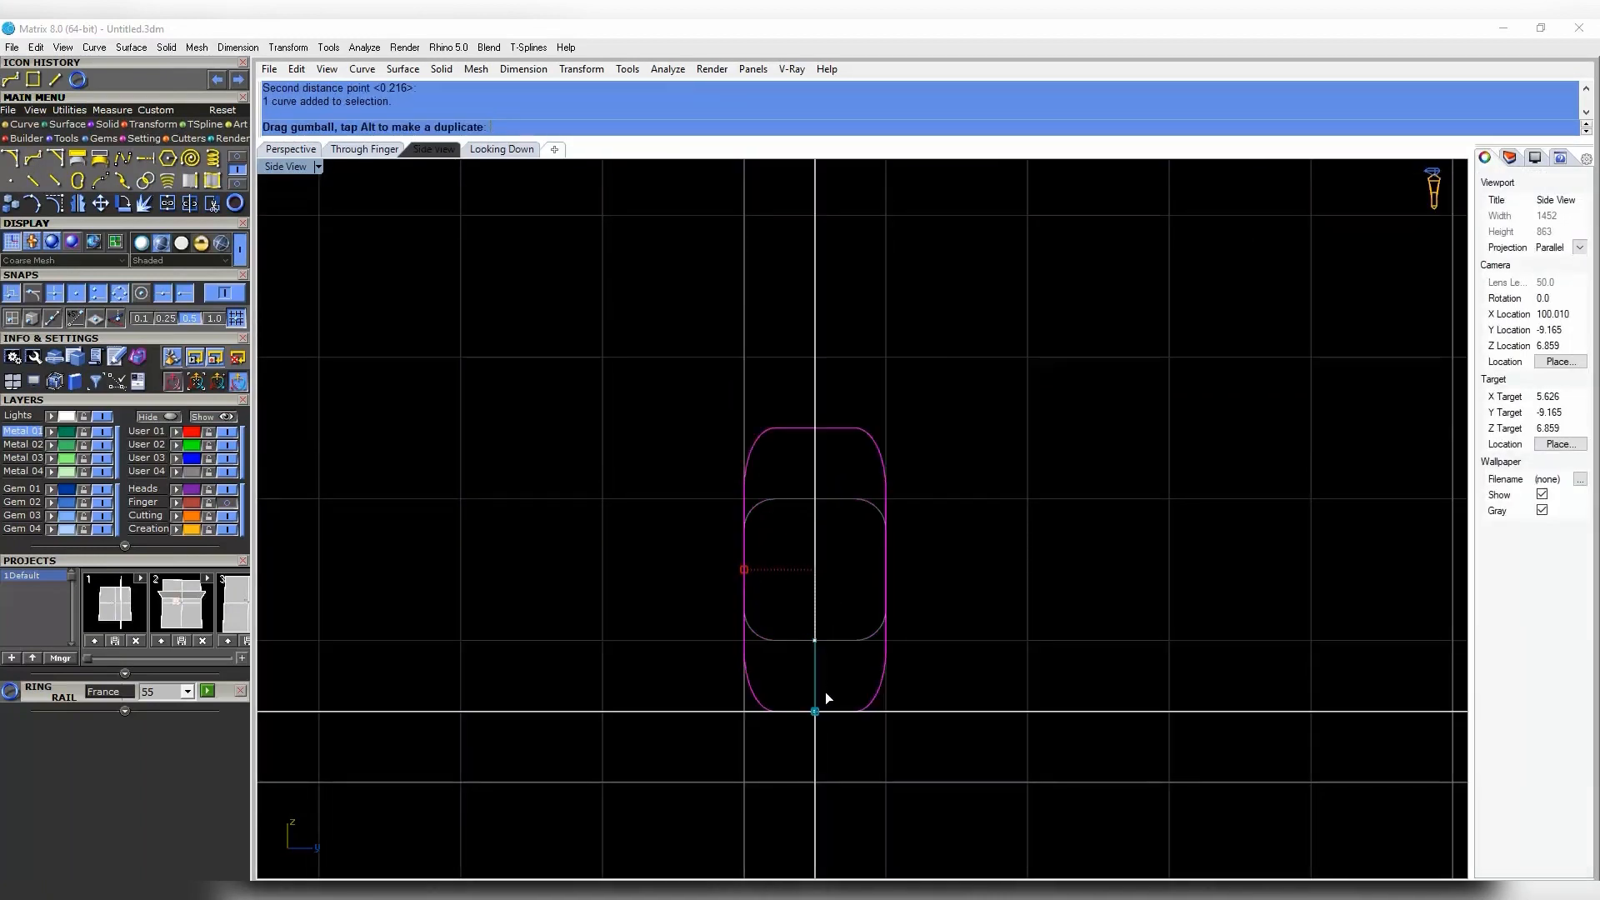
left_click_drag(940, 692, 941, 690)
key("F9")
right_click_drag(941, 620, 898, 637)
left_click_drag(898, 637, 810, 698)
left_click(920, 713)
left_click(837, 674)
scroll(865, 704, "down", 12)
right_click_drag(867, 708, 813, 625)
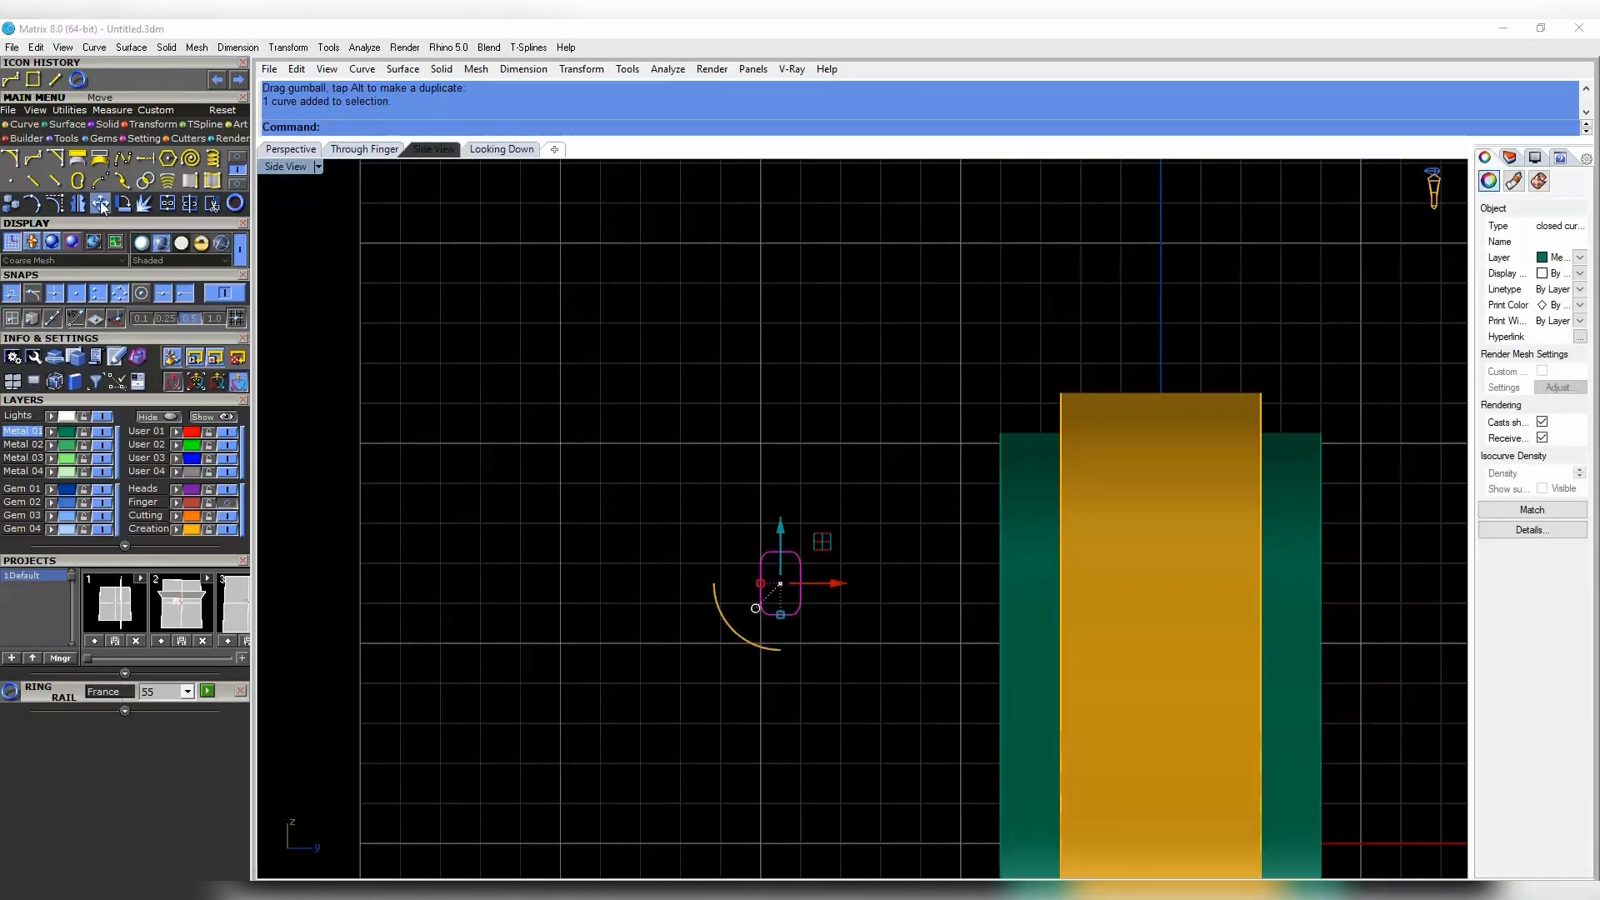
- Switch the Side view to Ghosted and raise the profile toward the top of the ring
left_click(100, 203)
scroll(793, 554, "down", 12)
right_click_drag(1006, 630, 1014, 553)
left_click(318, 167)
left_click(358, 126)
right_click_drag(904, 553, 877, 638)
scroll(878, 638, "up", 6)
left_click_drag(878, 640, 905, 398)
scroll(871, 458, "up", 14)
double_click(289, 168)
- In the Through Finger view, lift the profile to the band's top and shorten it from the bottom
scroll(541, 639, "up", 17)
right_click_drag(541, 638, 593, 786)
left_click_drag(556, 664, 558, 631)
scroll(584, 737, "up", 4)
right_click_drag(584, 737, 676, 806)
left_click_drag(623, 675, 623, 636)
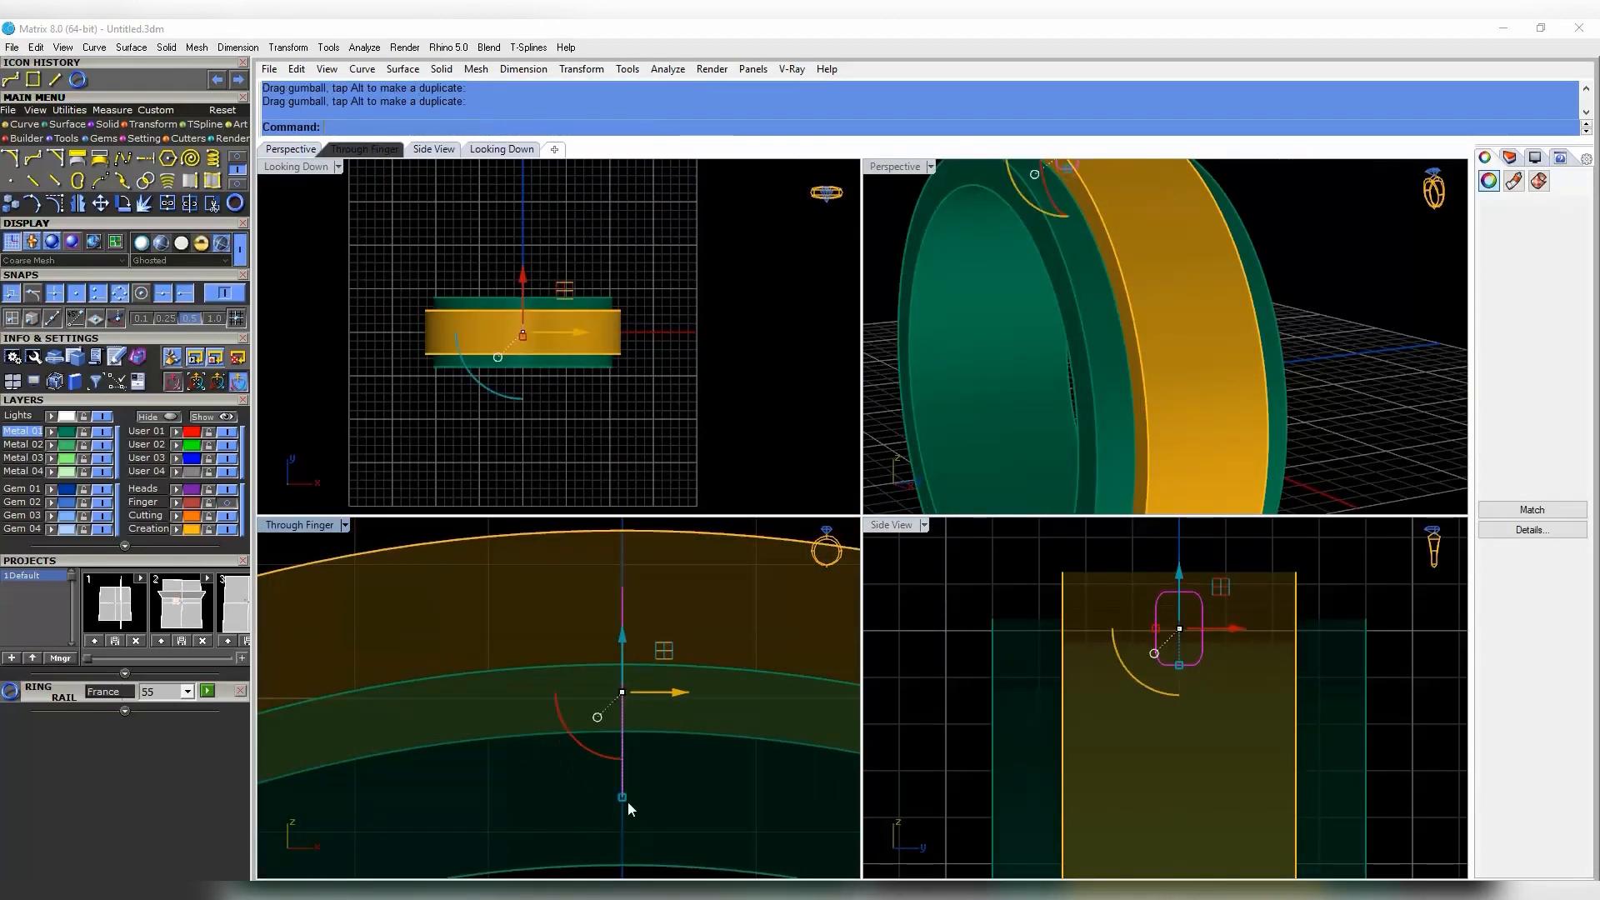
left_click_drag(623, 797, 636, 763)
key("Escape")
scroll(1187, 613, "up", 4)
left_click(1189, 619)
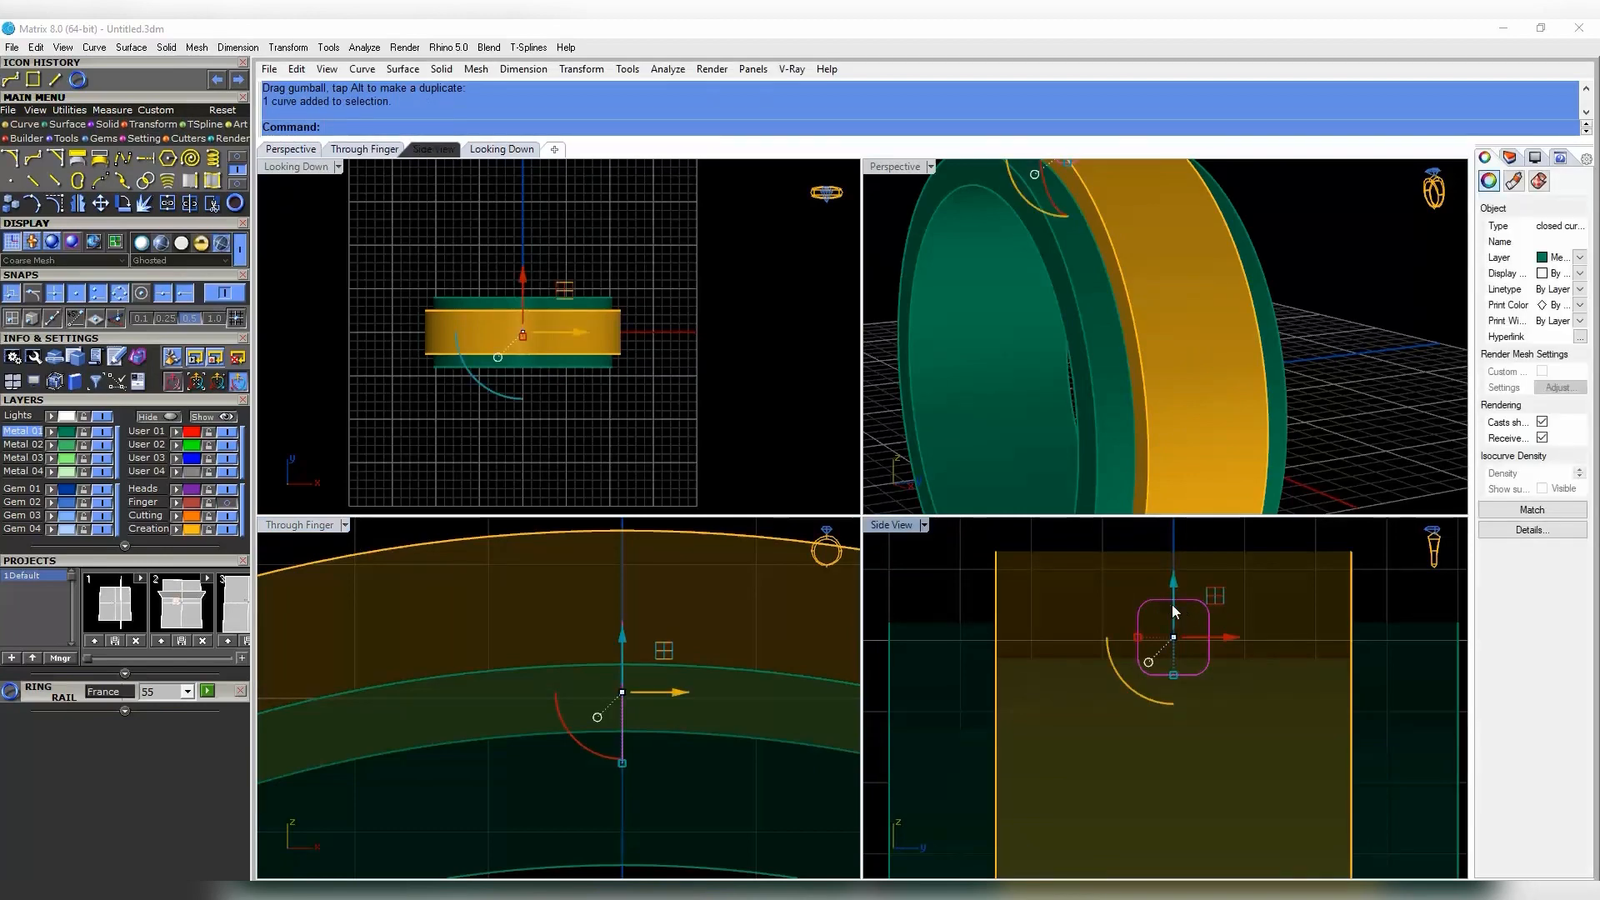
key("Escape")
left_click(622, 747)
scroll(637, 751, "down", 8)
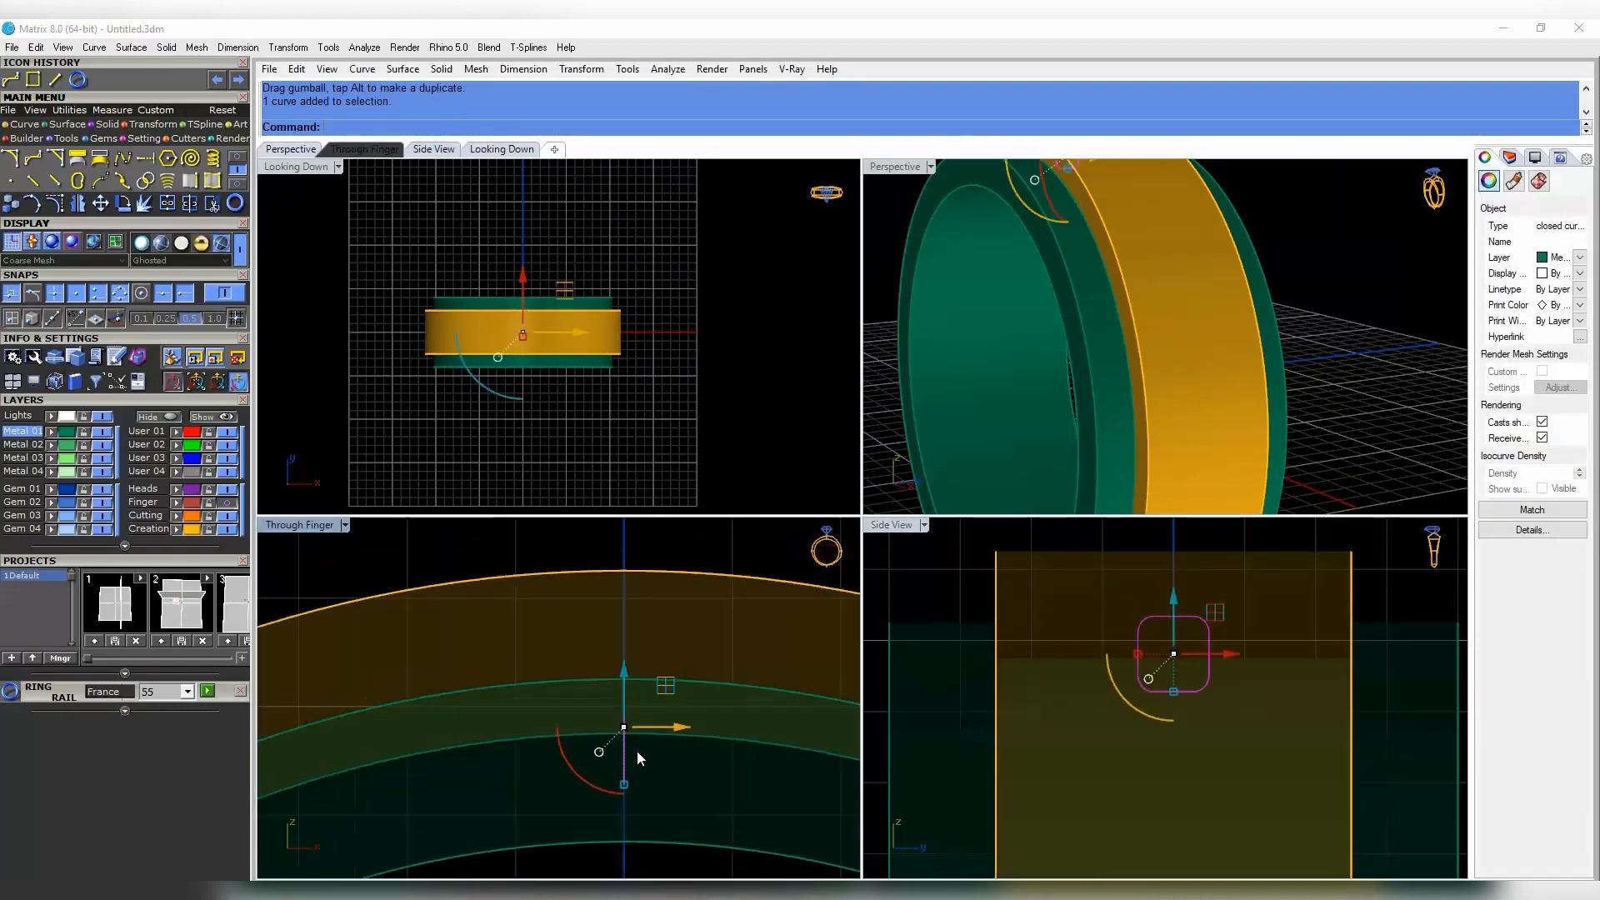
right_click_drag(636, 751, 654, 691)
- Revolve the profile a full circle around a vertical axis from 0 through the ring centre
left_click(69, 125)
left_click(169, 180)
scroll(670, 774, "down", 8)
right_click_drag(670, 774, 544, 720)
type("0")
key("Return")
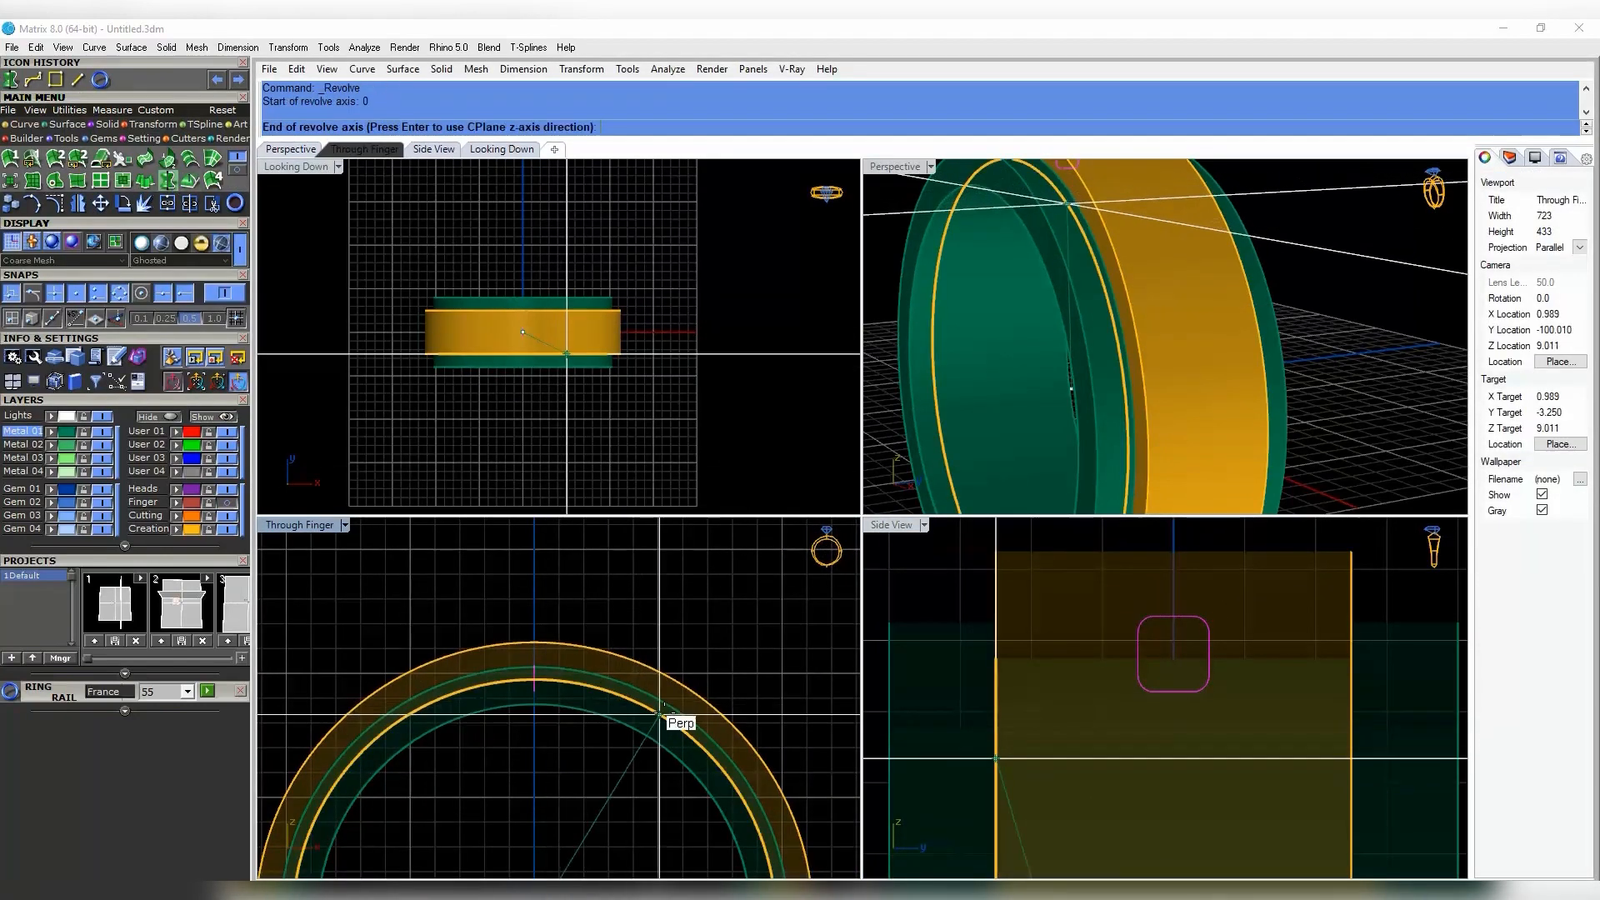
left_click(536, 610)
scroll(658, 640, "down", 2)
key("Escape")
key("Return")
type("0")
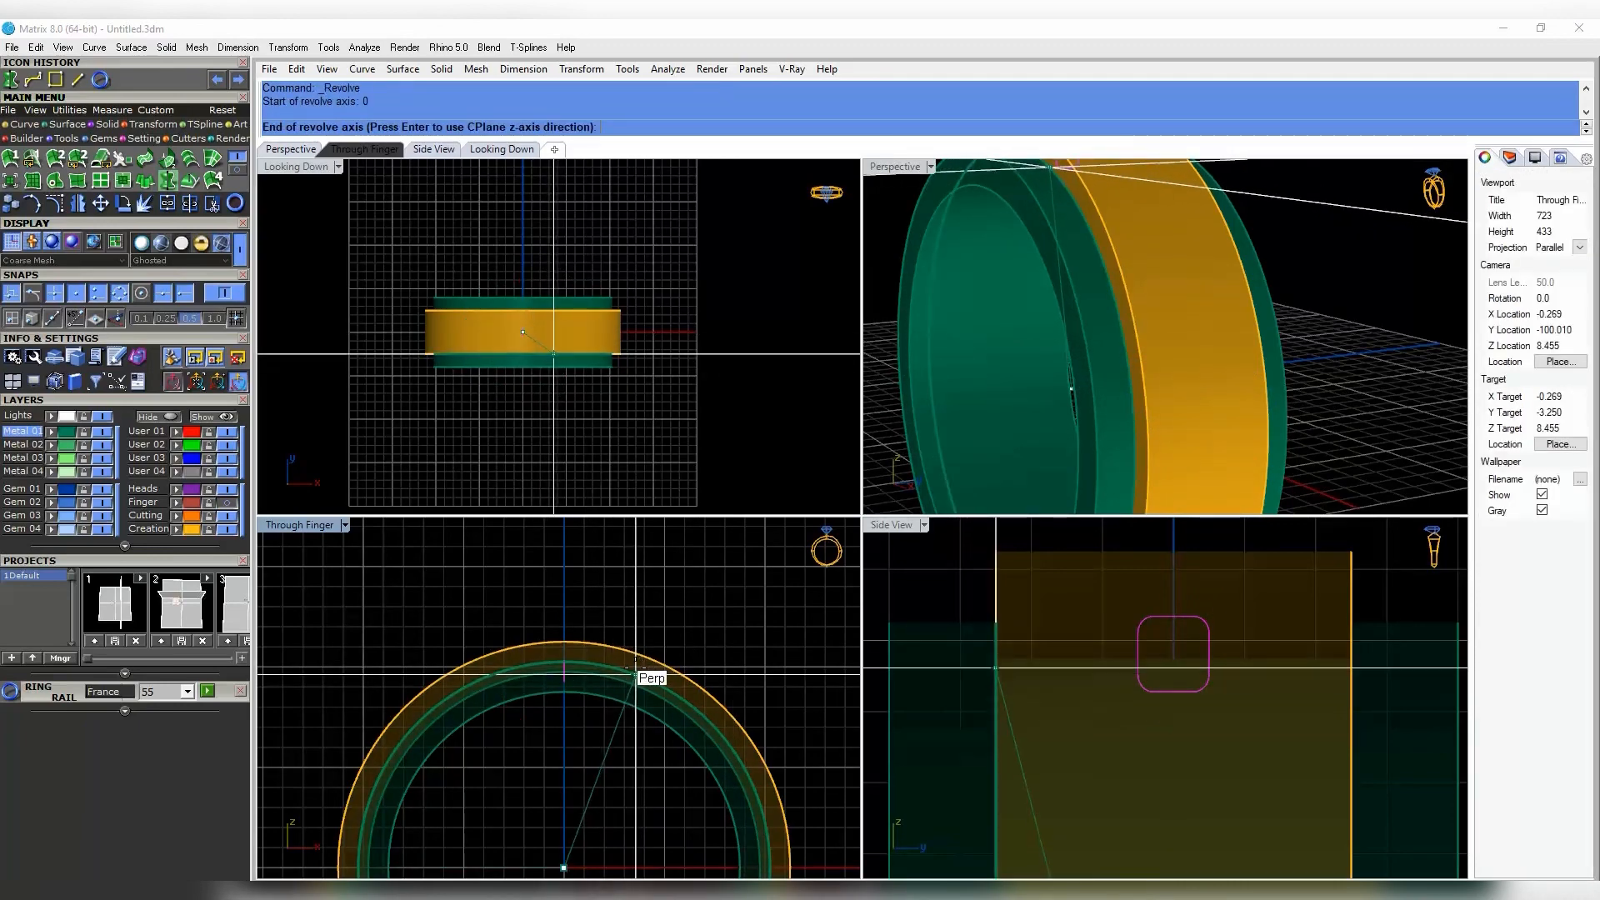
left_click(584, 587)
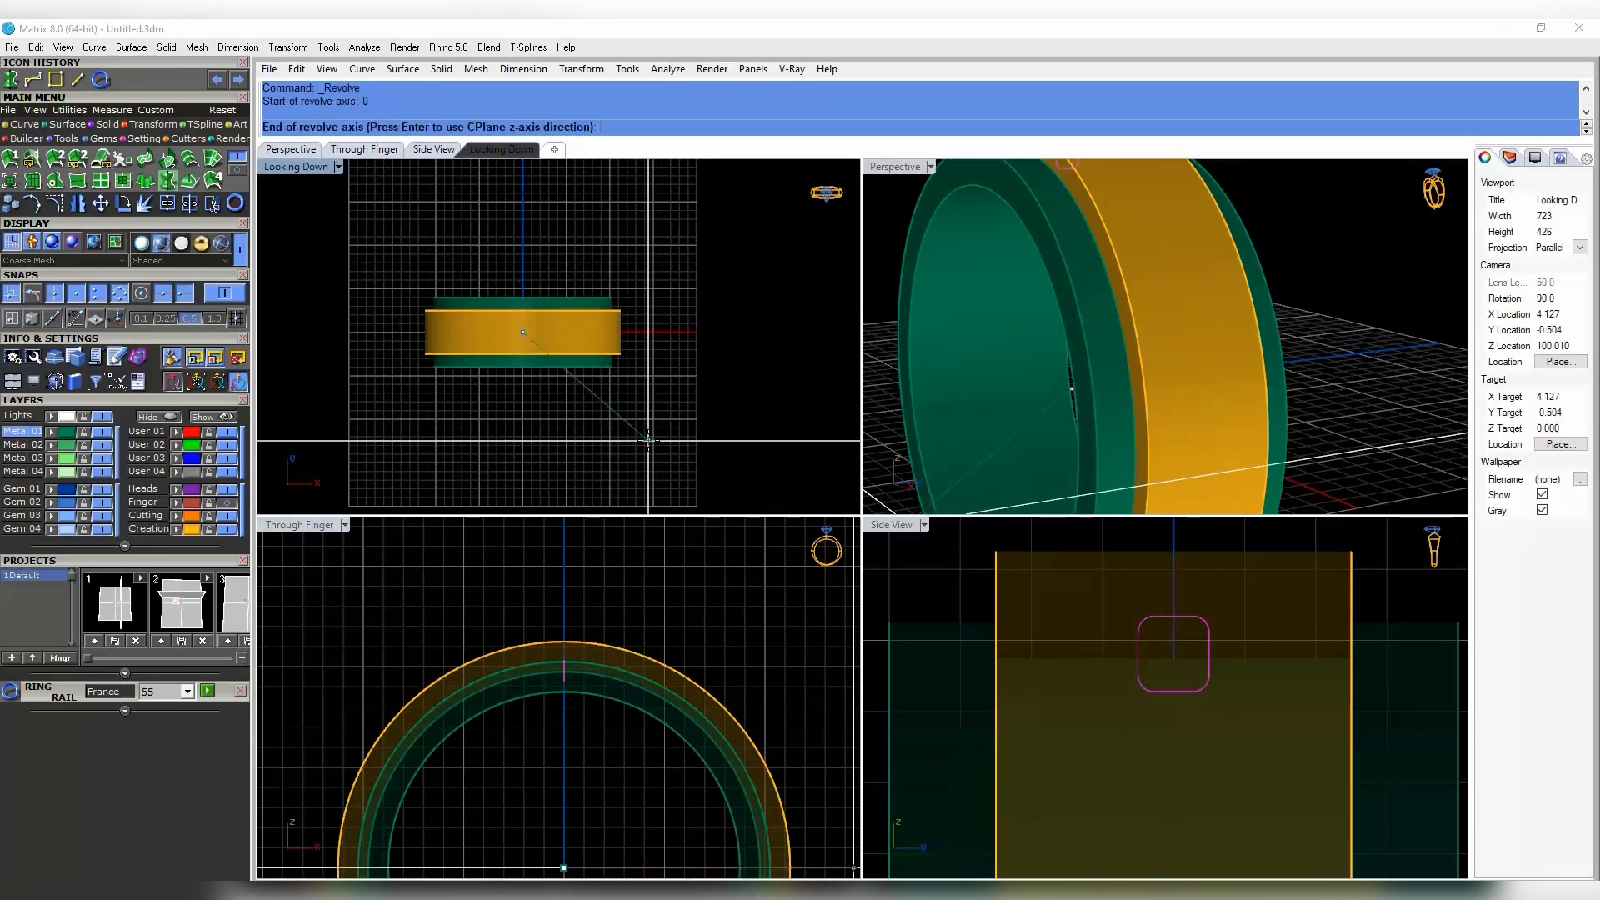
key("Return")
- Hide the green ring with Ctrl+H and select the new revolved cutter
scroll(1162, 292, "down", 4)
right_click_drag(1116, 300, 1232, 236)
left_click(1156, 295)
key("ctrl+h")
scroll(1113, 227, "up", 3)
left_click(1121, 212)
scroll(1104, 182, "up", 3)
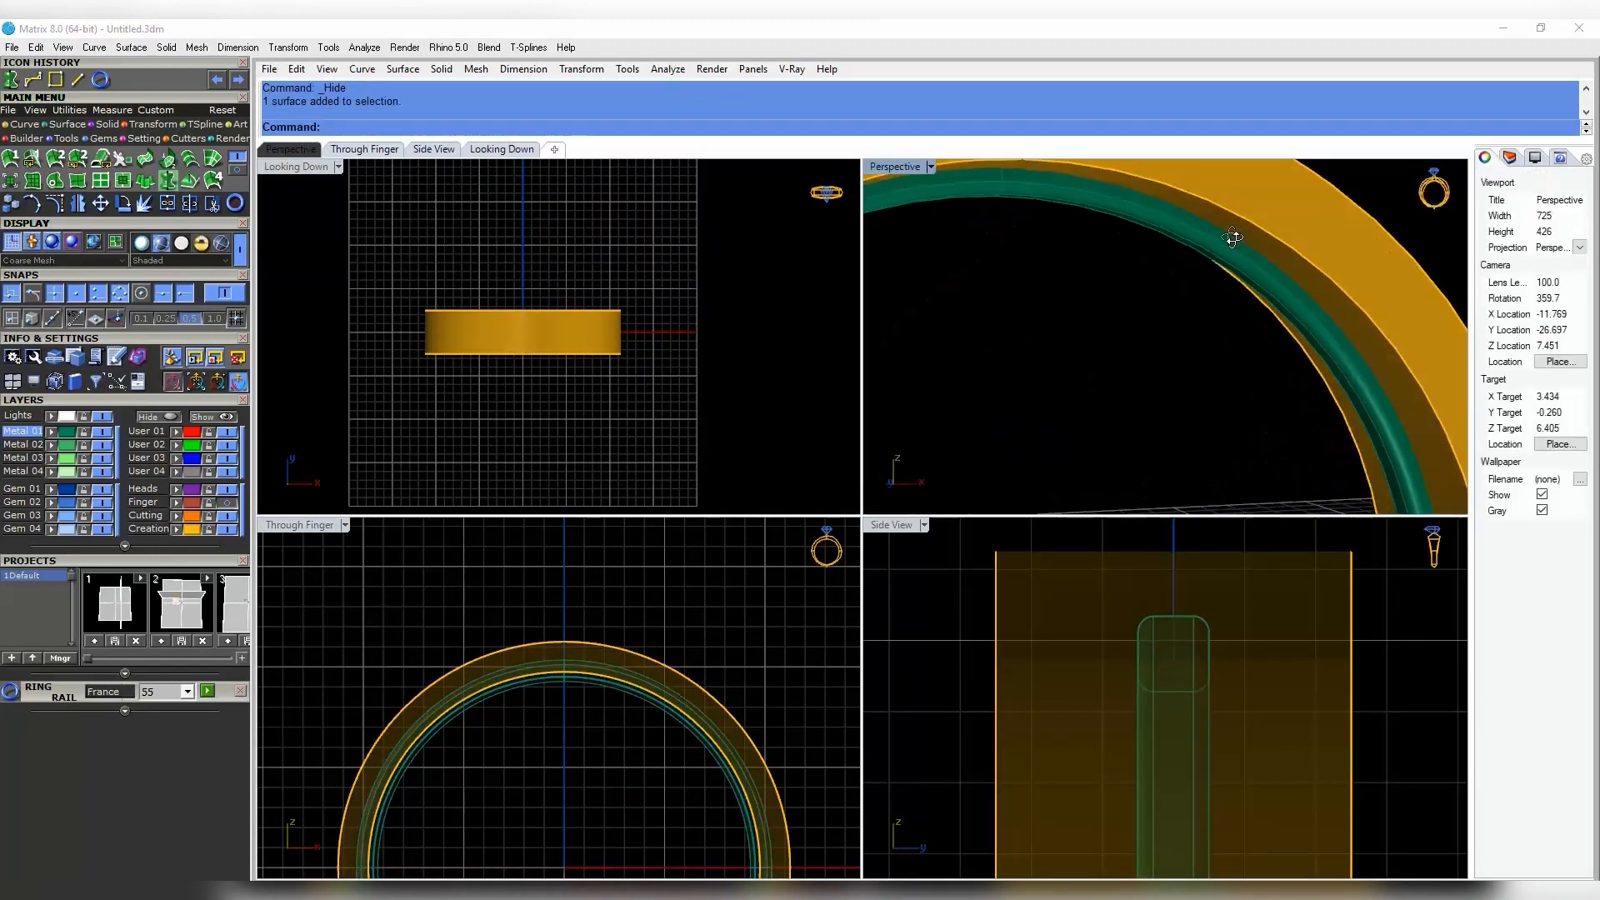
- Delete the leftover rounded profile curve
left_click(1232, 250)
scroll(558, 688, "up", 4)
left_click(564, 675)
scroll(559, 681, "up", 5)
left_click_drag(576, 560, 625, 552)
left_click(773, 627)
key("Delete")
scroll(645, 635, "down", 4)
- Copy the revolved cutter, move it to the Creation layer, and group the two orange pieces
left_click(1158, 234)
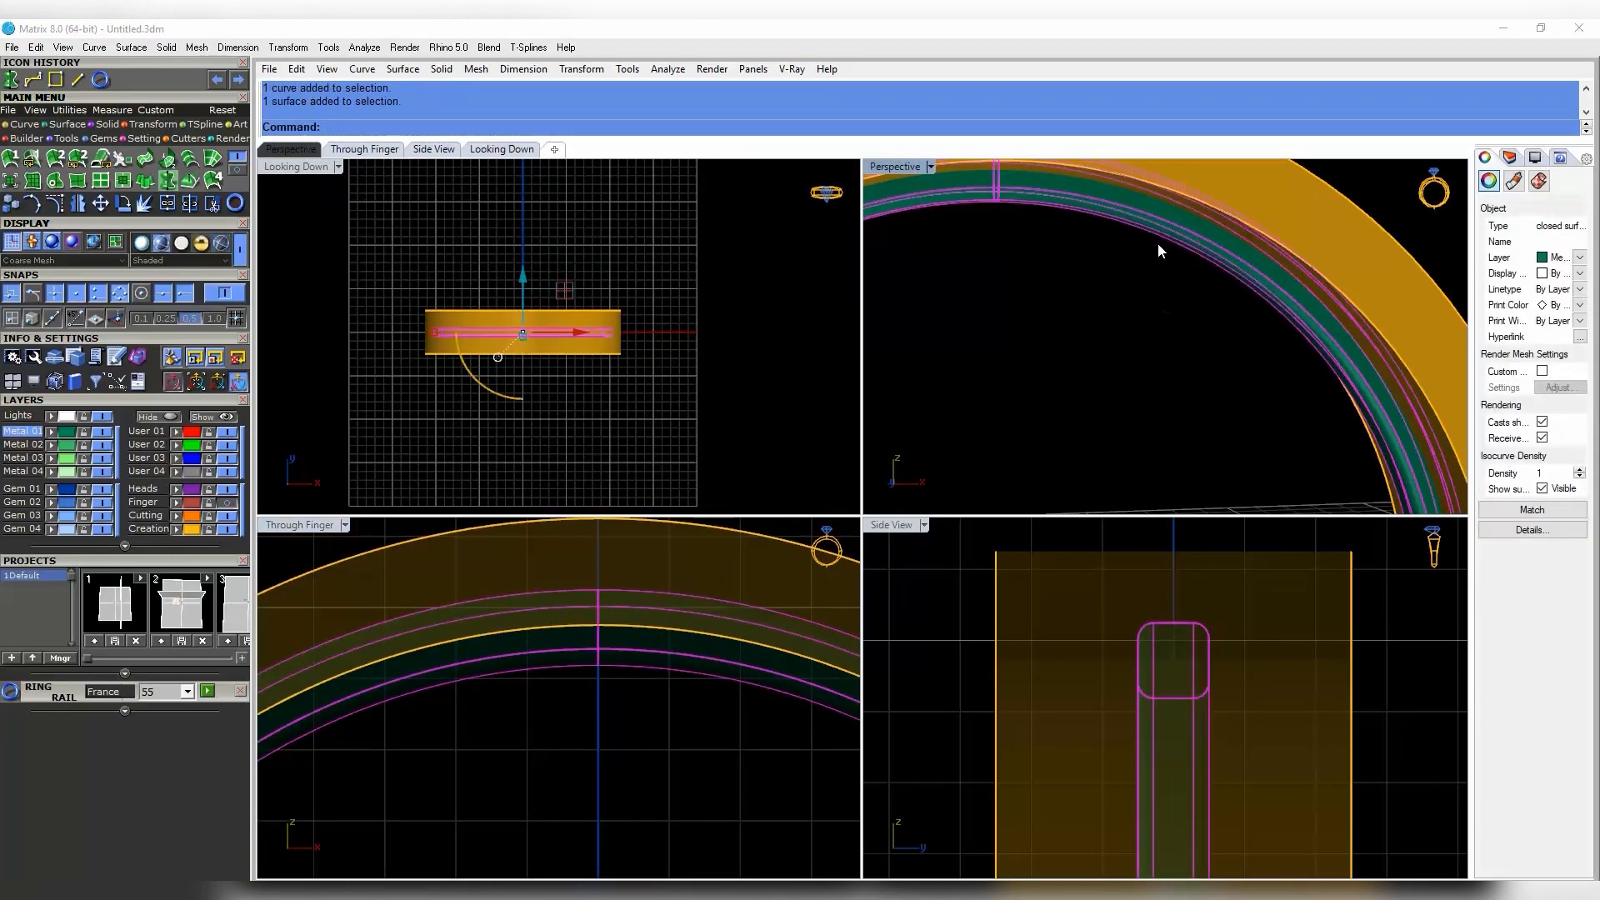
key("ctrl+c")
left_click(177, 531)
left_click(1242, 258)
left_click(1292, 217, "shift")
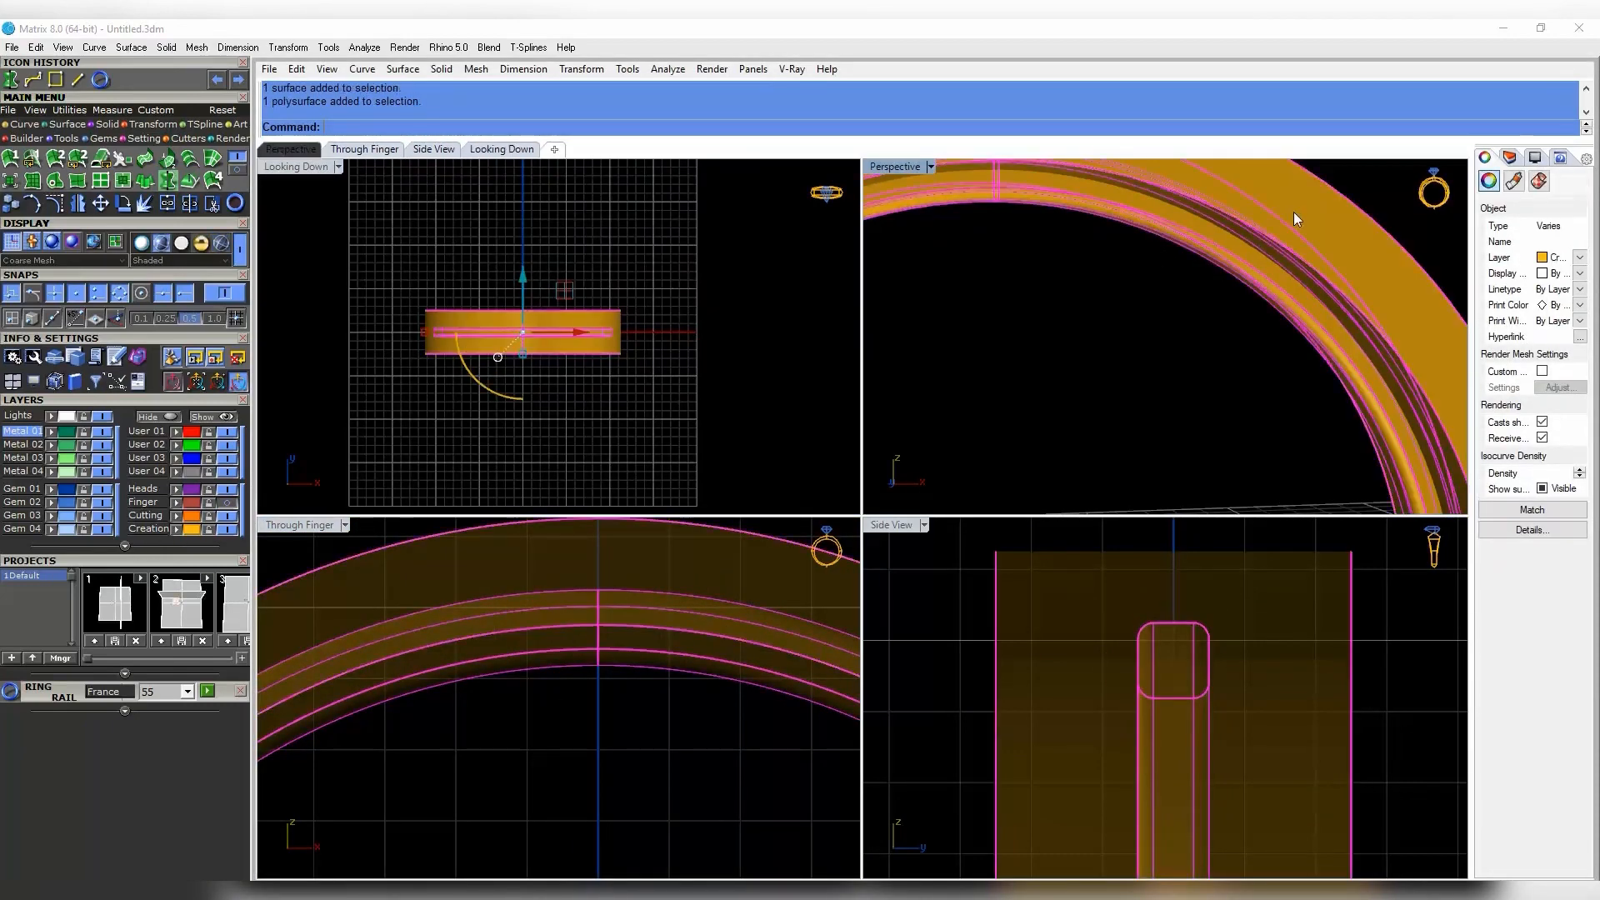
key("ctrl+g")
left_click(1102, 376)
- Show the green ring, hide the orange group, and paste the copied cutter back
left_click(223, 418)
scroll(1167, 333, "down", 3)
left_click(1198, 328)
mouse_move(1233, 308)
right_mouse_down()
mouse_move(1198, 328)
mouse_move(1275, 332)
mouse_move(1189, 367)
mouse_move(1200, 388)
mouse_move(1182, 365)
mouse_move(1211, 329)
right_mouse_up()
left_click(1250, 250)
left_click(158, 418)
left_click(753, 373)
key("ctrl+v")
- Boolean Difference the cutter from the green ring to cut the groove
left_click(1186, 377)
left_click(1200, 390)
key("Return")
left_click(1200, 392)
key("Escape")
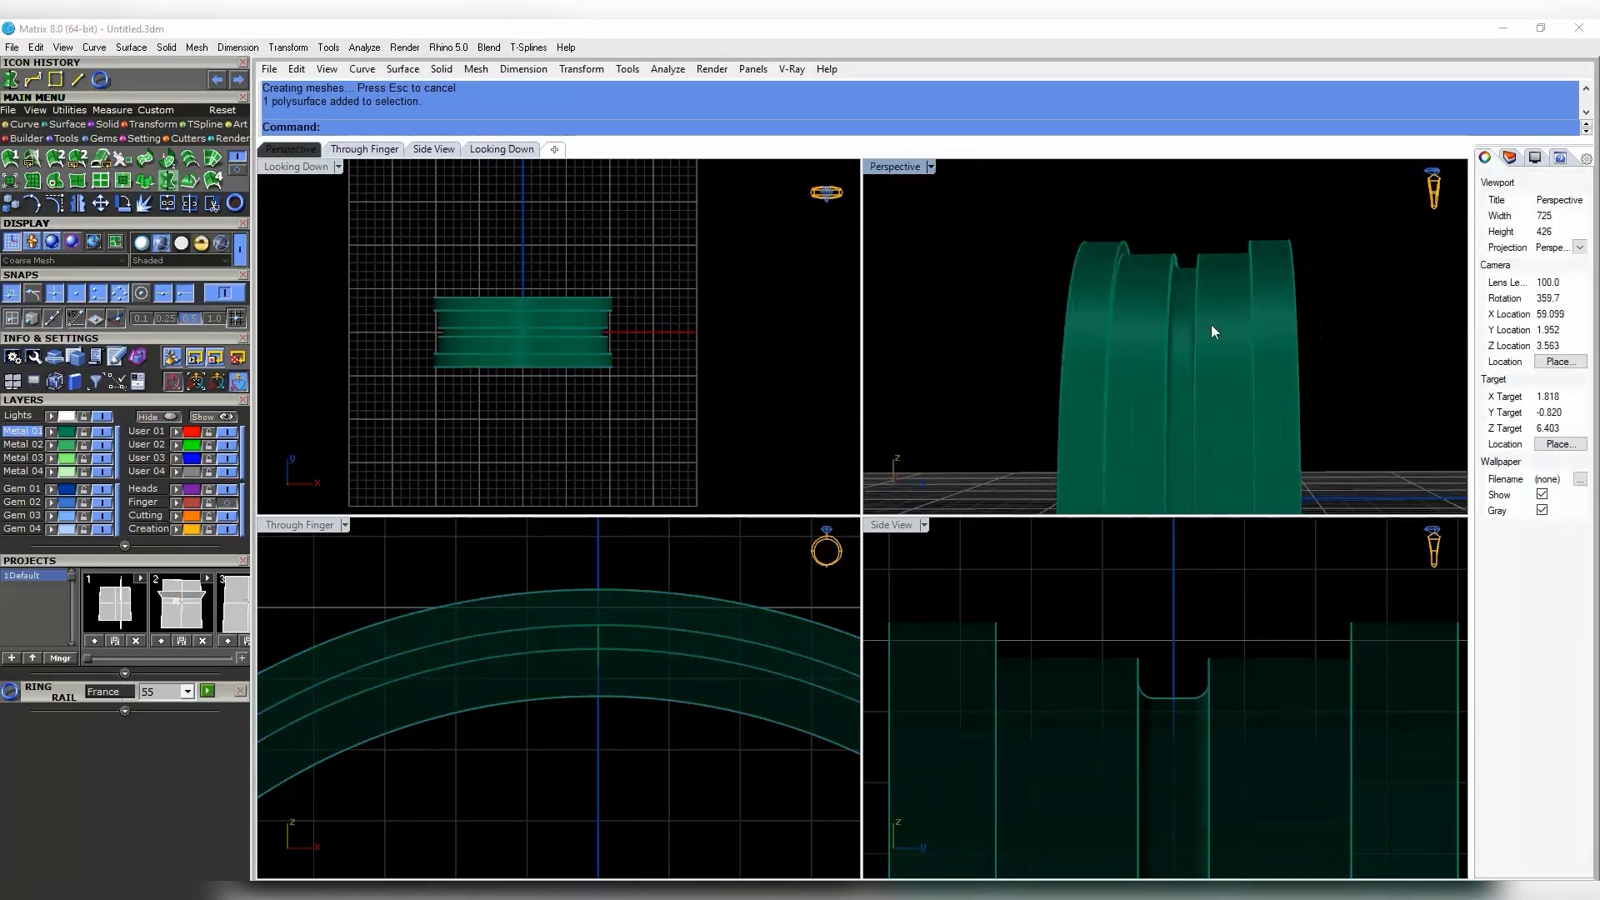
- Draw a both-sides line through the ring centre along the X axis
left_click(1248, 372)
key("Escape")
scroll(467, 331, "up", 4)
right_click_drag(477, 341, 536, 345)
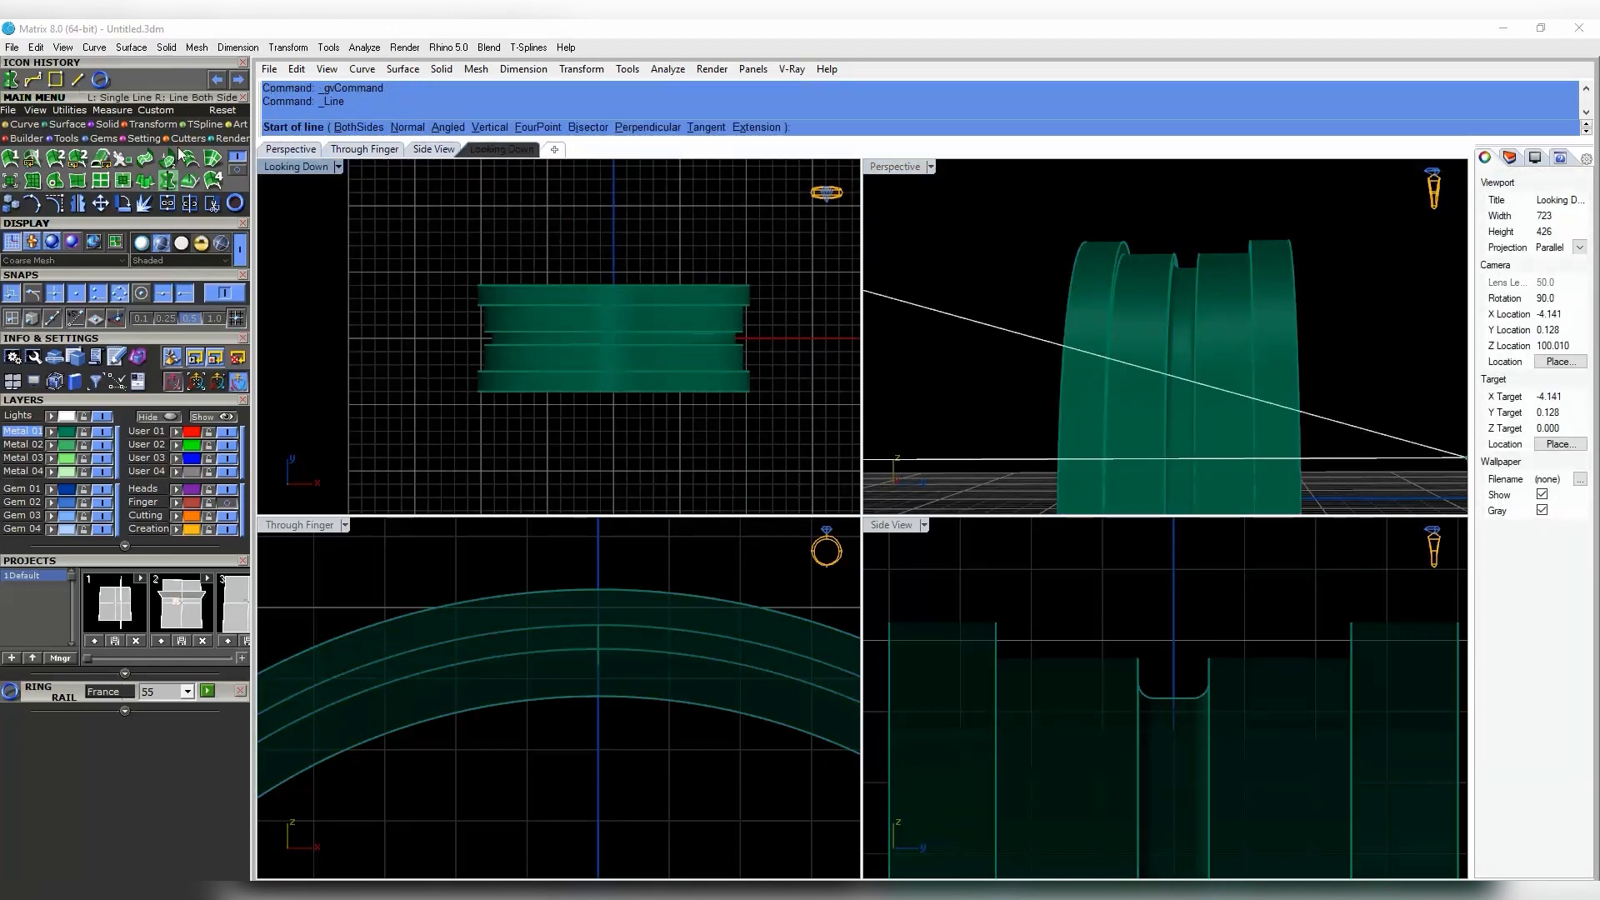
scroll(654, 313, "up", 10)
left_click(505, 413)
scroll(506, 413, "down", 12)
left_click(352, 127)
left_click(723, 414)
- Split the grooved ring into two halves using that line as the cutter
left_click(595, 385)
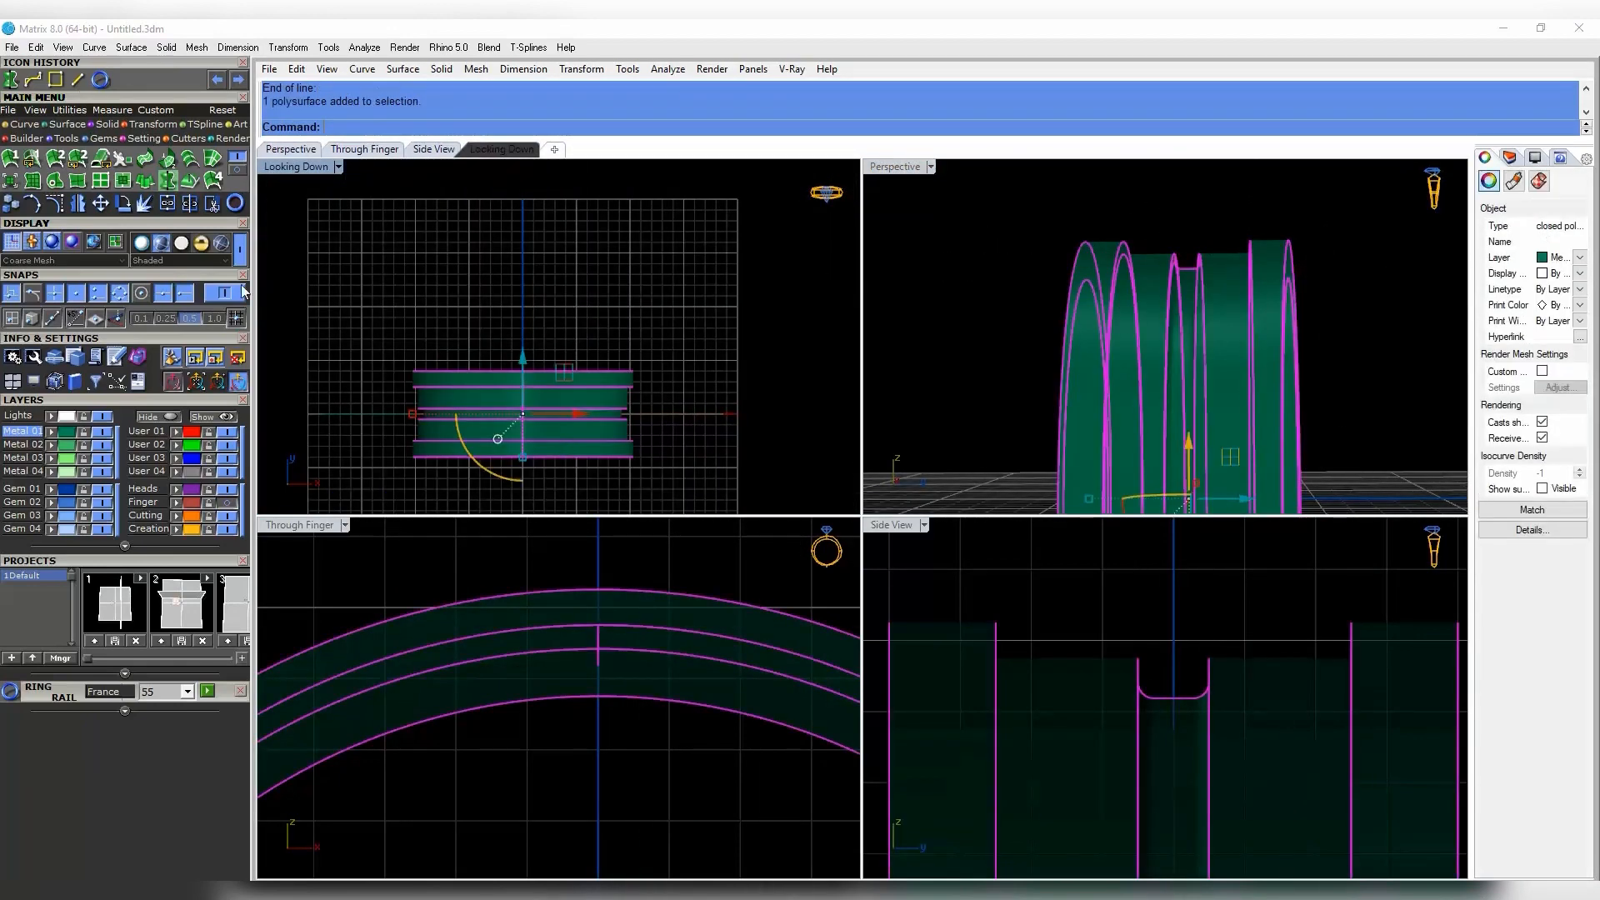
left_click(649, 413)
key("Return")
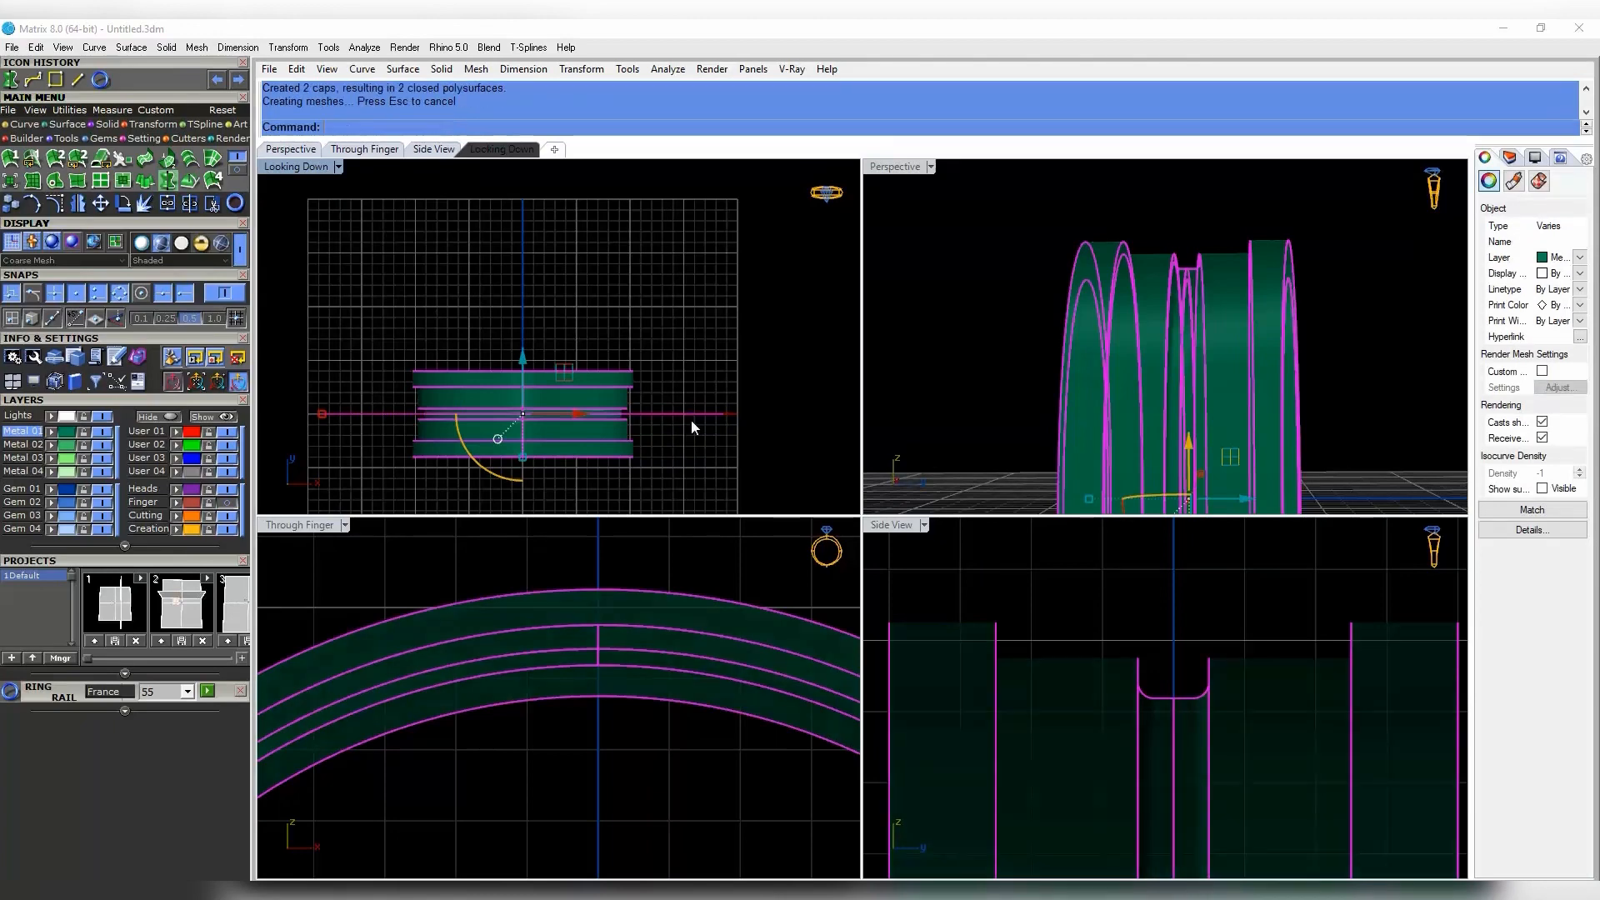
left_click(692, 423)
- Move the front half to the Heads layer and the rear half to Metal 03
left_click(577, 453)
right_click(166, 529)
left_click(696, 457)
left_click(620, 392)
left_click(702, 354)
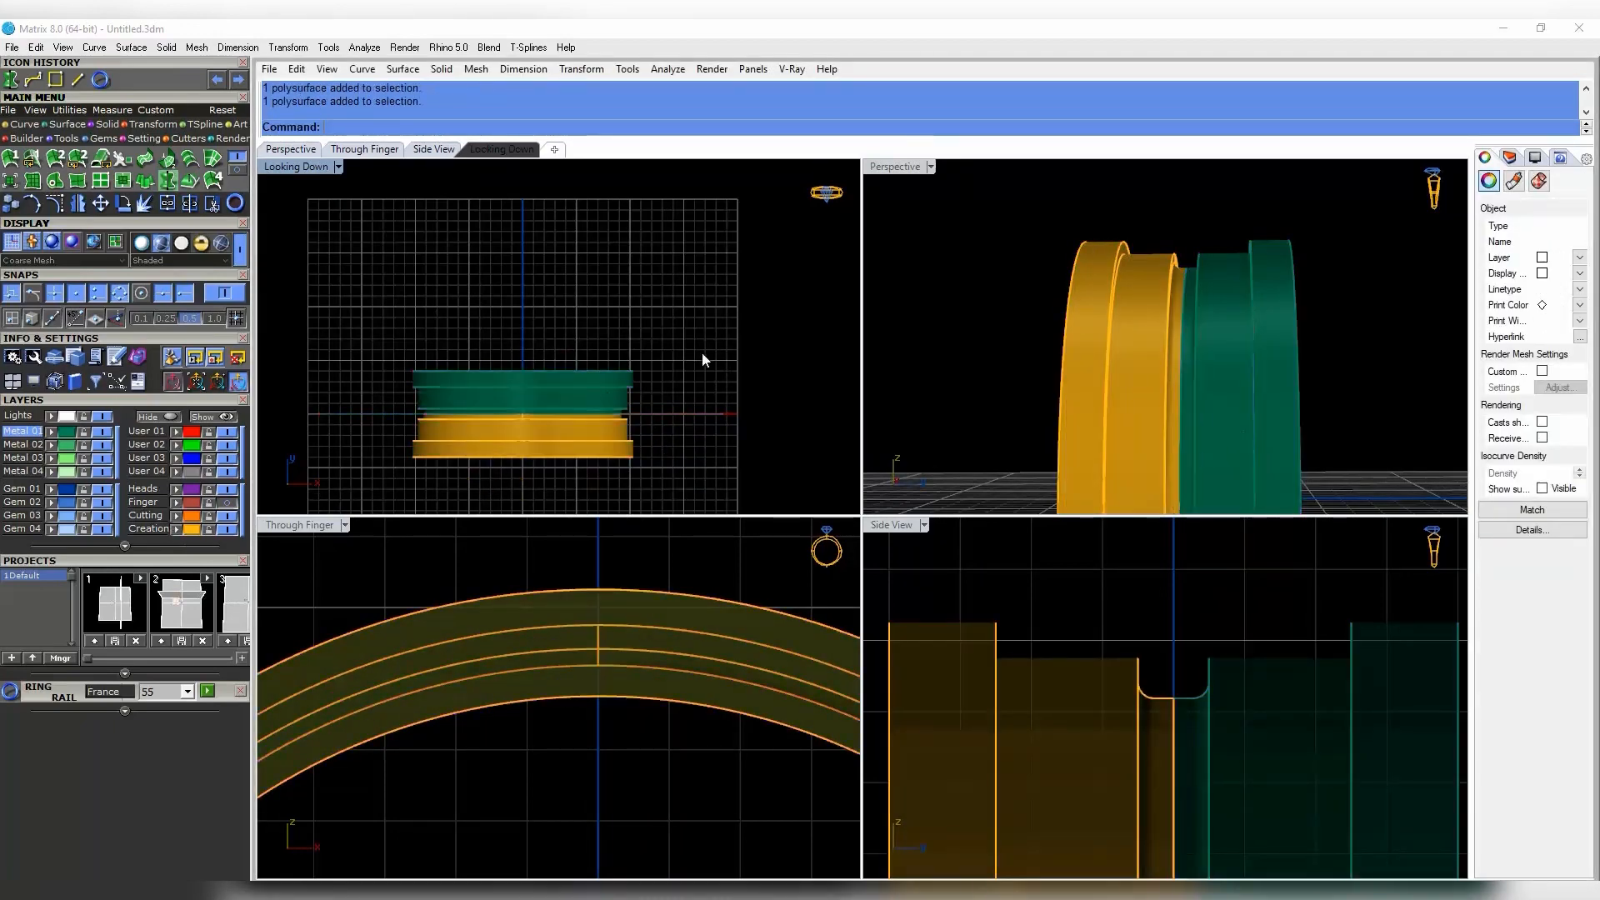
left_click(545, 436)
right_click(171, 492)
left_click(465, 408)
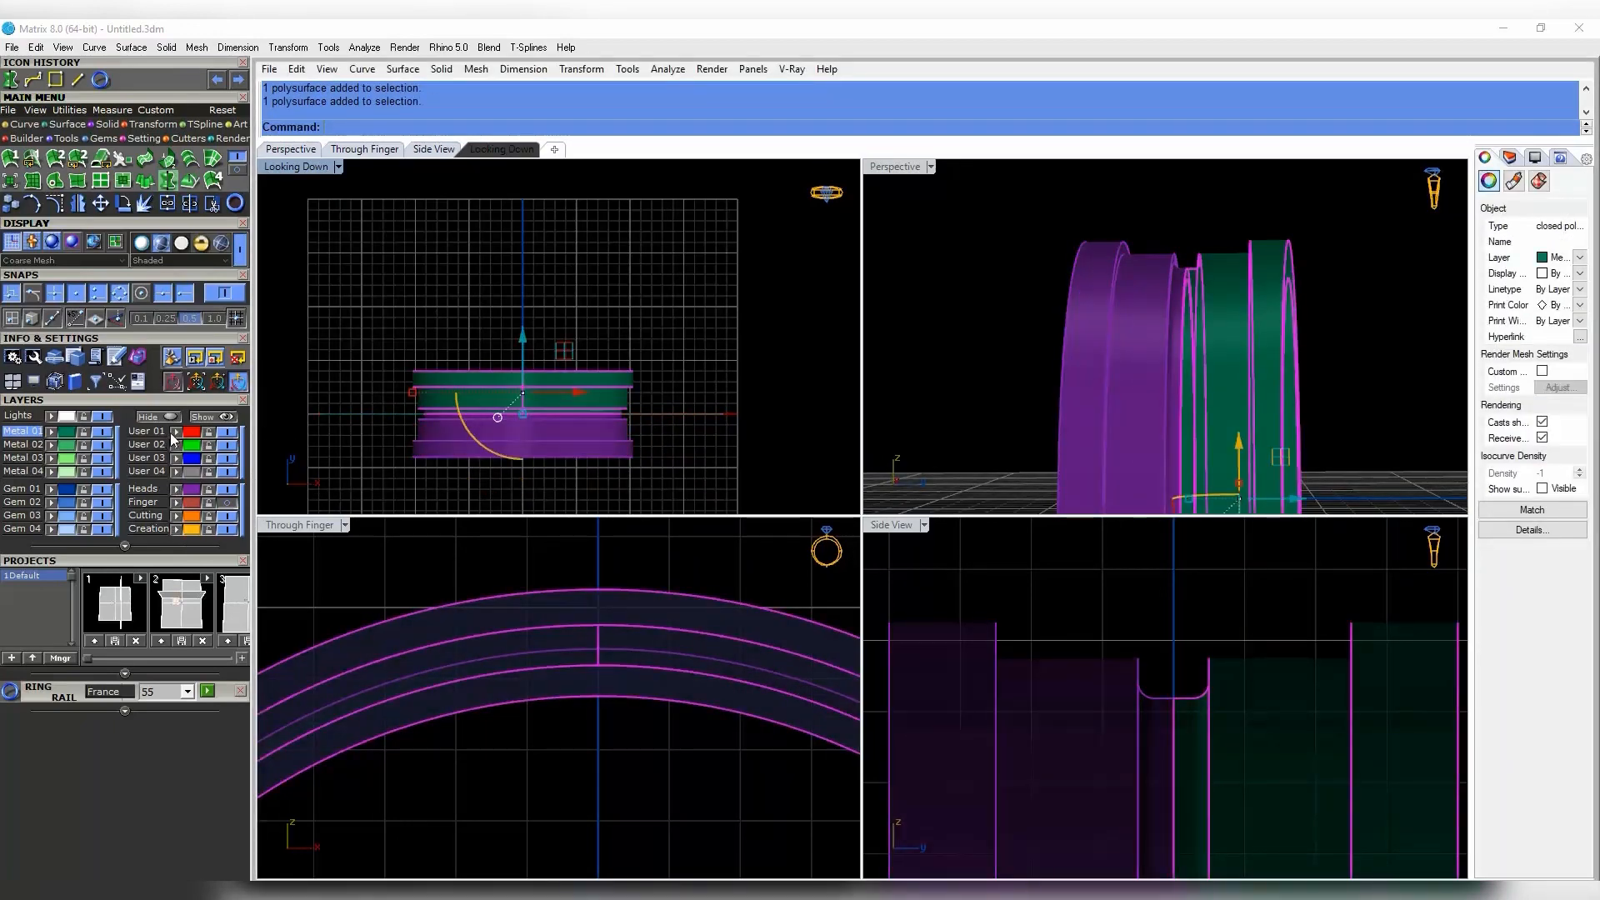
right_click(171, 433)
left_click(363, 425)
left_click(468, 409)
right_click(57, 458)
left_click(334, 425)
- Show the hidden gold band again and delete the leftover curves and surfaces
left_click(204, 417)
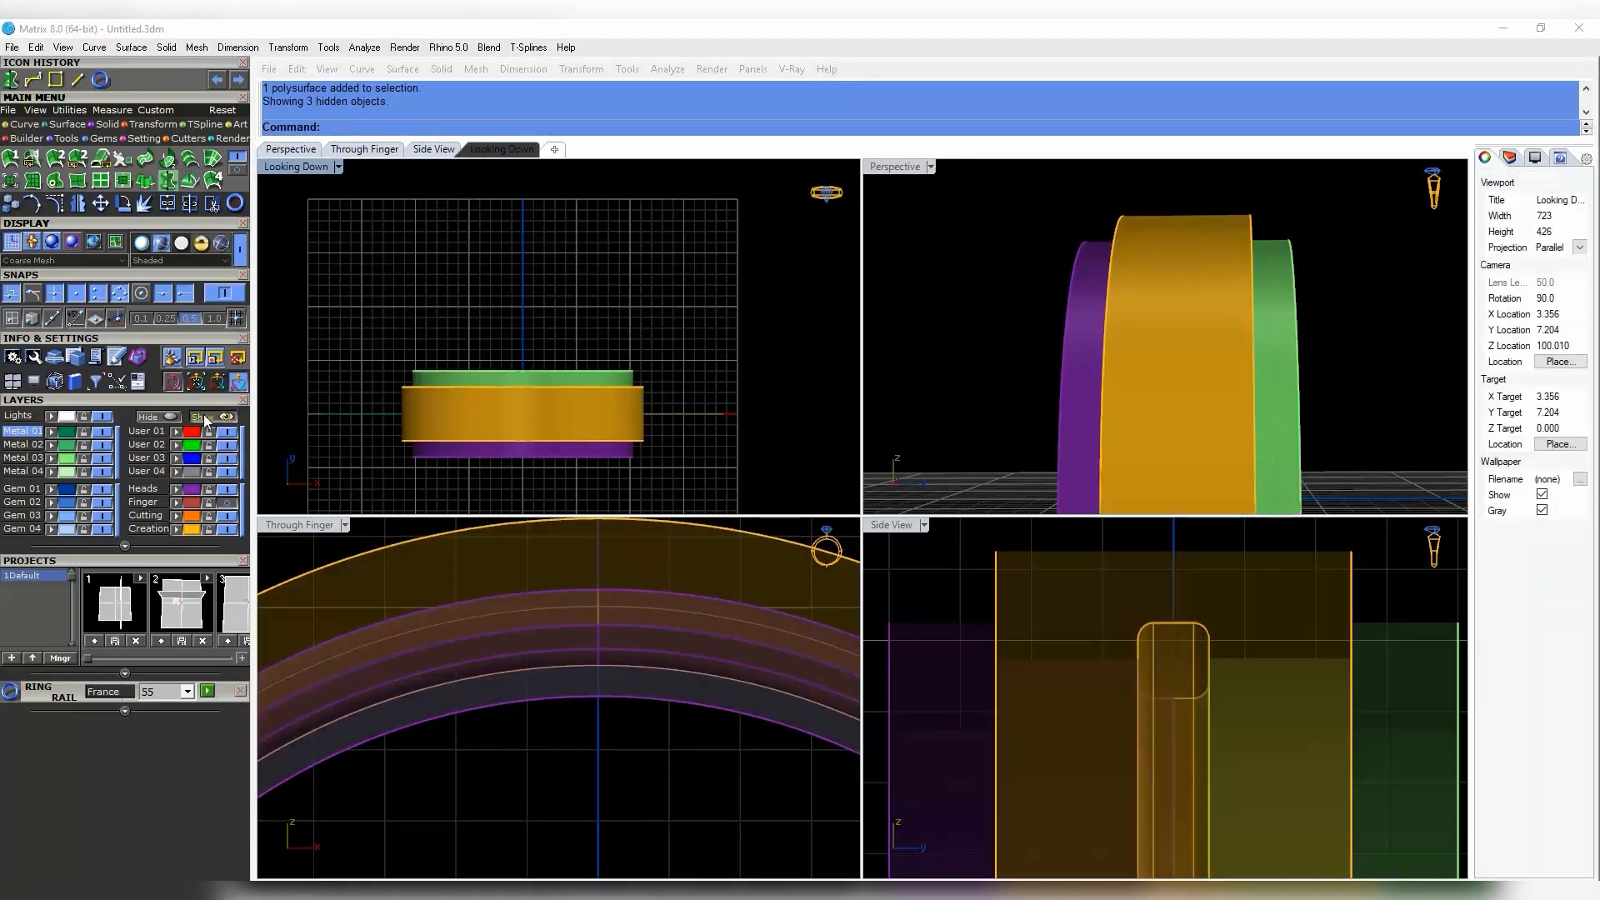
right_click_drag(1250, 195, 1249, 379)
left_click(1250, 378)
scroll(1241, 371, "down", 5)
scroll(571, 366, "down", 6)
left_click_drag(373, 303, 747, 458)
scroll(593, 394, "up", 6)
left_click(570, 405, "ctrl")
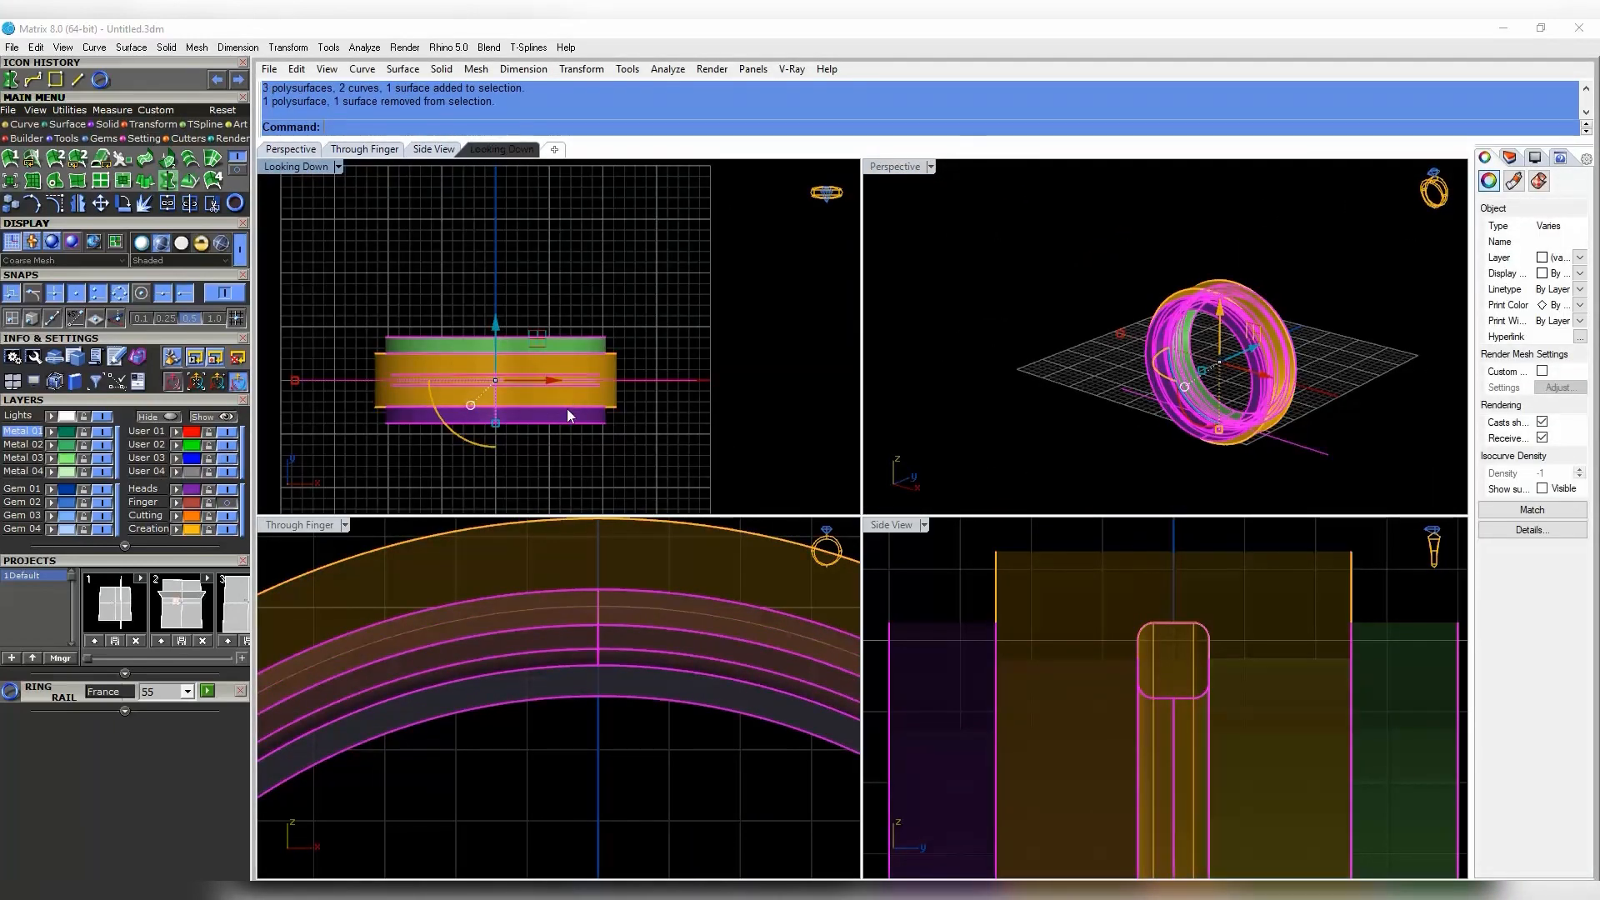
key("Delete")
scroll(1233, 342, "up", 5)
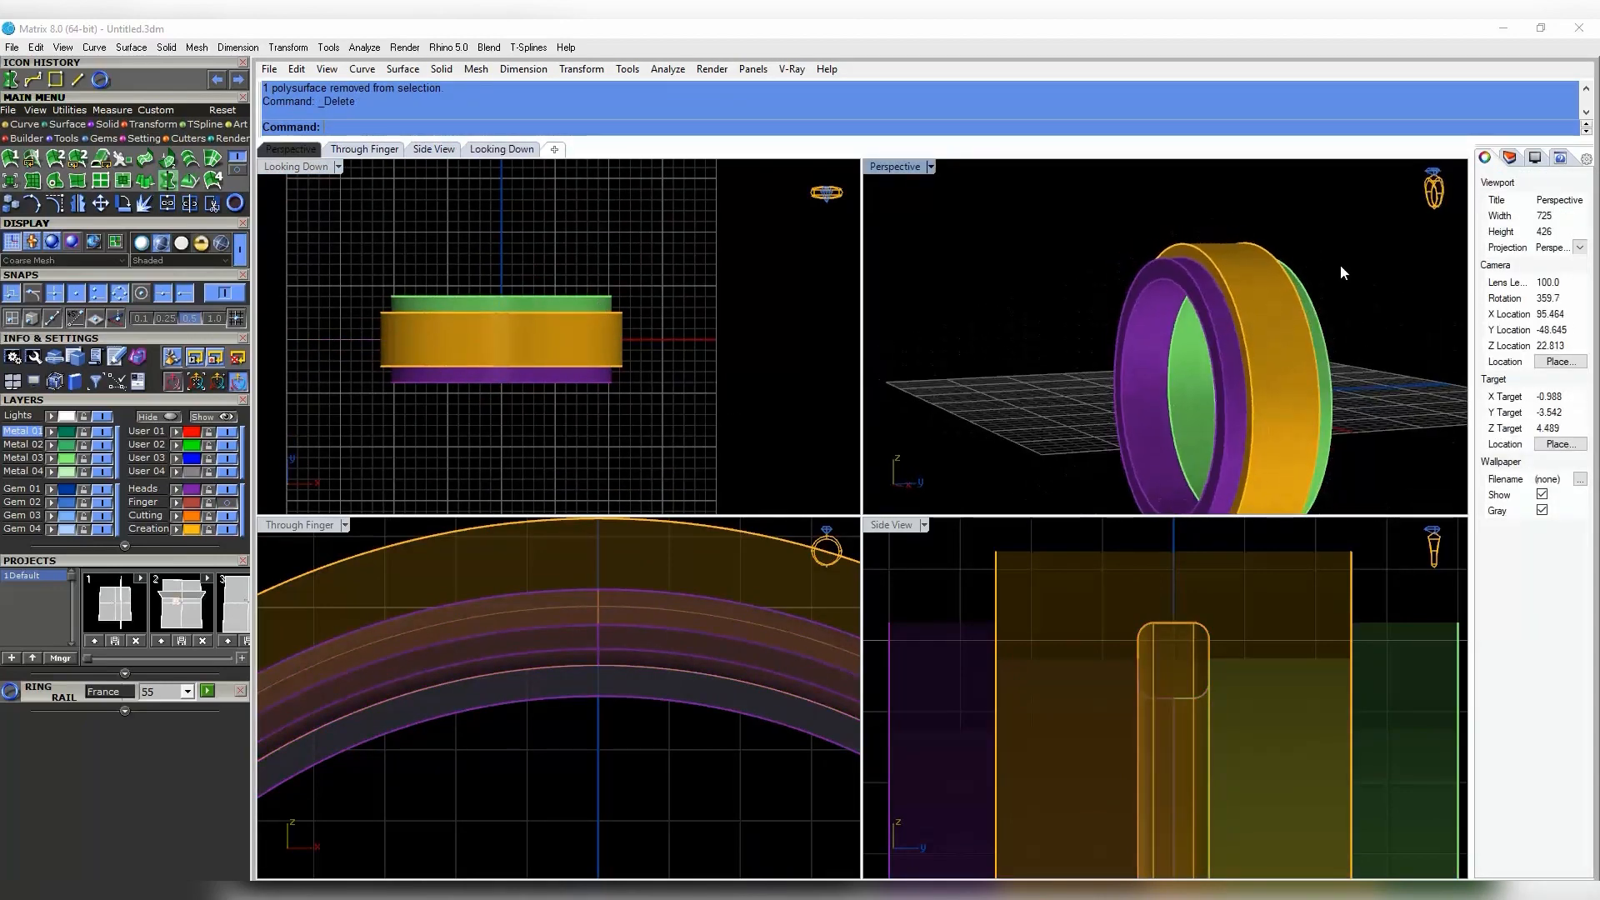
left_click(107, 123)
left_click(172, 177)
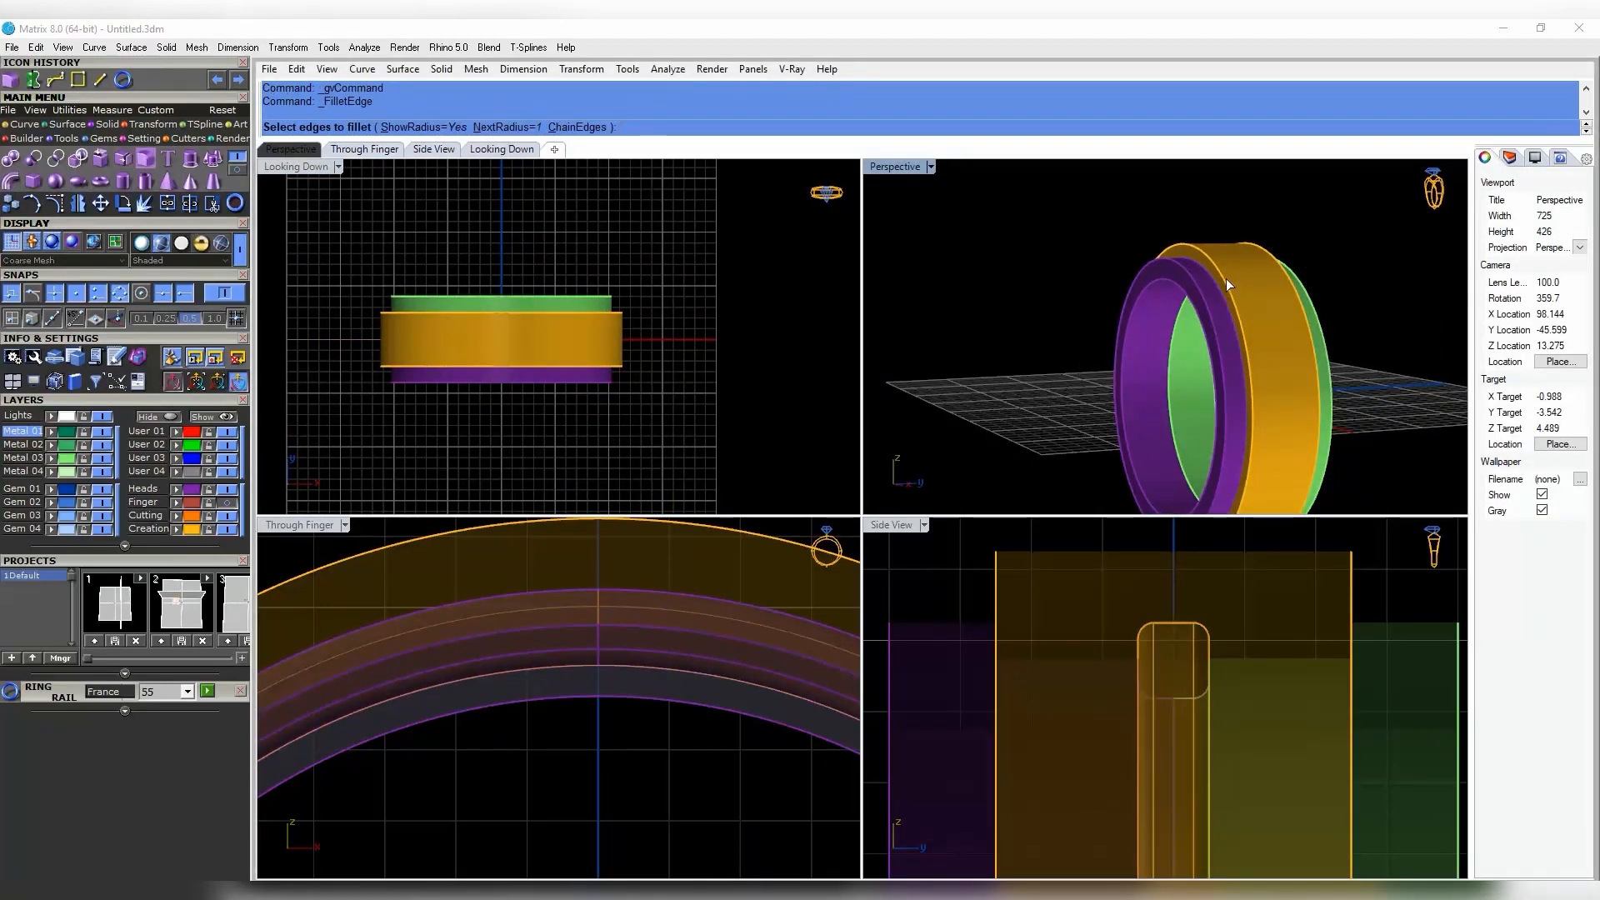
- Fillet the outer edges and the green band's edge with a 0.5 radius
left_click(1289, 286)
right_click(1288, 282)
right_click(1287, 281)
right_click_drag(1288, 281, 1213, 268)
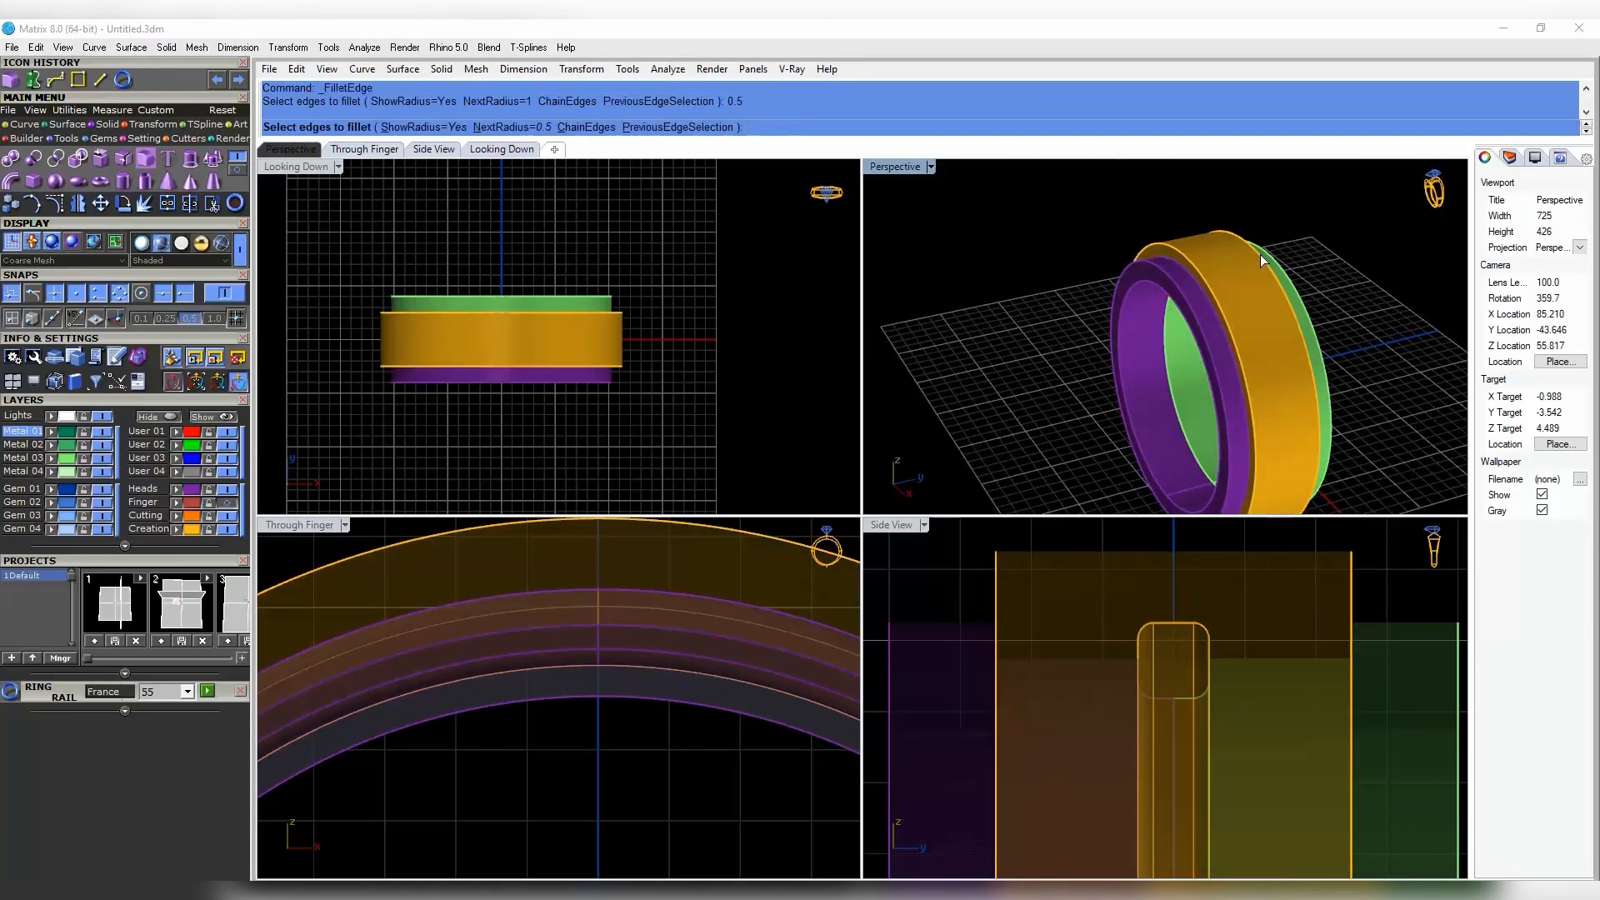
right_click(1290, 302)
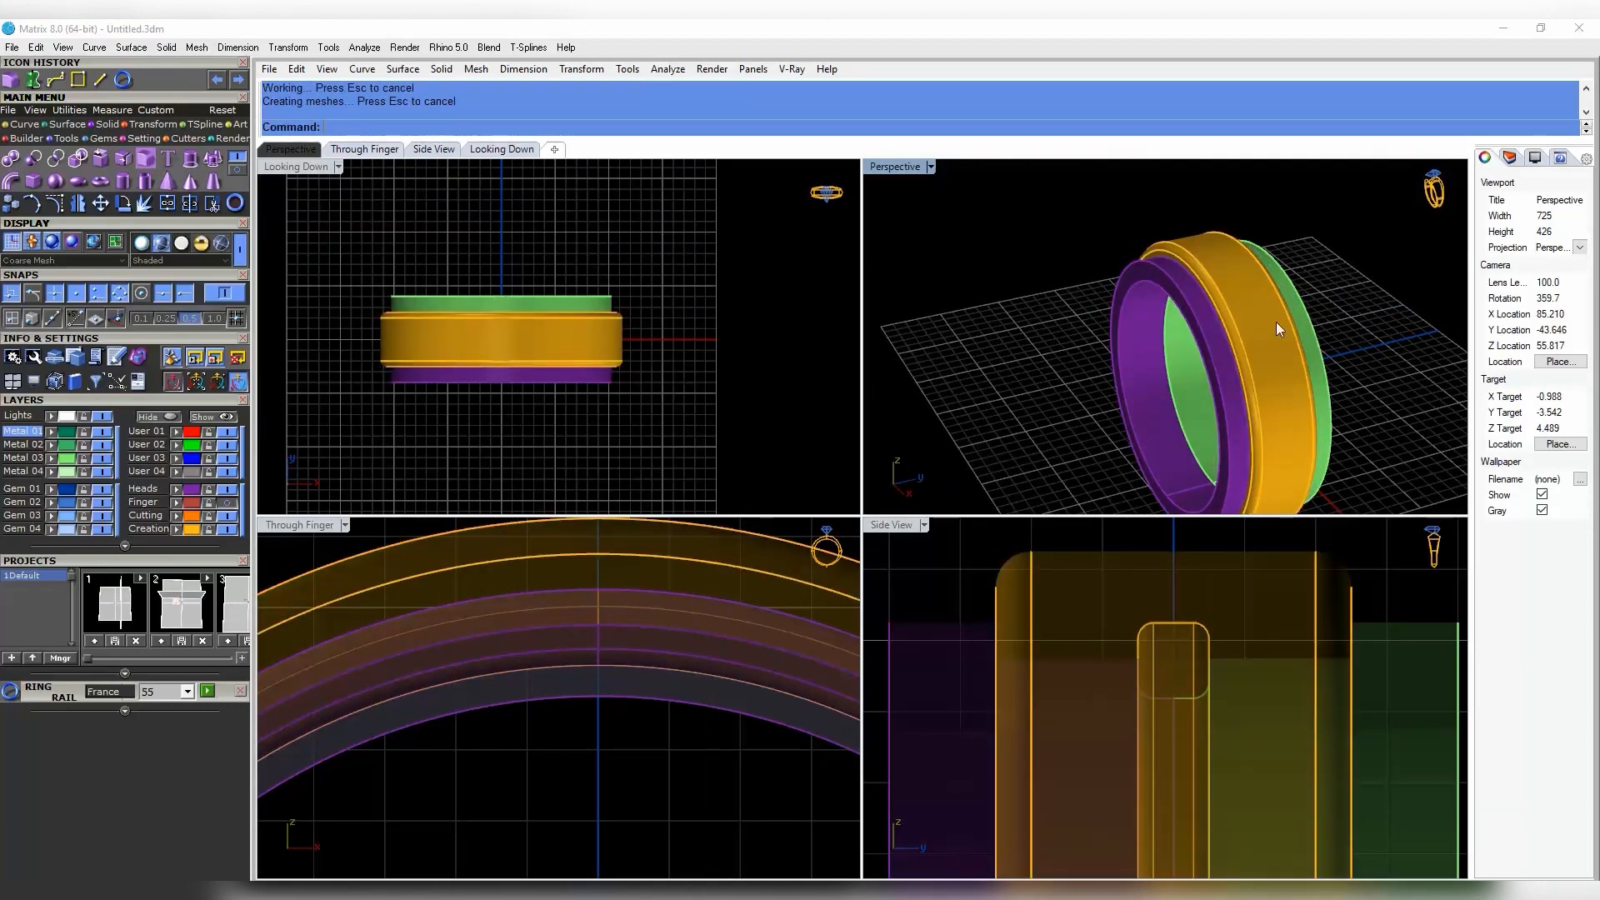
right_click_drag(1276, 321, 1189, 278)
left_click(1281, 301)
right_click(1287, 284)
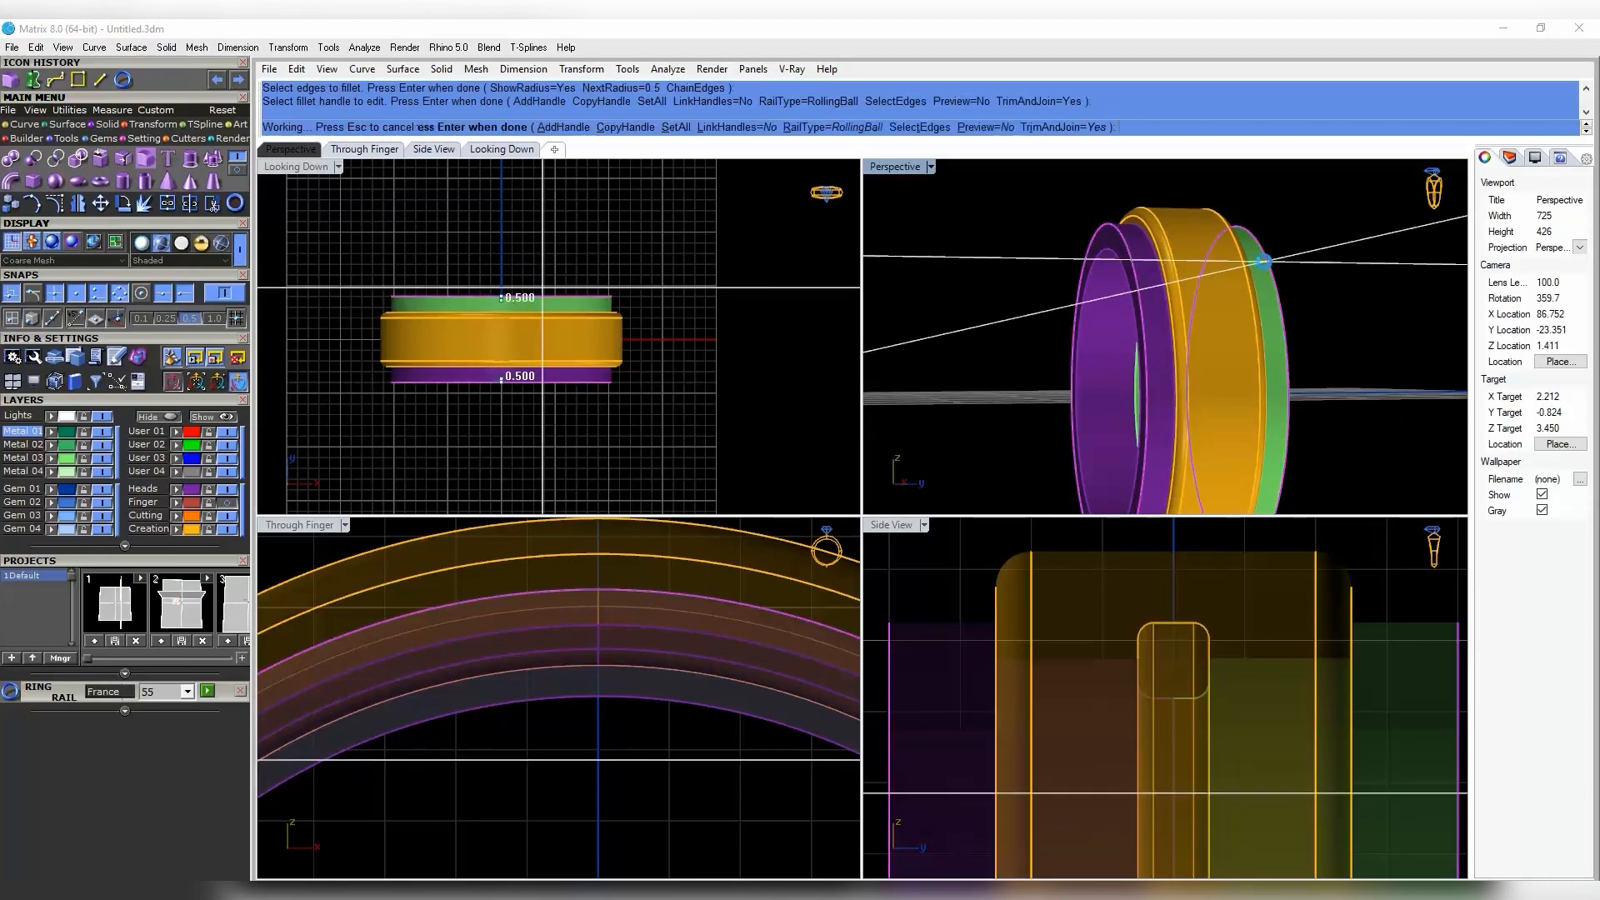
right_click(1288, 283)
- Hide isocurves on all the ring parts and recentre the top view on the ring
right_click_drag(1283, 292, 1333, 408)
left_click_drag(1367, 225, 1274, 308)
left_click_drag(1407, 264, 1117, 417)
left_click(1543, 490)
left_click(1367, 225)
mouse_move(1300, 308)
right_mouse_down()
mouse_move(1208, 268)
mouse_move(1283, 334)
right_mouse_up()
left_click_drag(1367, 242, 1220, 283)
left_click(1543, 490)
right_click_drag(1299, 333, 1183, 292)
right_click_drag(500, 485, 695, 381)
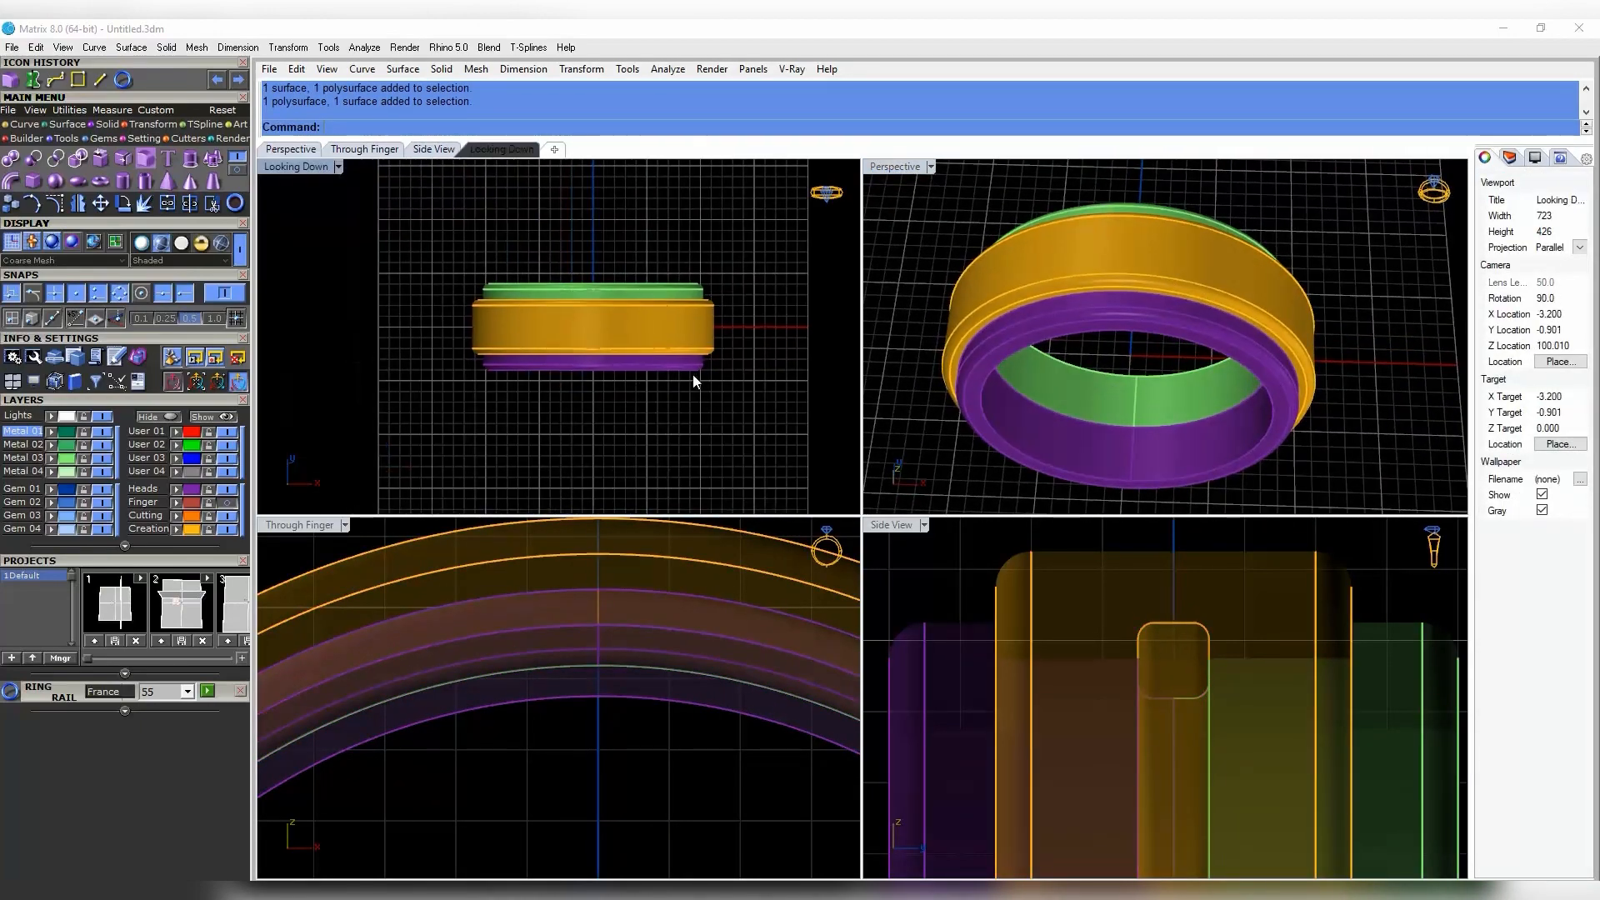
scroll(625, 338, "up", 3)
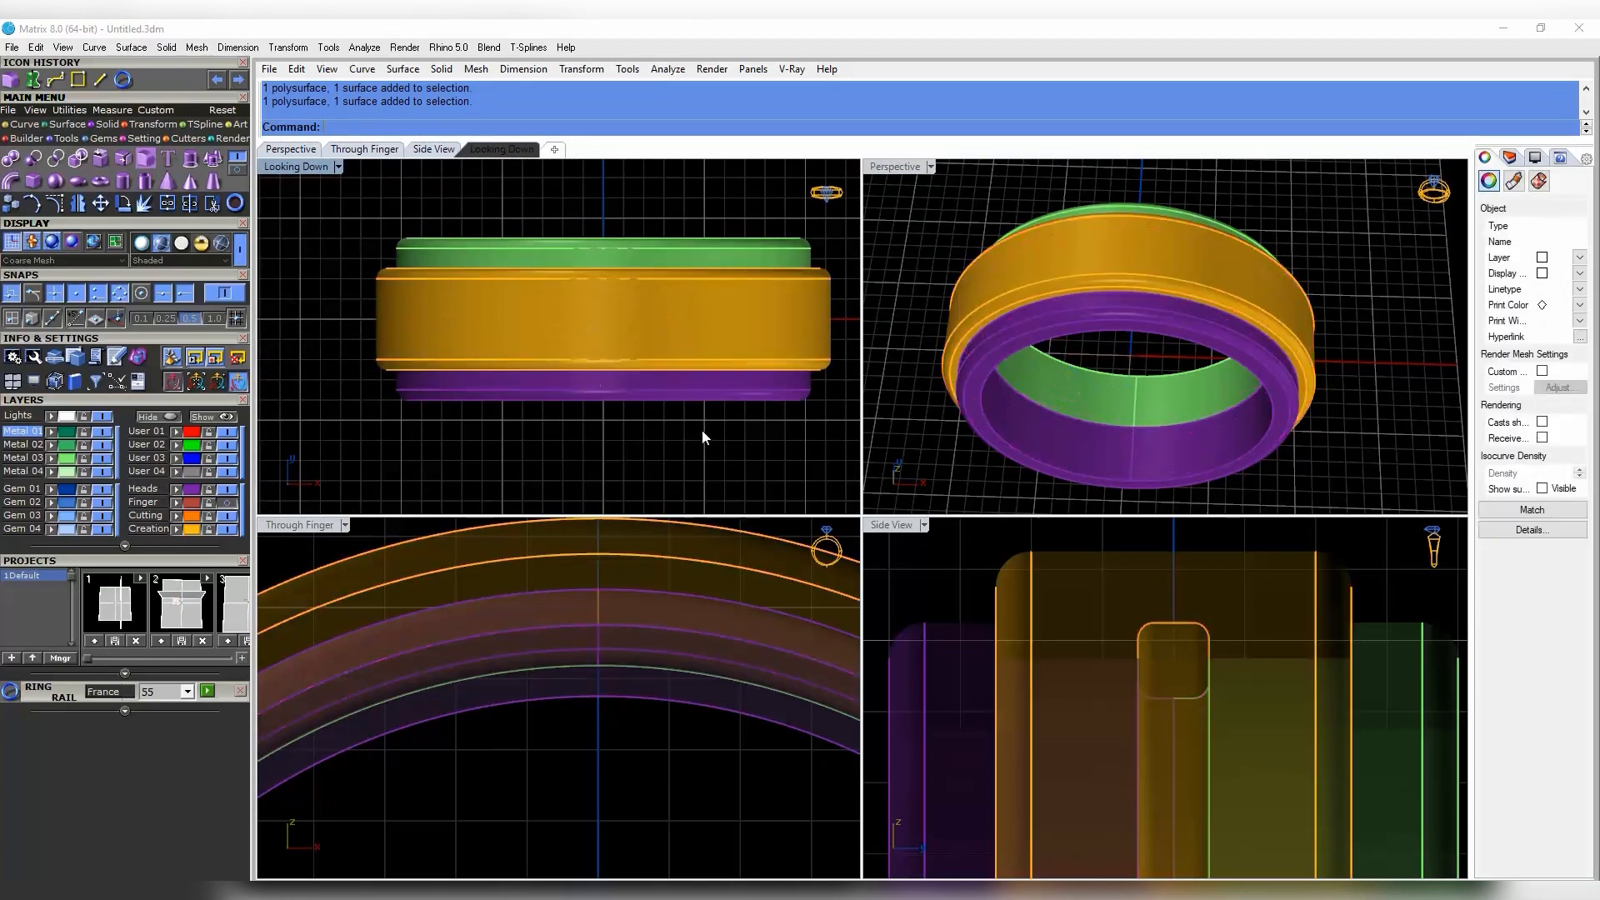
right_click_drag(623, 400, 557, 313)
scroll(648, 373, "down", 2)
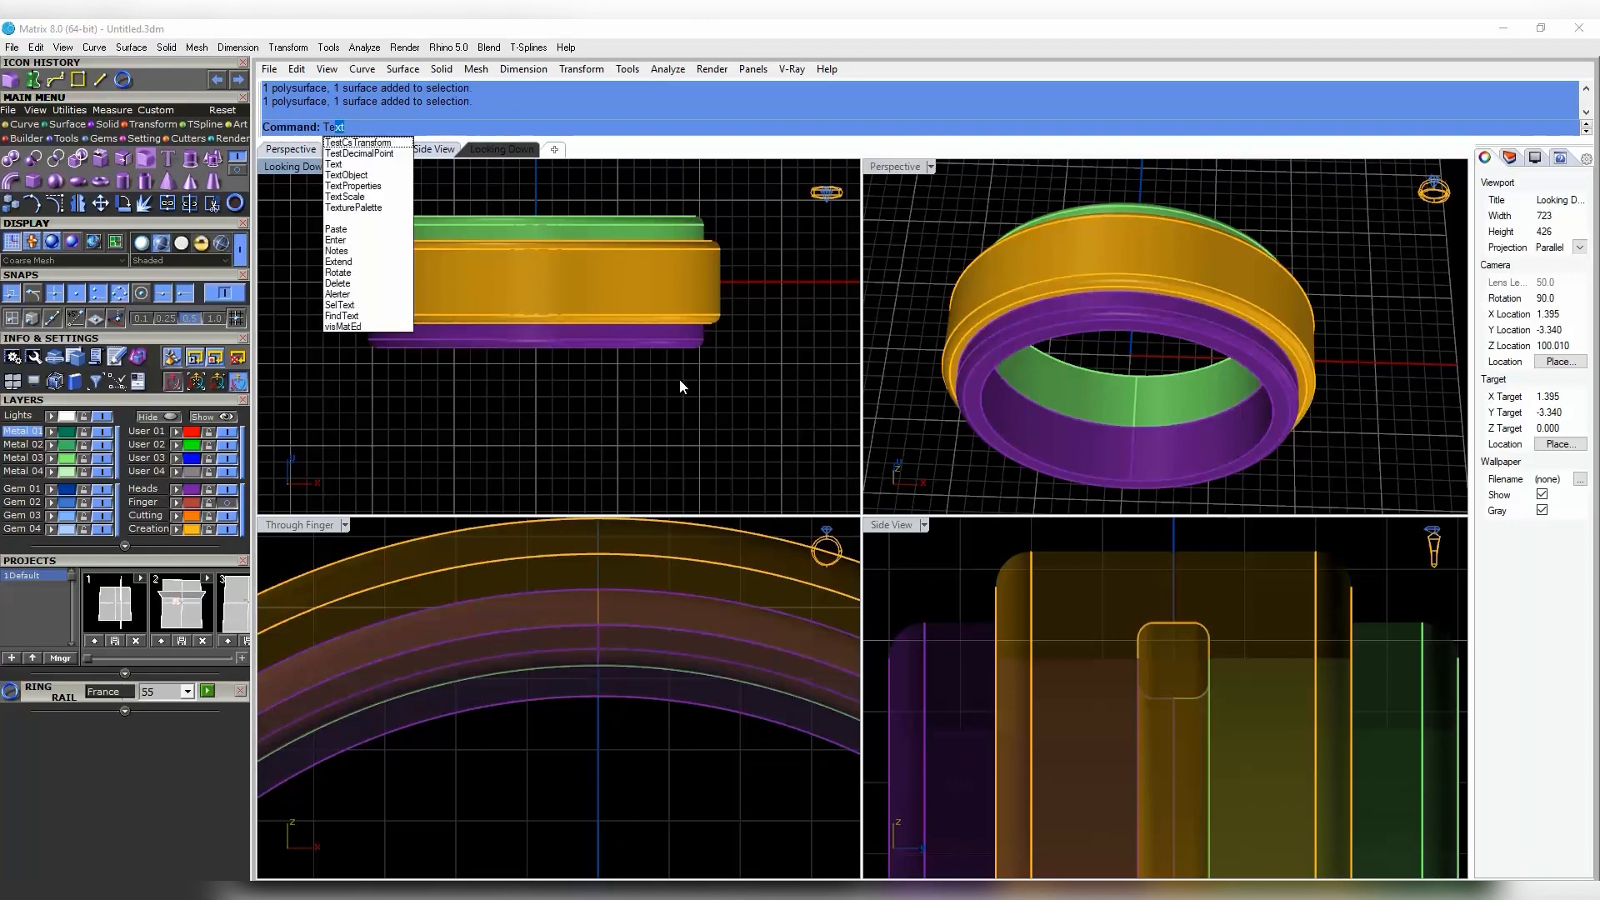
type("Te")
key("Return")
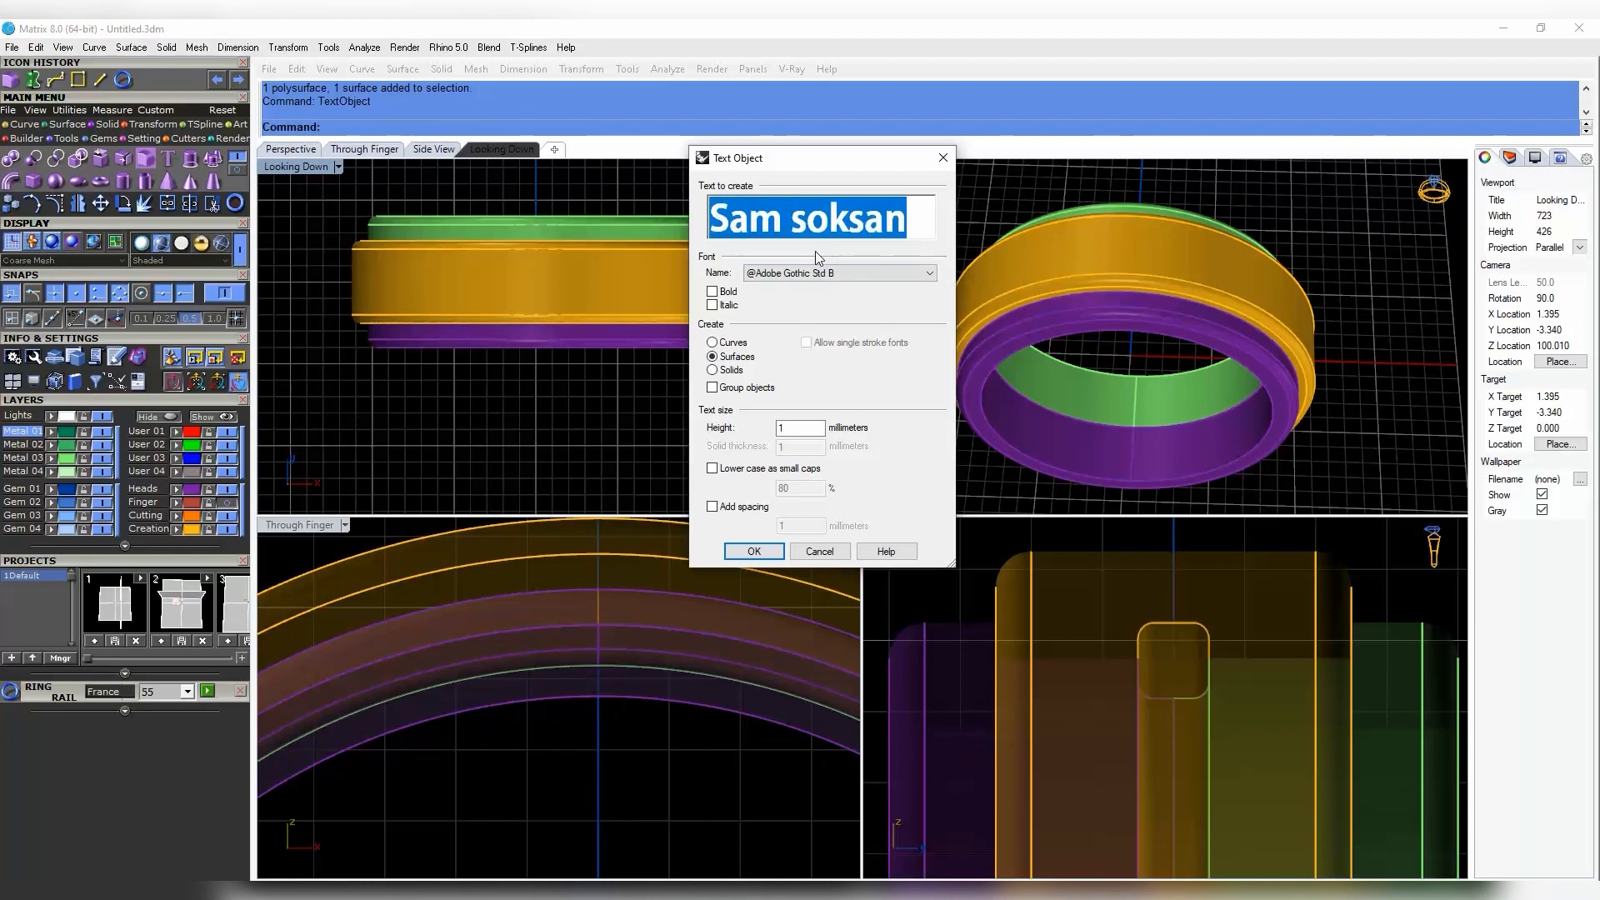
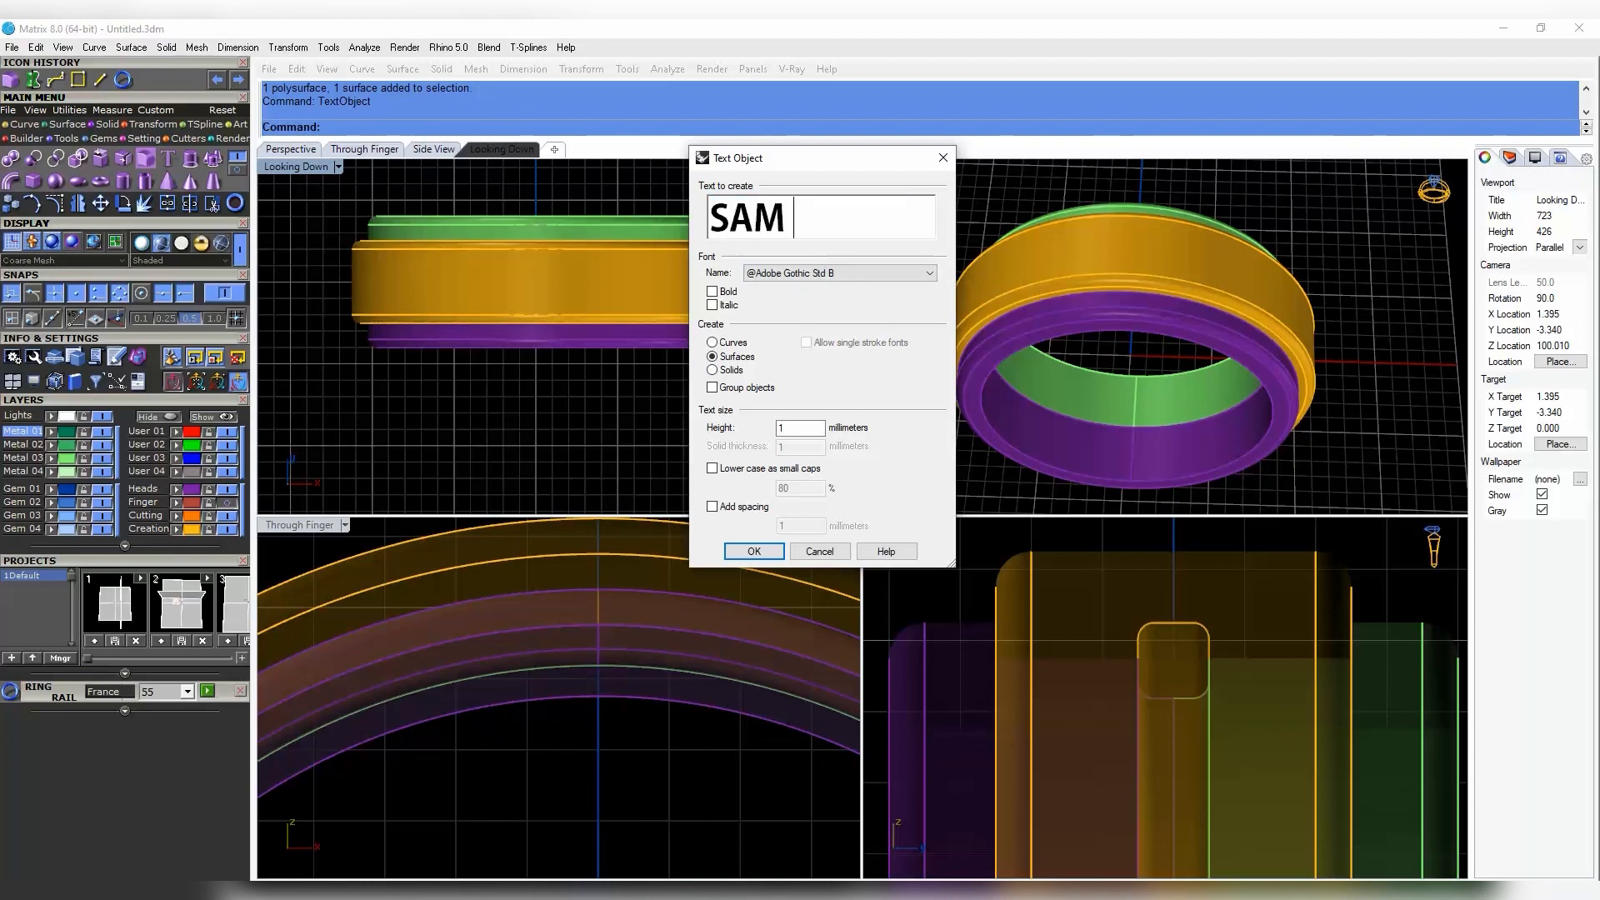
- Make the lettering bold in a serif DF font and create it as 1 mm surfaces
left_click(930, 275)
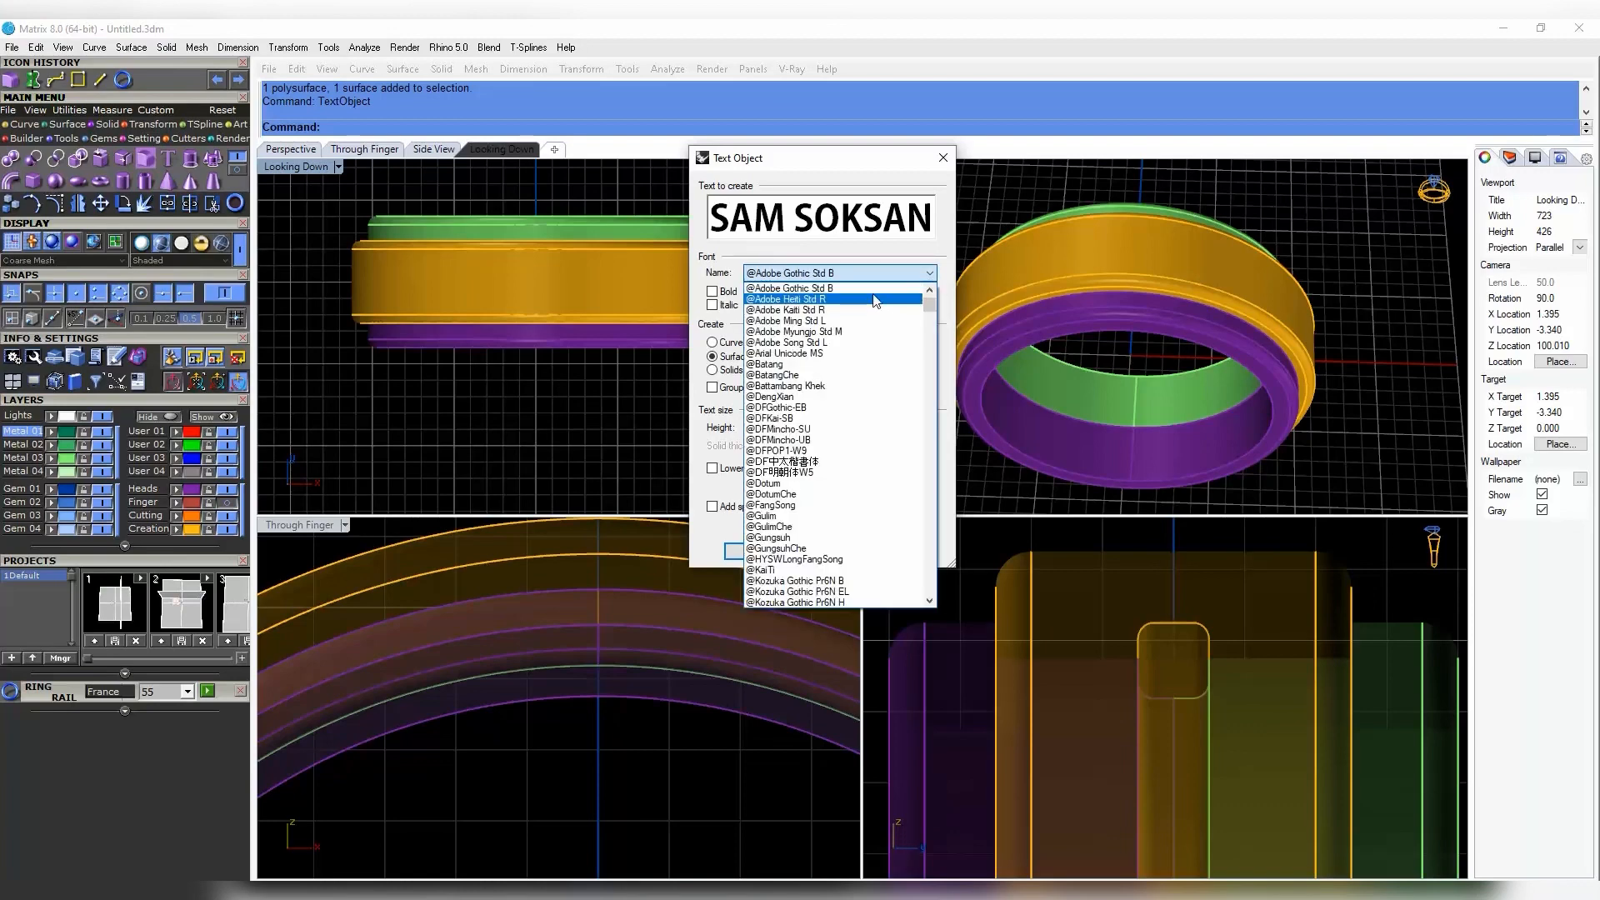
left_click(867, 316)
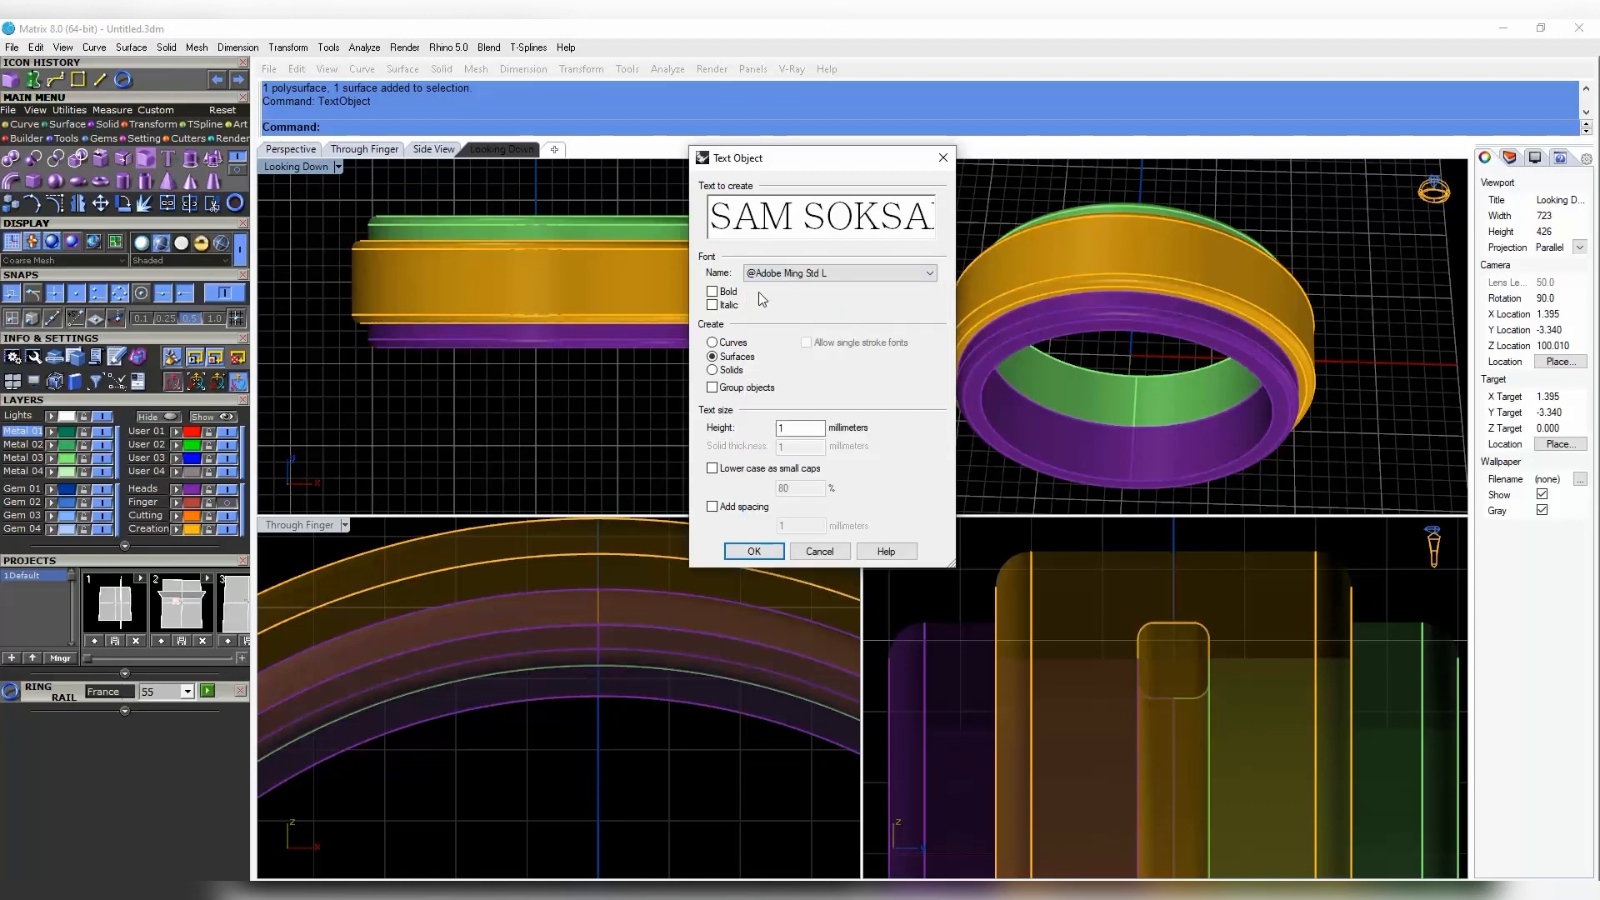
left_click(712, 292)
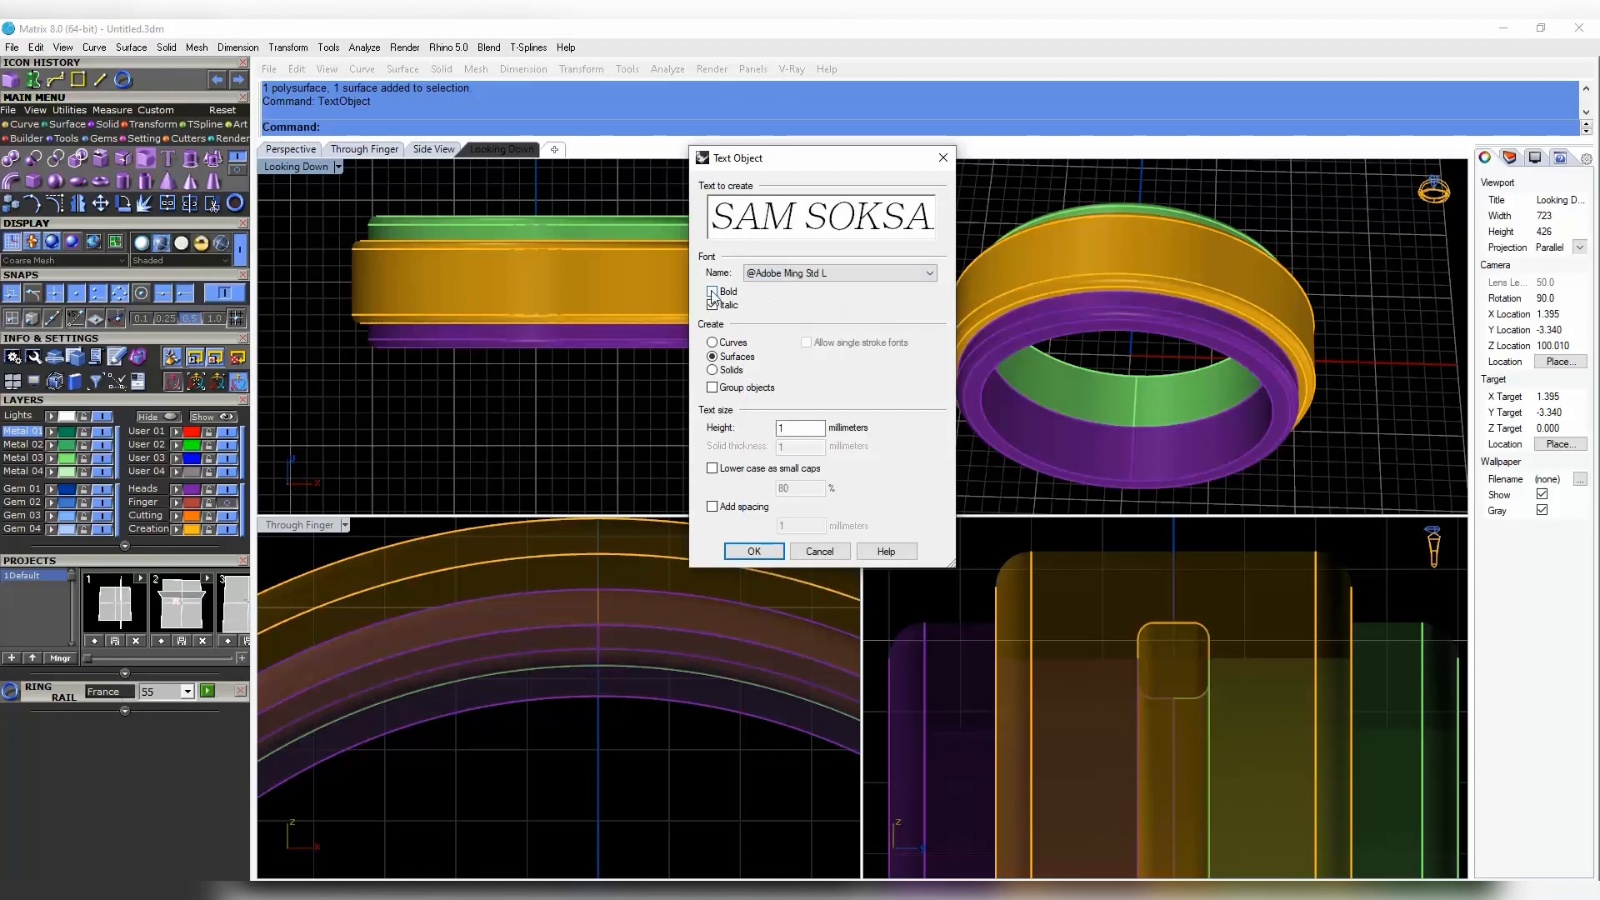
left_click(932, 273)
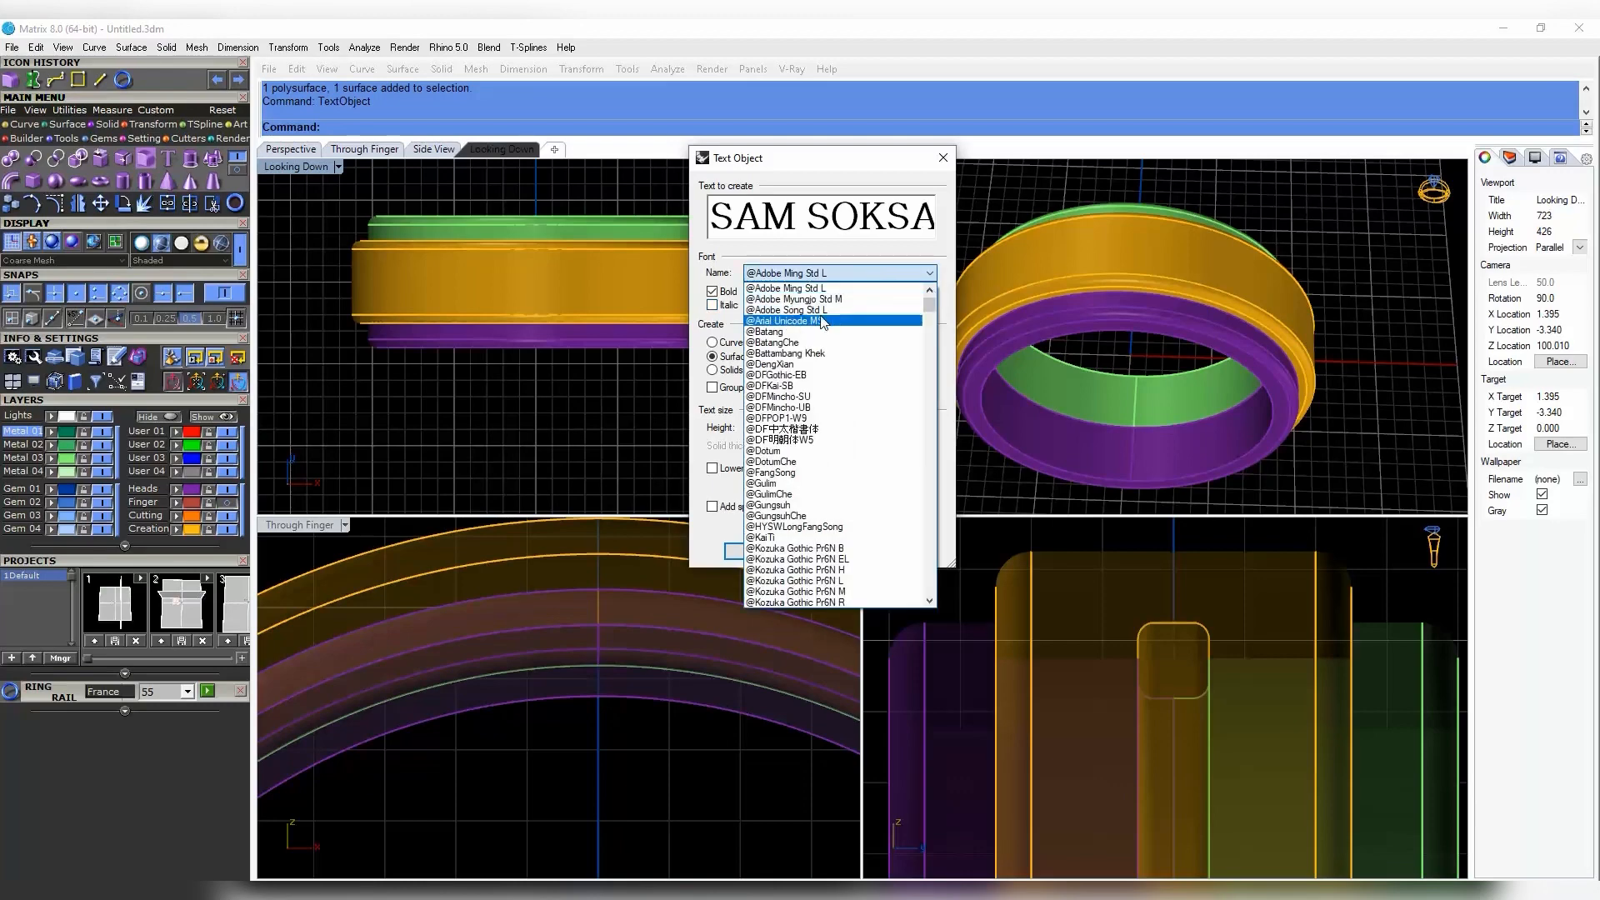
left_click(870, 313)
key("Down")
key("Down")
key("Down")
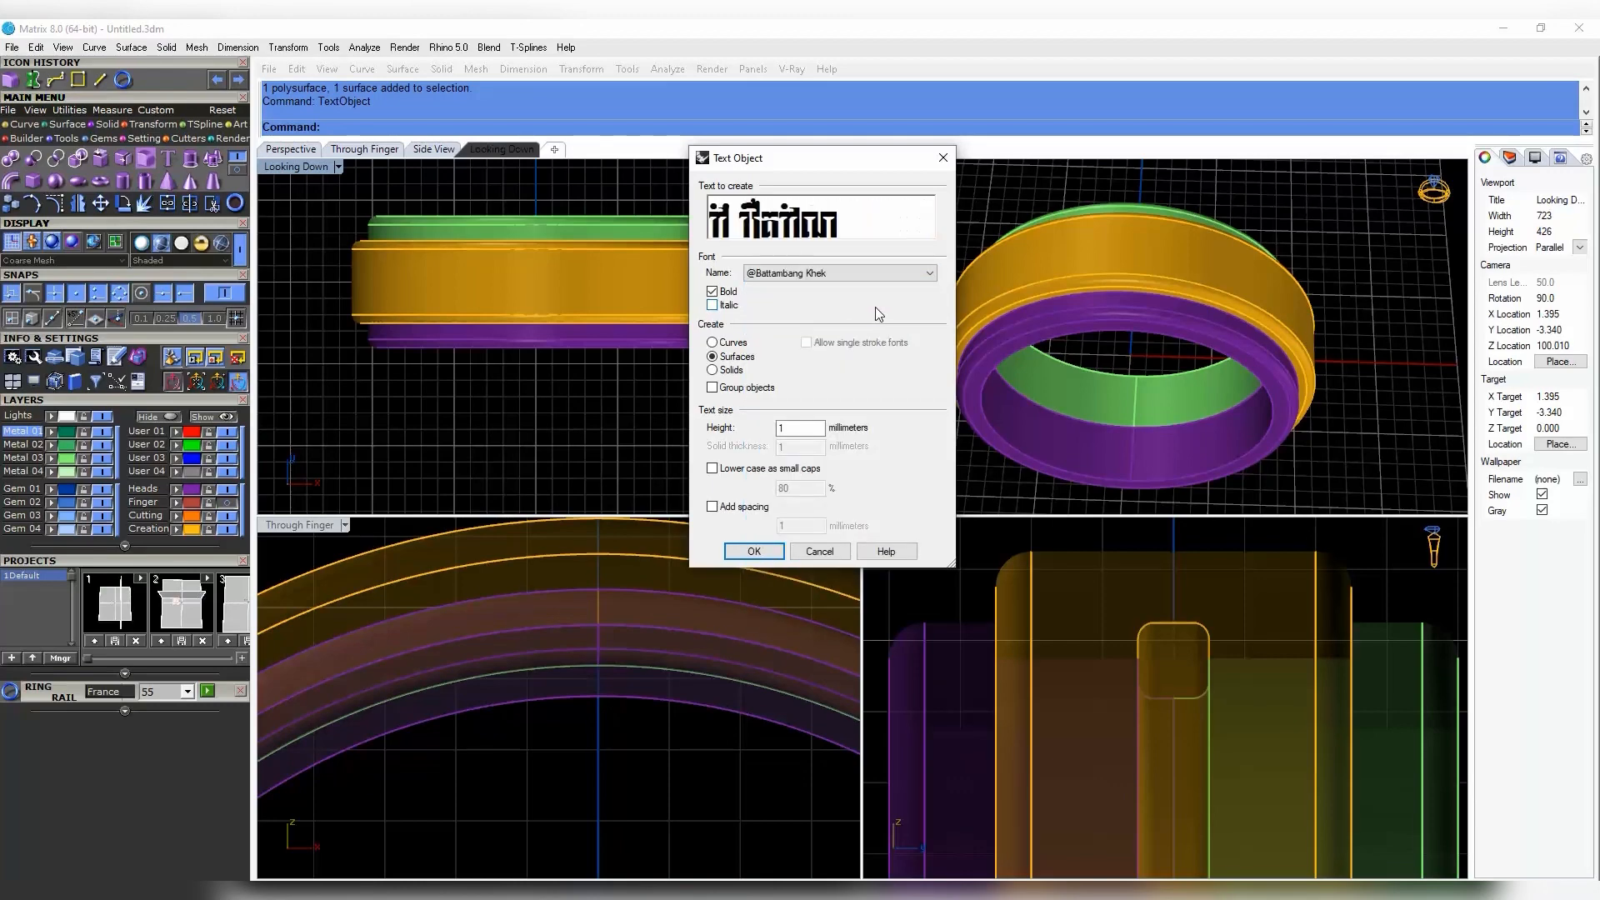
key("Down")
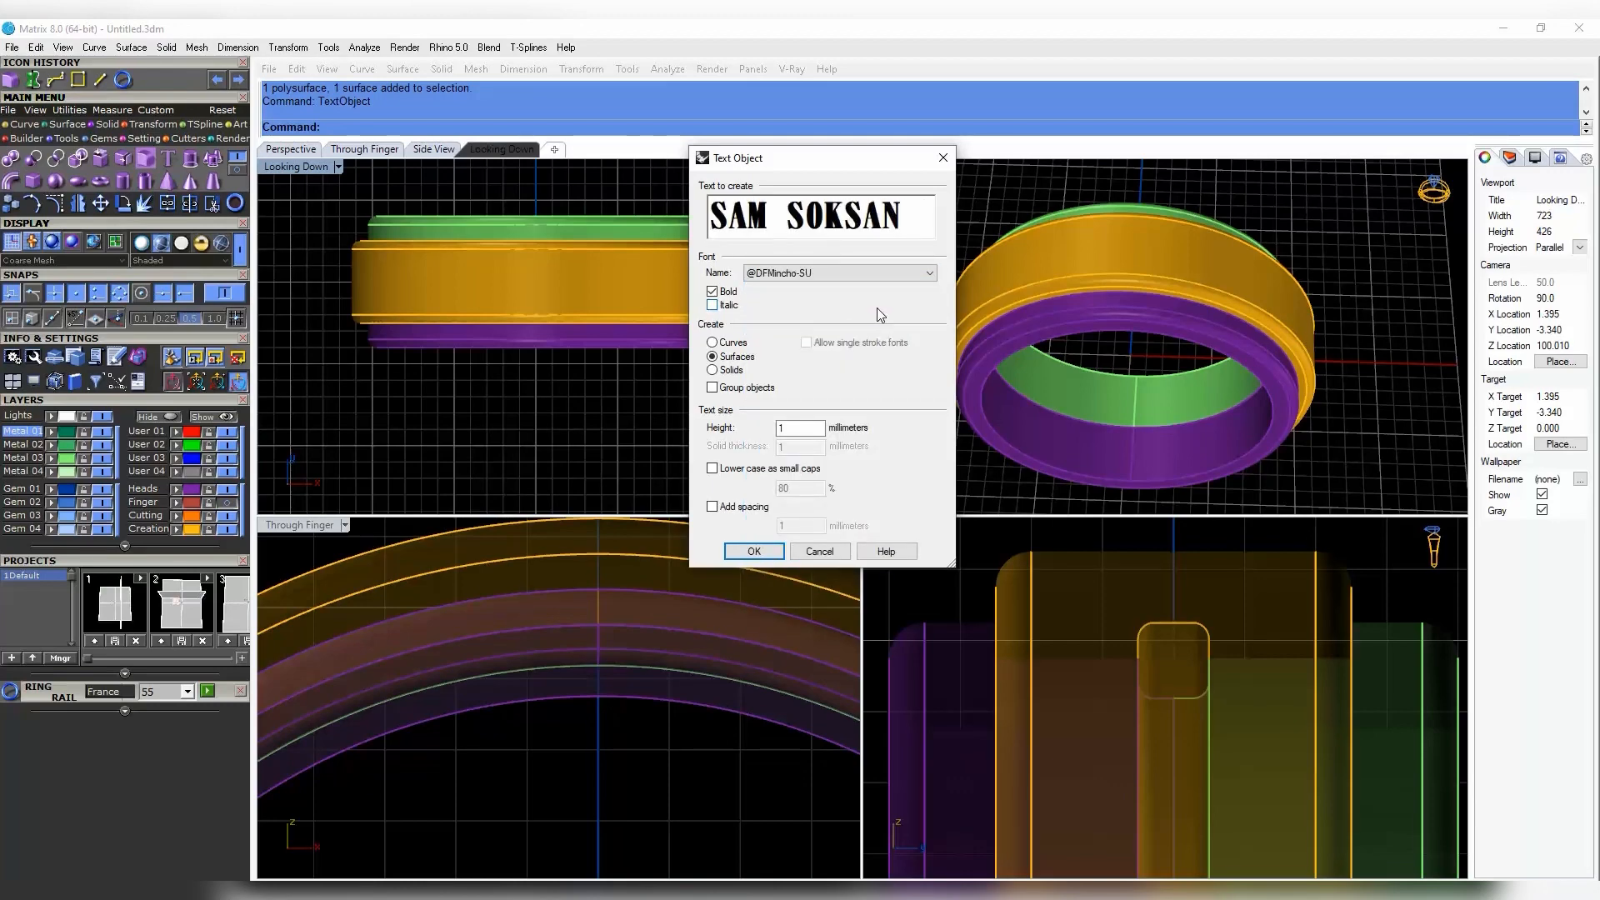
key("Down")
key("Down")
key("Down")
key("Down")
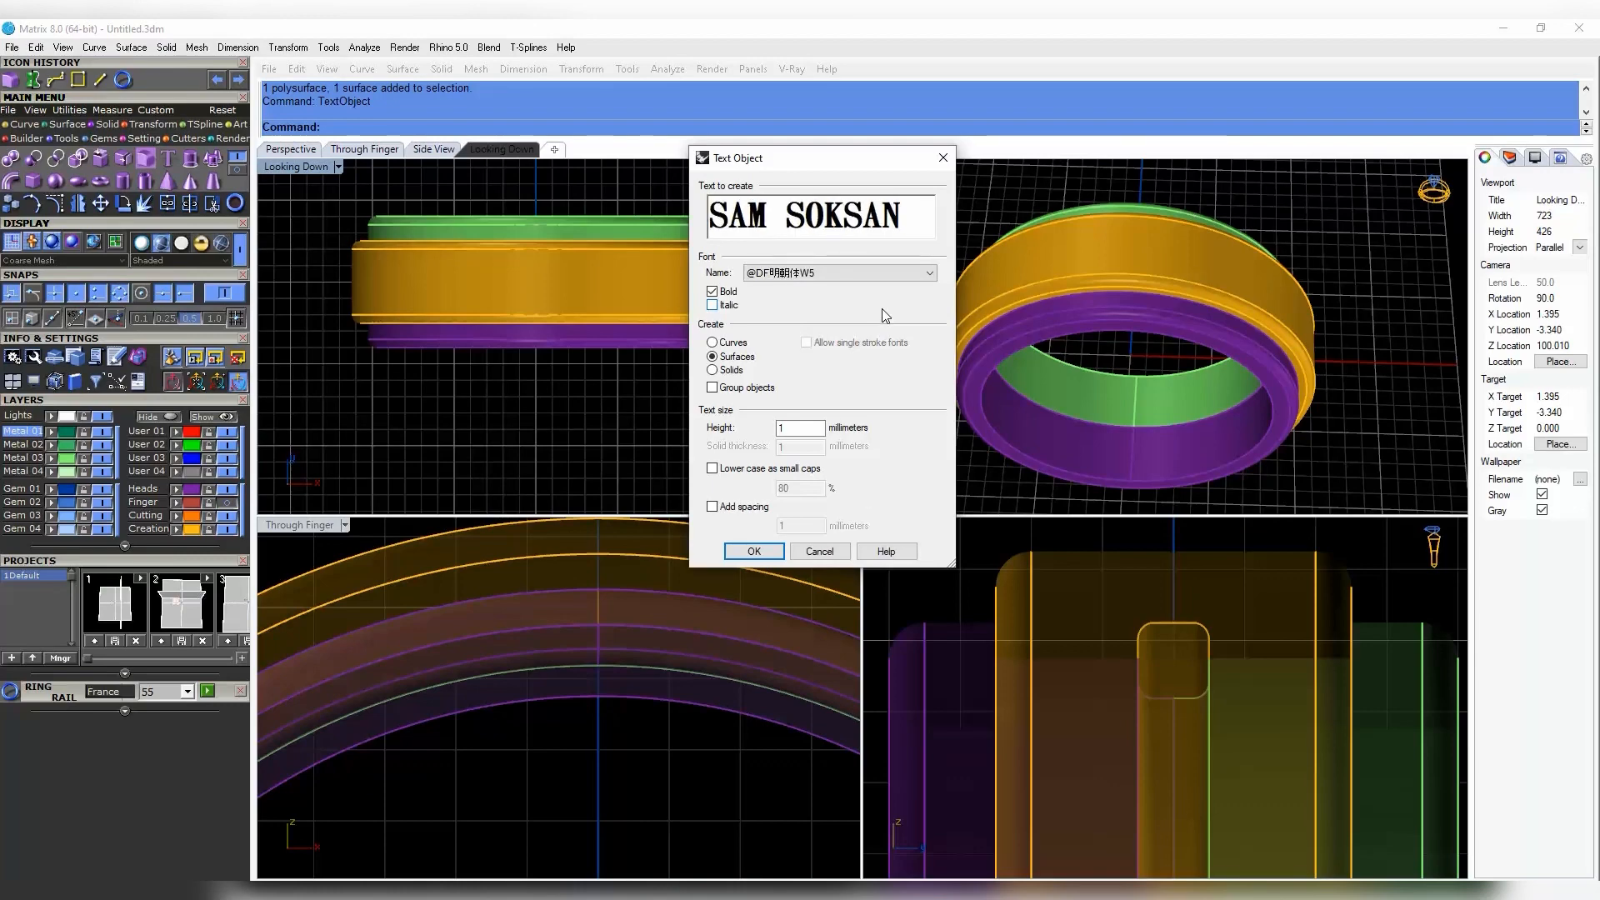
left_click(753, 551)
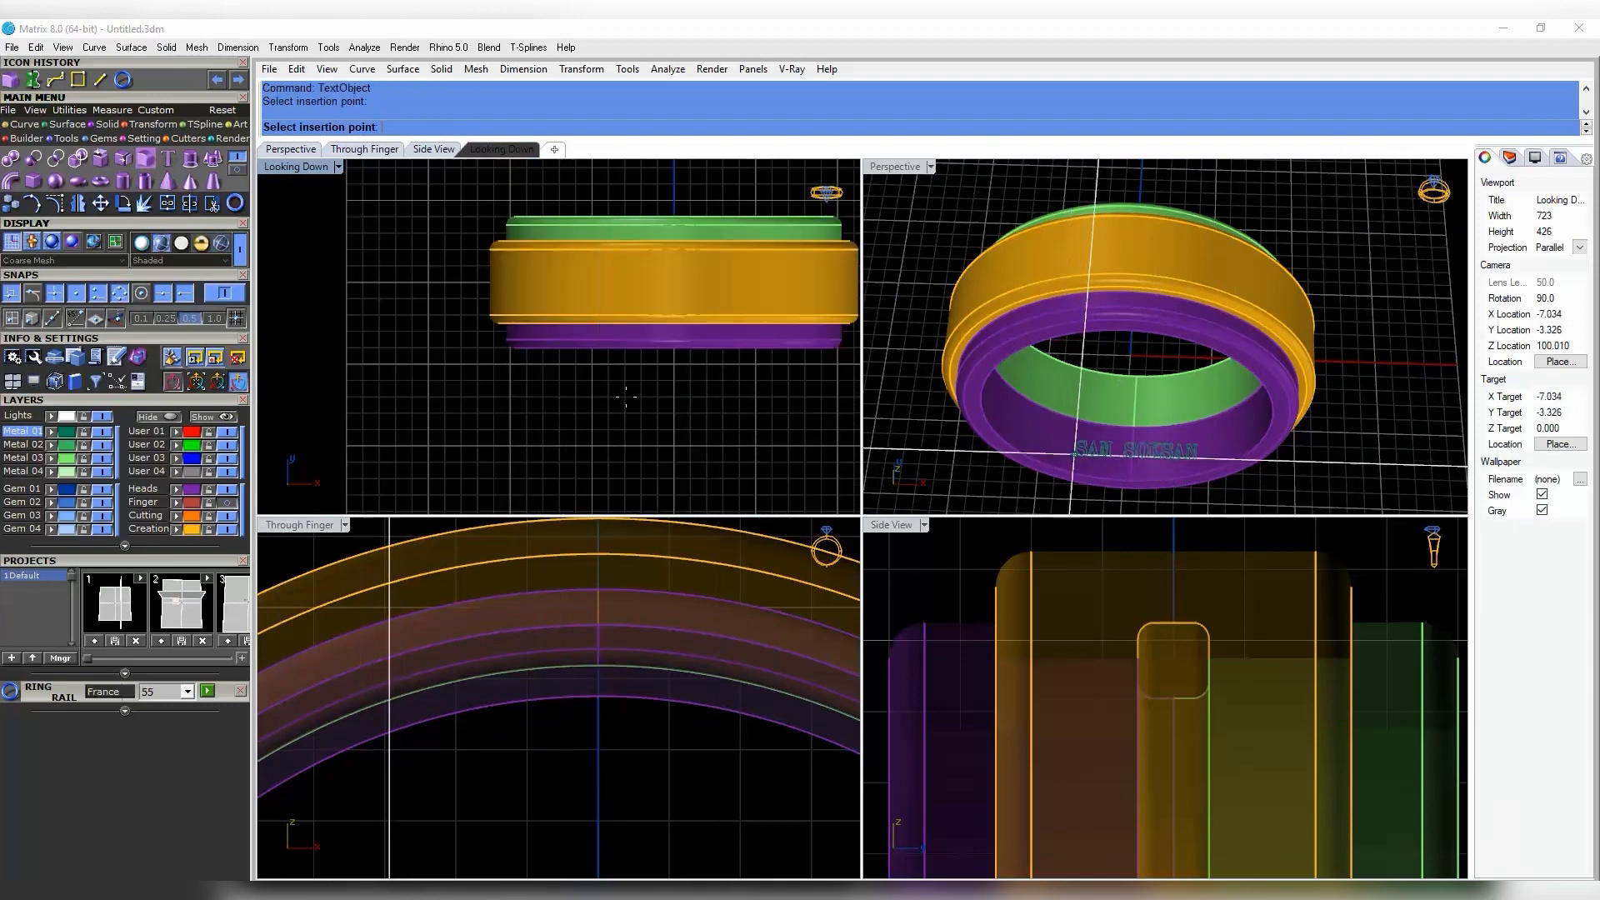
left_click(1544, 487)
left_click(1395, 442)
scroll(662, 415, "up", 8)
scroll(466, 448, "down", 6)
left_click_drag(478, 447, 754, 370)
right_click_drag(725, 358, 719, 409)
left_click_drag(609, 397, 623, 260)
scroll(624, 304, "up", 10)
scroll(602, 651, "down", 14)
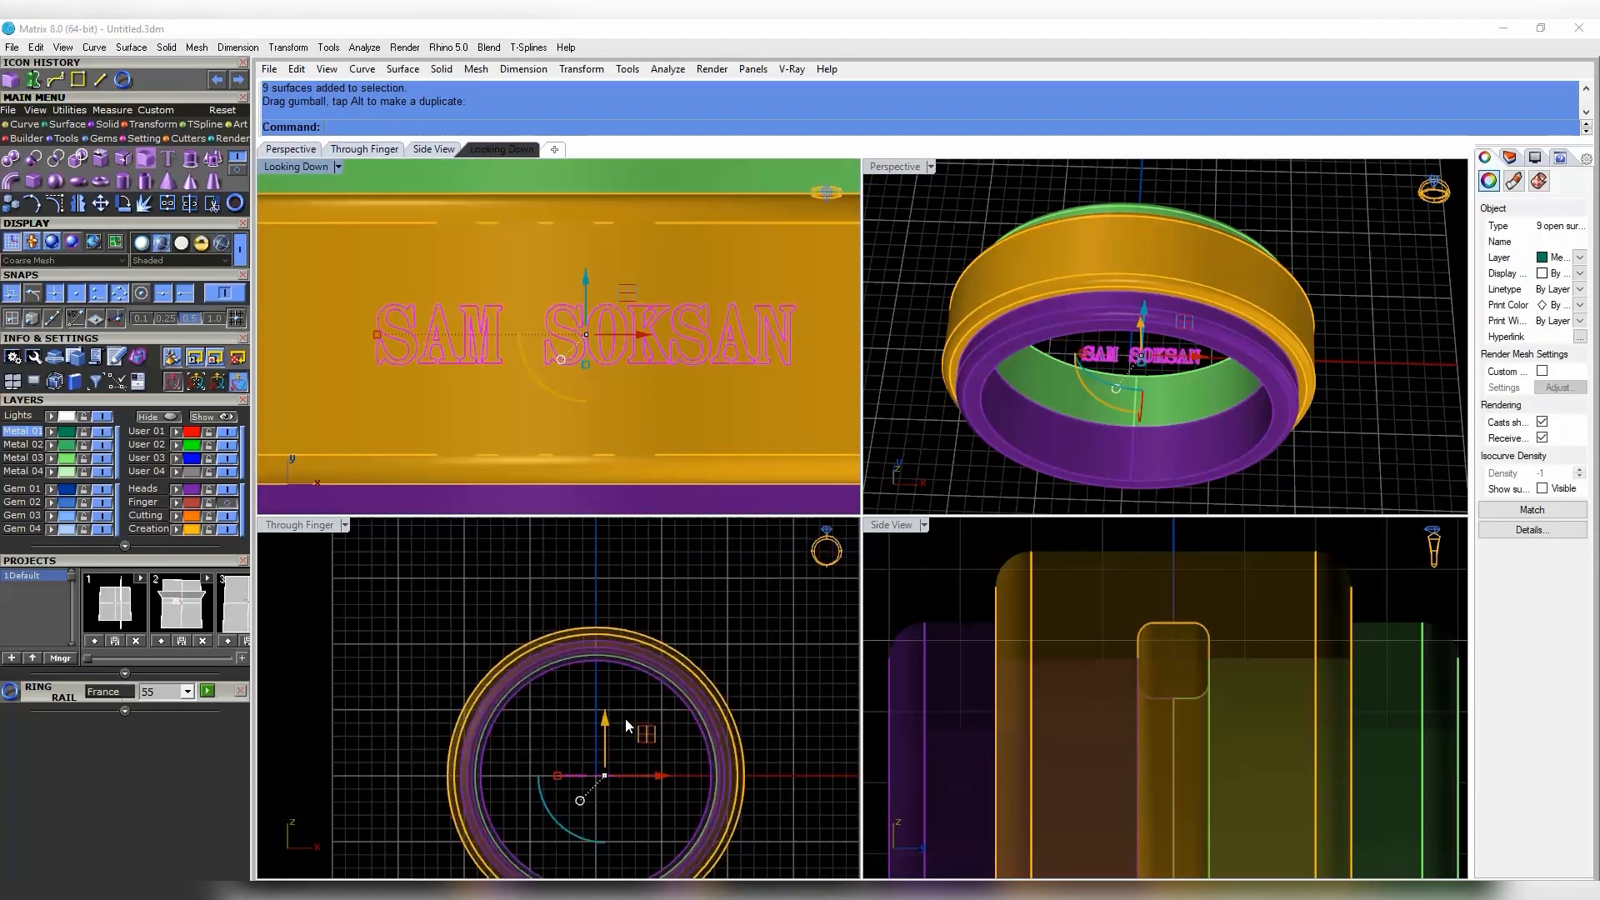
left_click_drag(610, 718, 615, 567)
scroll(599, 609, "up", 8)
scroll(630, 418, "down", 6)
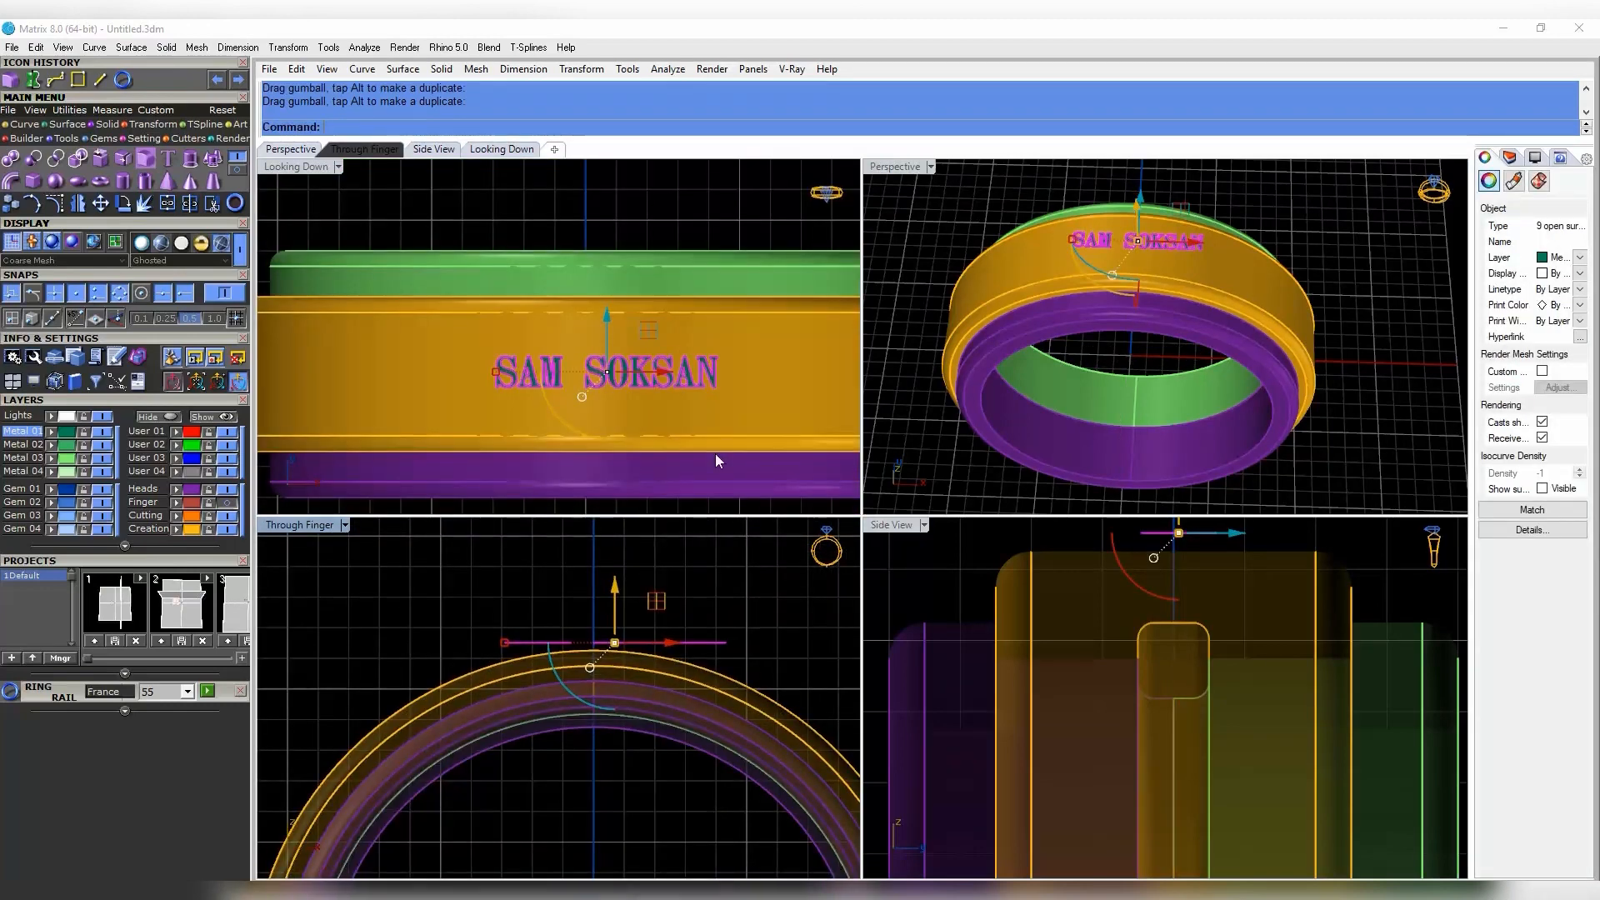
- Scale the lettering up so it spans the gold band
right_click_drag(714, 453, 740, 393)
left_click_drag(523, 313, 457, 272, "shift")
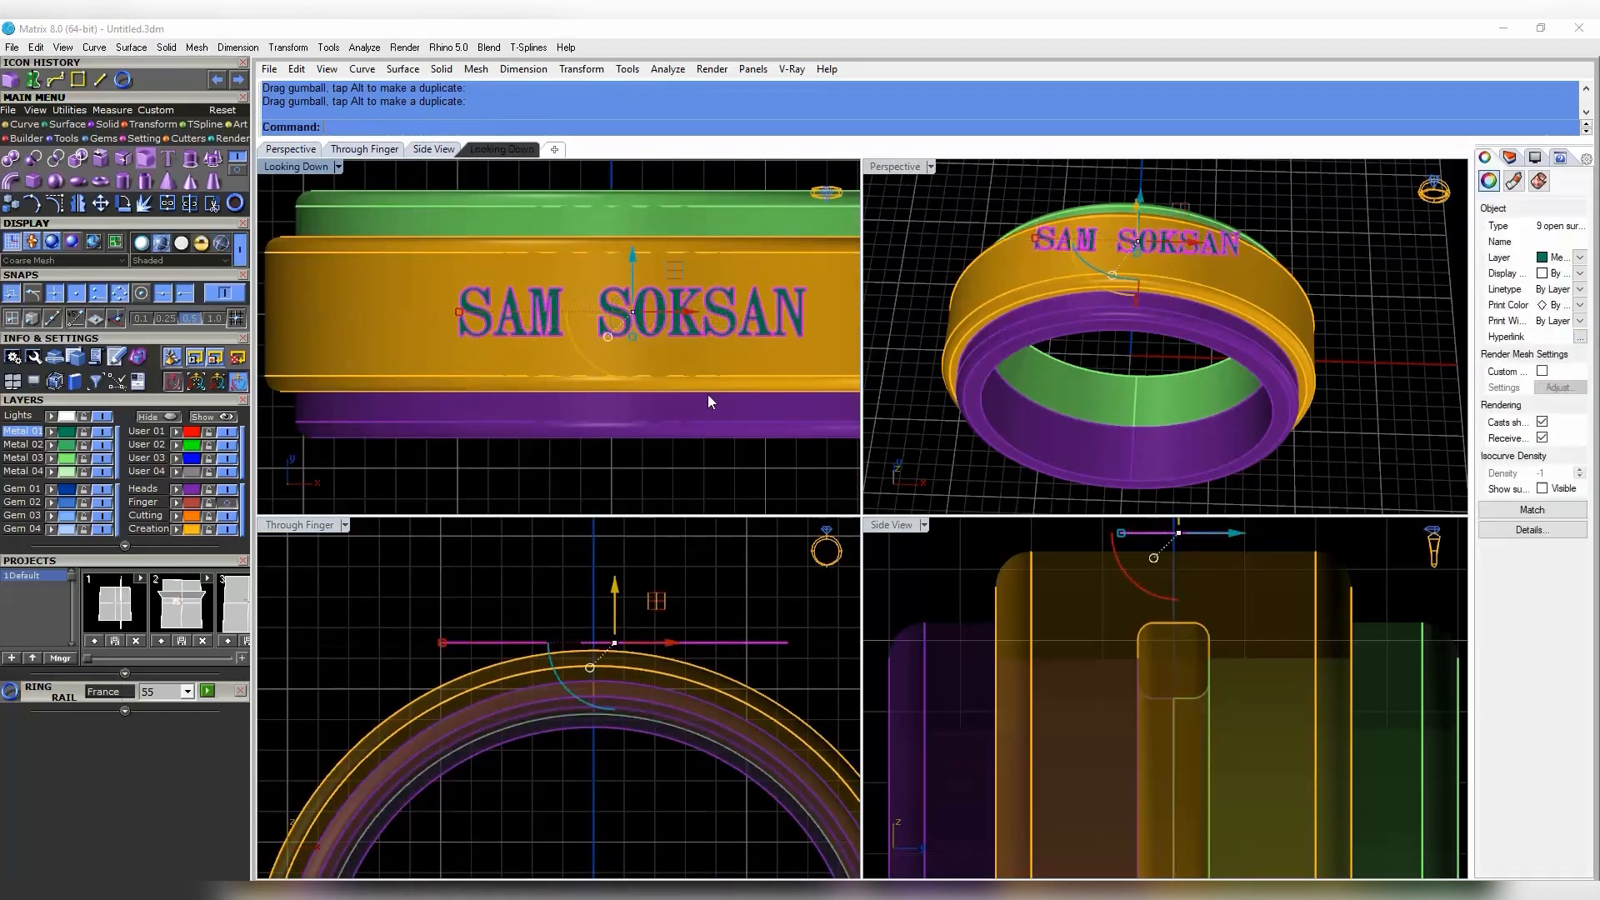
right_click_drag(708, 393, 678, 371)
scroll(620, 625, "up", 4)
right_click_drag(633, 646, 618, 661)
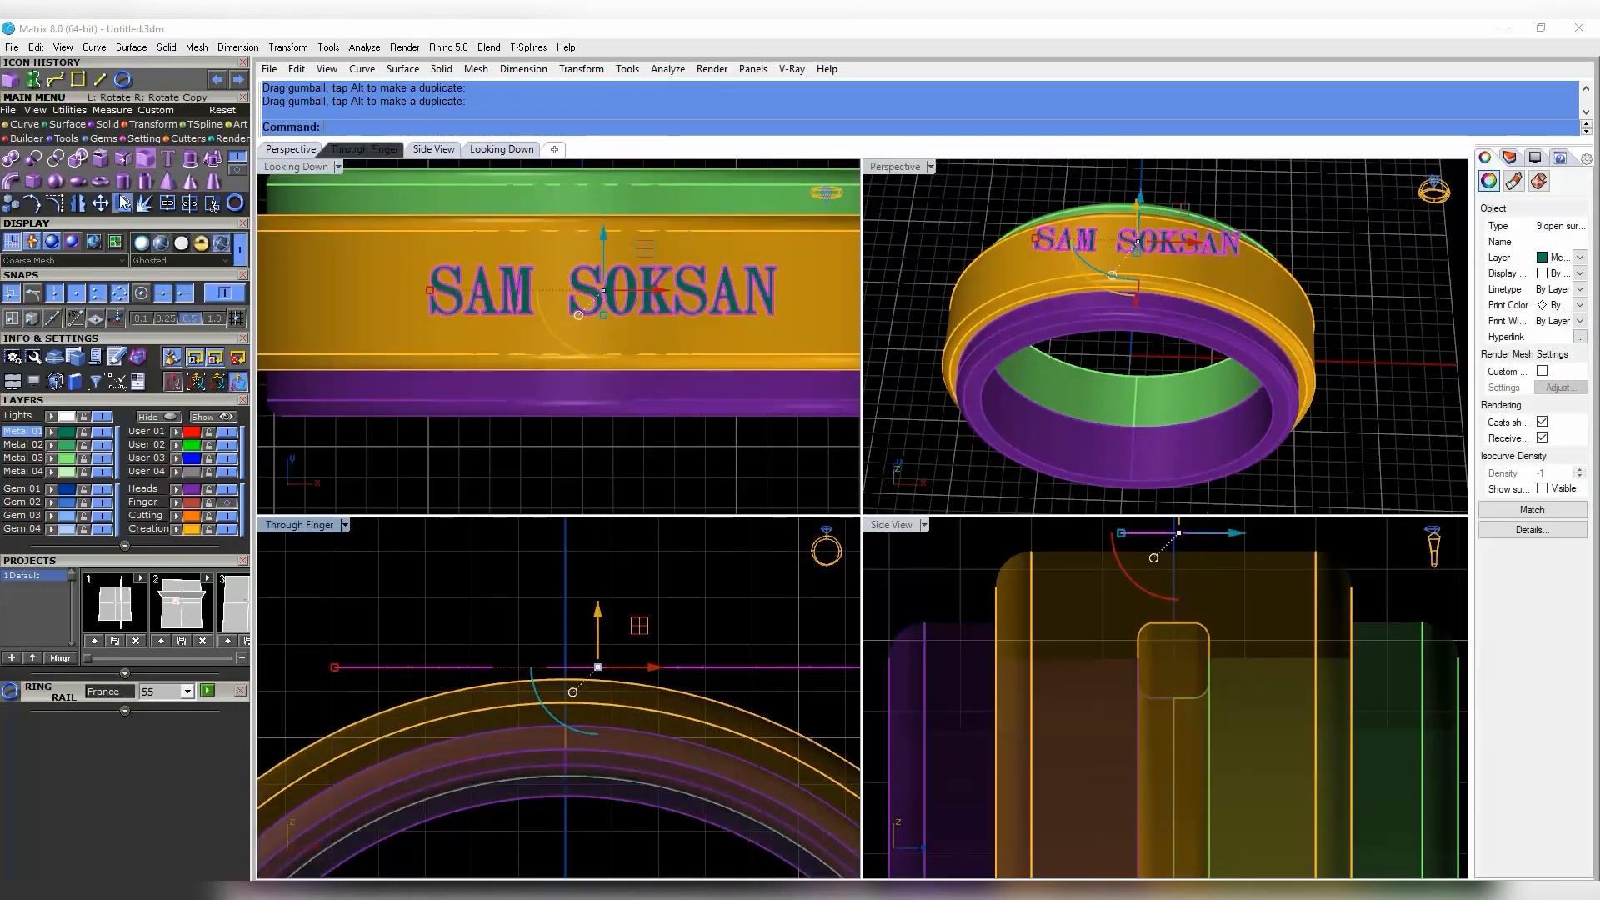
left_click(167, 125)
left_click(235, 170)
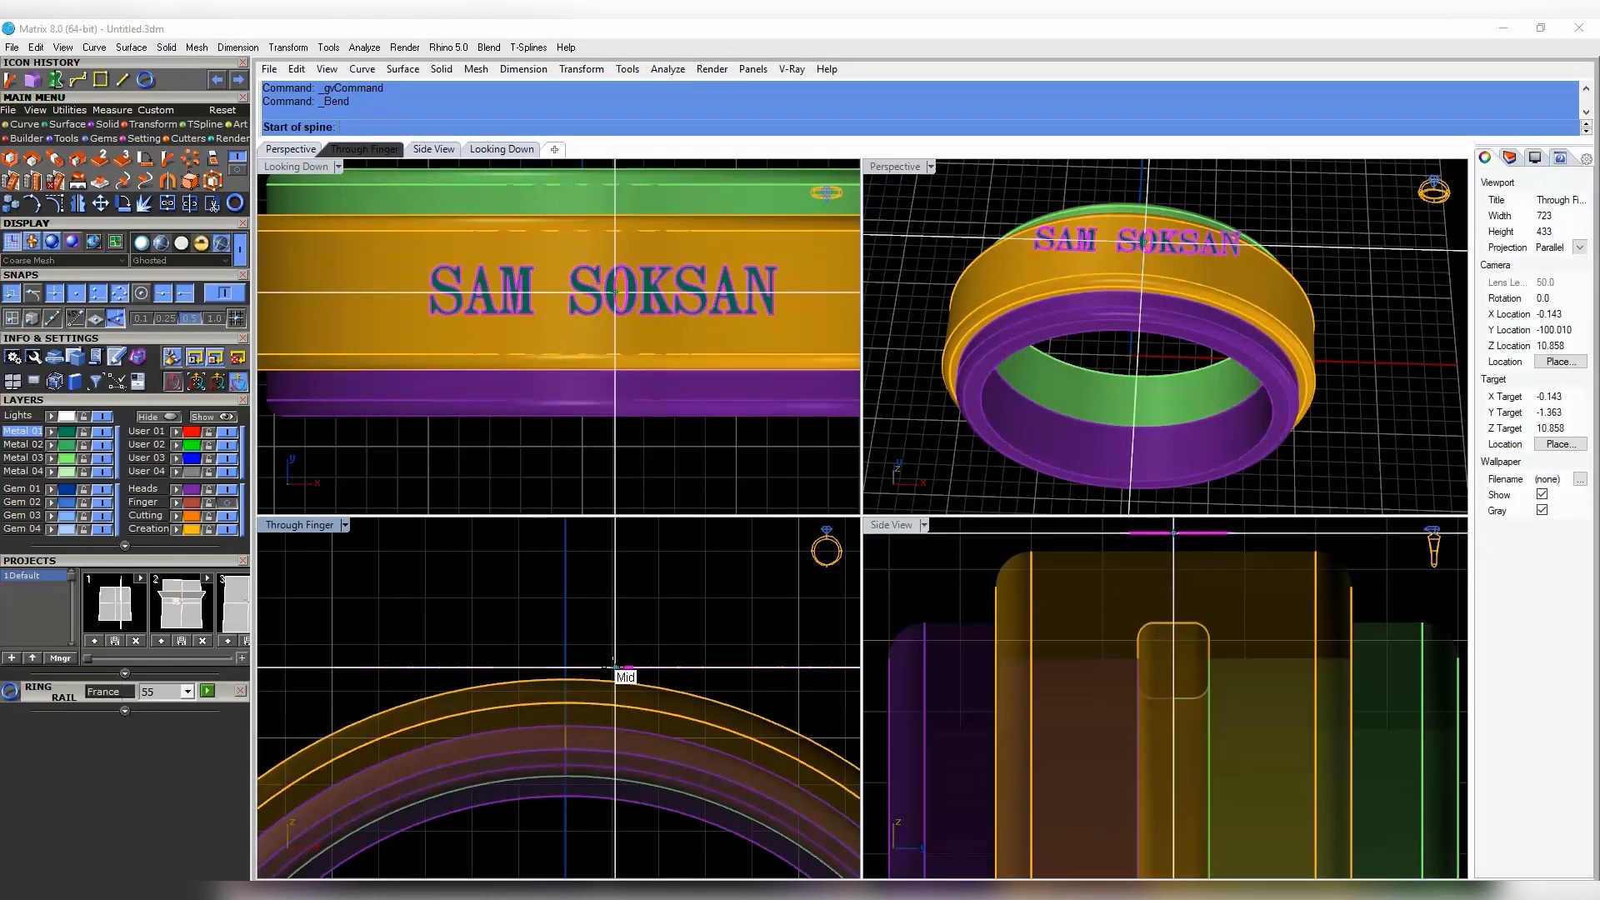
- Lower the lettering, offset it into 0.5-thick solid letters with O3, and nudge them left
key("Escape")
right_click_drag(601, 663, 570, 669)
left_click_drag(572, 618, 573, 633)
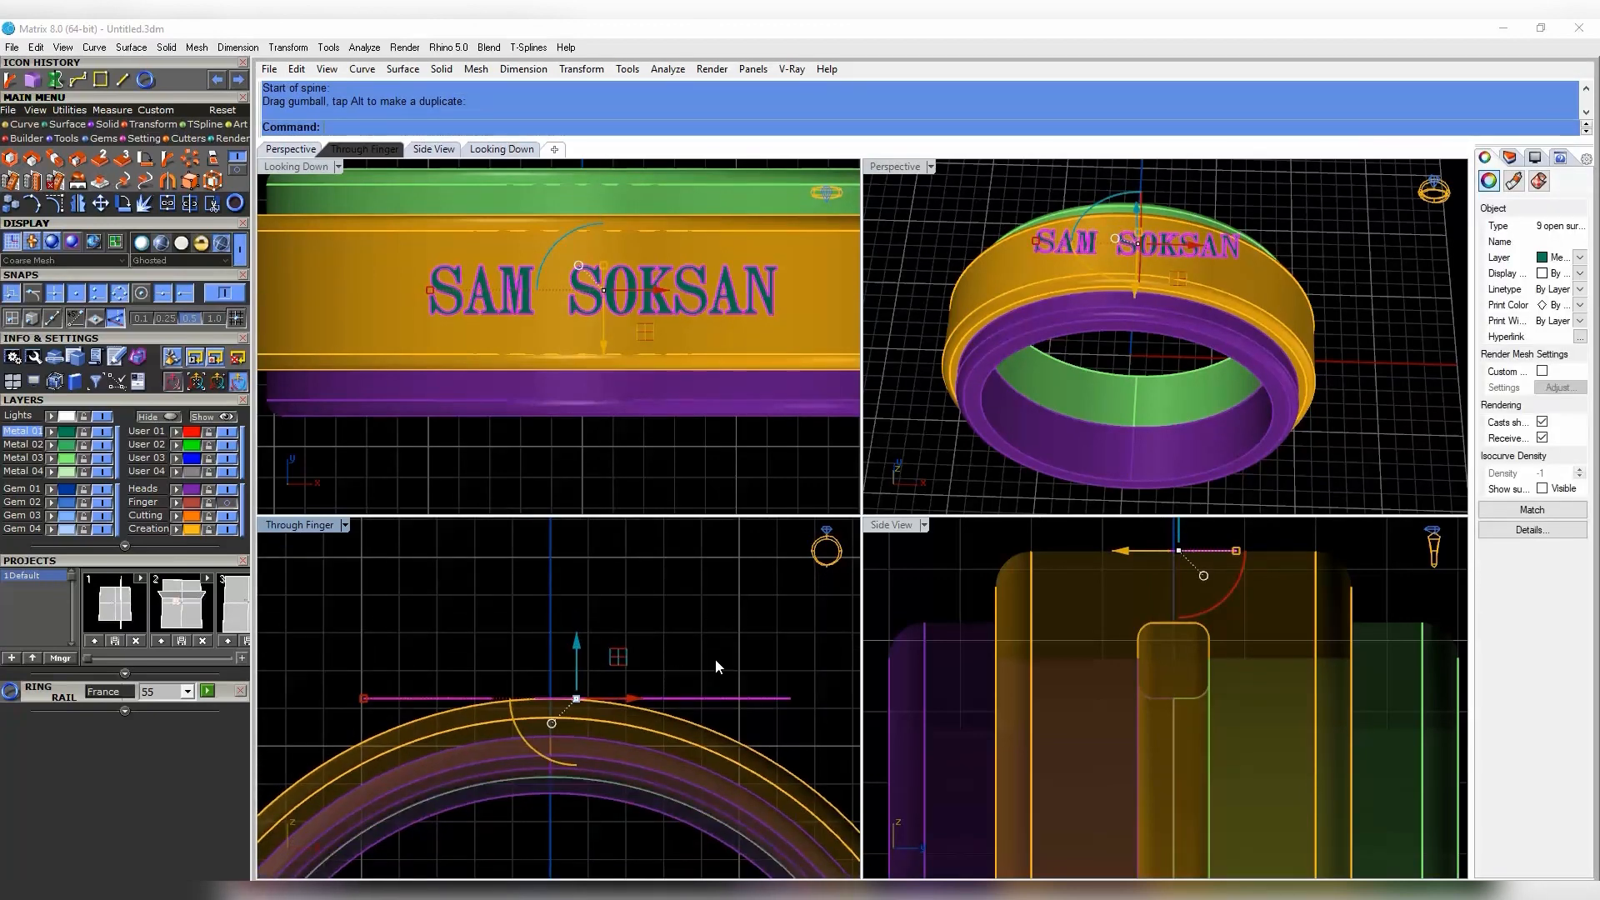
type("O3")
key("Return")
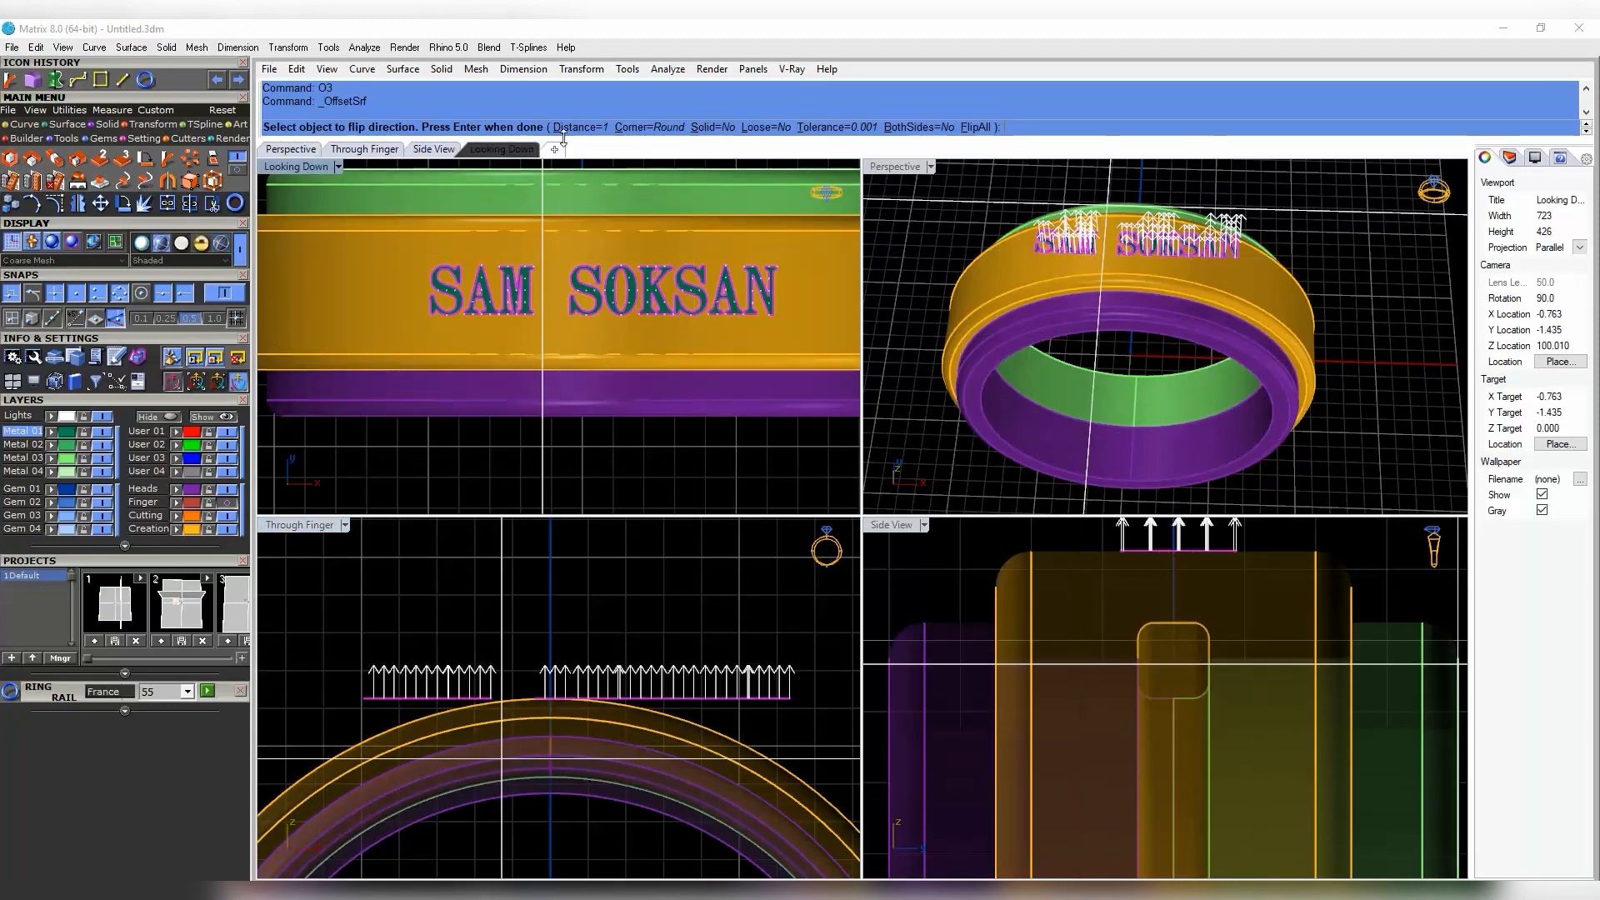
left_click(712, 126)
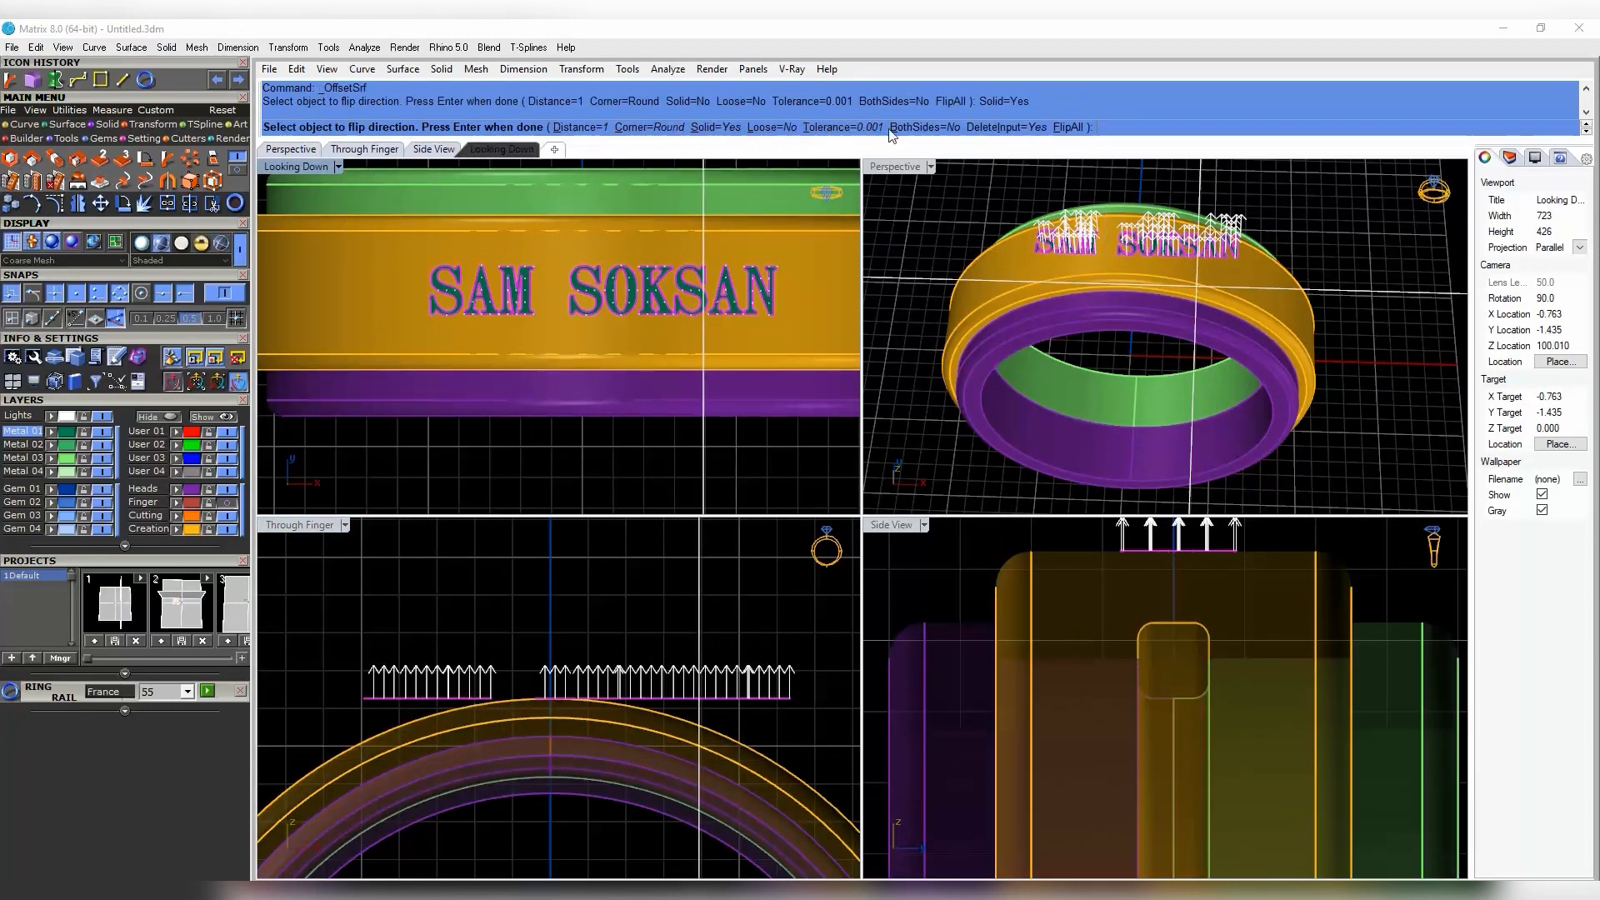
left_click(671, 631)
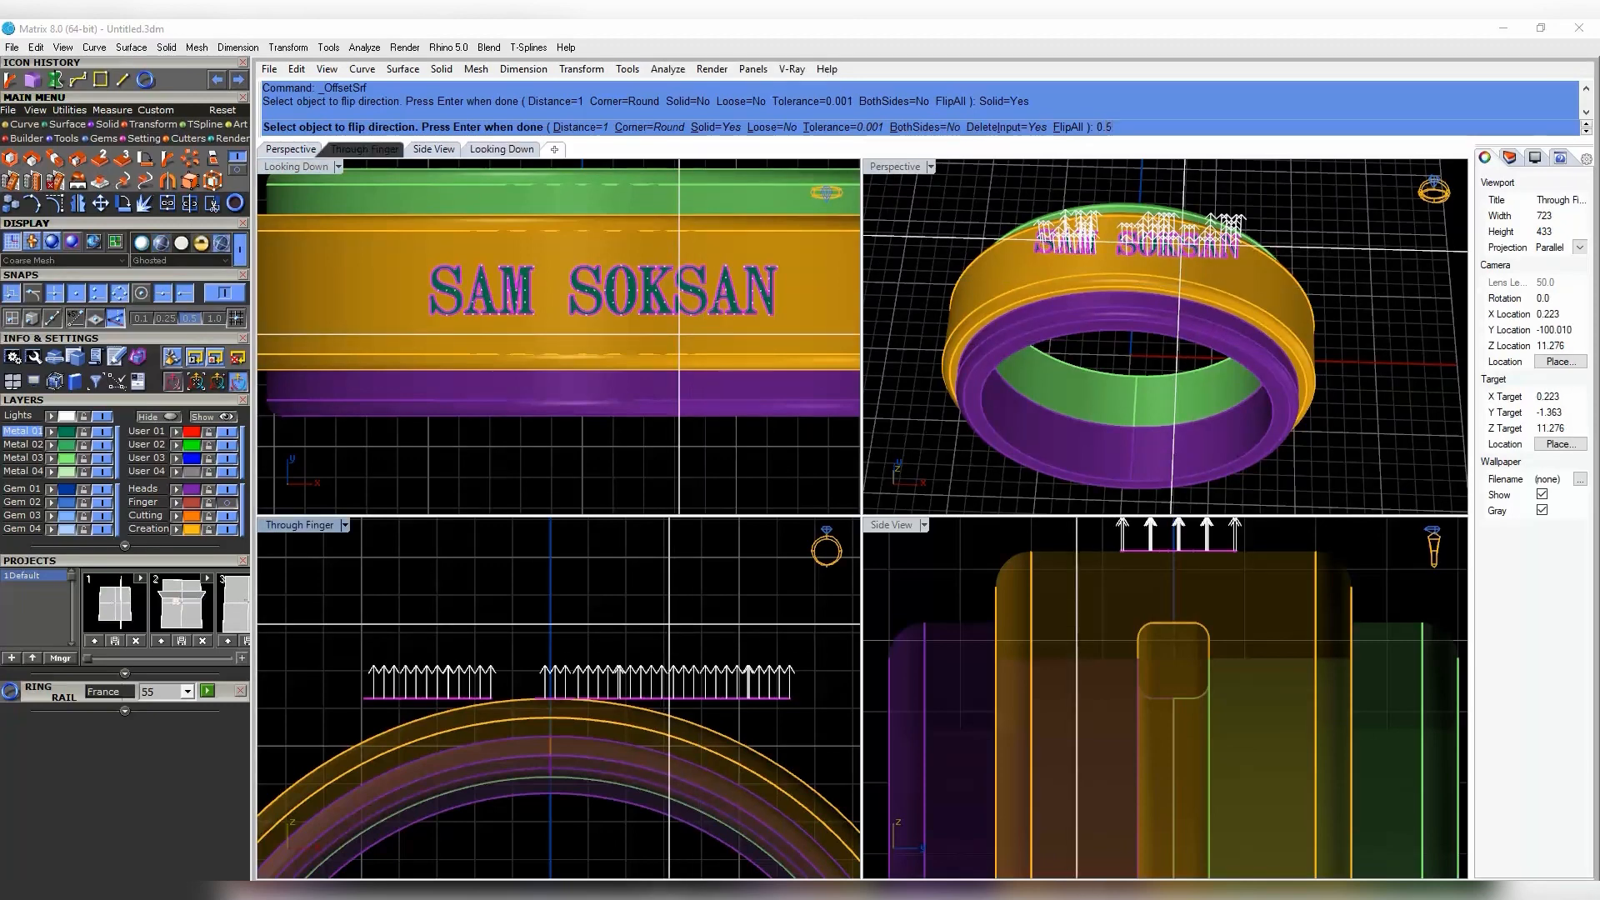
right_click(738, 589)
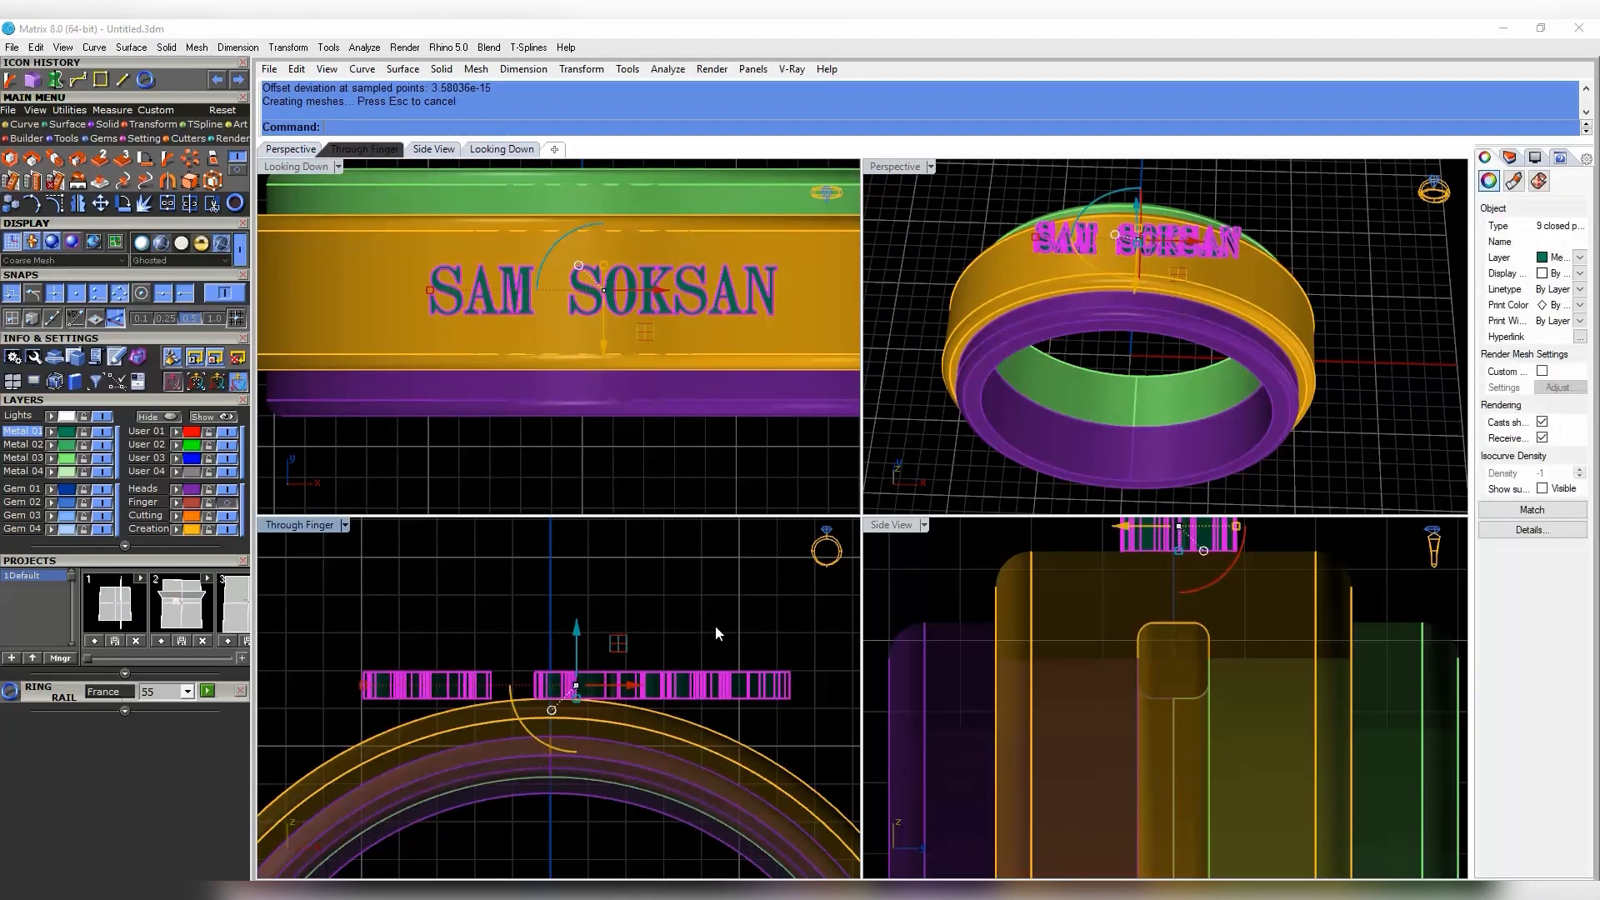
right_click_drag(568, 680, 599, 673)
left_click_drag(659, 681, 627, 678)
- Bend the right-hand letters and then SAM to follow the ring's curved top
left_click(167, 159)
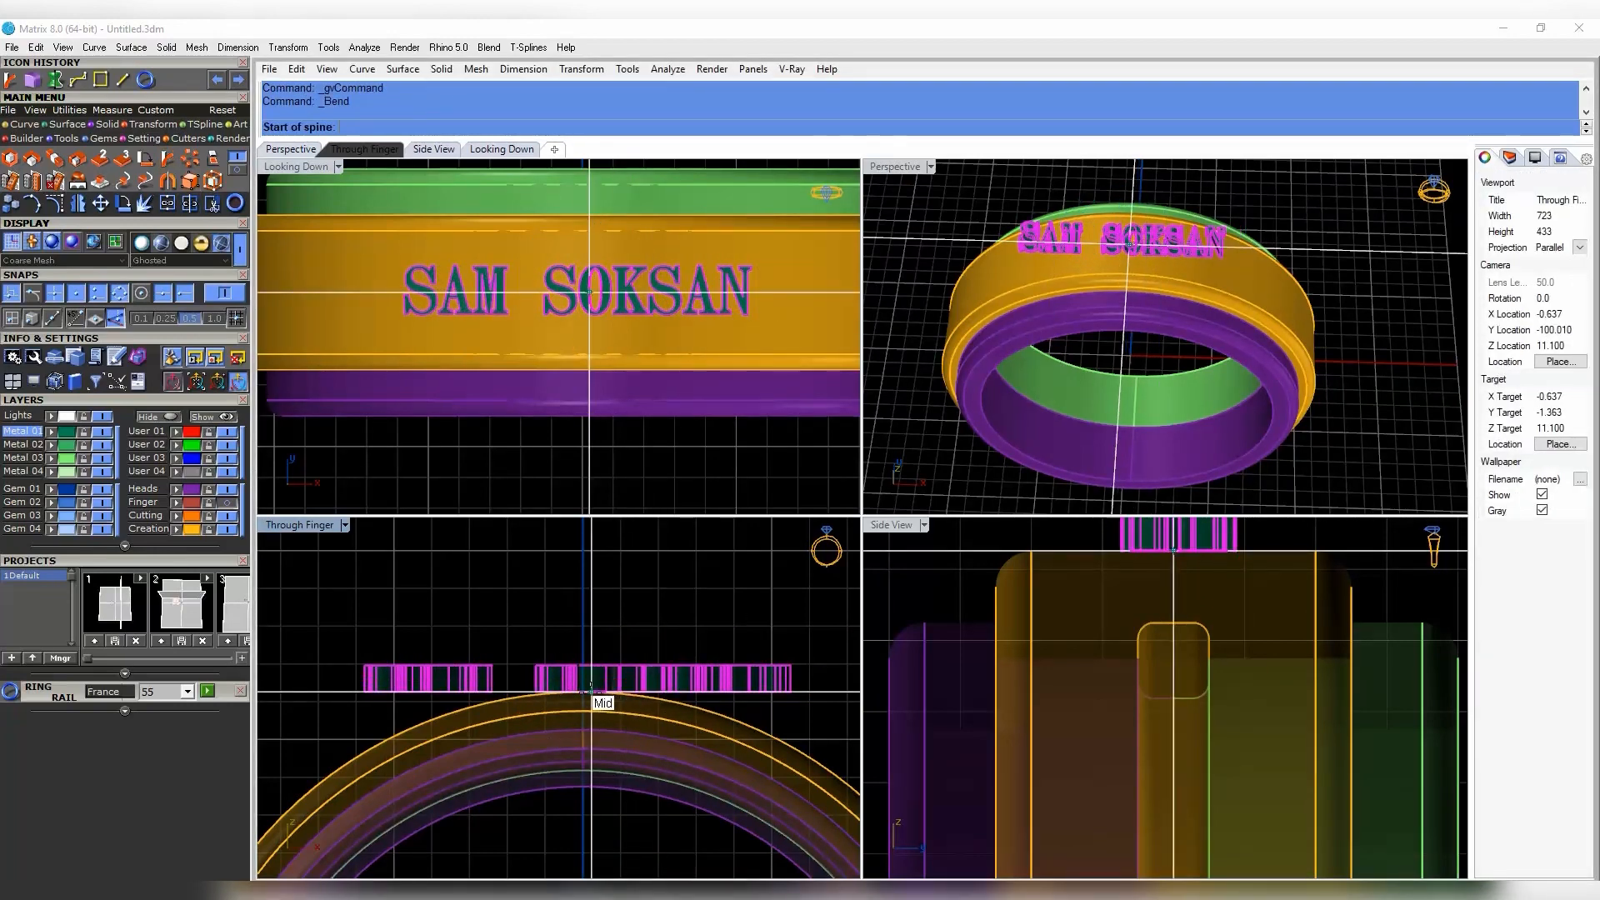
right_click_drag(666, 691, 587, 684)
left_click(747, 683)
left_click(696, 728)
right_click(696, 728)
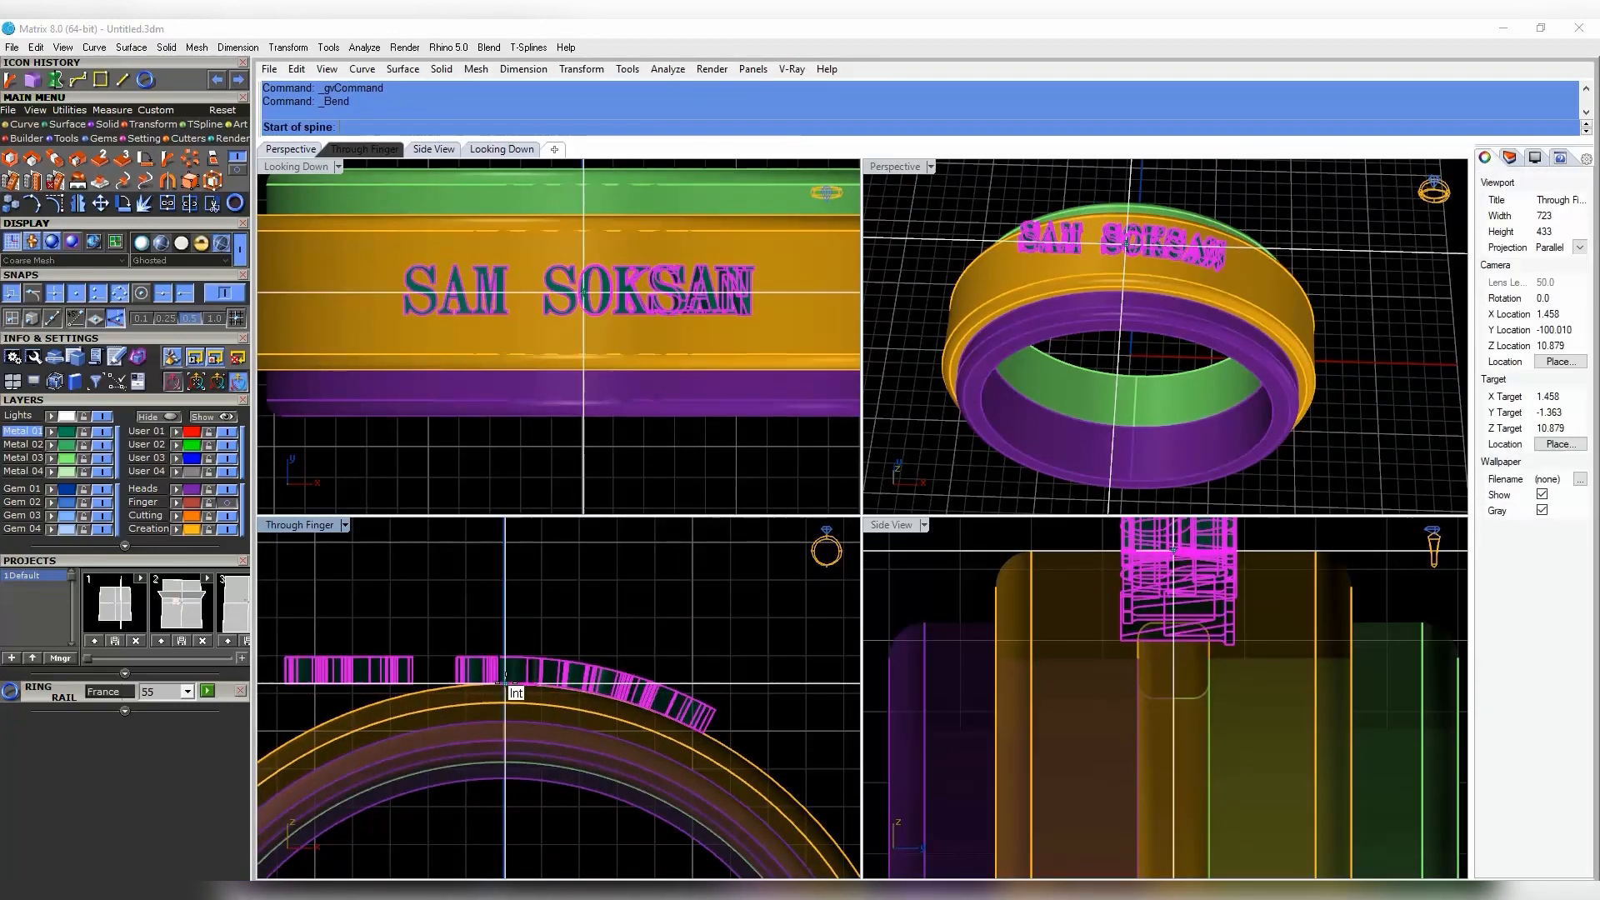
left_click(503, 682)
right_click_drag(289, 683, 502, 684)
left_click(497, 684)
left_click(496, 753)
key("Escape")
- Lower all nine bent letters onto the band's surface
scroll(496, 741, "down", 4)
right_click_drag(637, 682, 625, 664)
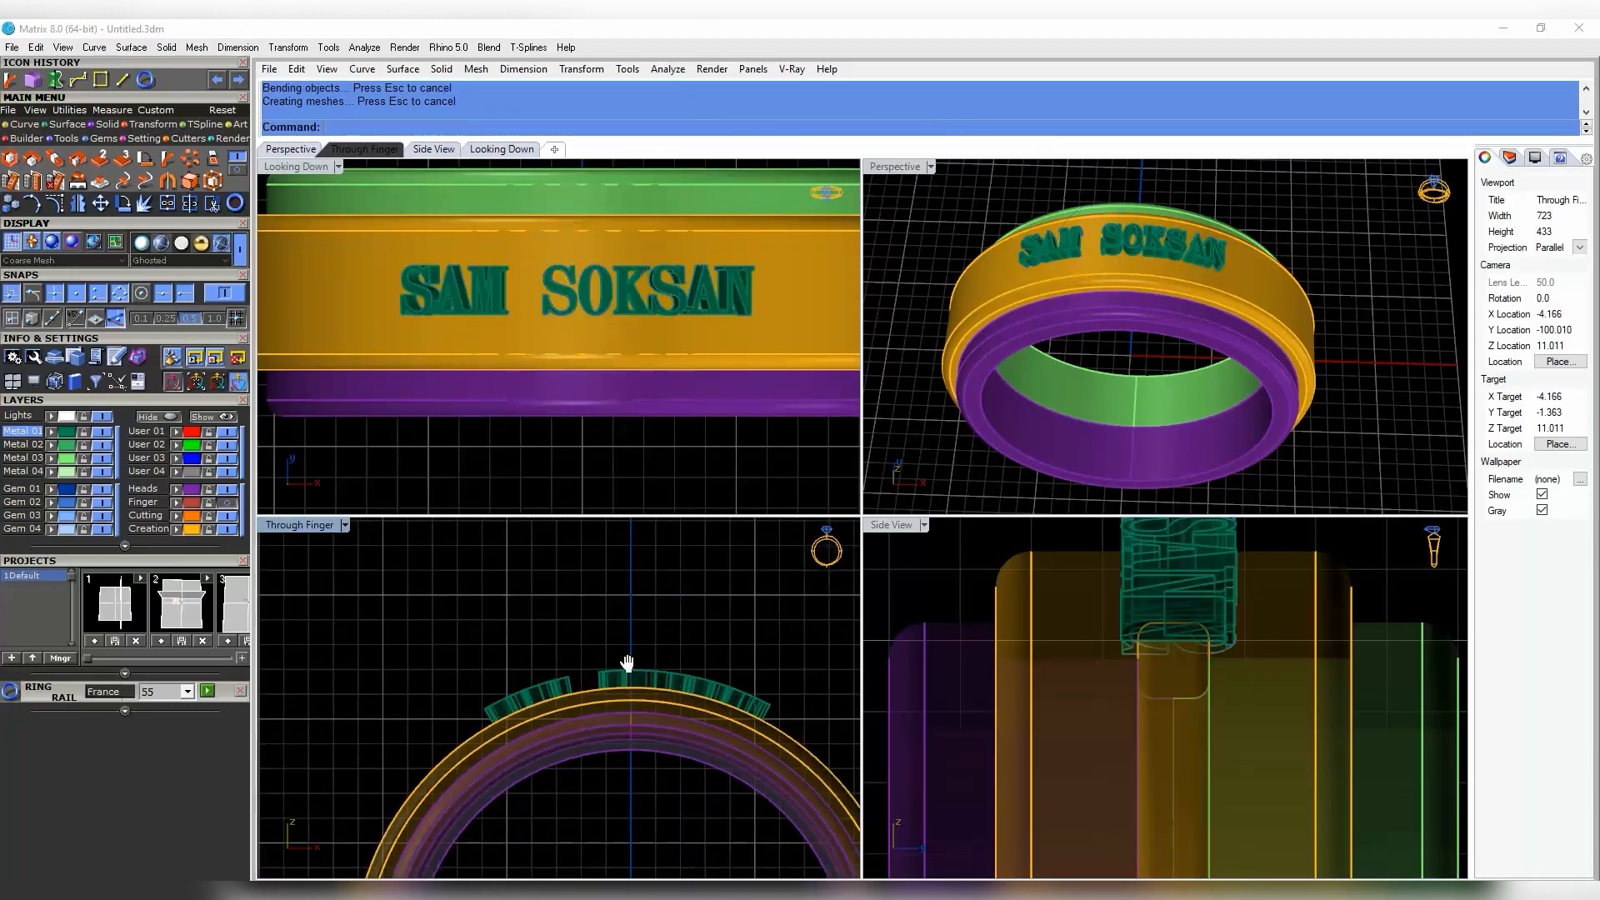
scroll(662, 301, "down", 2)
right_click_drag(1156, 260, 1190, 197)
scroll(1190, 197, "up", 2)
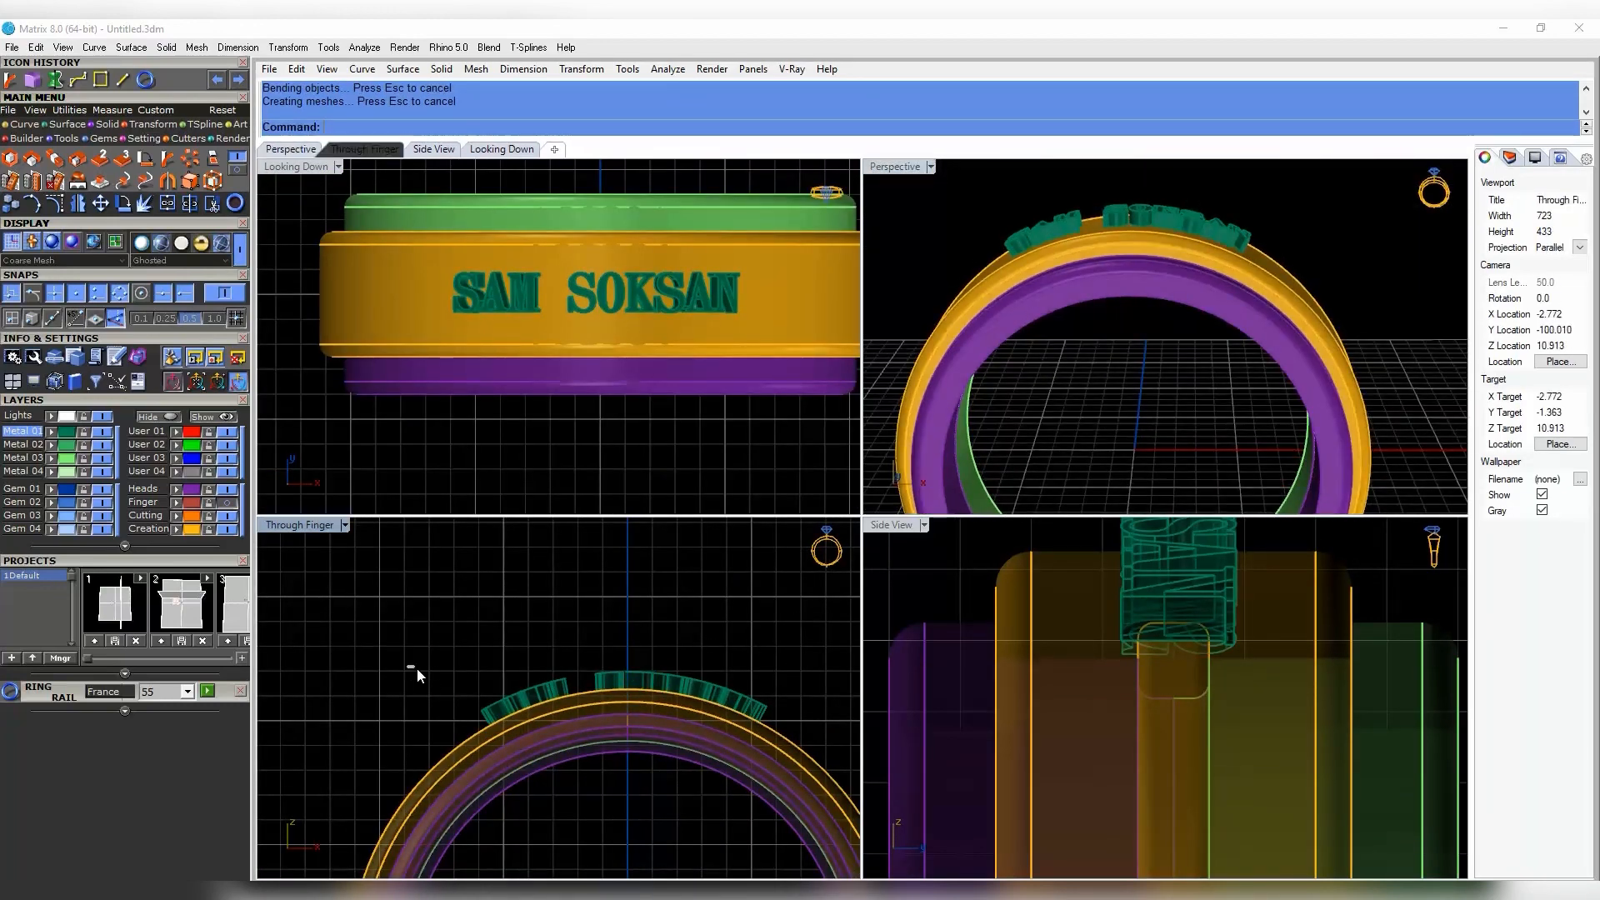
left_click_drag(417, 670, 815, 736)
scroll(634, 699, "up", 6)
left_click_drag(618, 643, 625, 660)
key("Escape")
- Inspect the letters' fit on the band from above, checking the K and the full set
scroll(1132, 259, "down", 4)
right_click_drag(1131, 259, 1174, 296)
scroll(1126, 355, "up", 4)
scroll(1127, 333, "up", 3)
left_click(1126, 300)
scroll(1133, 317, "down", 4)
key("Escape")
left_click_drag(950, 223, 1316, 377)
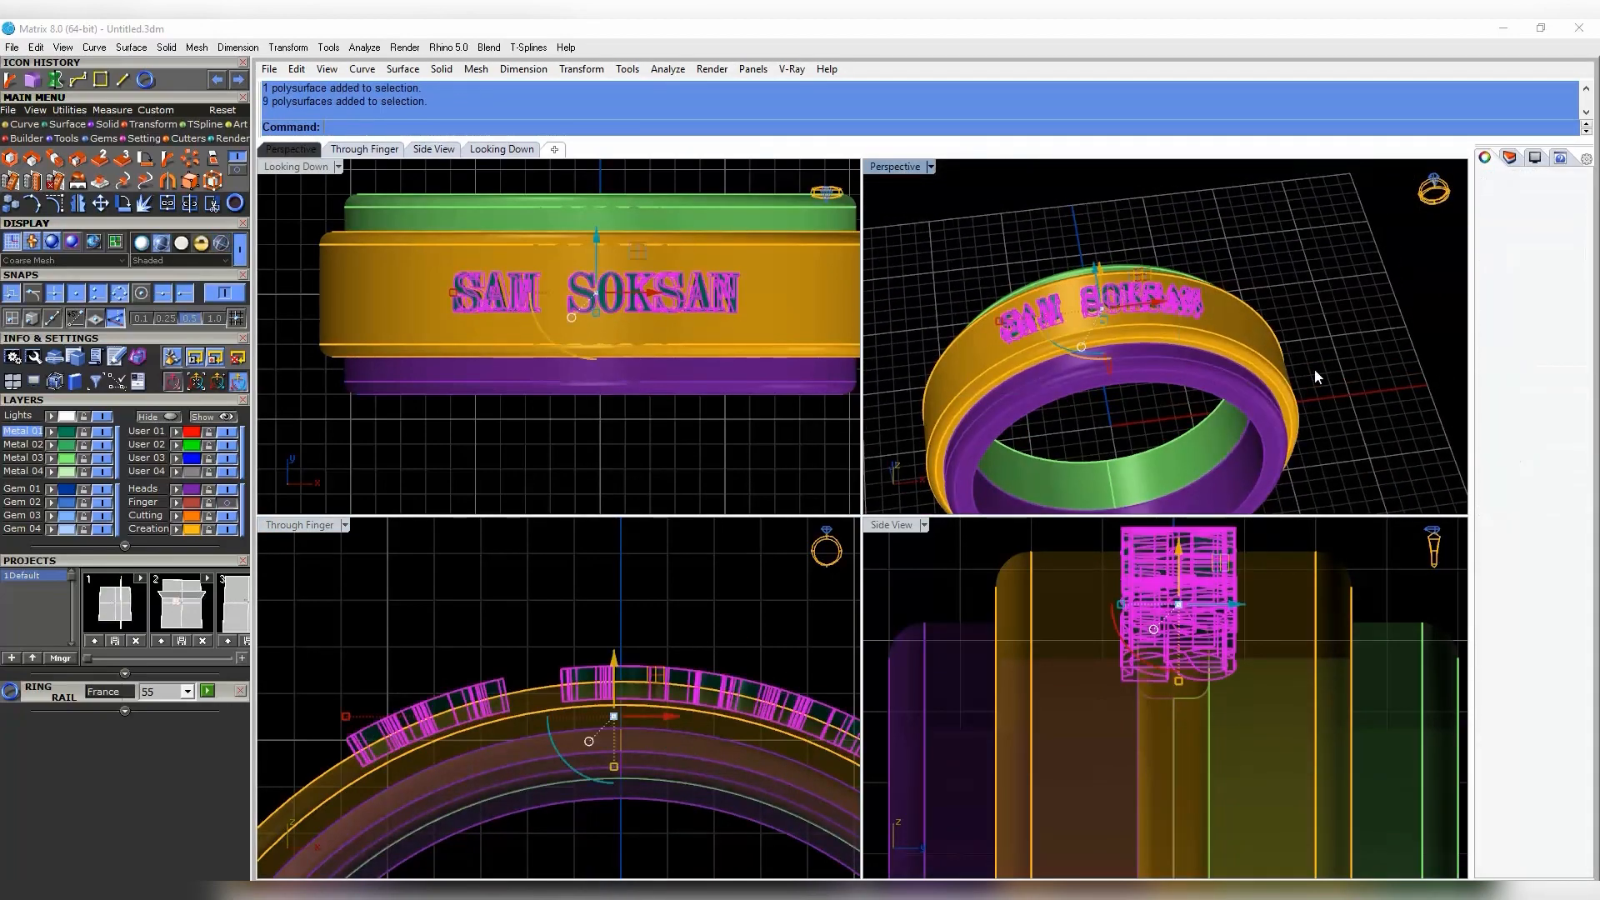
left_click(1375, 441)
right_click_drag(1333, 400, 1284, 325)
left_click_drag(919, 192, 1275, 337)
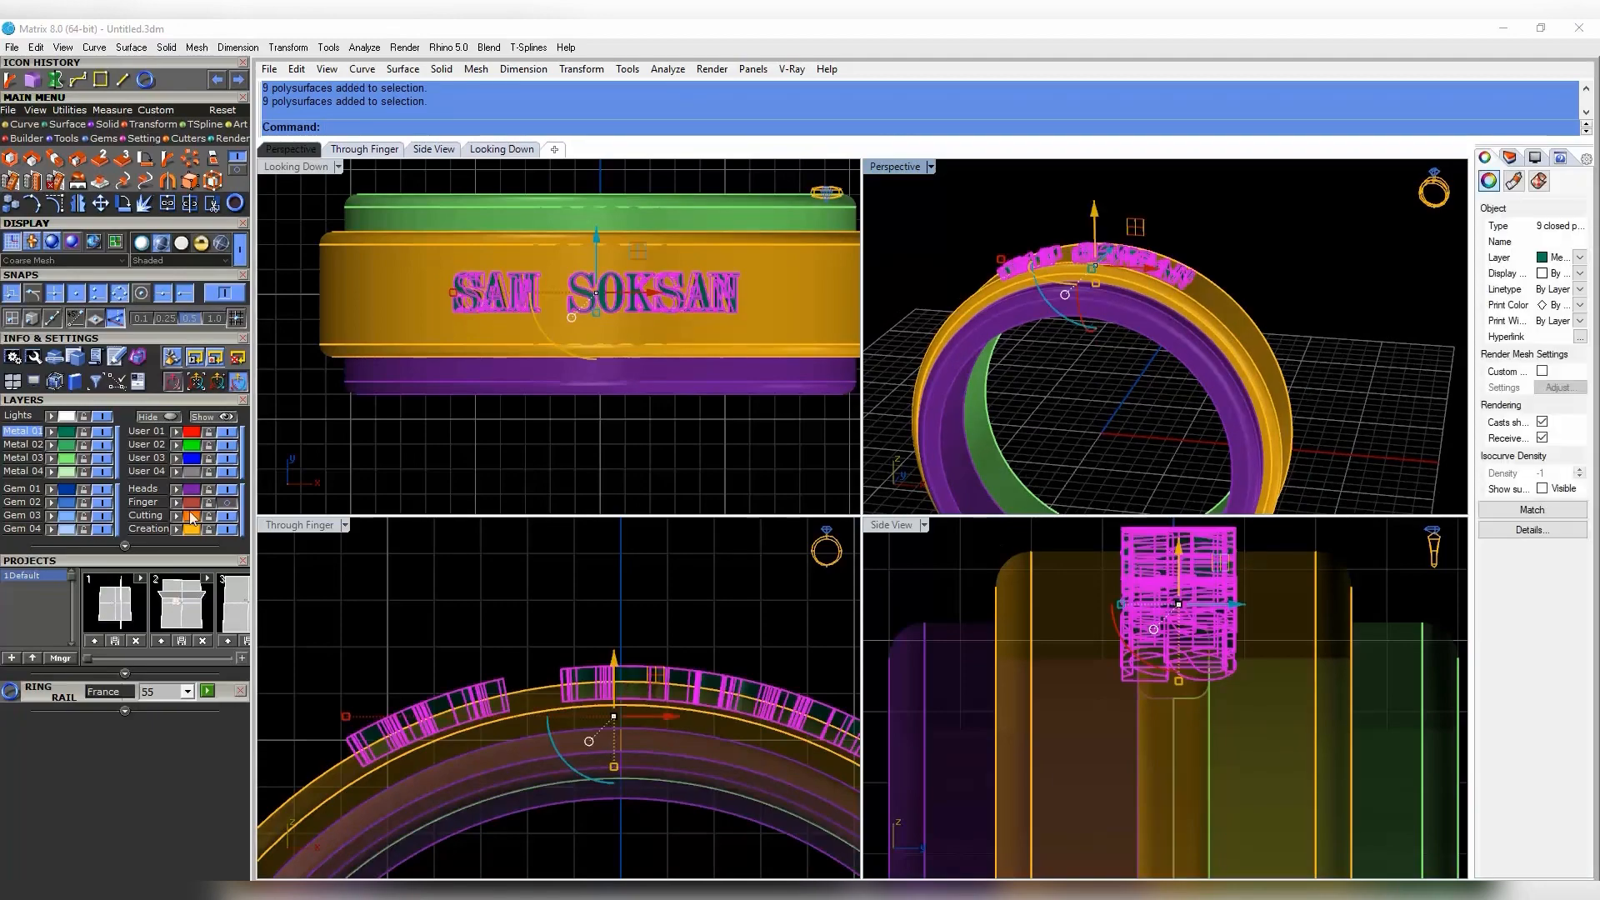
left_click(176, 529)
left_click(617, 457)
left_click_drag(414, 460, 780, 230)
scroll(1275, 365, "down", 2)
left_click_drag(1296, 345, 1252, 360, "shift")
scroll(625, 684, "down", 4)
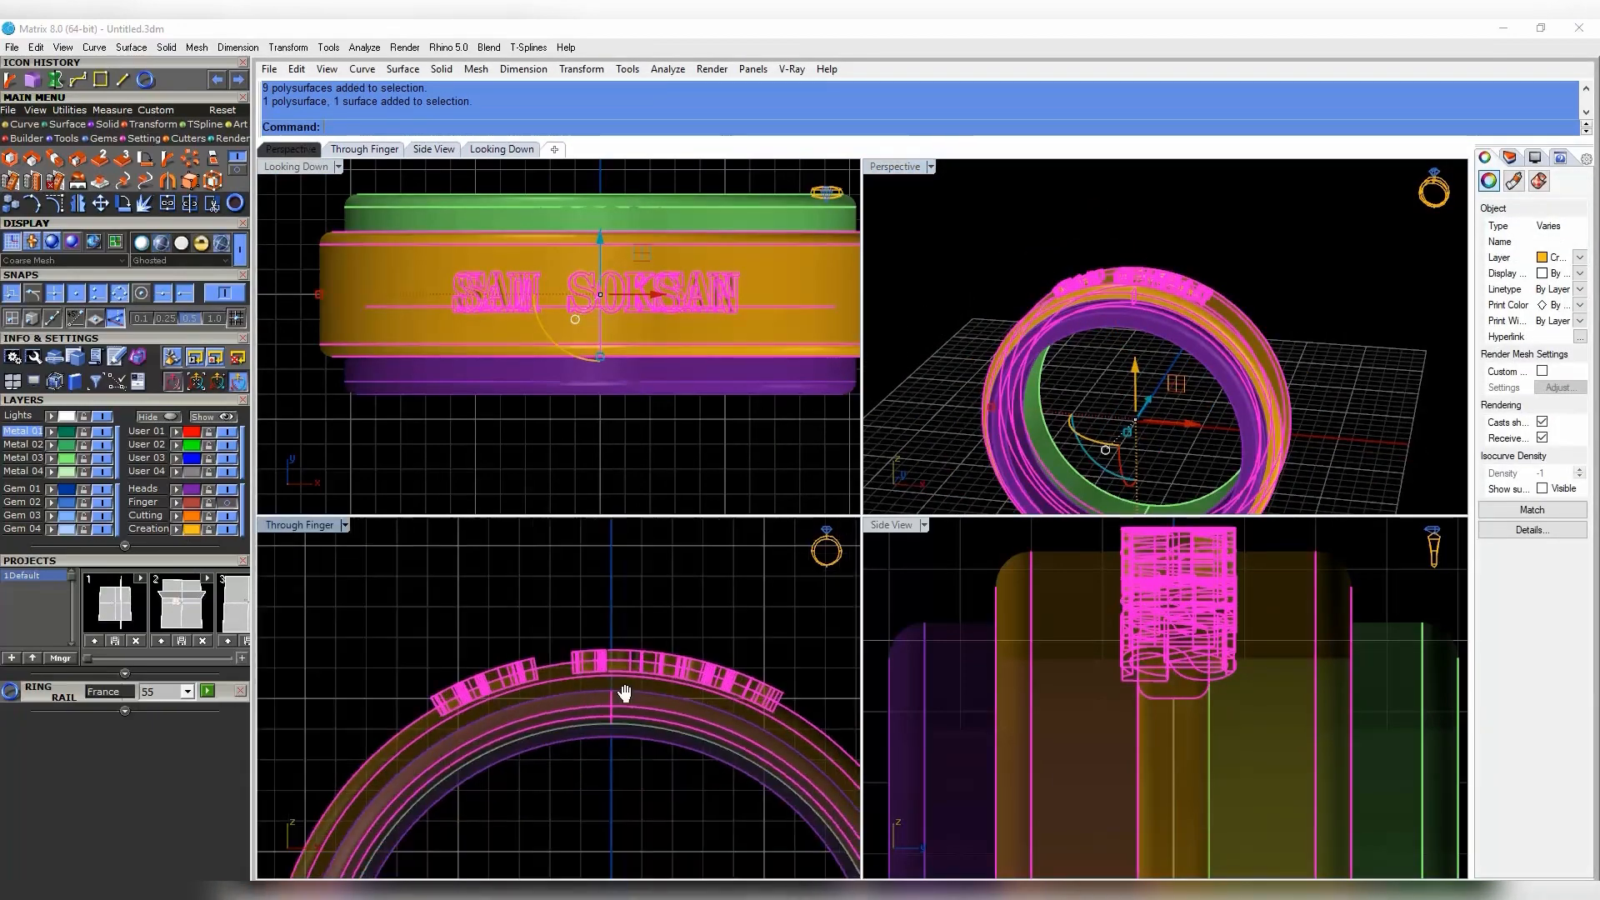
scroll(624, 692, "down", 5)
right_click_drag(625, 693, 608, 660)
- Rotate the selected letters and band about origin 0, flipping them under the ring
right_click_drag(1242, 417, 1279, 346)
left_click(123, 204)
scroll(596, 681, "down", 4)
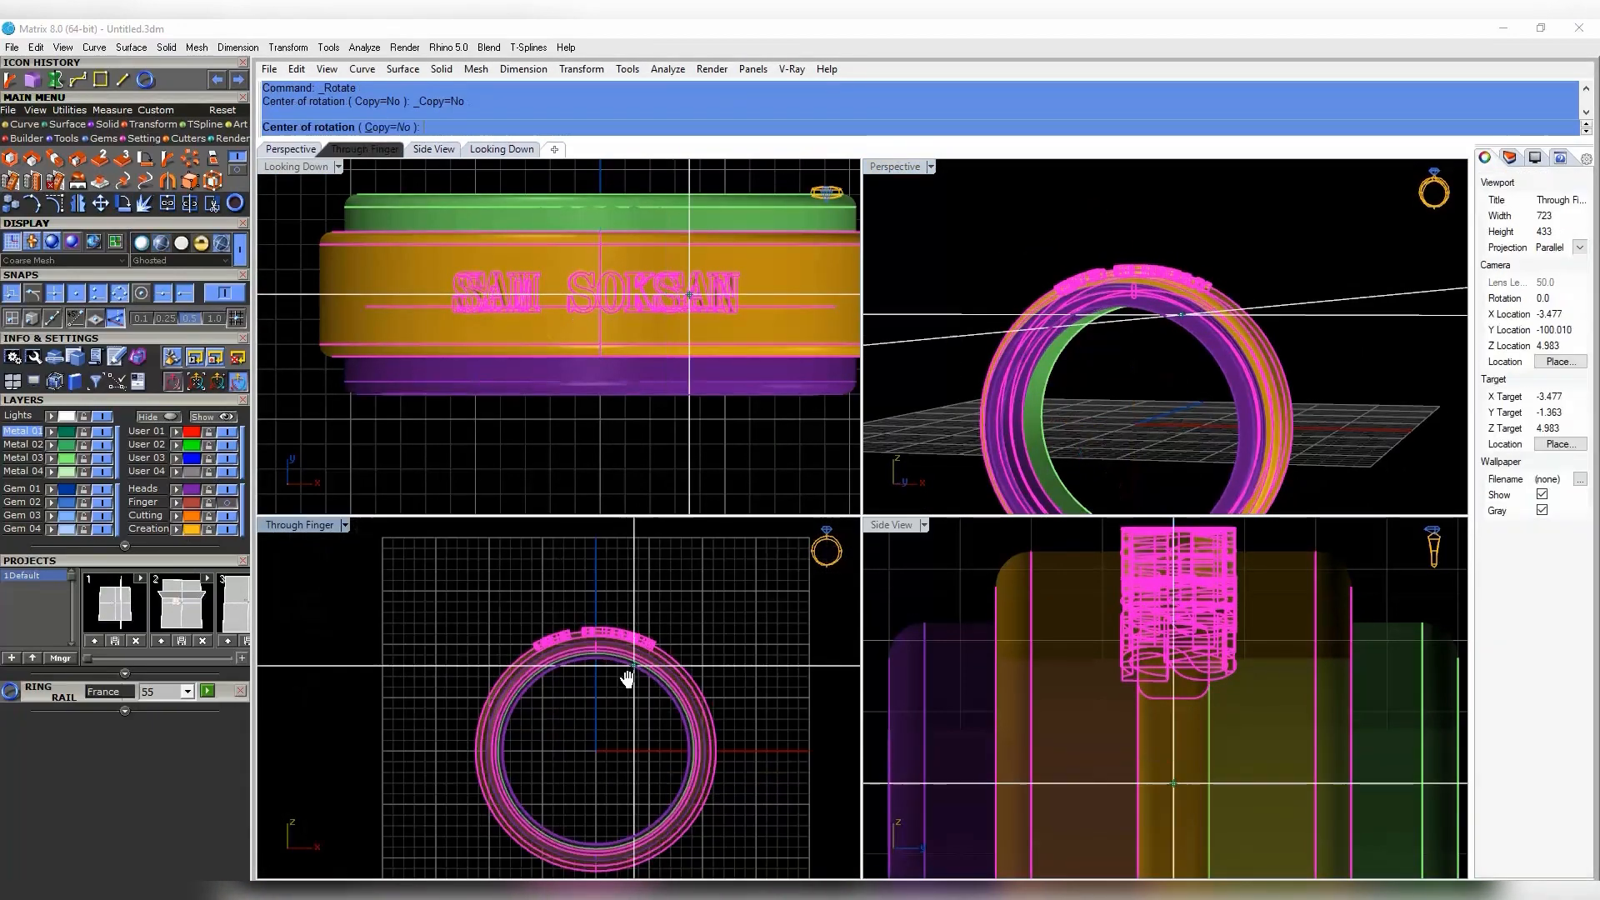
type("0")
key("Return")
right_click_drag(627, 675, 650, 609)
left_click(547, 619)
scroll(575, 624, "down", 4)
left_click(666, 838)
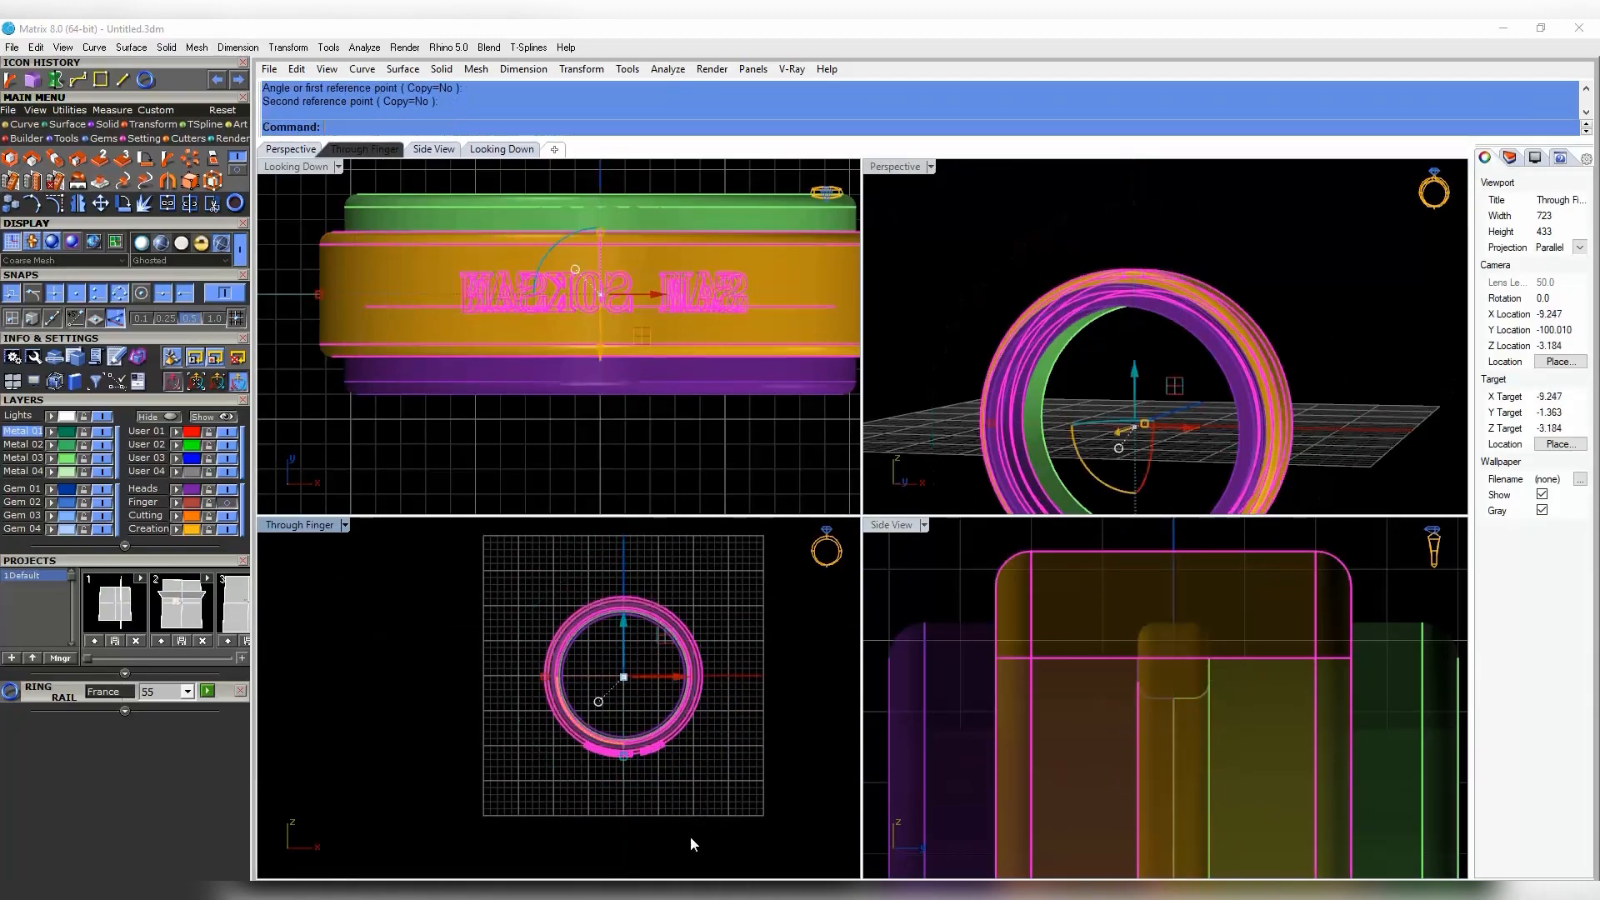
- Inspect the flipped lettering beneath the ring, then start a new text object with Te
left_click(692, 843)
right_click_drag(1246, 333, 1216, 441)
scroll(1208, 417, "down", 3)
scroll(688, 346, "down", 6)
right_click_drag(698, 345, 611, 350)
right_click_drag(1158, 483, 1169, 350)
scroll(1171, 375, "up", 6)
right_click_drag(1170, 379, 1124, 402)
scroll(1141, 375, "down", 6)
scroll(1123, 392, "up", 7)
scroll(637, 379, "down", 2)
right_click_drag(638, 379, 627, 414)
type("Te")
key("Return")
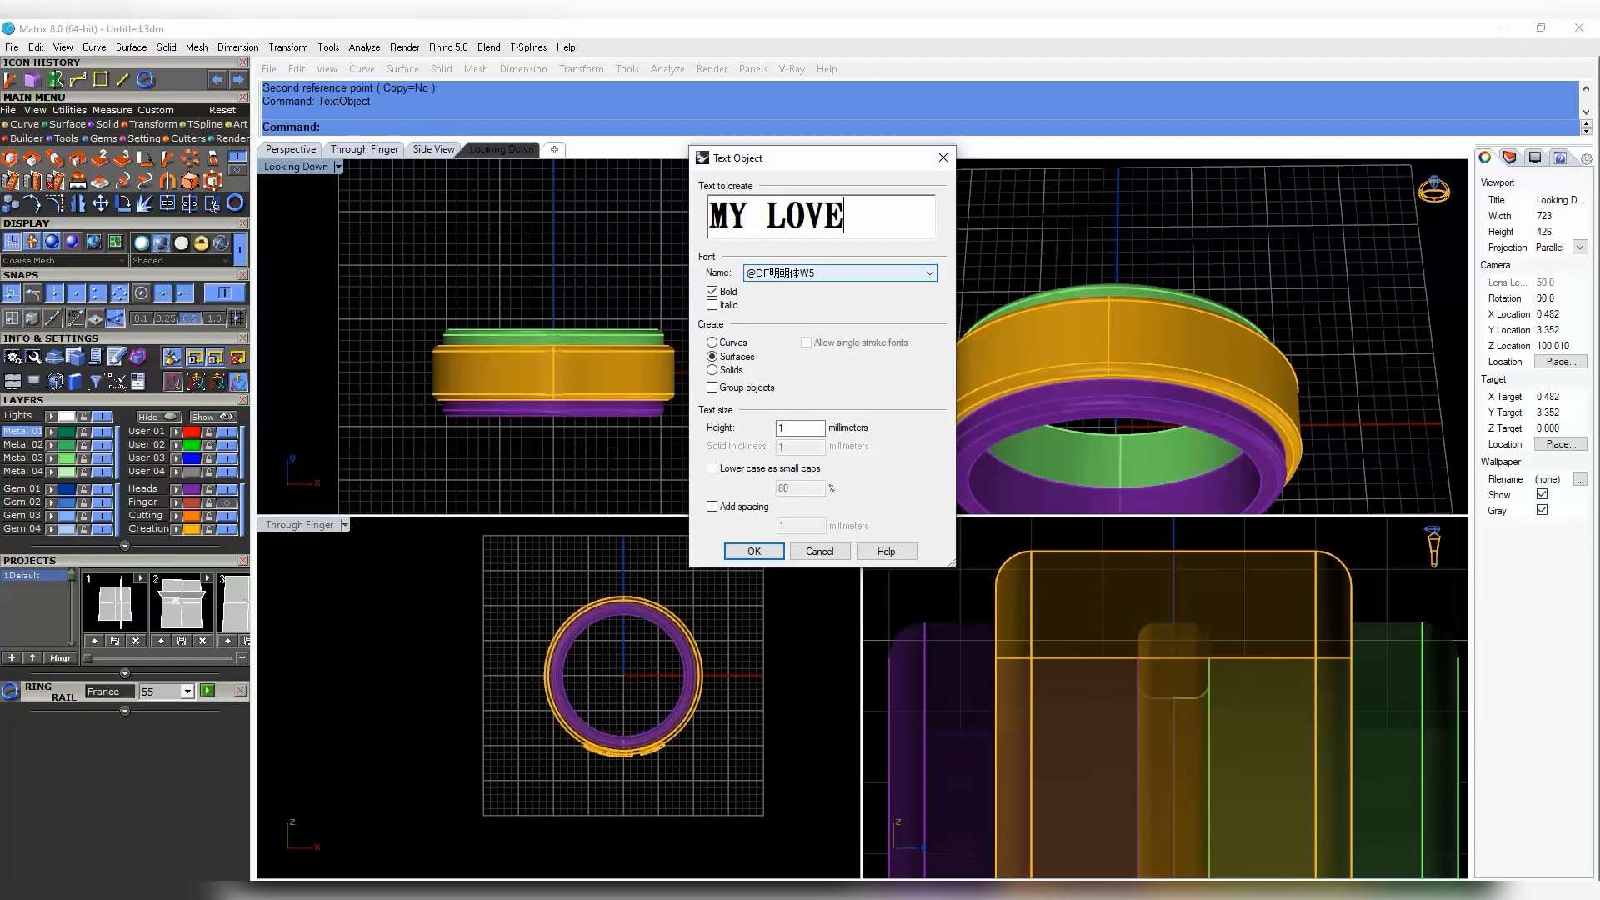
- Place the bold, 1 mm MY LOVE surface text and move it up onto the ring
left_click(753, 551)
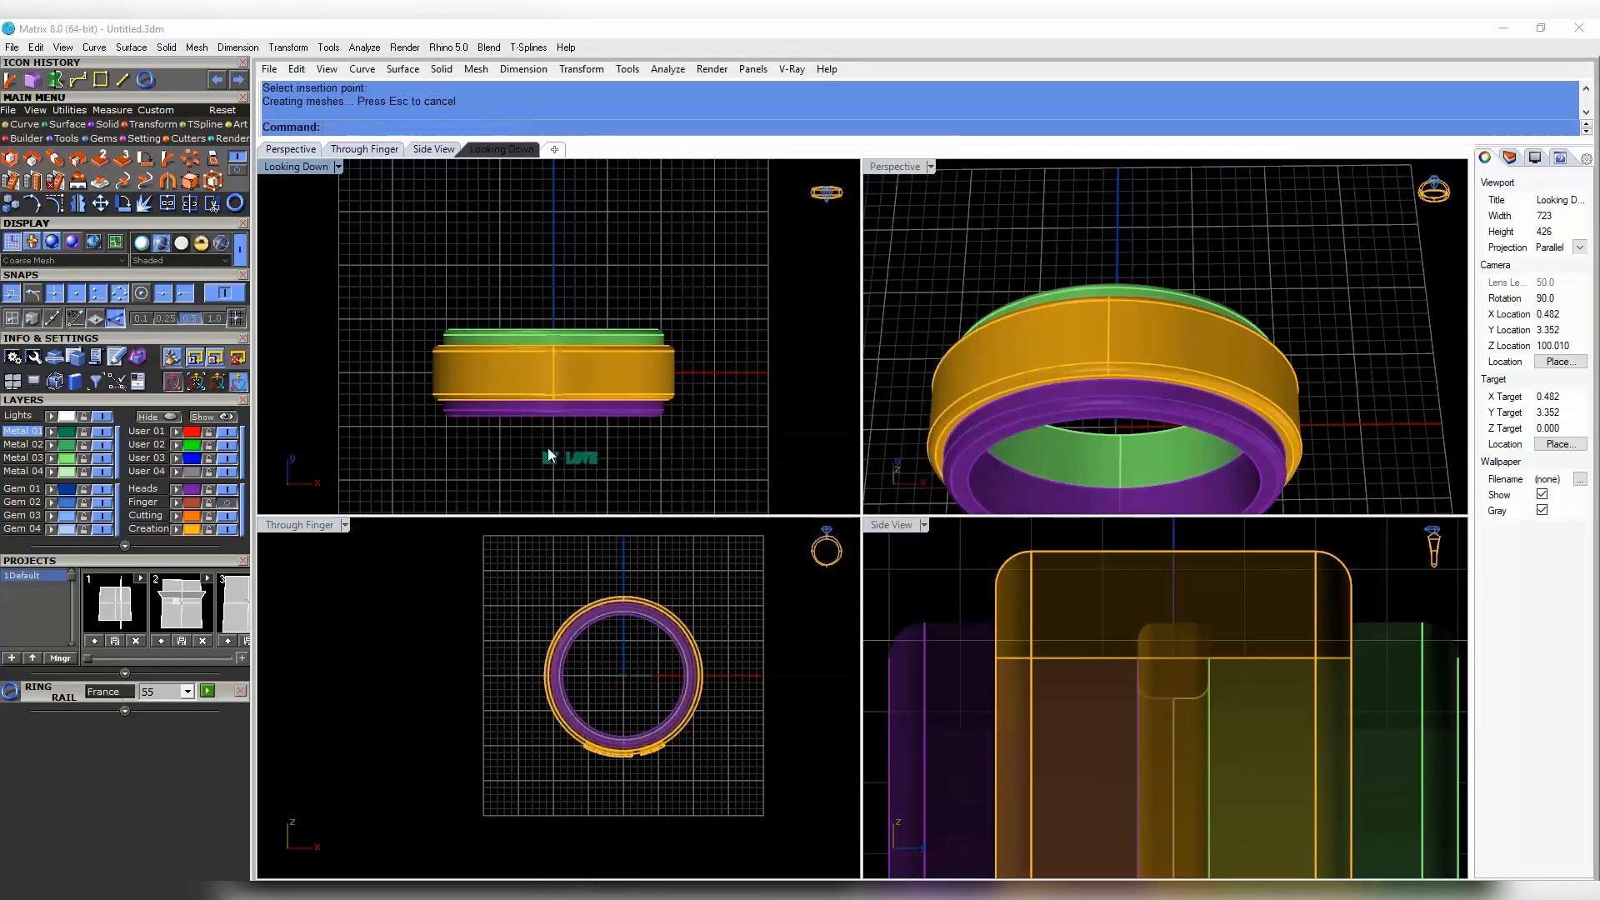
scroll(549, 456, "up", 6)
left_click(556, 466)
left_click(339, 167)
right_click_drag(558, 468, 572, 434)
left_click(385, 123)
left_click_drag(624, 413, 594, 252)
- Scale the MY LOVE text up uniformly, undoing an accidental band move
scroll(518, 290, "up", 10)
right_click_drag(521, 304, 516, 338)
left_click_drag(508, 333, 418, 289, "shift")
left_click_drag(647, 269, 646, 280)
key("ctrl+z")
scroll(648, 308, "down", 12)
- Reposition MY LOVE so it sits just above the top of the ring
left_click(653, 675)
scroll(602, 334, "up", 12)
right_click_drag(602, 334, 613, 373)
scroll(611, 347, "up", 4)
left_click_drag(608, 361, 607, 364)
scroll(635, 388, "down", 10)
right_click_drag(651, 670, 610, 729)
left_click(638, 647)
left_click(600, 693)
left_click(640, 716)
scroll(625, 685, "up", 6)
left_click_drag(599, 728, 615, 615)
scroll(613, 604, "up", 5)
- Fine-tune MY LOVE's height and offset its surfaces into solid letters
right_click_drag(686, 667, 643, 660)
right_click(750, 615)
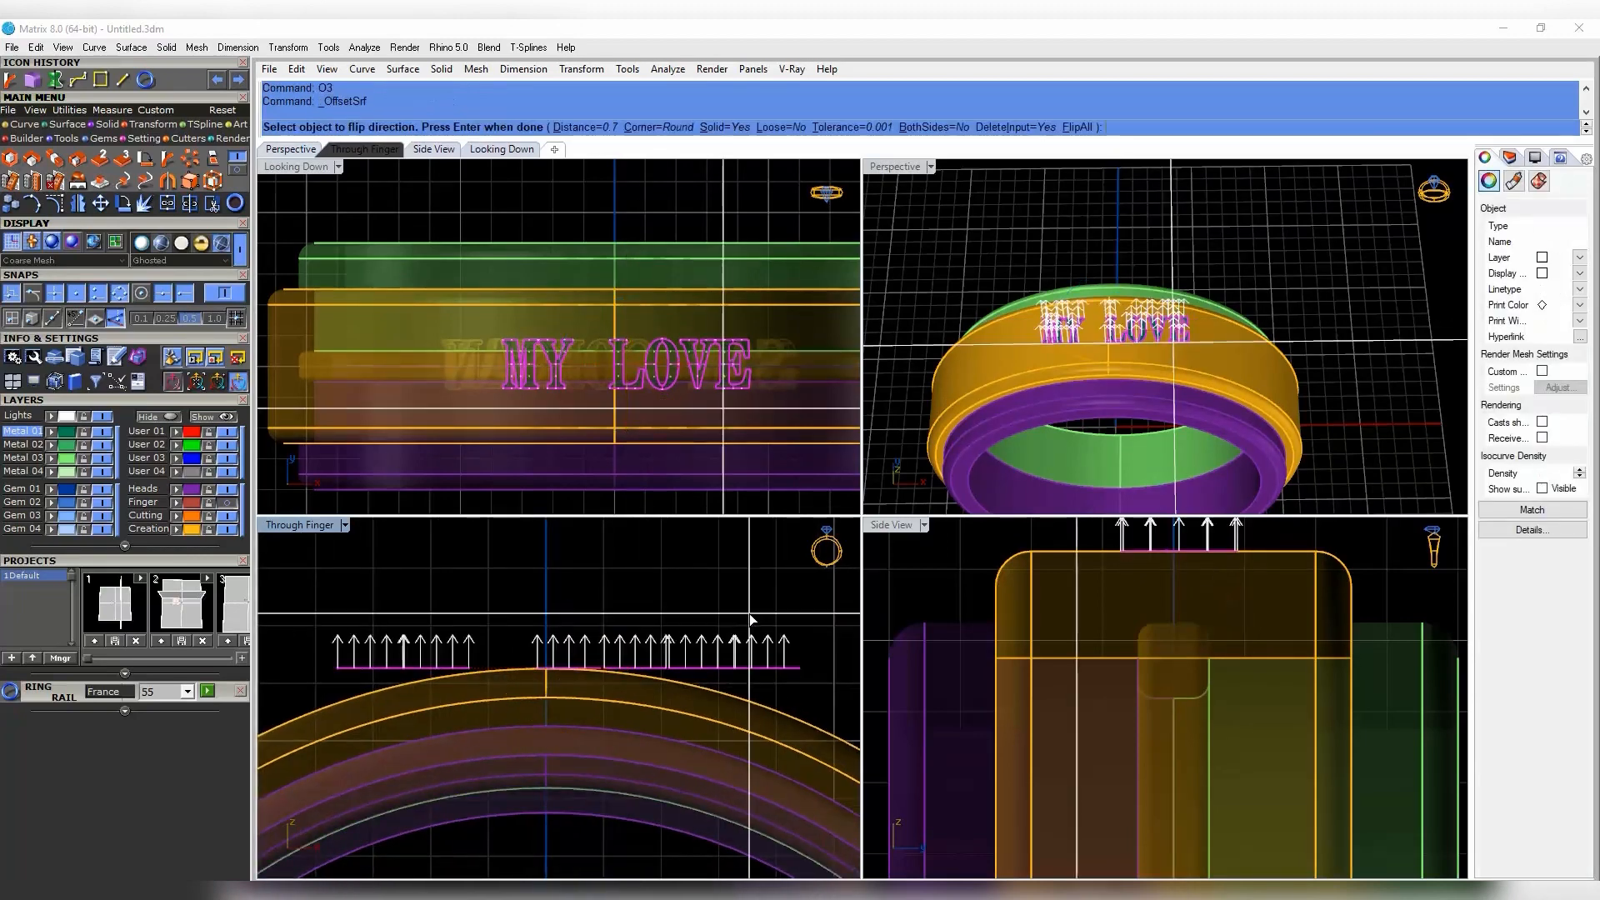
right_click(751, 615)
- Bend the right and left halves of MY LOVE along the ring's curve
left_click(163, 162)
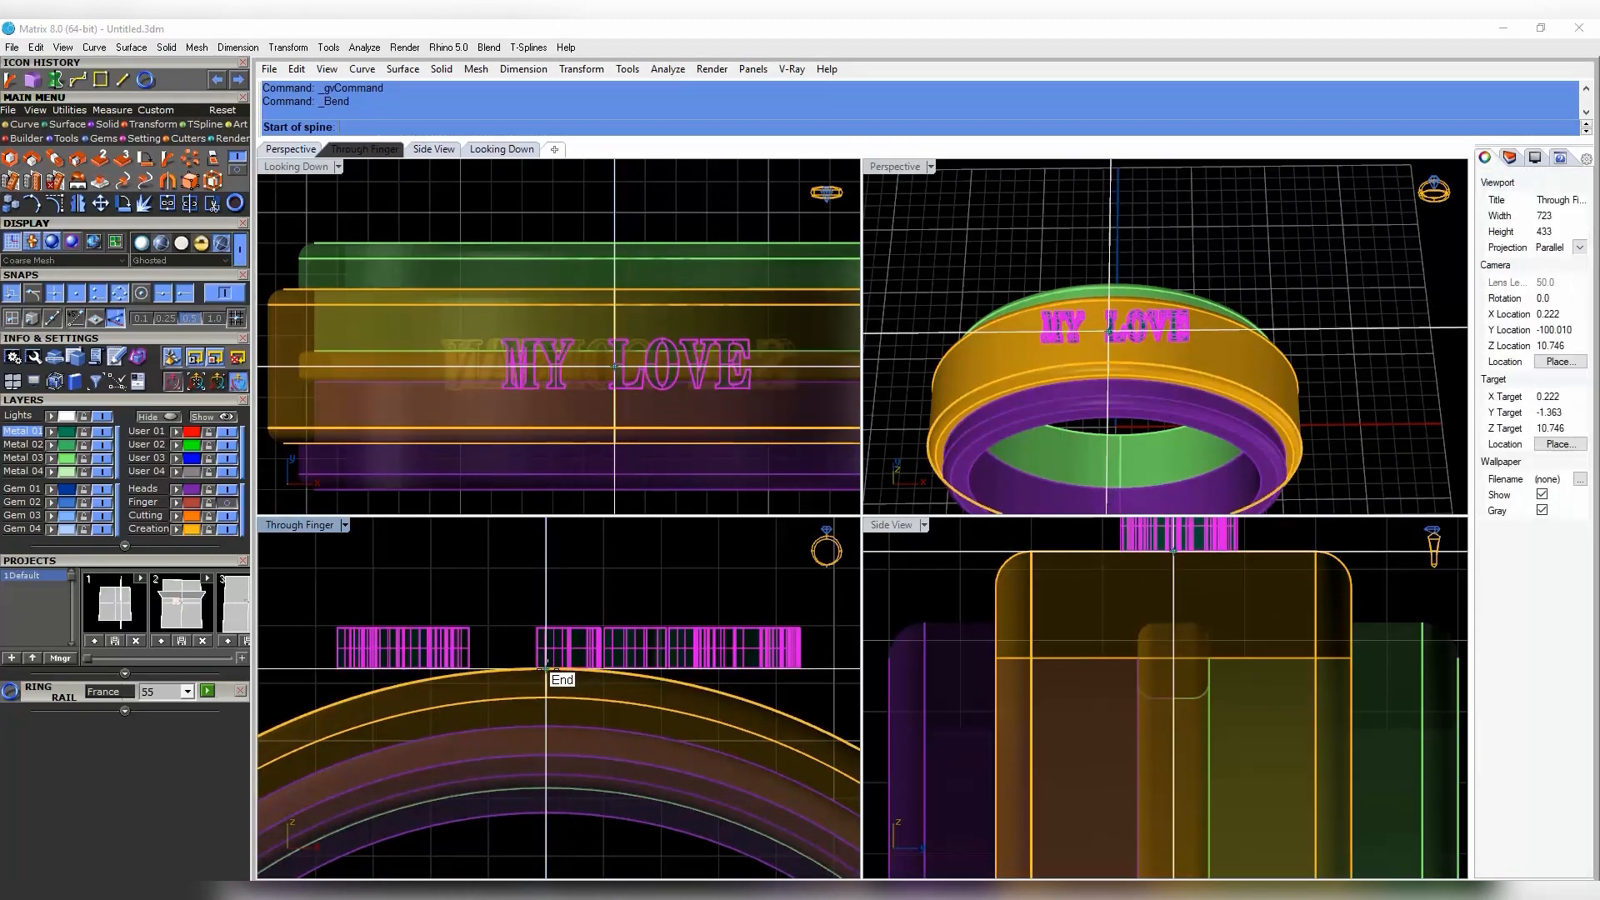
left_click(545, 669)
right_click_drag(667, 673, 572, 670)
left_click(752, 676)
left_click(651, 707)
right_click_drag(650, 708, 777, 700)
right_click(666, 692)
left_click(575, 663)
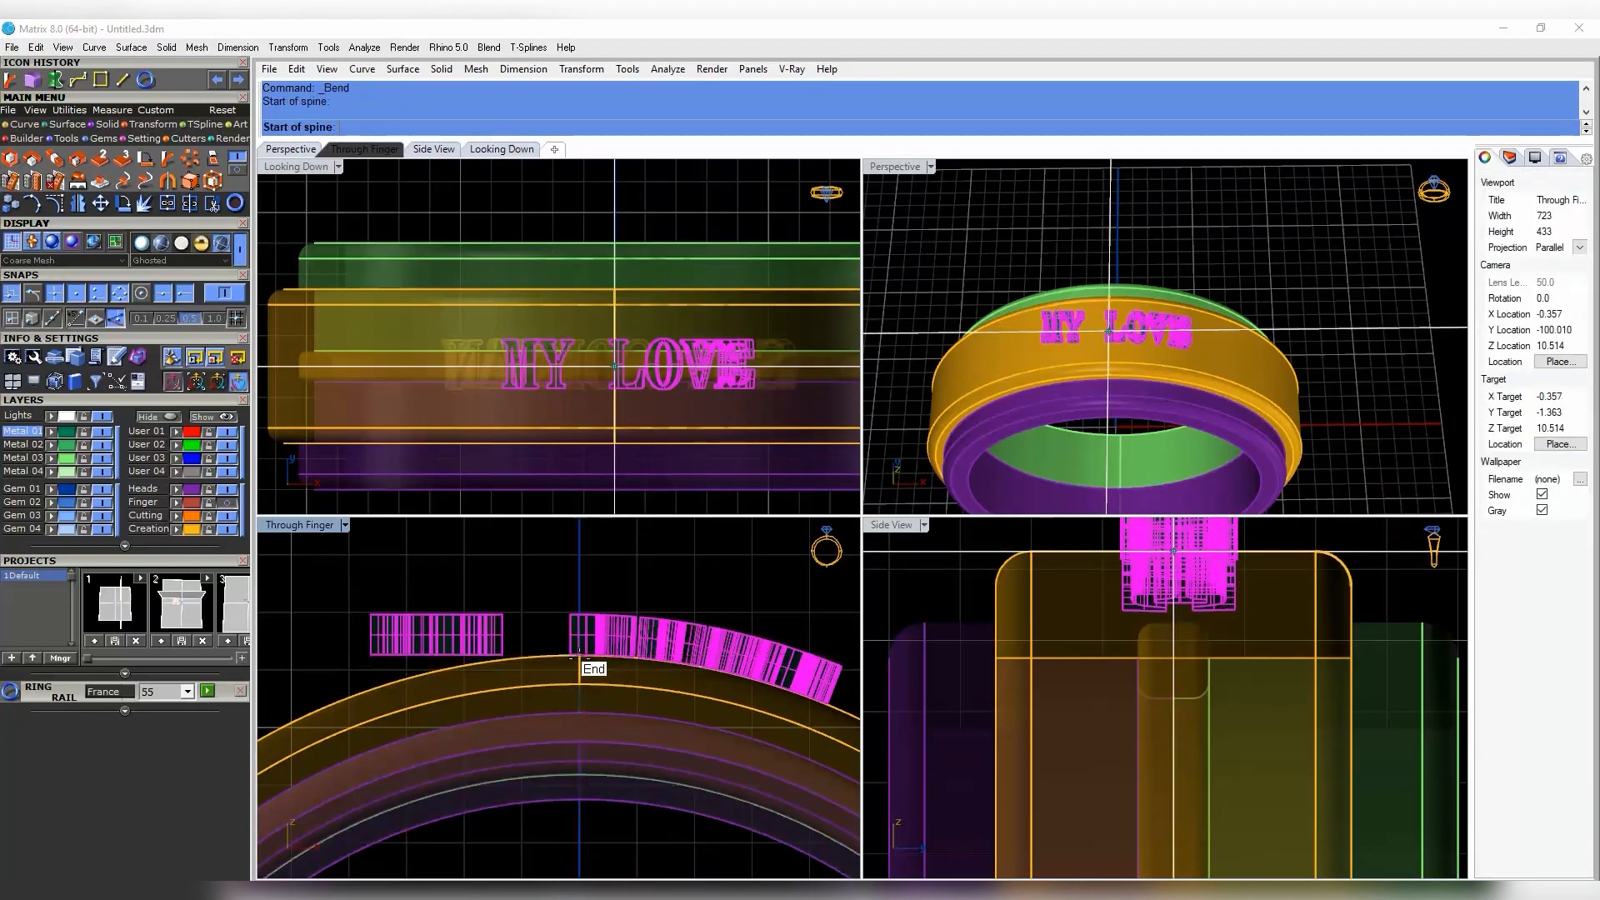
right_click_drag(483, 662, 570, 662)
left_click(393, 663)
- Lower the bent MY LOVE letters into the band and select all six letters
left_click(421, 708)
scroll(367, 713, "down", 4)
left_click_drag(573, 623, 576, 638)
key("Escape")
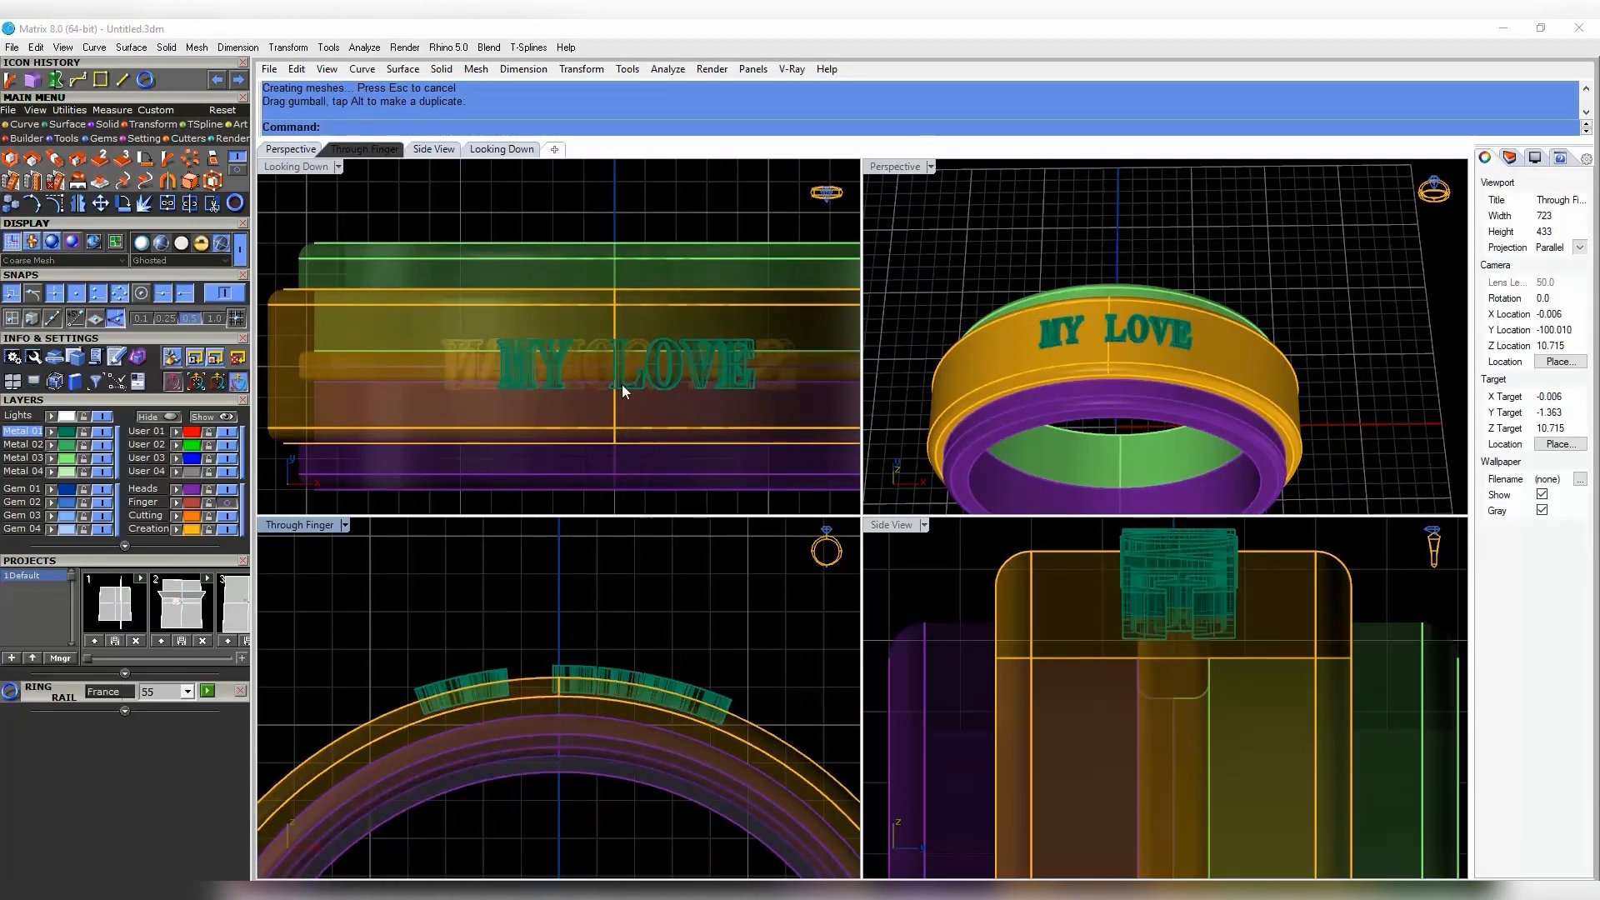
right_click_drag(621, 383, 644, 321)
scroll(645, 321, "down", 4)
scroll(461, 606, "down", 6)
left_click_drag(404, 611, 637, 695)
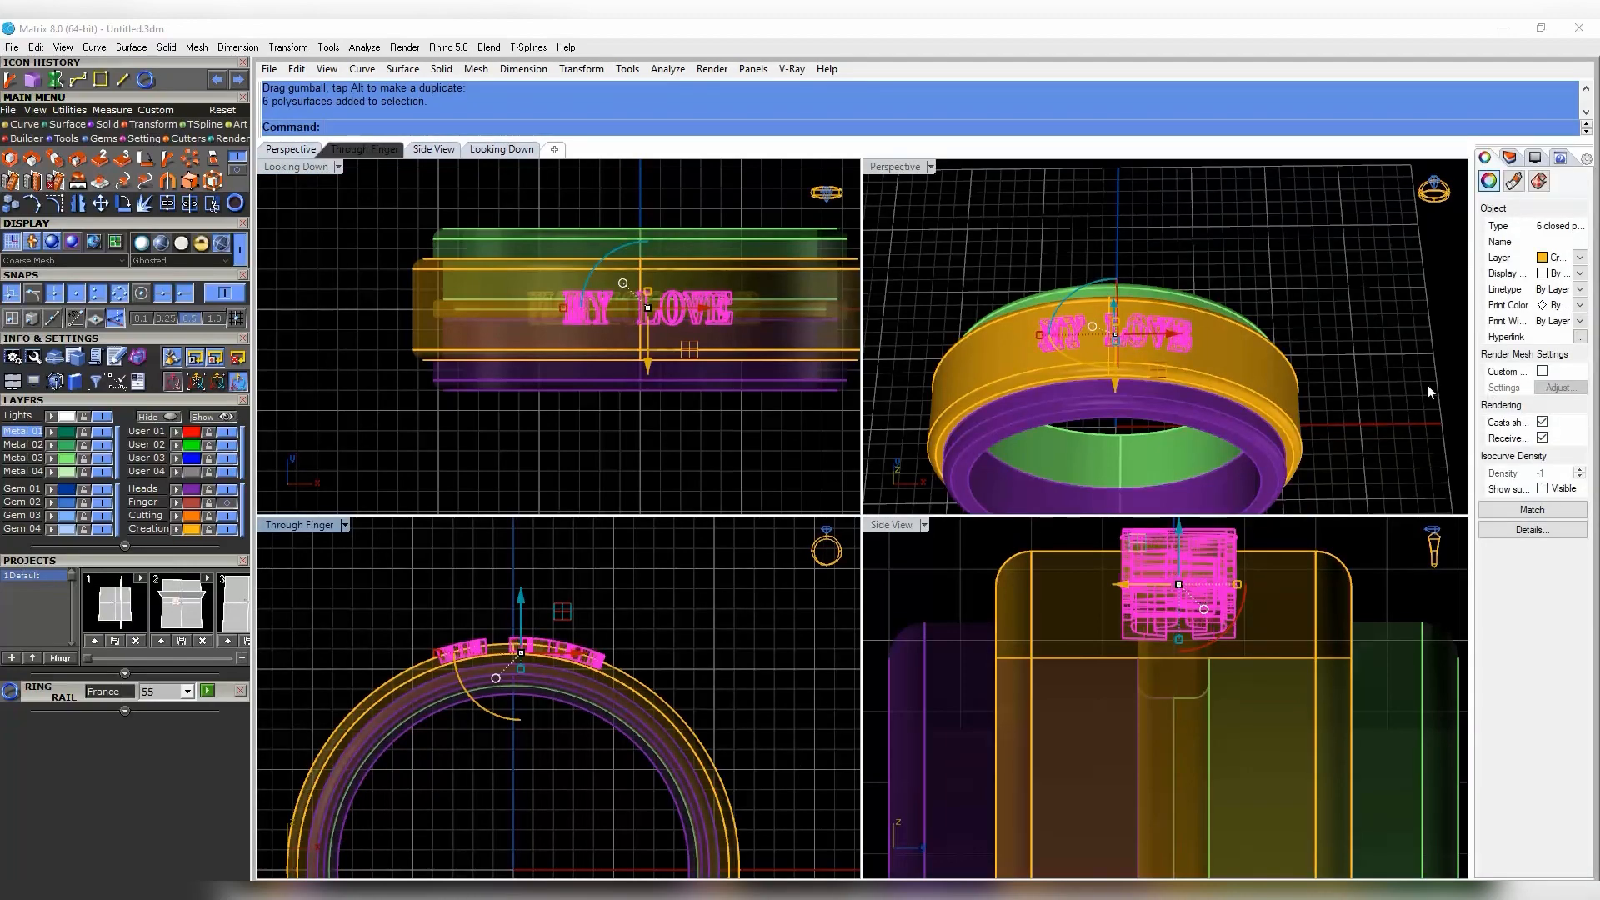
- Select the orange band, undoing an accidental move of it
left_click(1427, 392)
right_click_drag(1234, 359, 1200, 350)
scroll(1176, 333, "down", 4)
scroll(1207, 337, "up", 4)
left_click(1206, 339)
scroll(1208, 383, "down", 4)
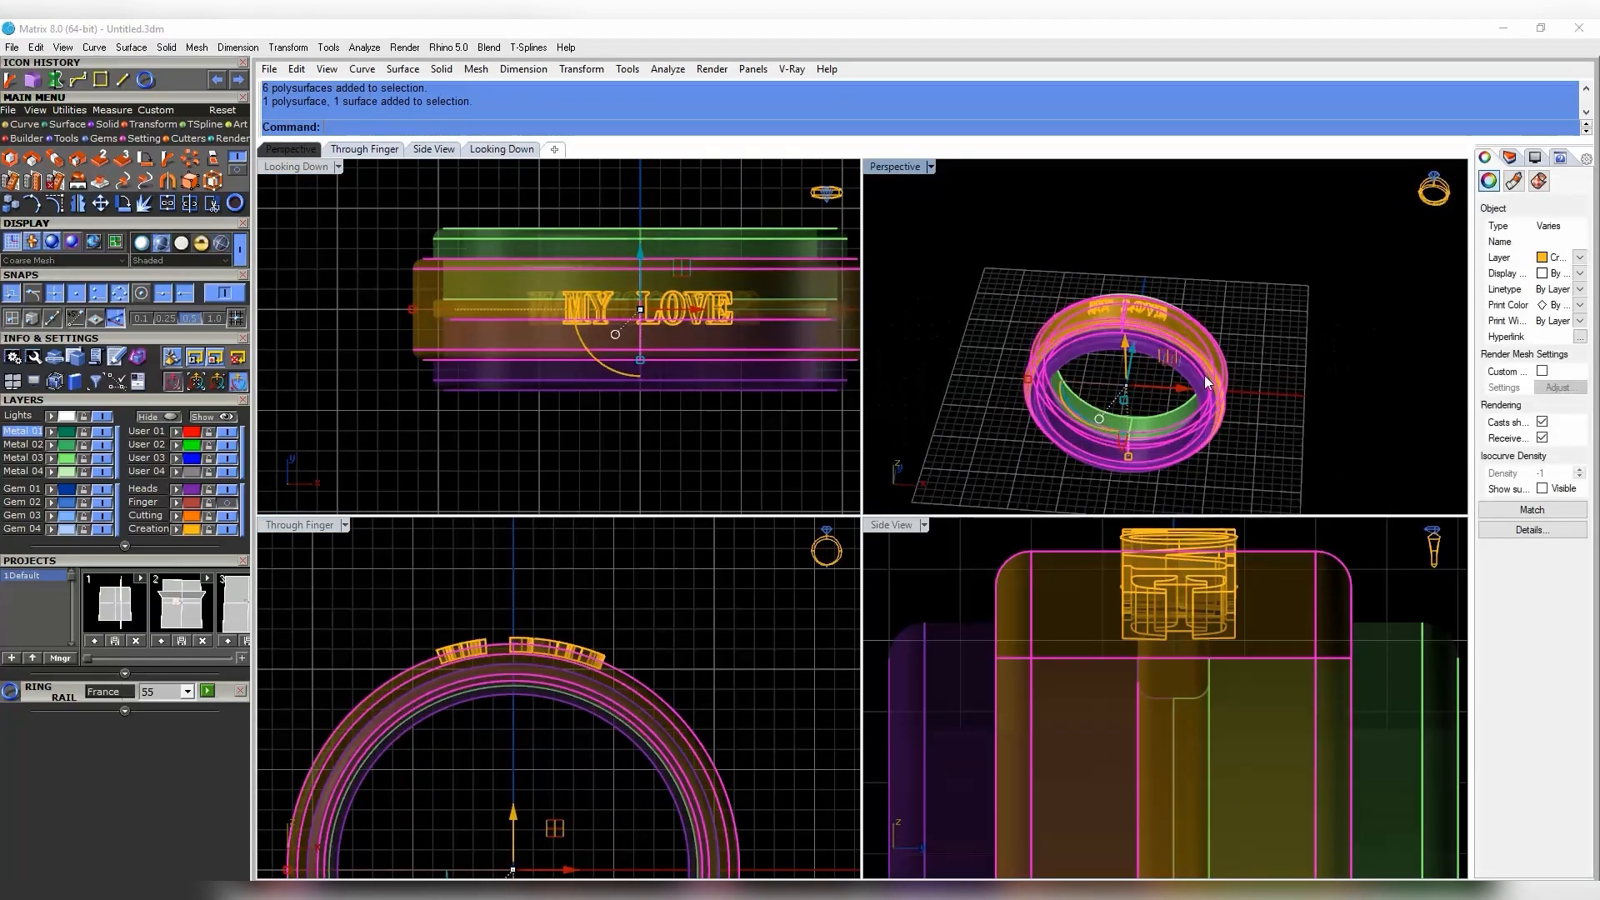
left_click_drag(1103, 292, 1146, 311)
key("ctrl+z")
scroll(1146, 311, "up", 8)
left_click(1075, 292)
left_click_drag(963, 243, 1232, 352, "shift")
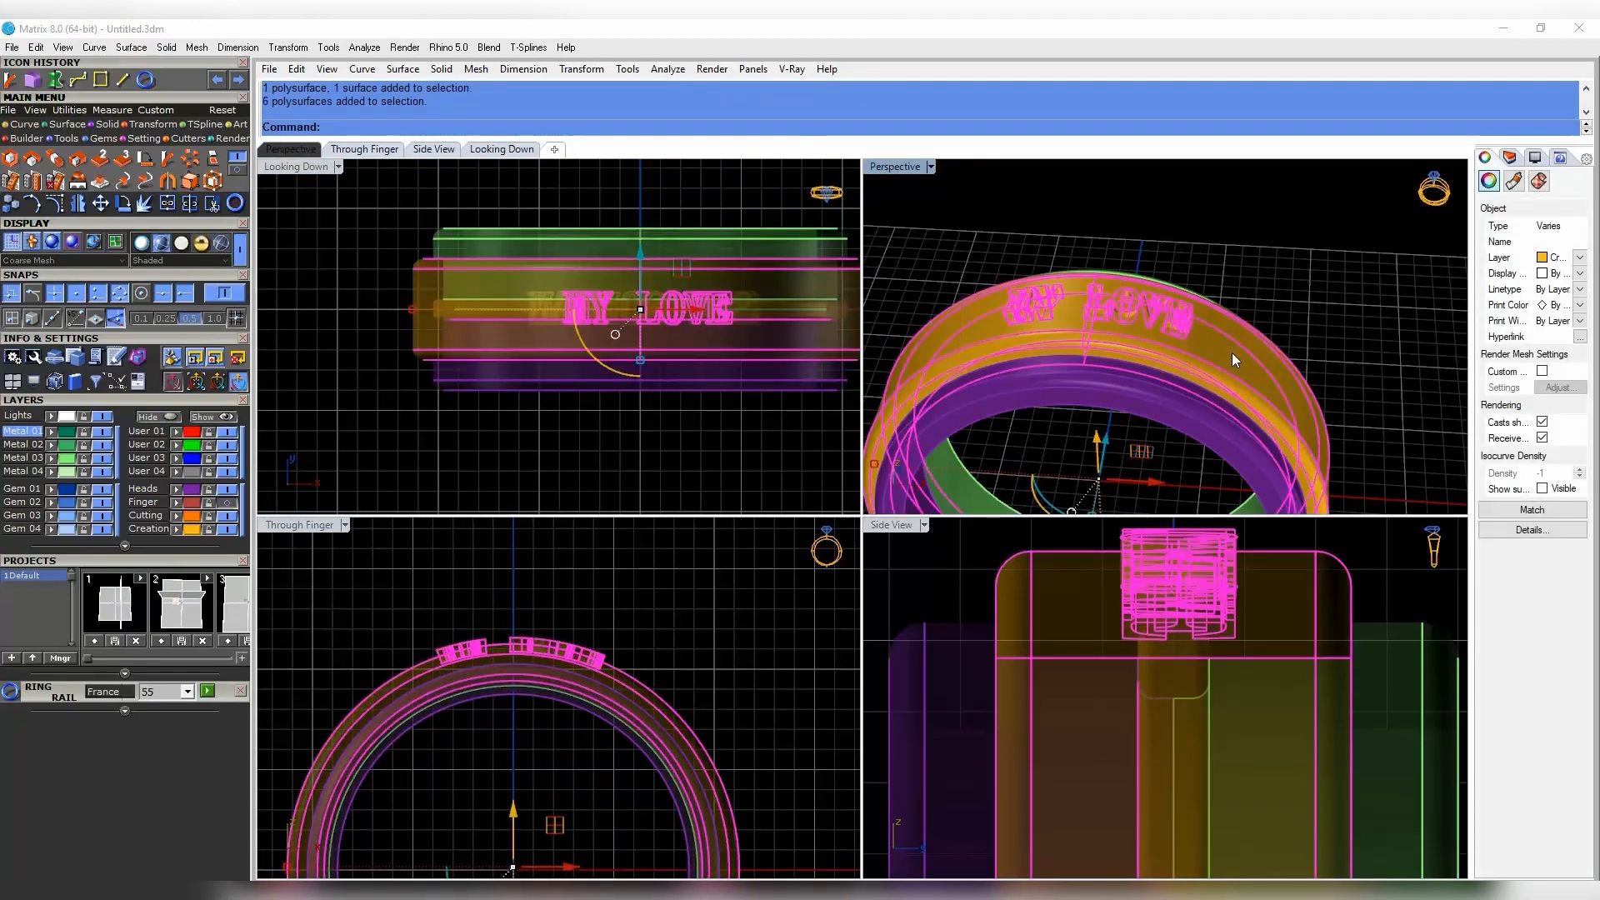
scroll(638, 405, "down", 8)
- Select the grouped ring and begin rotating it about origin 0
scroll(623, 635, "down", 6)
right_click_drag(643, 681, 642, 631)
key("ctrl+z")
left_click_drag(451, 842, 702, 784, "shift")
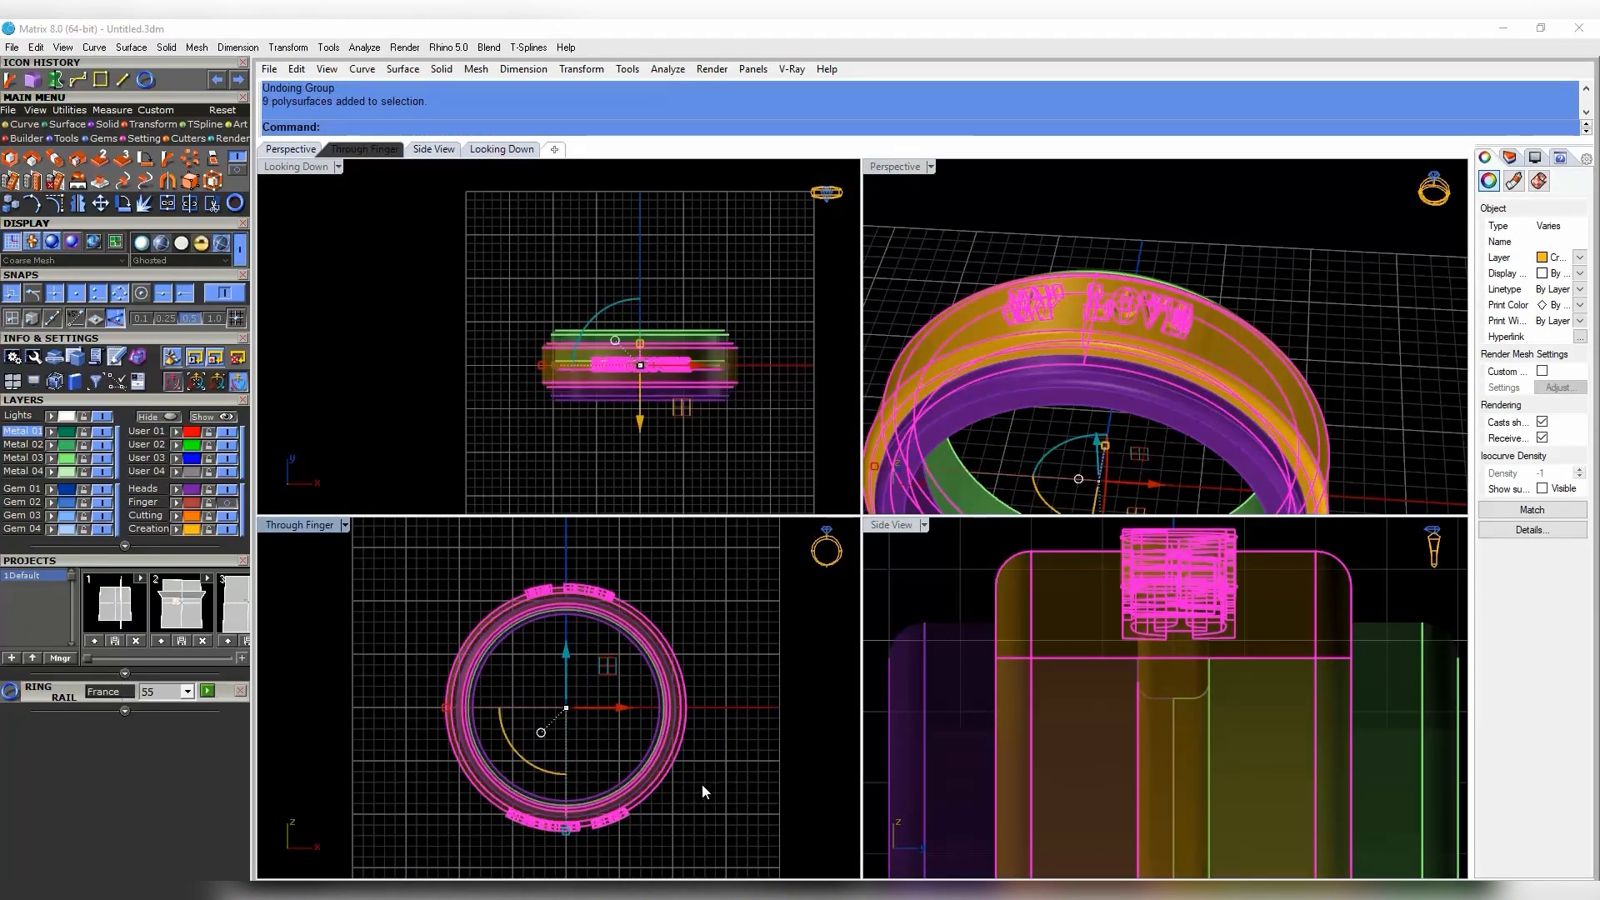
key("ctrl+g")
left_click(709, 754)
scroll(1142, 353, "down", 2)
right_click_drag(1117, 385, 1025, 509)
double_click(891, 169)
scroll(1042, 333, "down", 5)
left_click(998, 516)
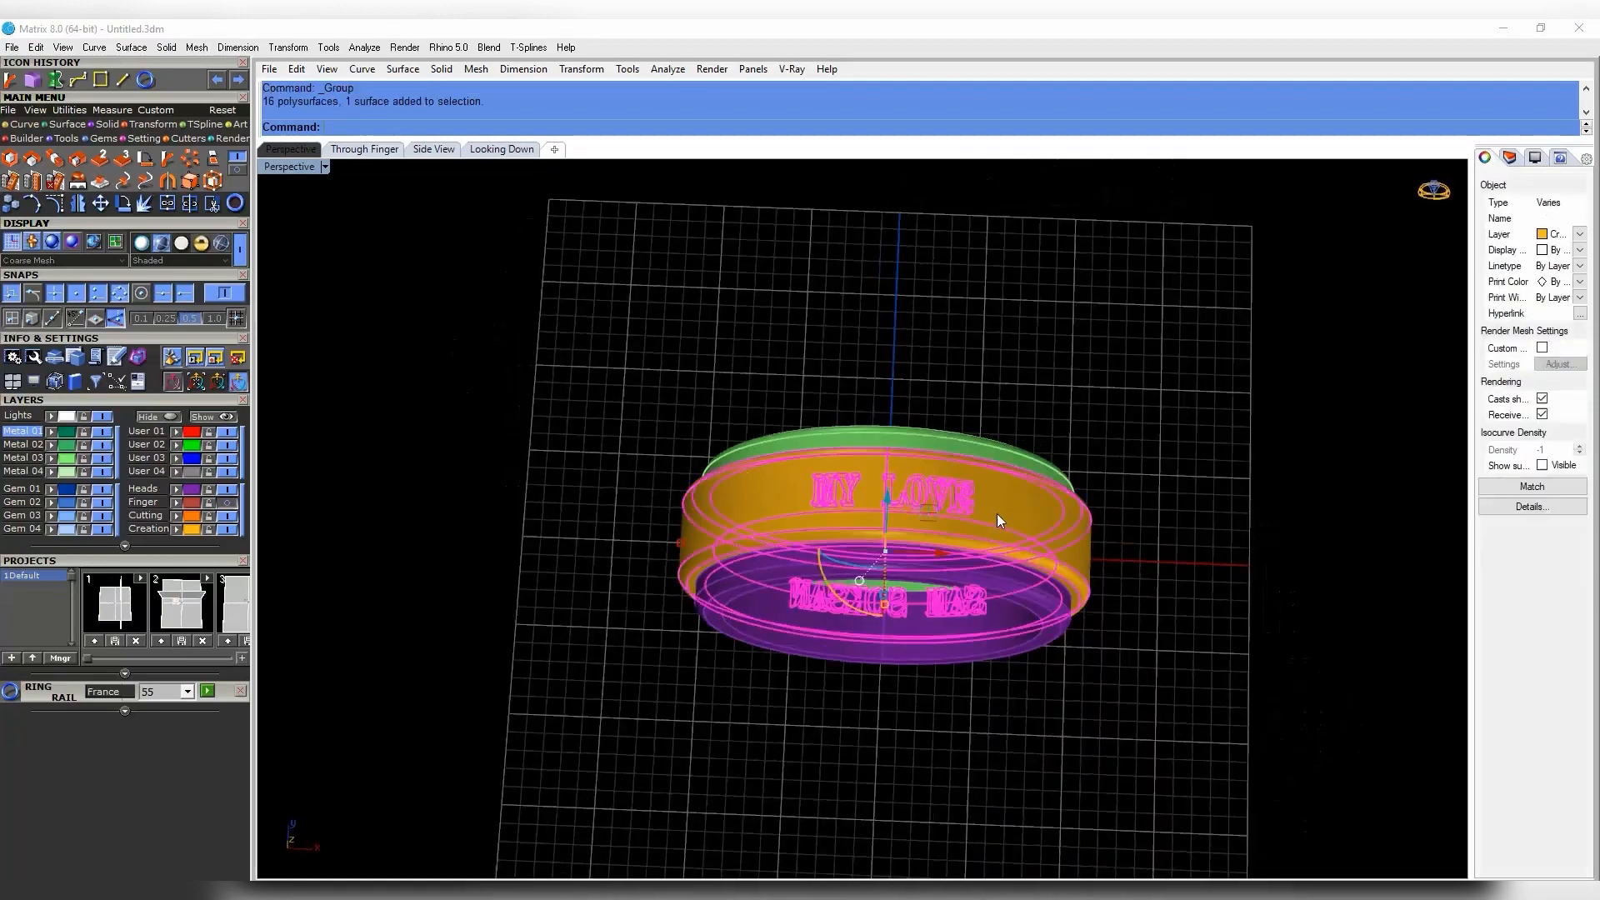
double_click(310, 171)
left_click(127, 209)
type("0")
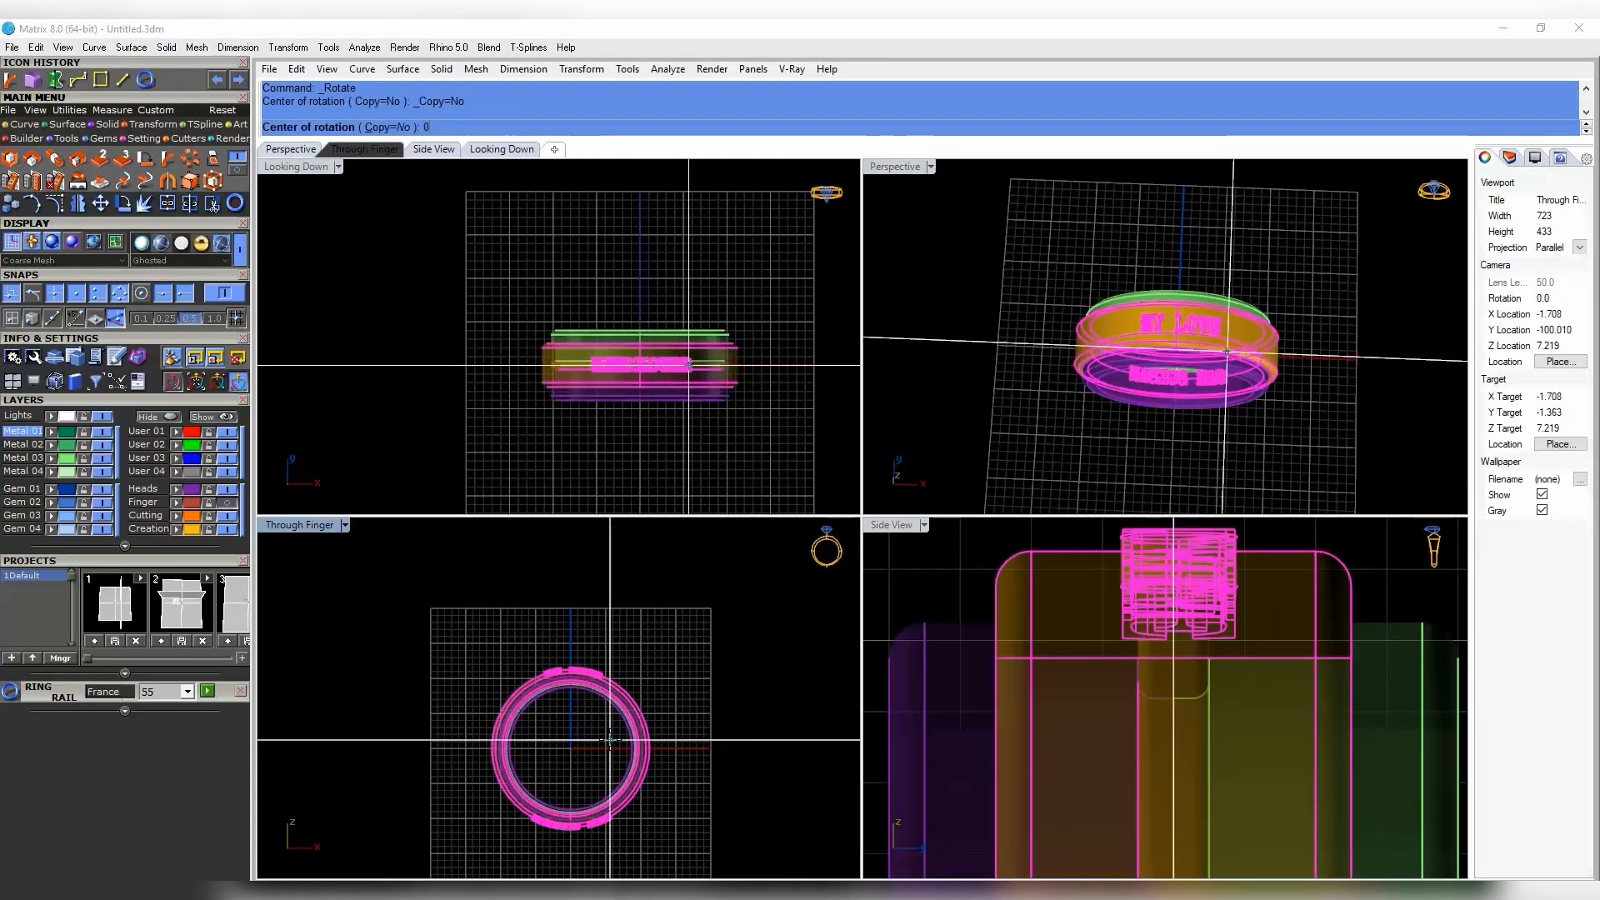
key("Return")
key("Return")
left_click(1301, 421)
right_click_drag(1301, 421, 1223, 300)
scroll(1223, 301, "up", 5)
left_click(1224, 301)
left_click(716, 596)
left_click(124, 203)
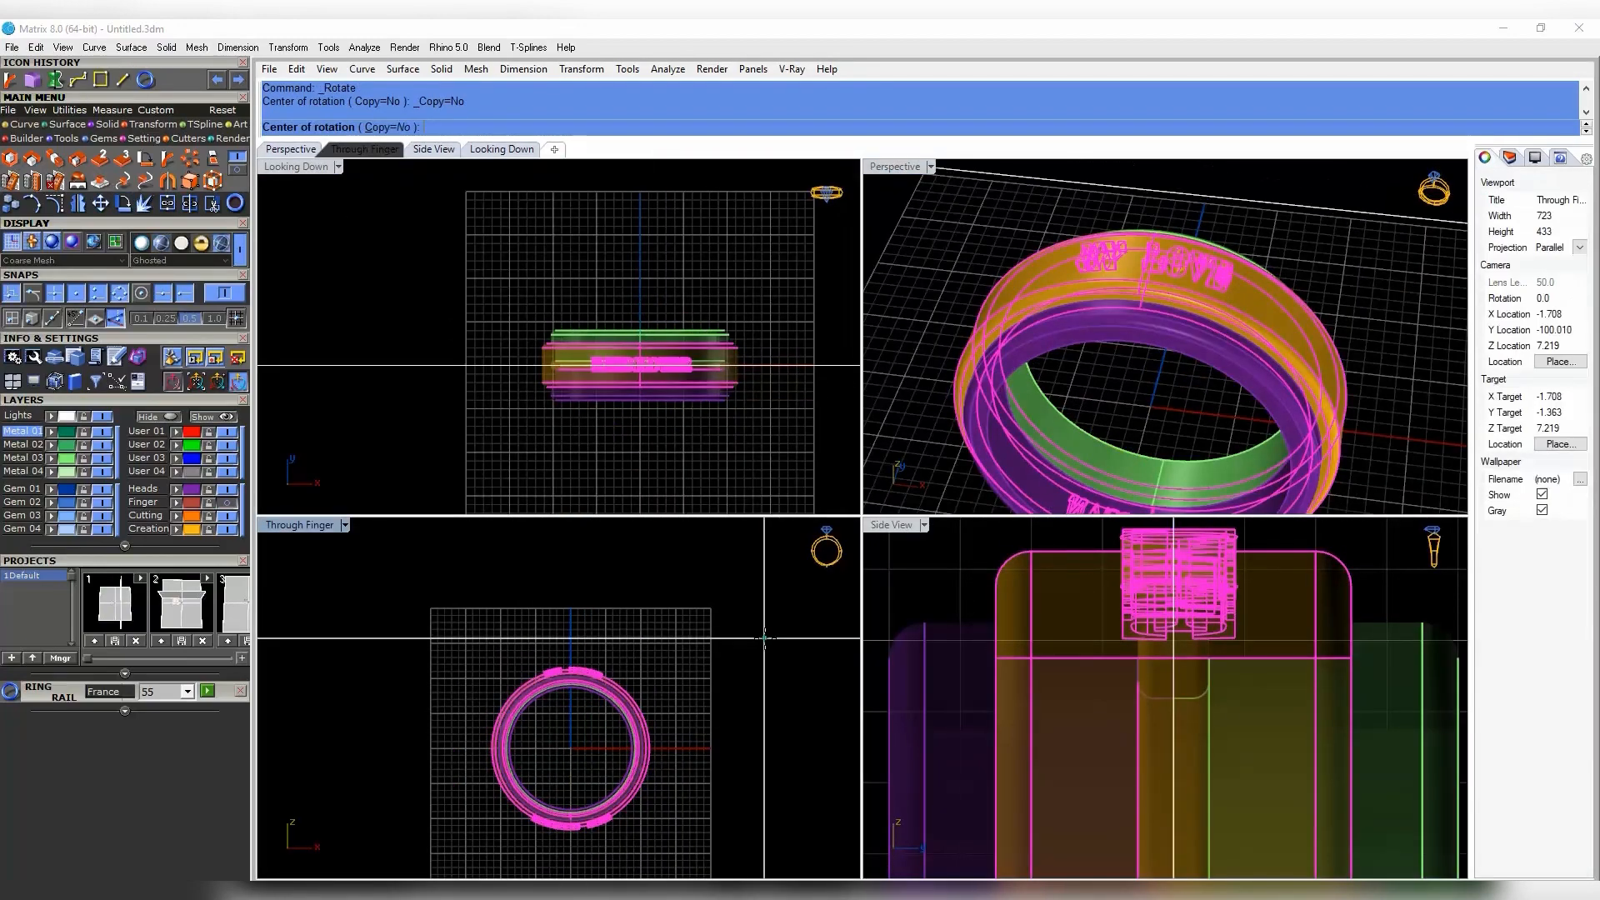
type("0")
key("Return")
left_click(572, 608)
right_click_drag(717, 821, 723, 729)
left_click(636, 842)
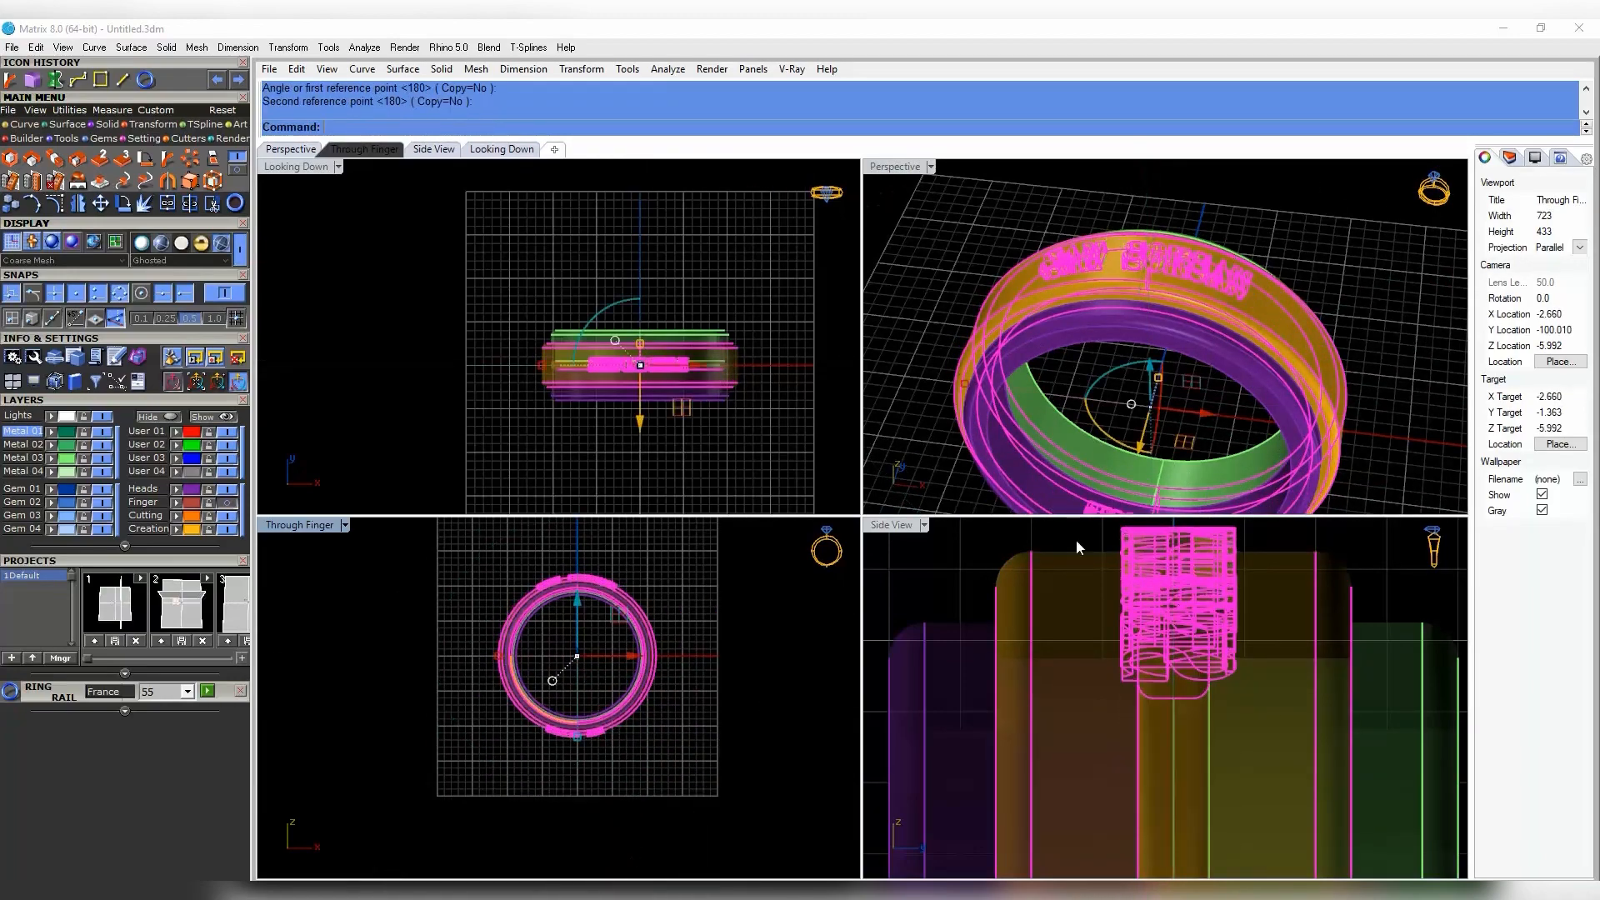
left_click(1165, 373)
right_click_drag(1165, 373, 1008, 350)
scroll(1078, 272, "down", 4)
scroll(618, 417, "up", 5)
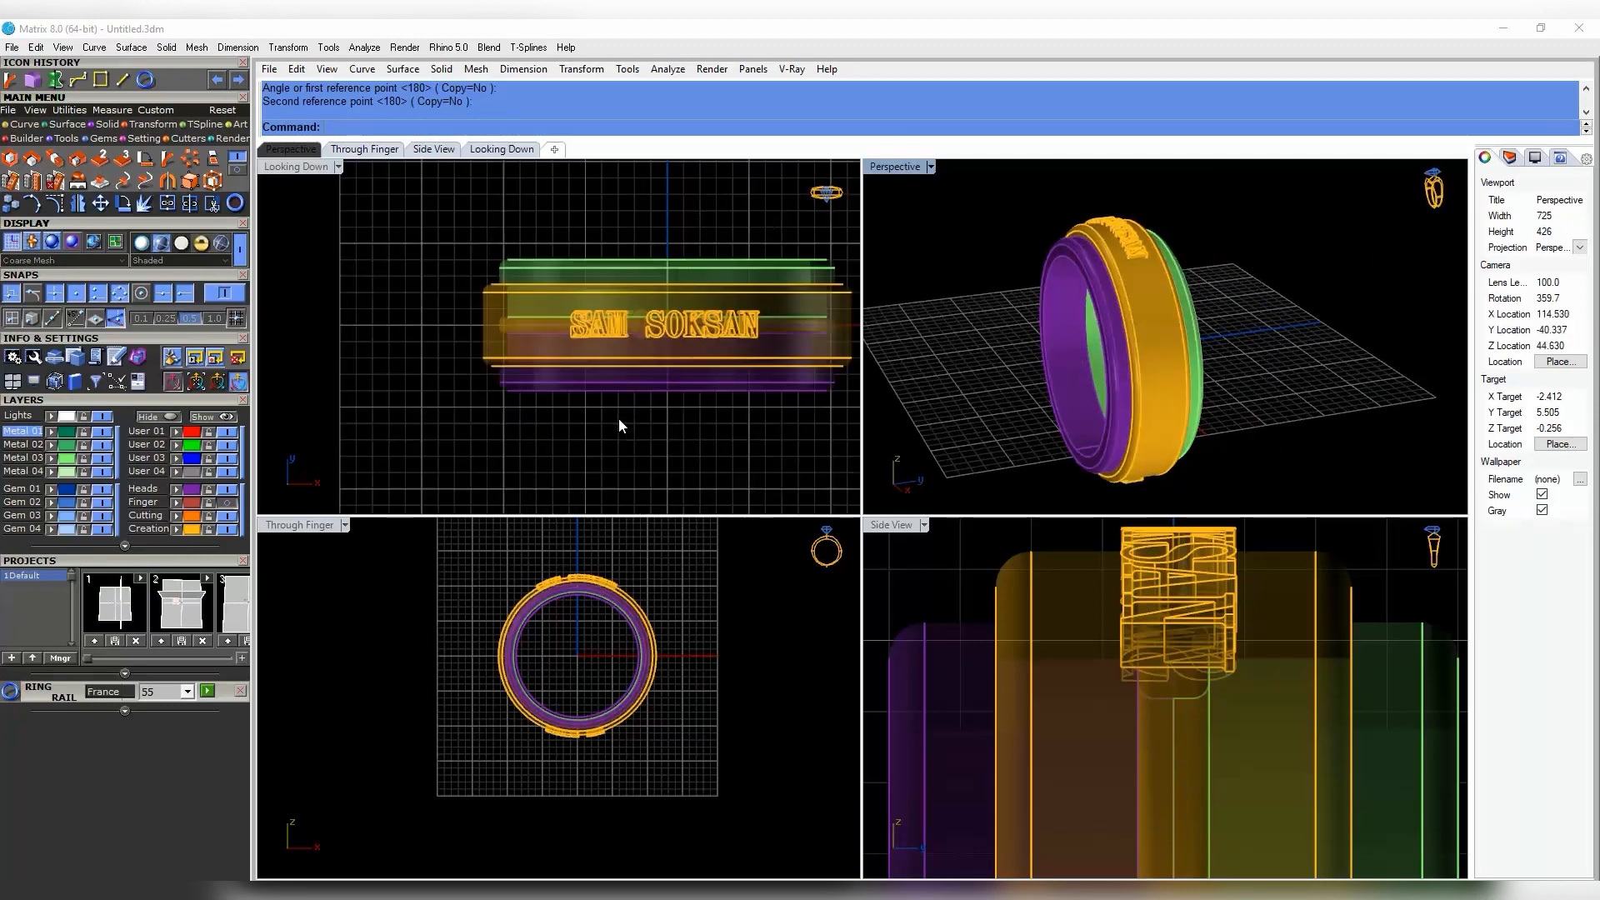
- Set the Looking Down view to Ghosted and maximize the perspective view
left_click(338, 166)
left_click(400, 127)
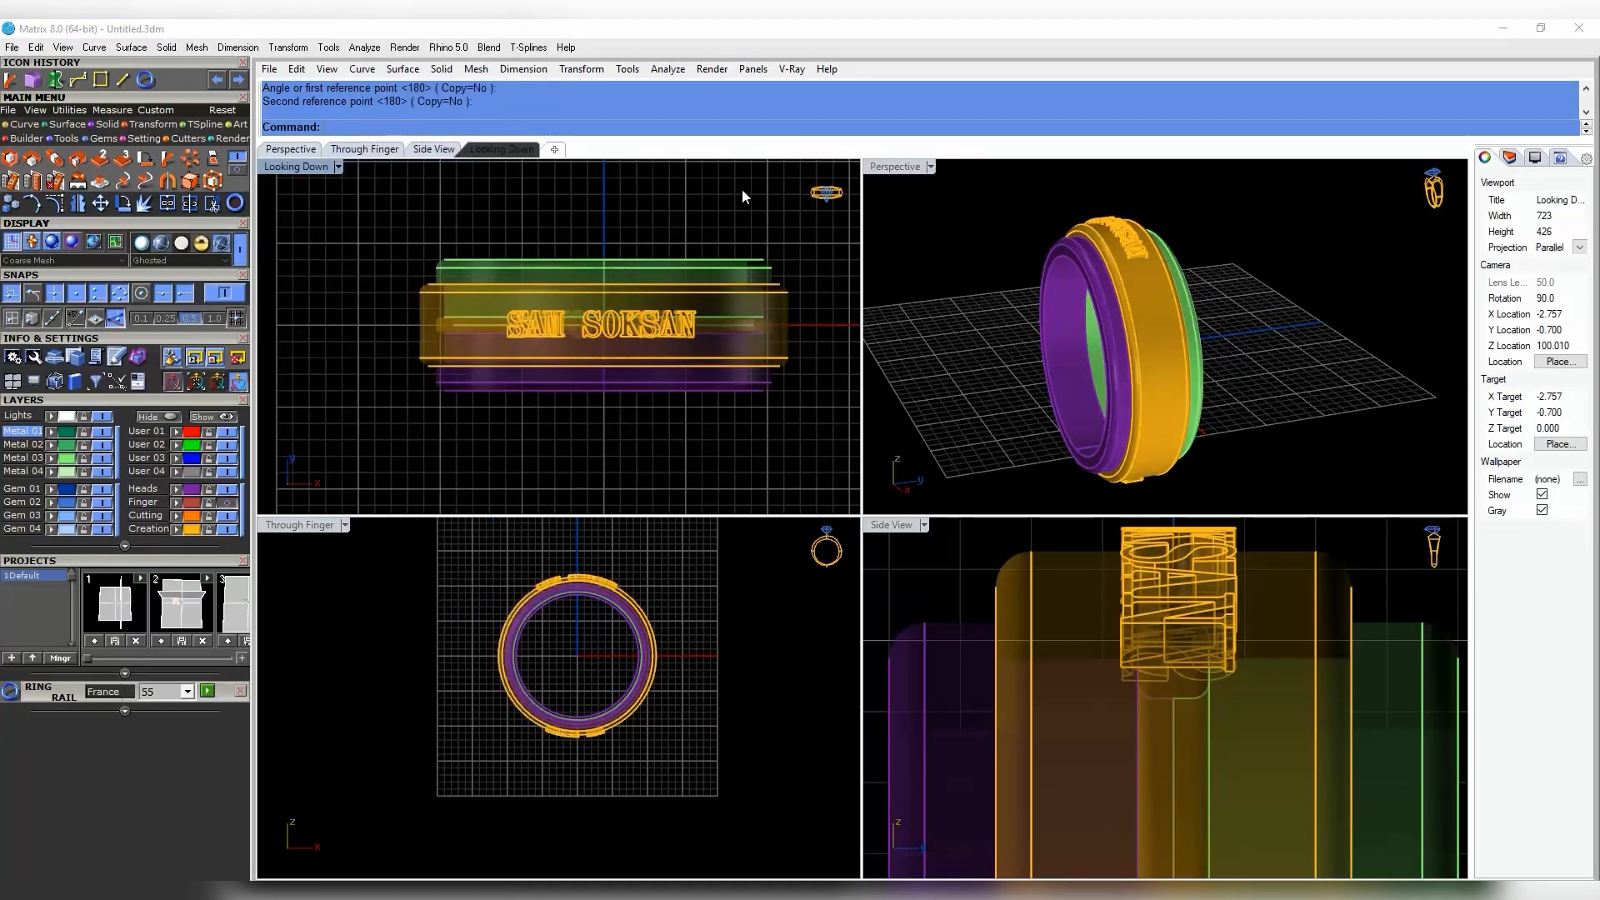
double_click(895, 167)
right_click_drag(812, 325, 730, 339)
scroll(652, 351, "up", 5)
- Duplicate the purple ring's edge as a guide curve with DupEdge
left_click(25, 125)
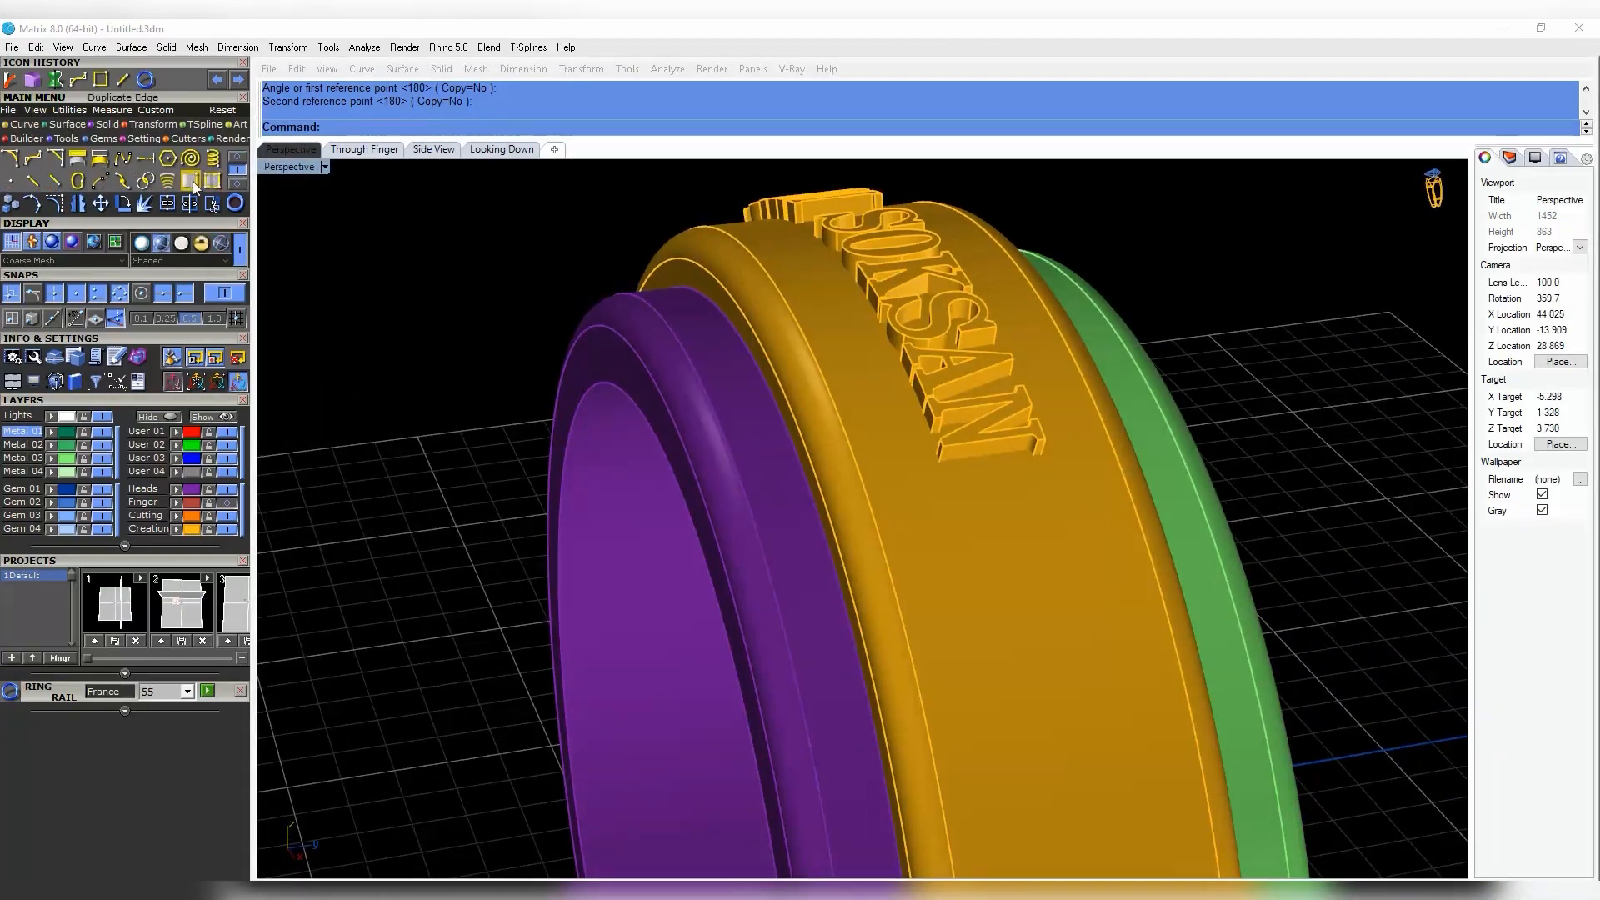
left_click(190, 181)
left_click(760, 364)
key("Return")
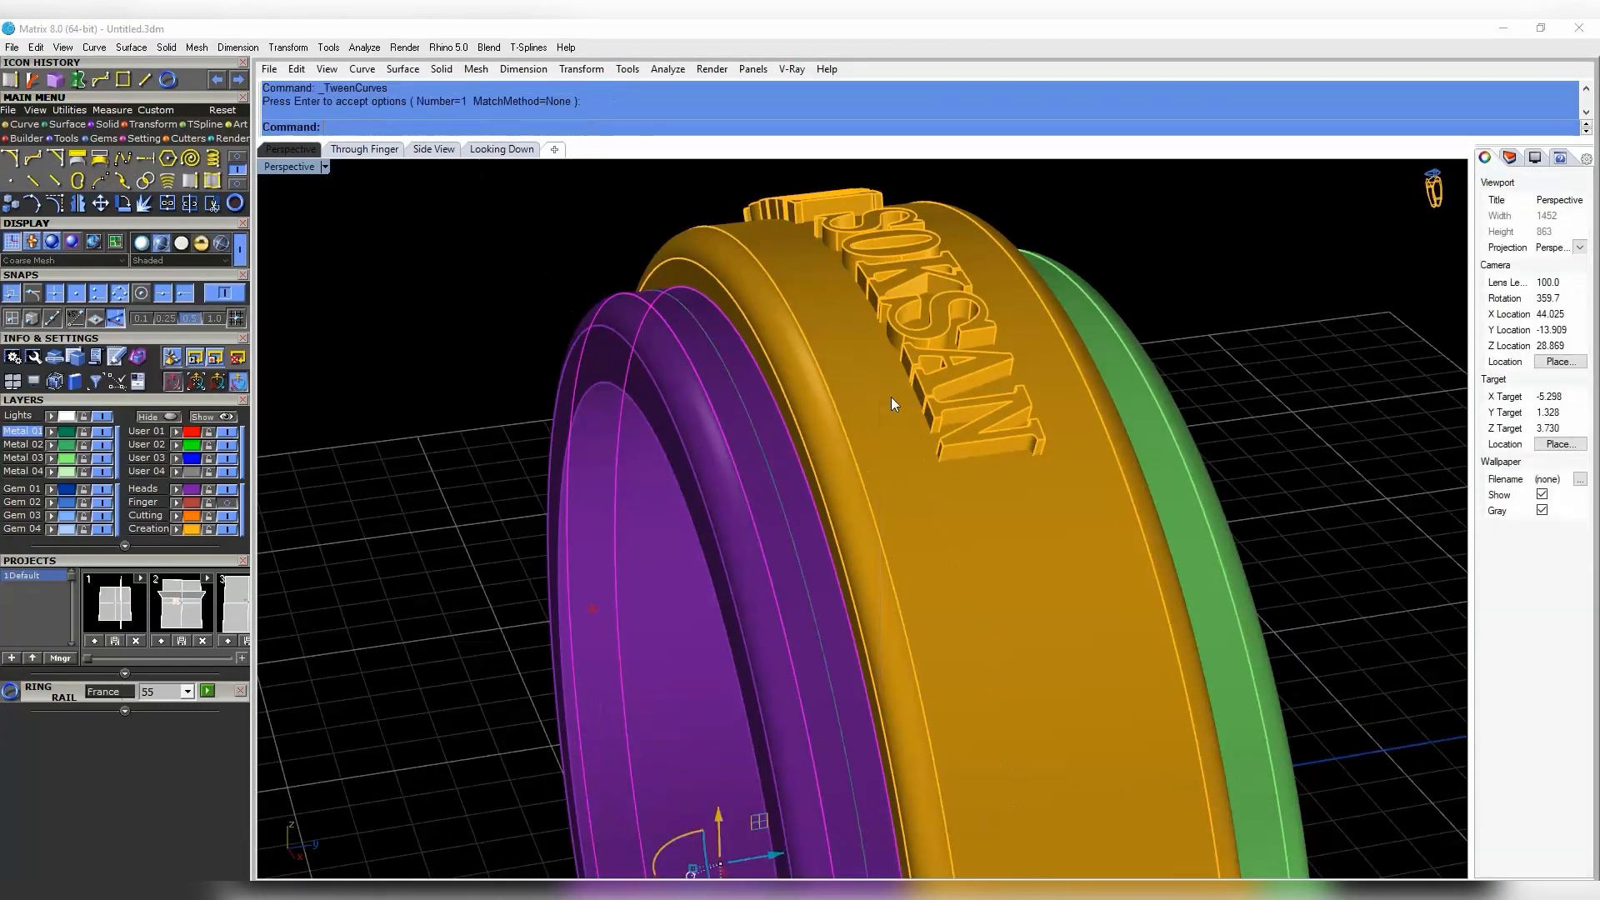
mouse_move(748, 403)
right_mouse_down()
mouse_move(572, 325)
mouse_move(740, 417)
right_mouse_up()
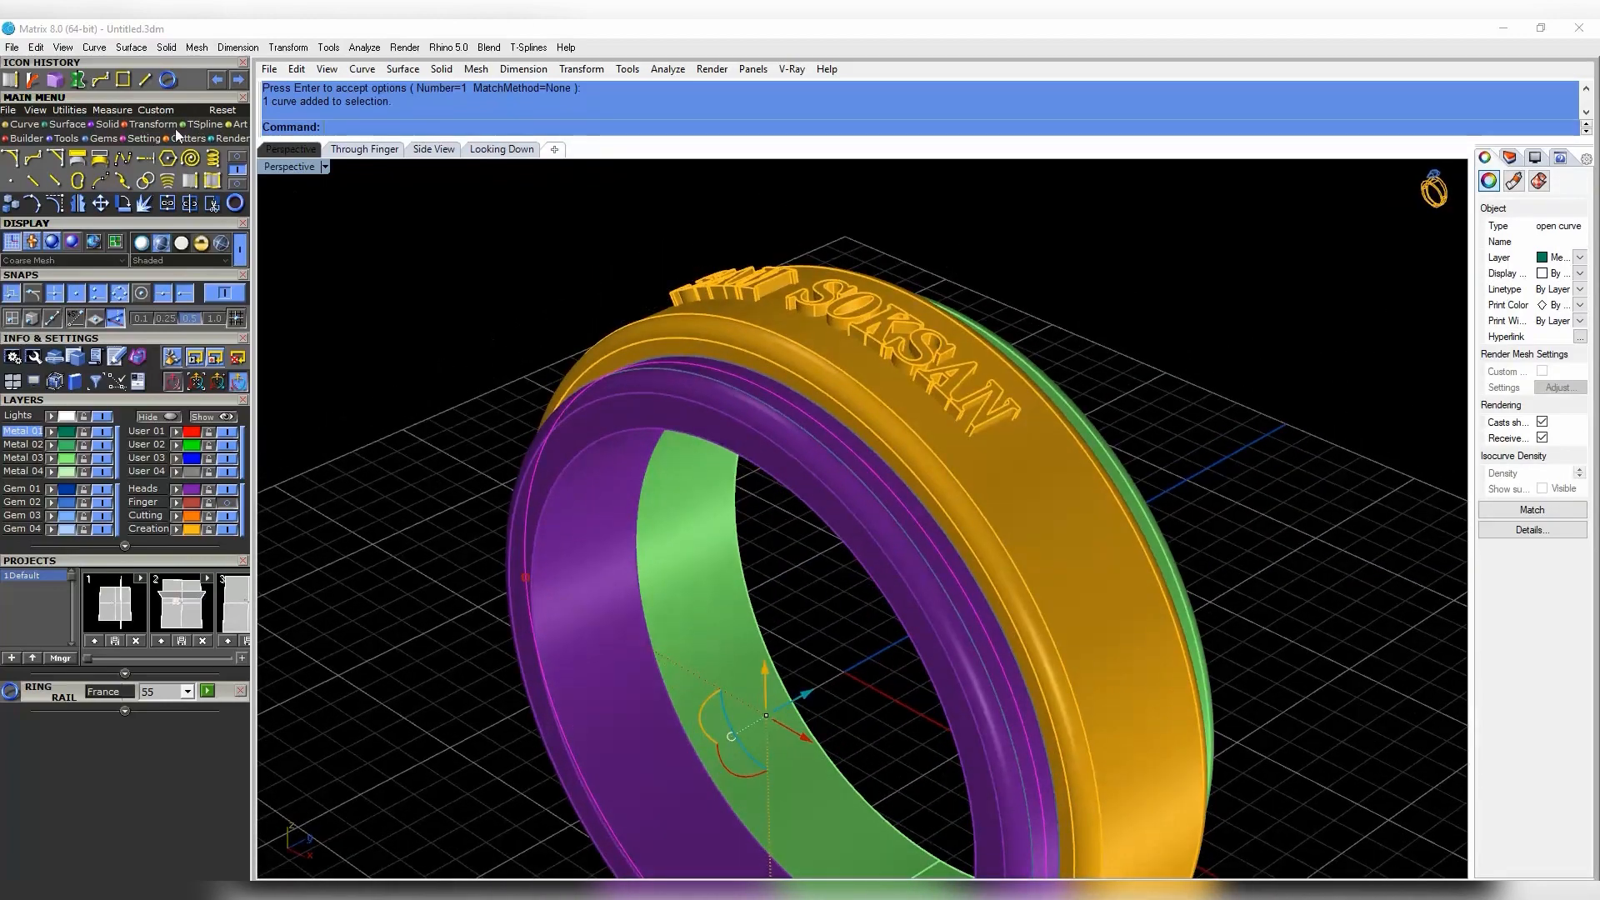
- Start Gem on Surface on the purple ring from its quick-action menu
left_click(102, 140)
scroll(820, 512, "up", 7)
left_click(806, 529)
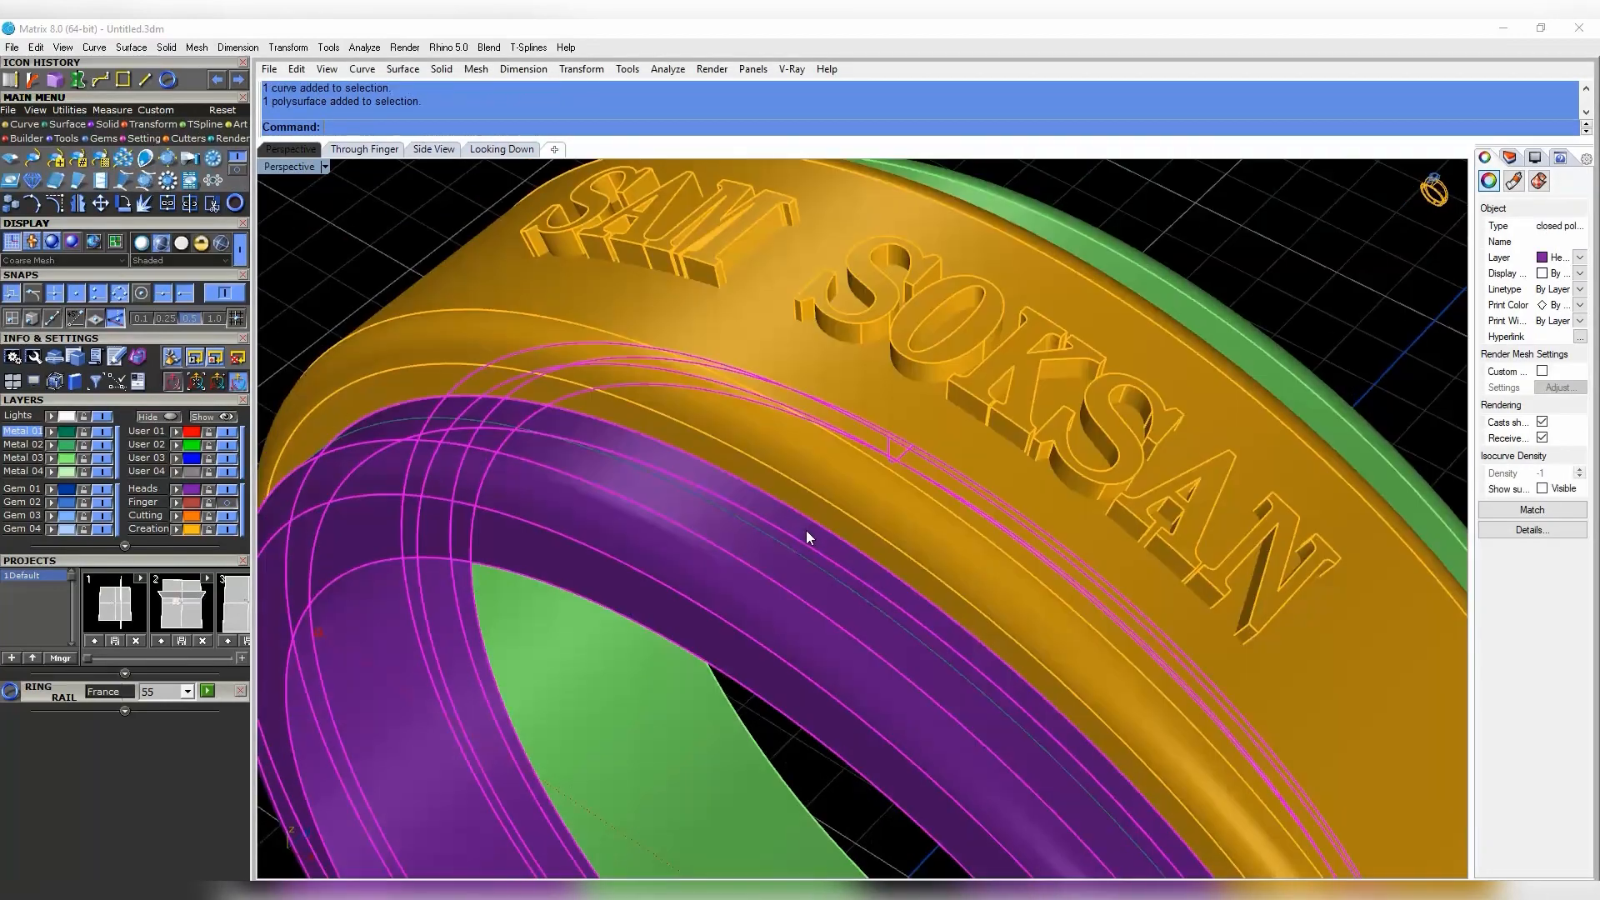
middle_click(911, 511)
left_click(918, 522)
right_click_drag(919, 617, 1028, 791)
scroll(1028, 797, "down", 6)
scroll(1028, 796, "up", 7)
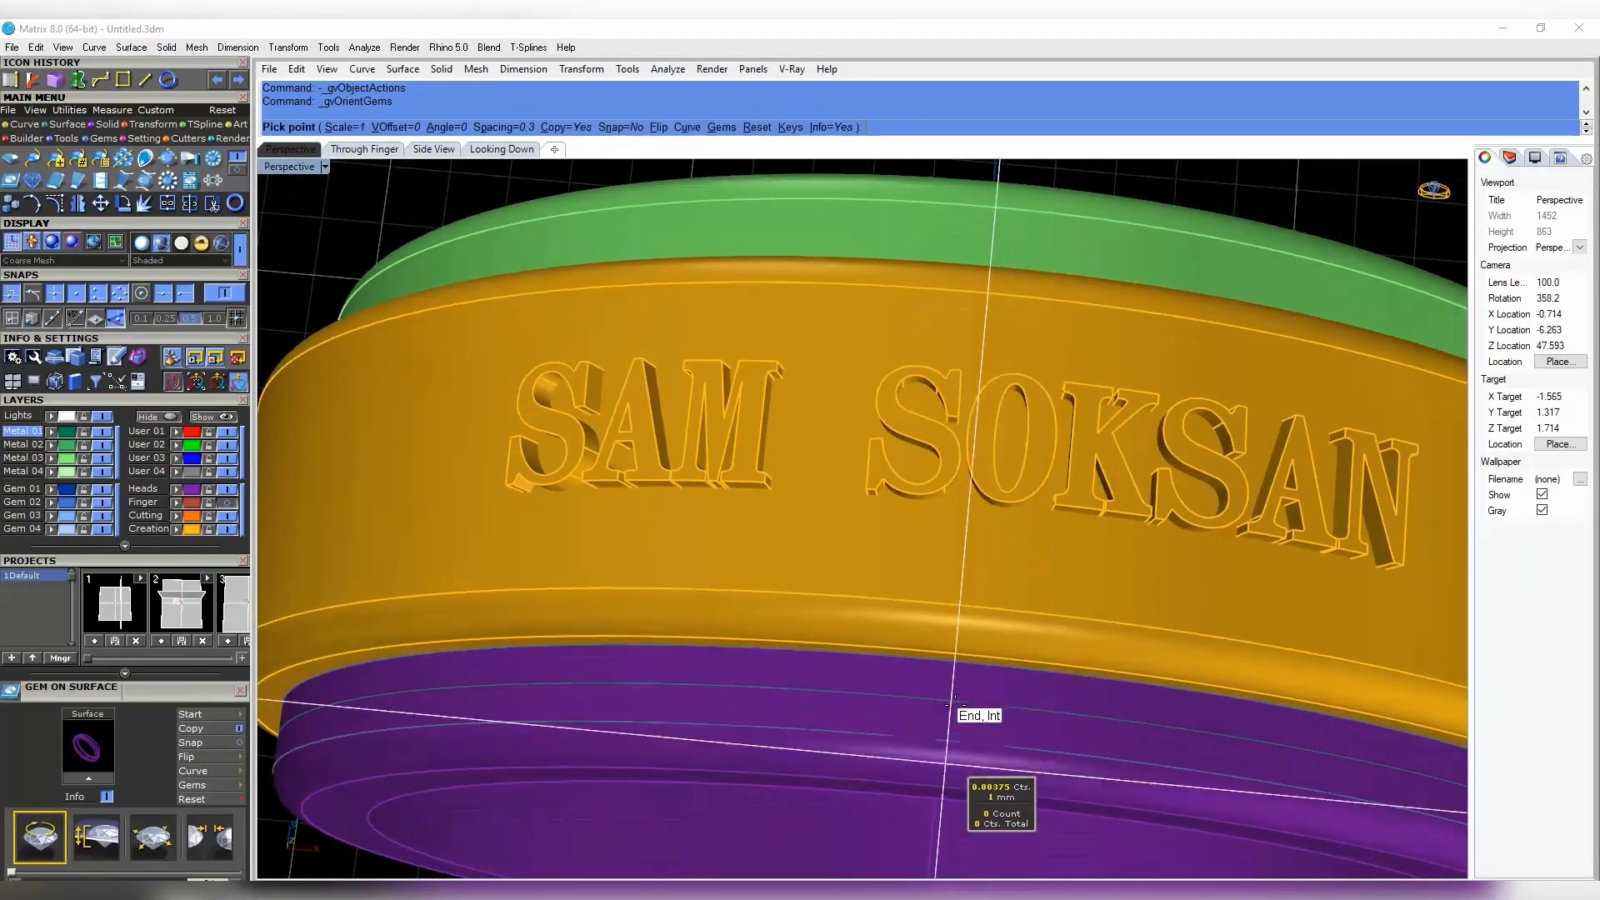
- Place a round diamond on the purple band and return to the four-view layout
left_click(951, 700)
left_click(964, 724)
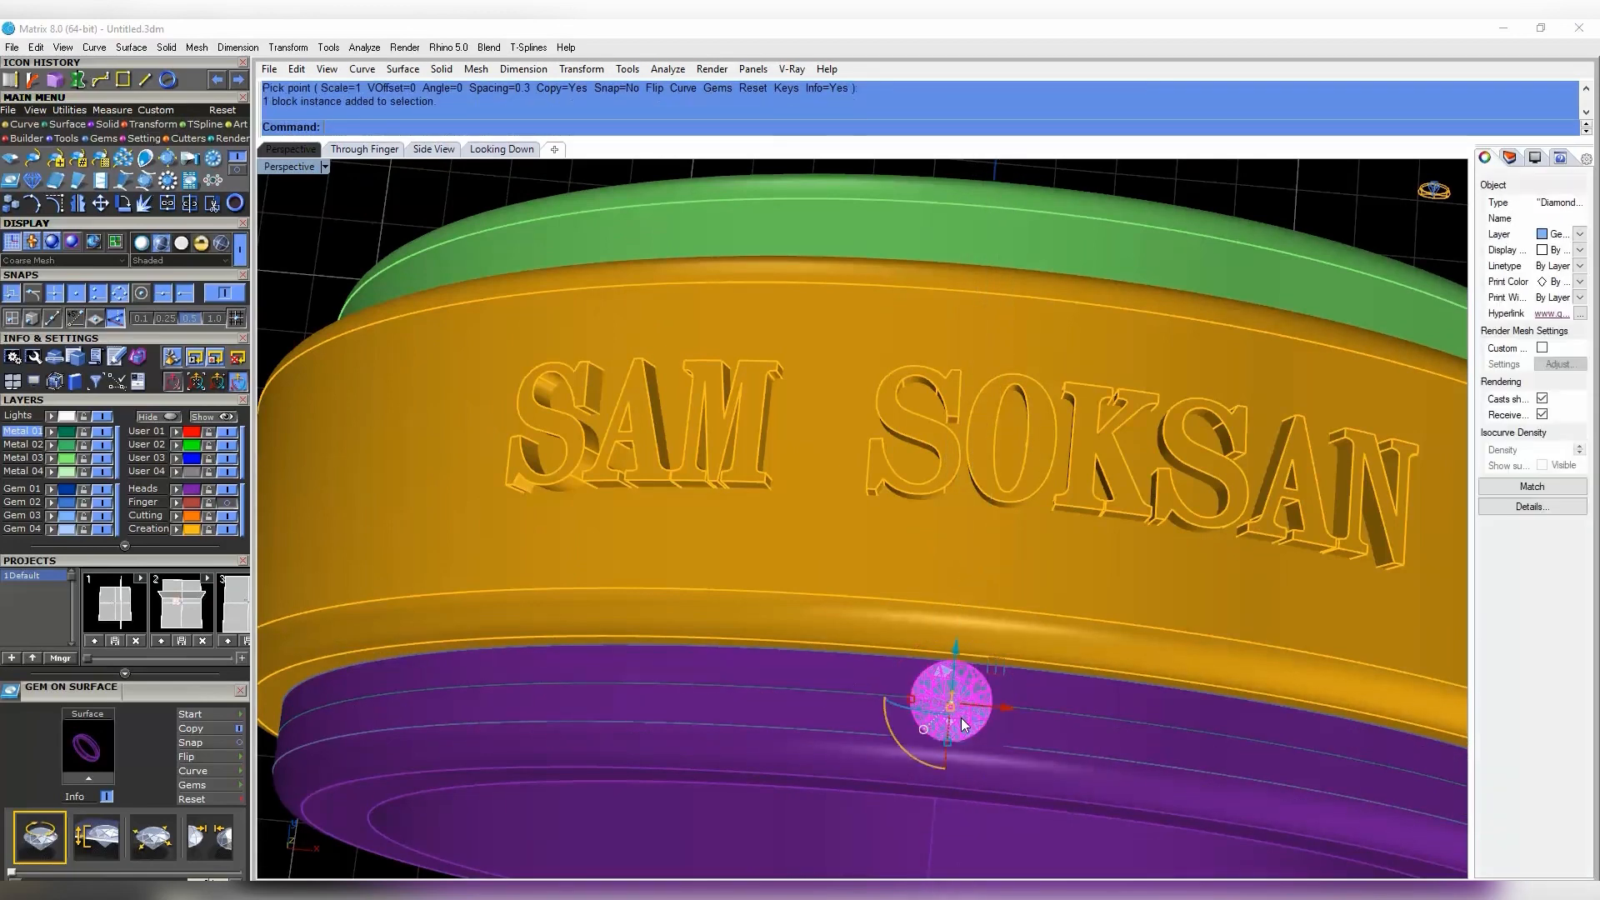
double_click(297, 170)
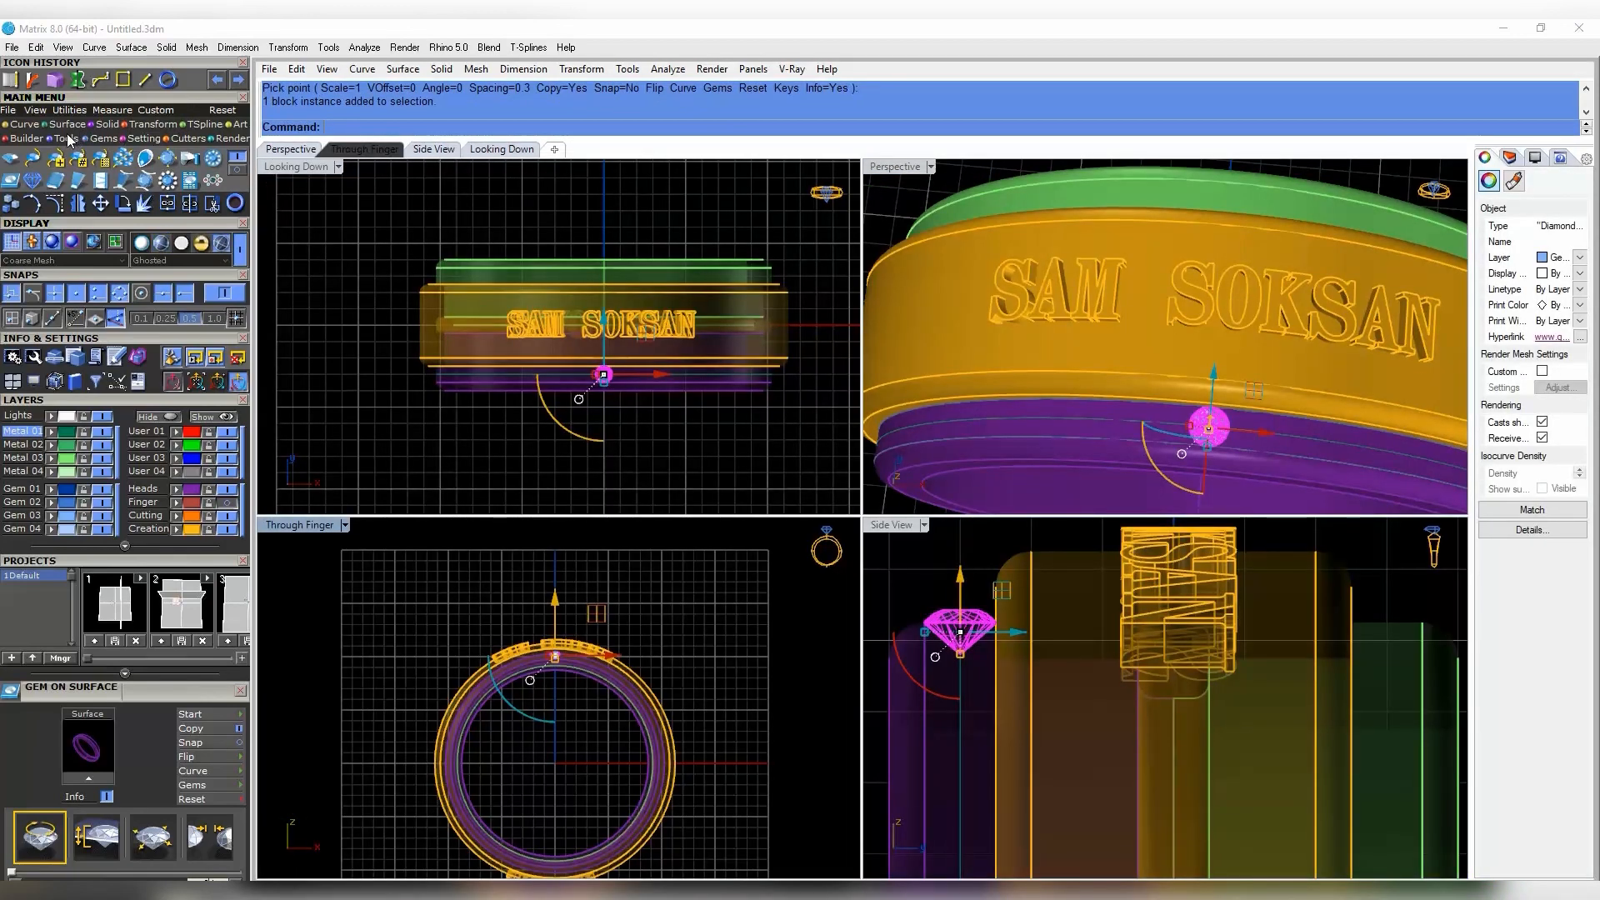
- Polar-array the gem about the origin, settling on 60 stones after trying 40 and 50
left_click(148, 125)
left_click(191, 159)
scroll(601, 655, "up", 6)
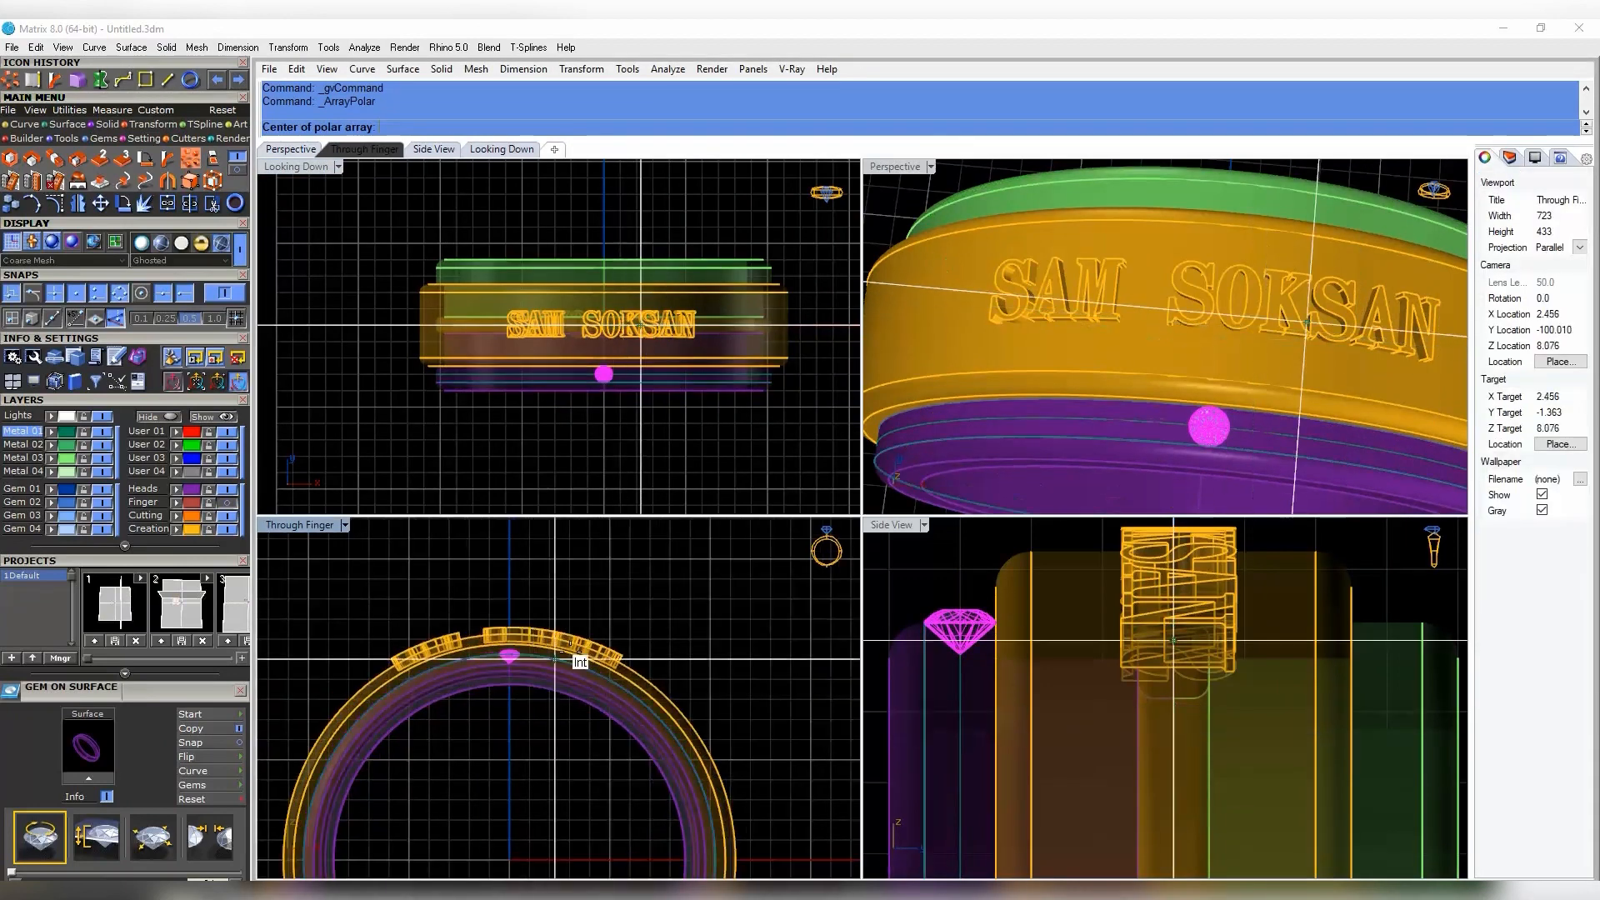
type("0")
key("Return")
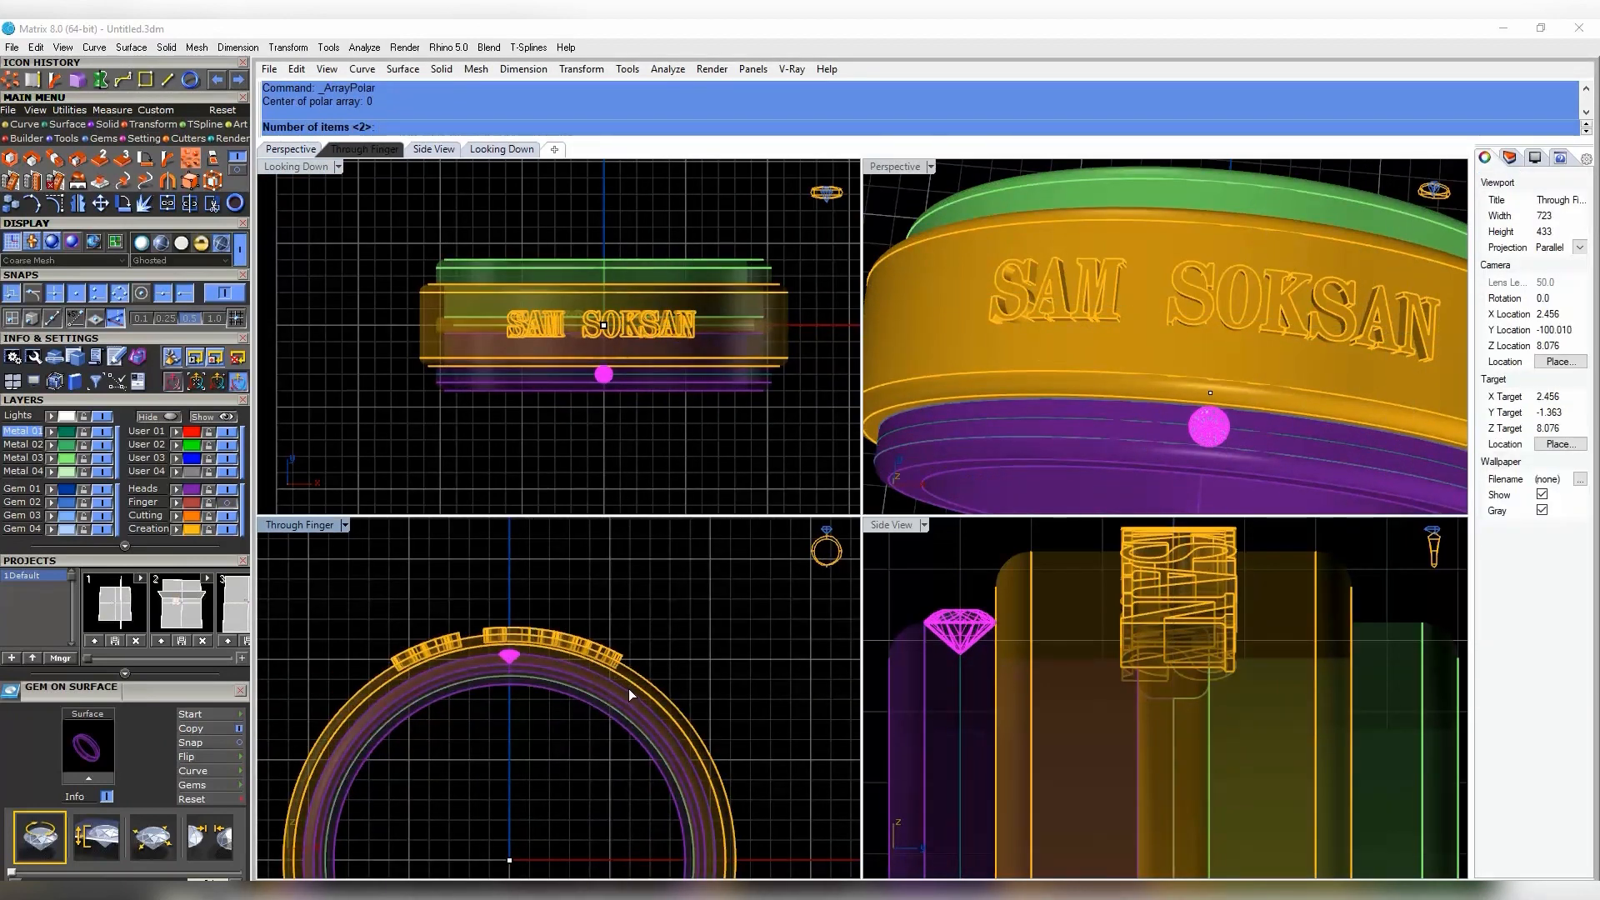
type("40")
key("Return")
key("Return")
key("Escape")
key("Return")
type("0")
key("Return")
type("50")
key("Return")
key("Return")
key("Return")
key("ctrl+z")
key("Return")
type("0")
key("Return")
type("60")
key("Return")
key("Return")
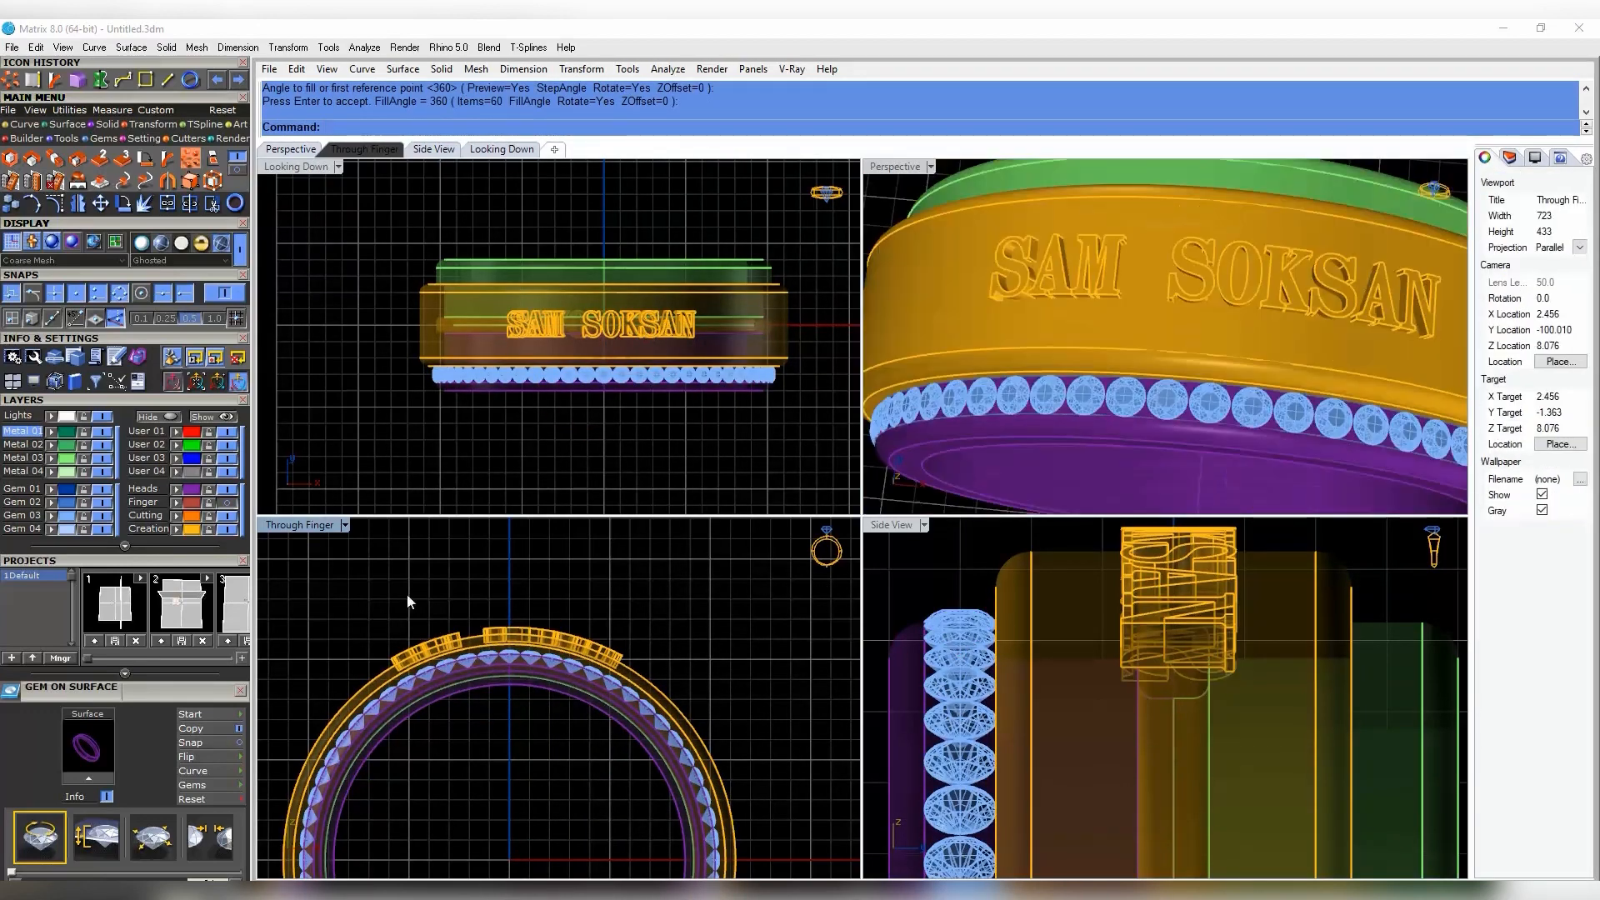
- Select the ring of 60 gems and bring up the General quick-actions menu
left_click(67, 516)
right_click_drag(575, 450, 542, 425)
middle_click(662, 447)
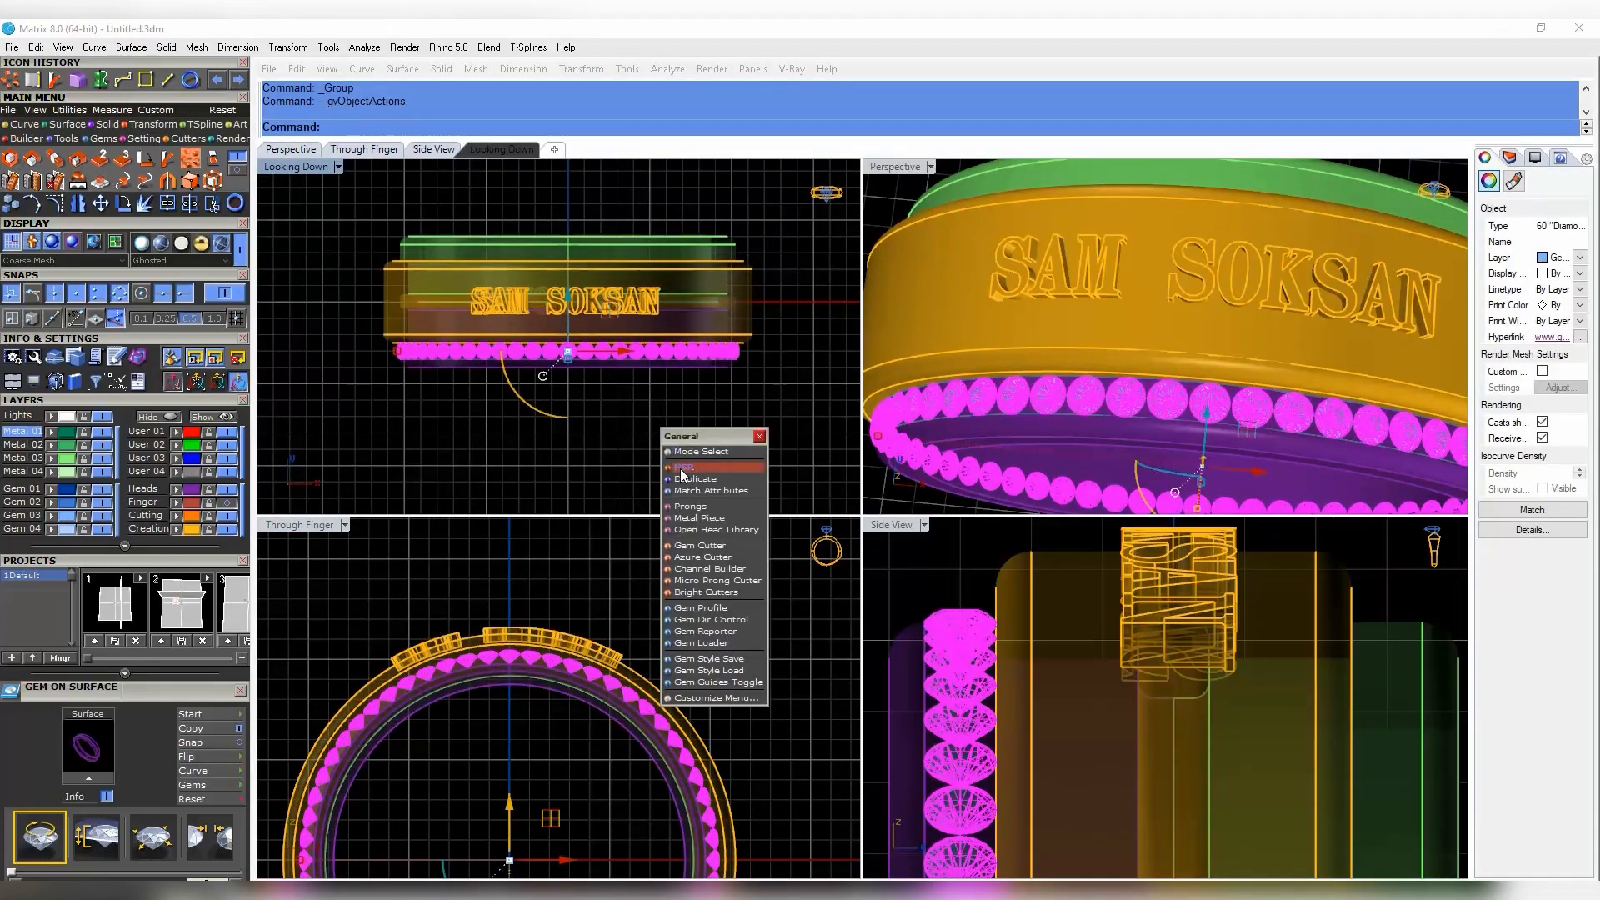
- Launch the Prong Adder on the row of diamonds
left_click(685, 496)
scroll(658, 388, "up", 5)
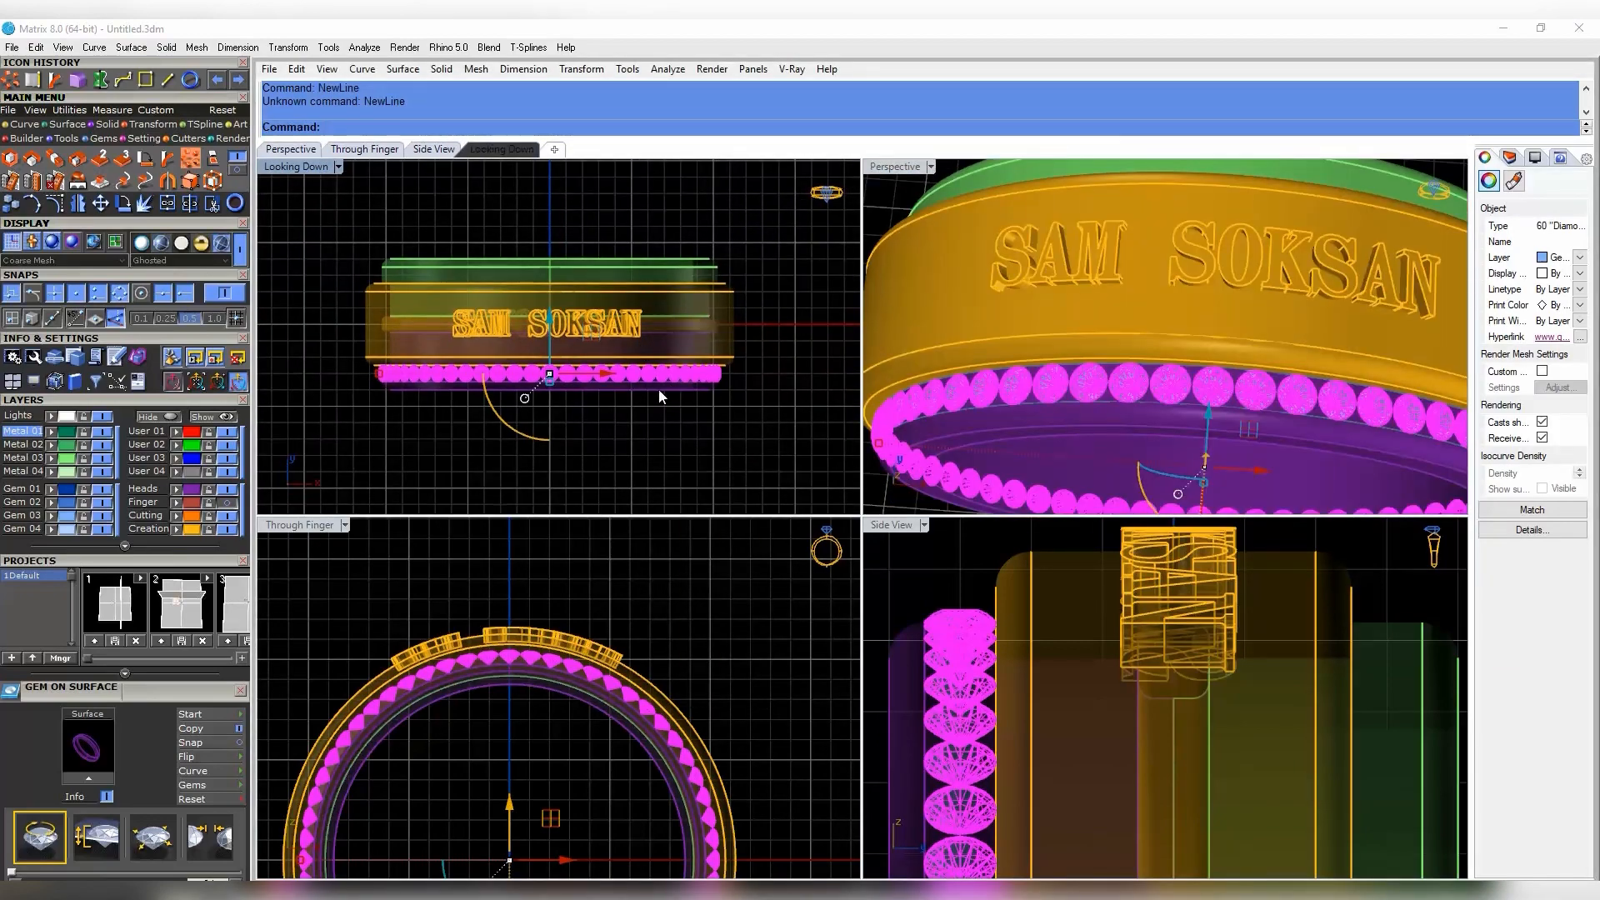
middle_click(654, 398)
left_click(687, 465)
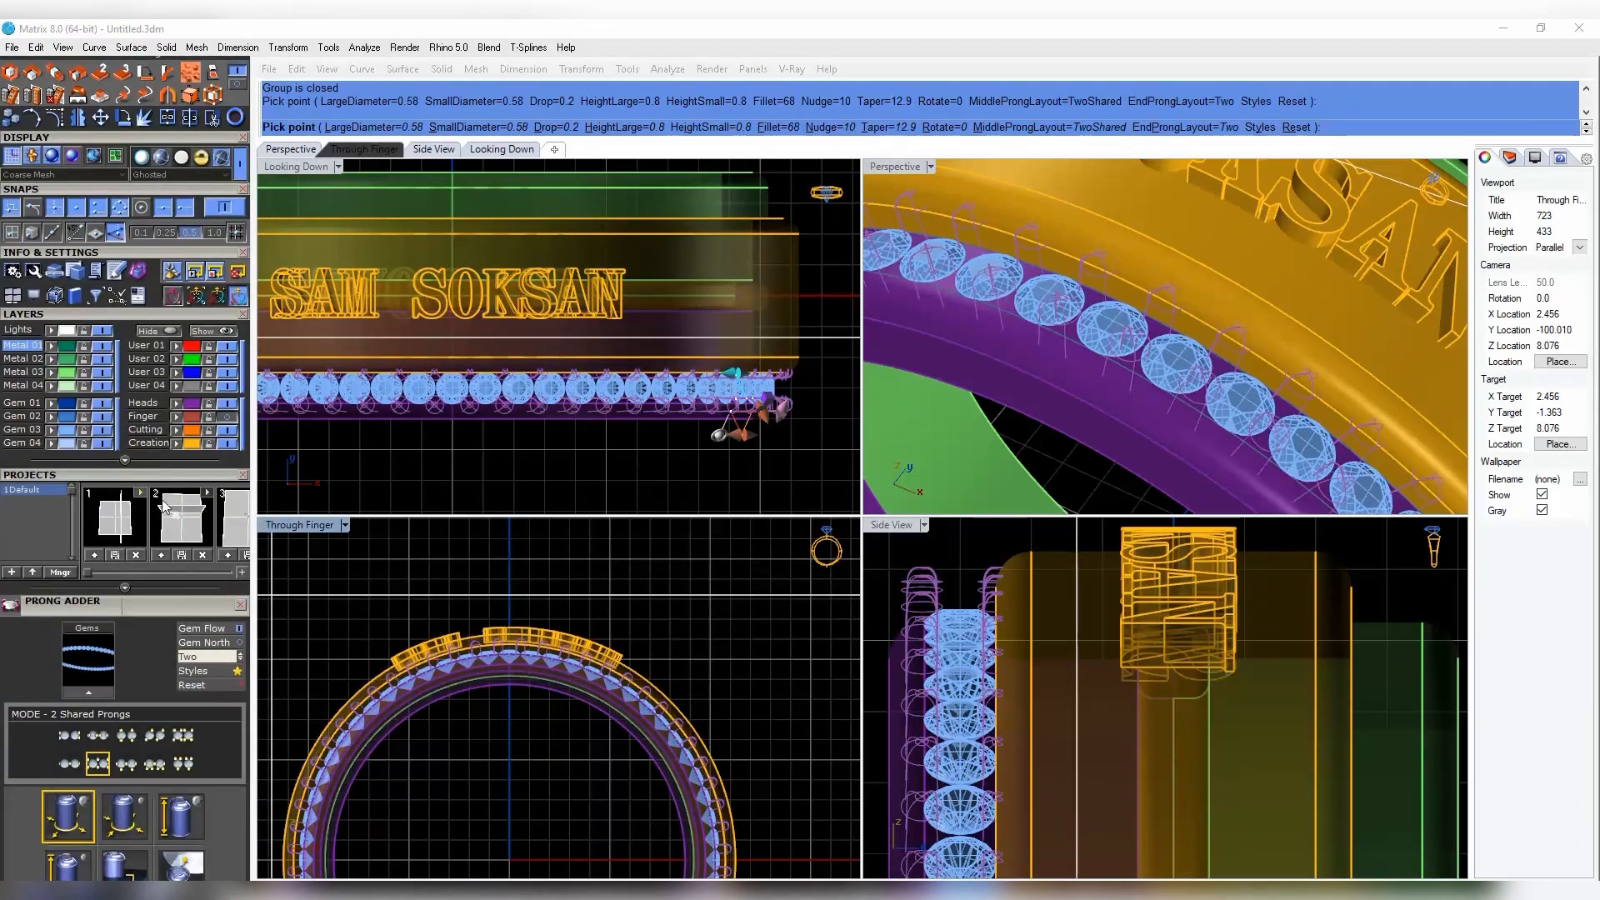
scroll(195, 454, "down", 3)
- Set the large prong diameter and small prong height to 0.45 mm
key("BackSpace")
type("45")
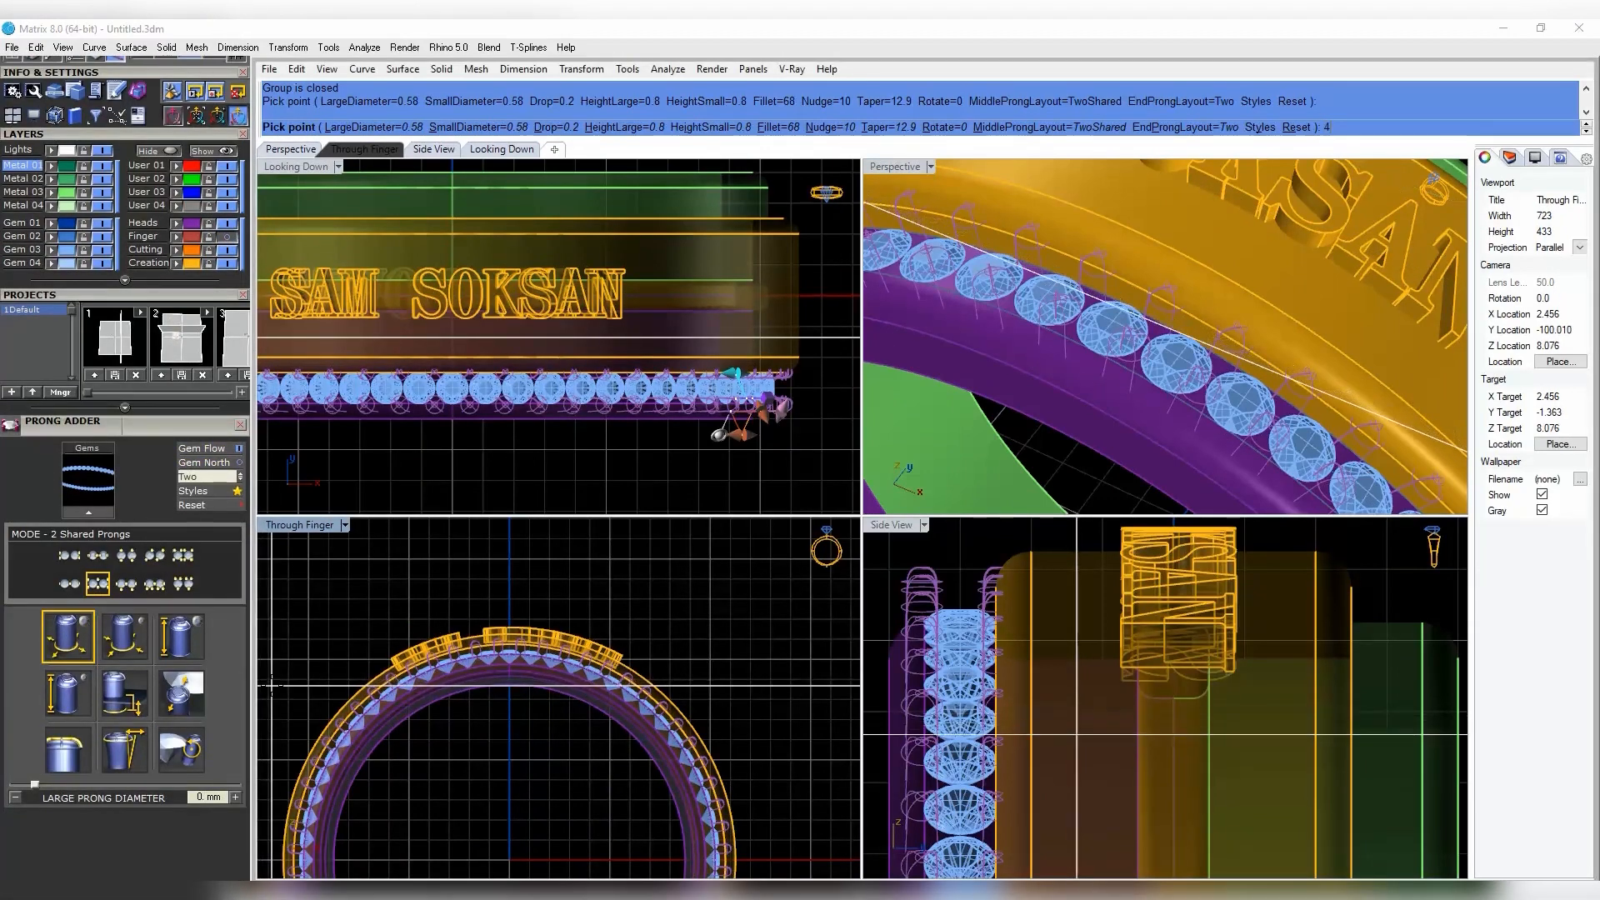
key("Return")
left_click(63, 643)
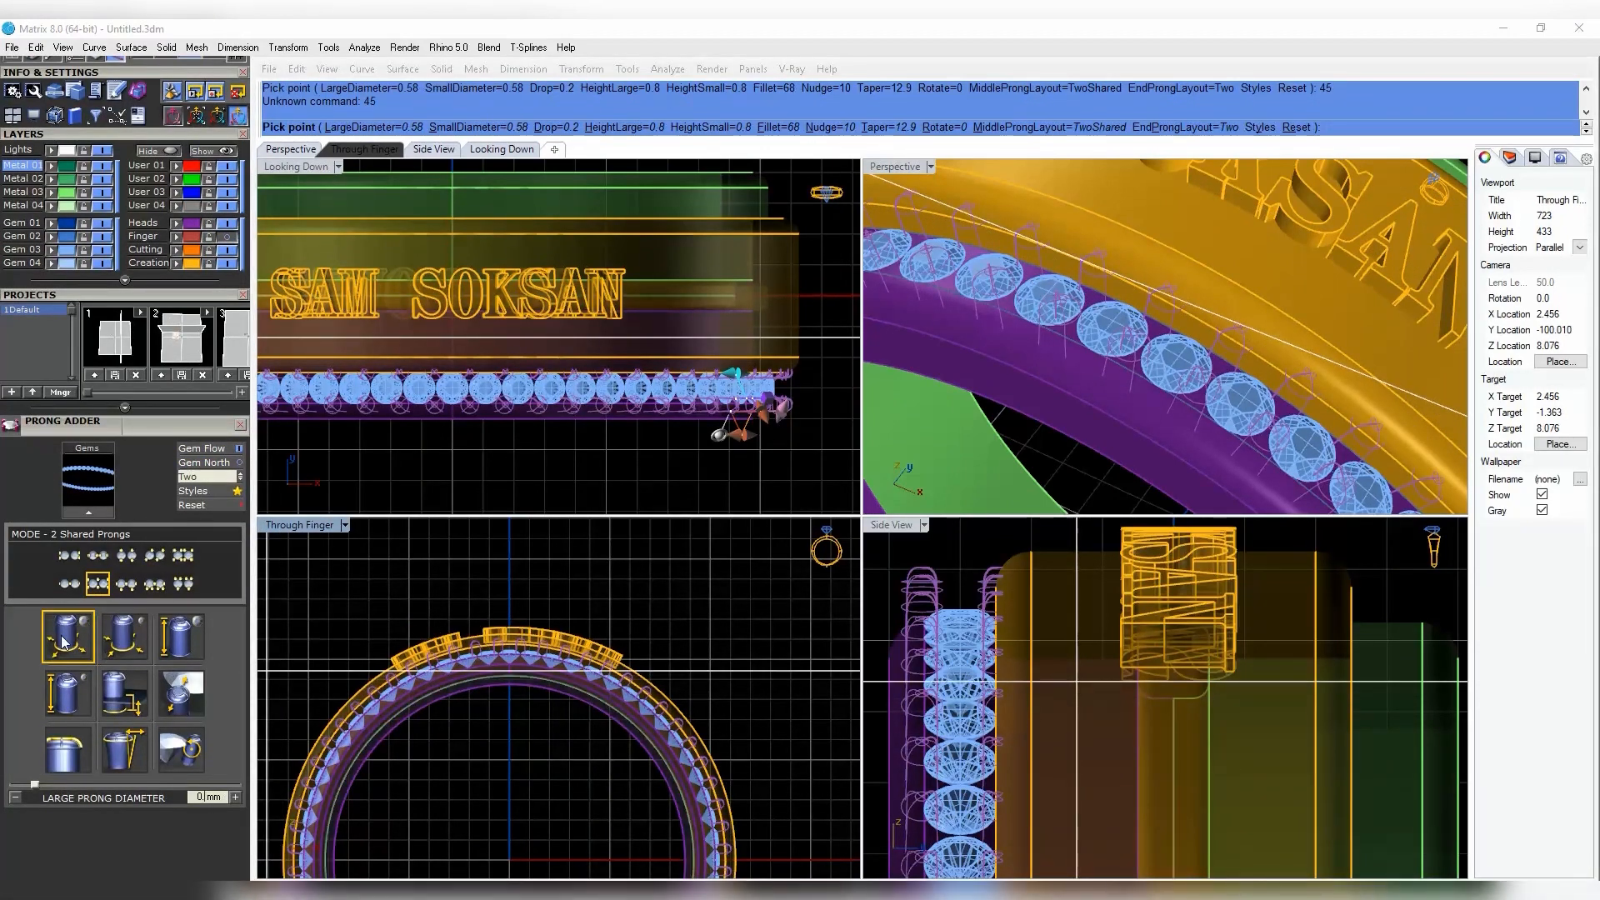
left_click(122, 631)
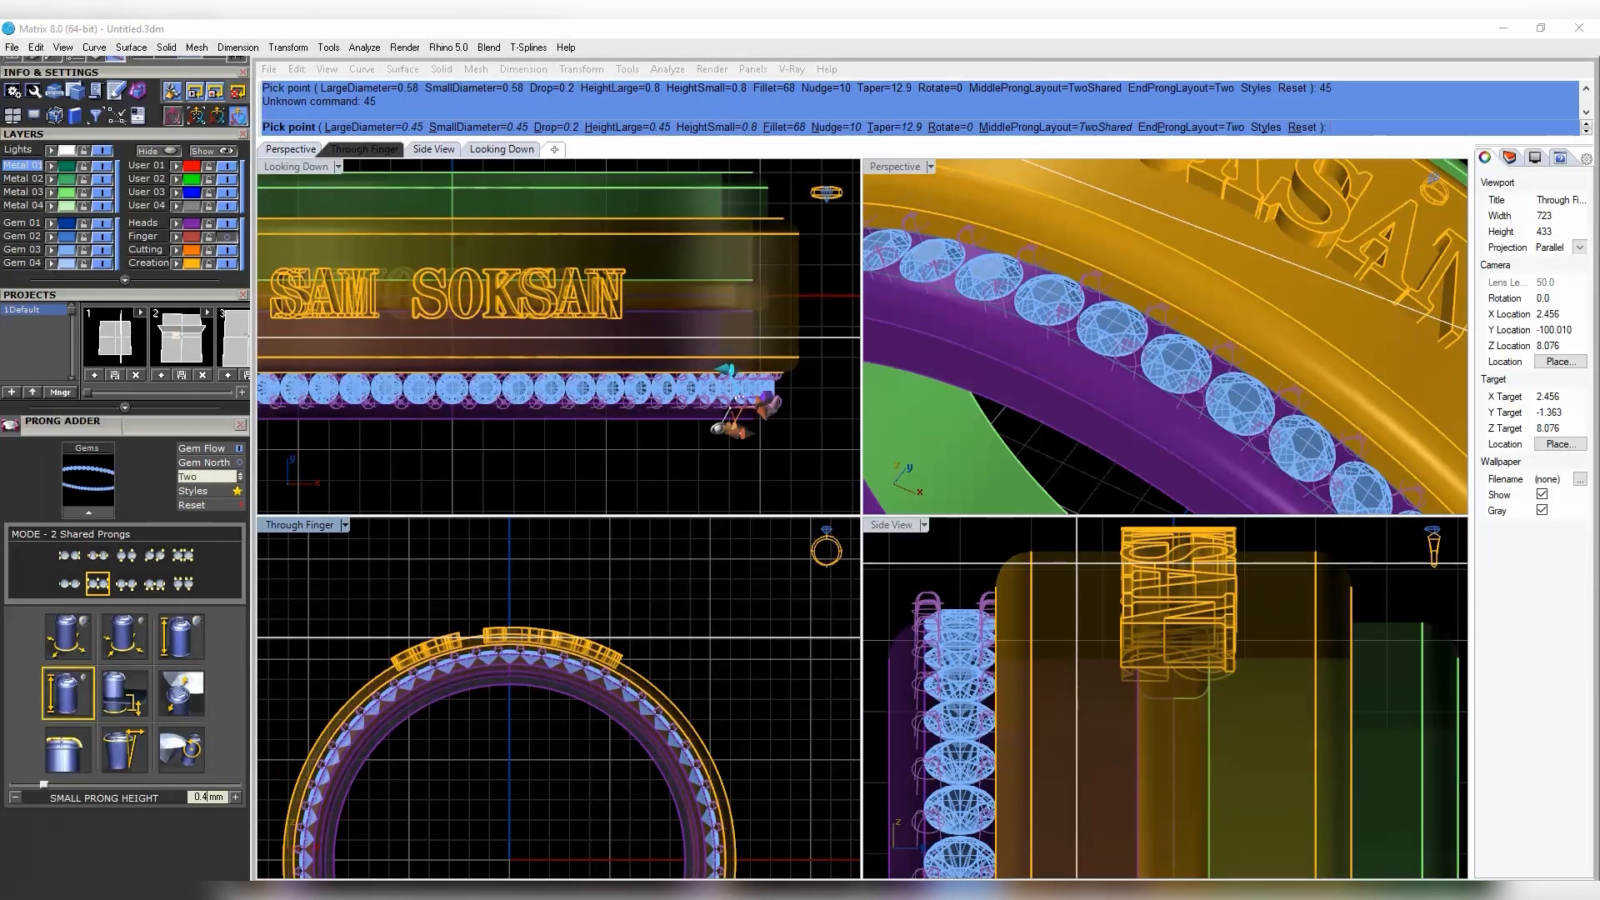
key("BackSpace")
type("45")
key("Return")
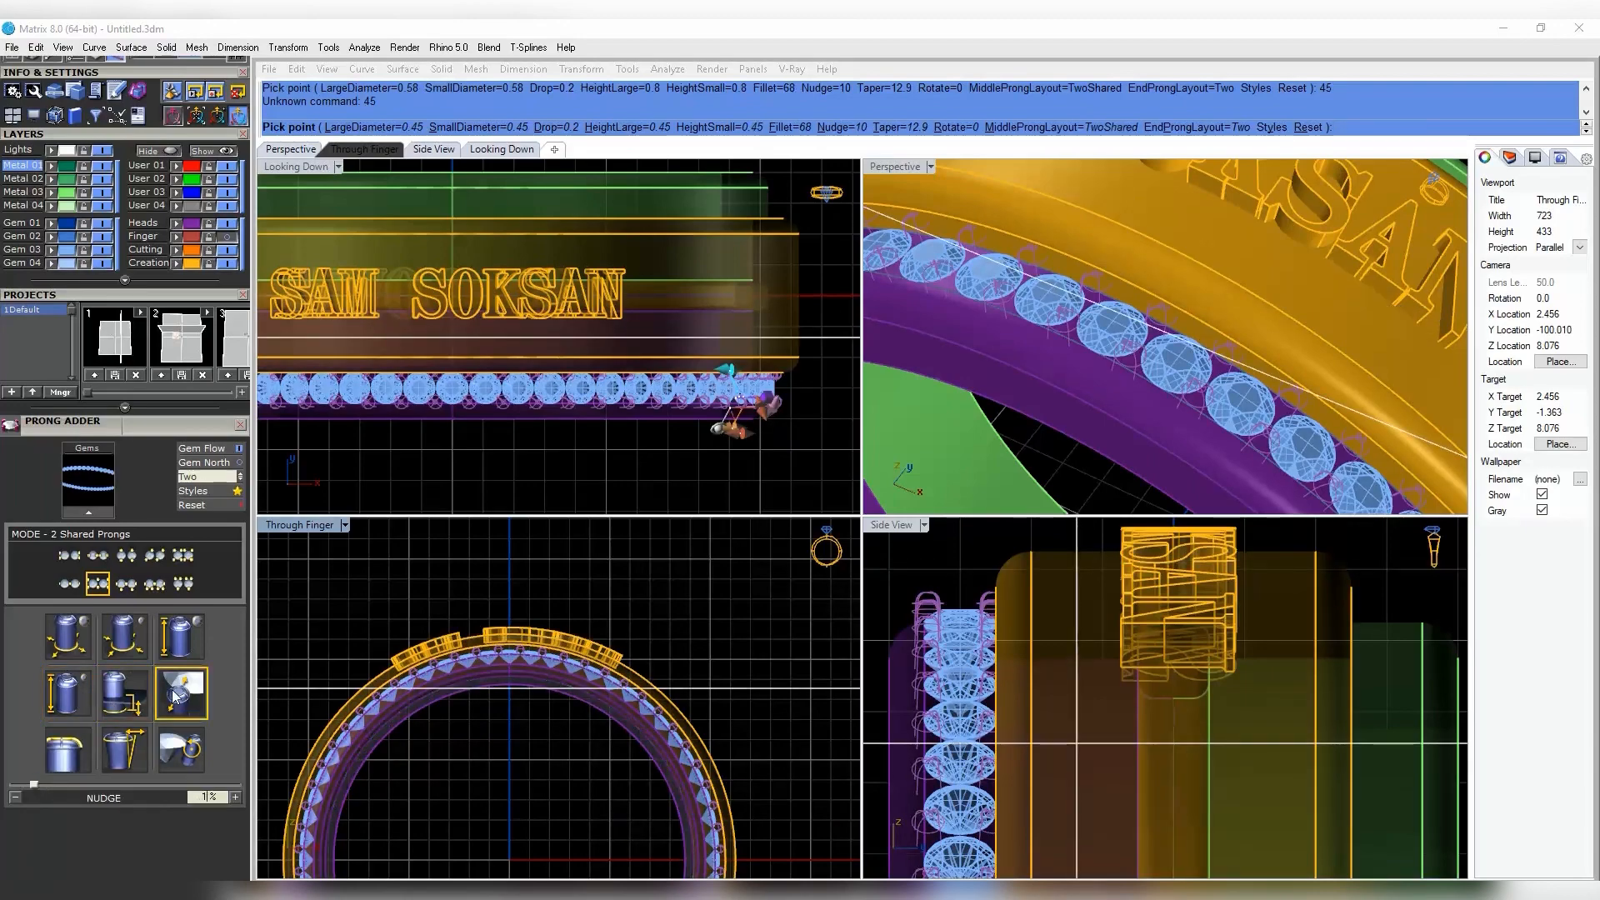
- Set a 20% nudge and 0.4 mm large prong height, then create the prongs
key("BackSpace")
key("BackSpace")
type("20")
key("Return")
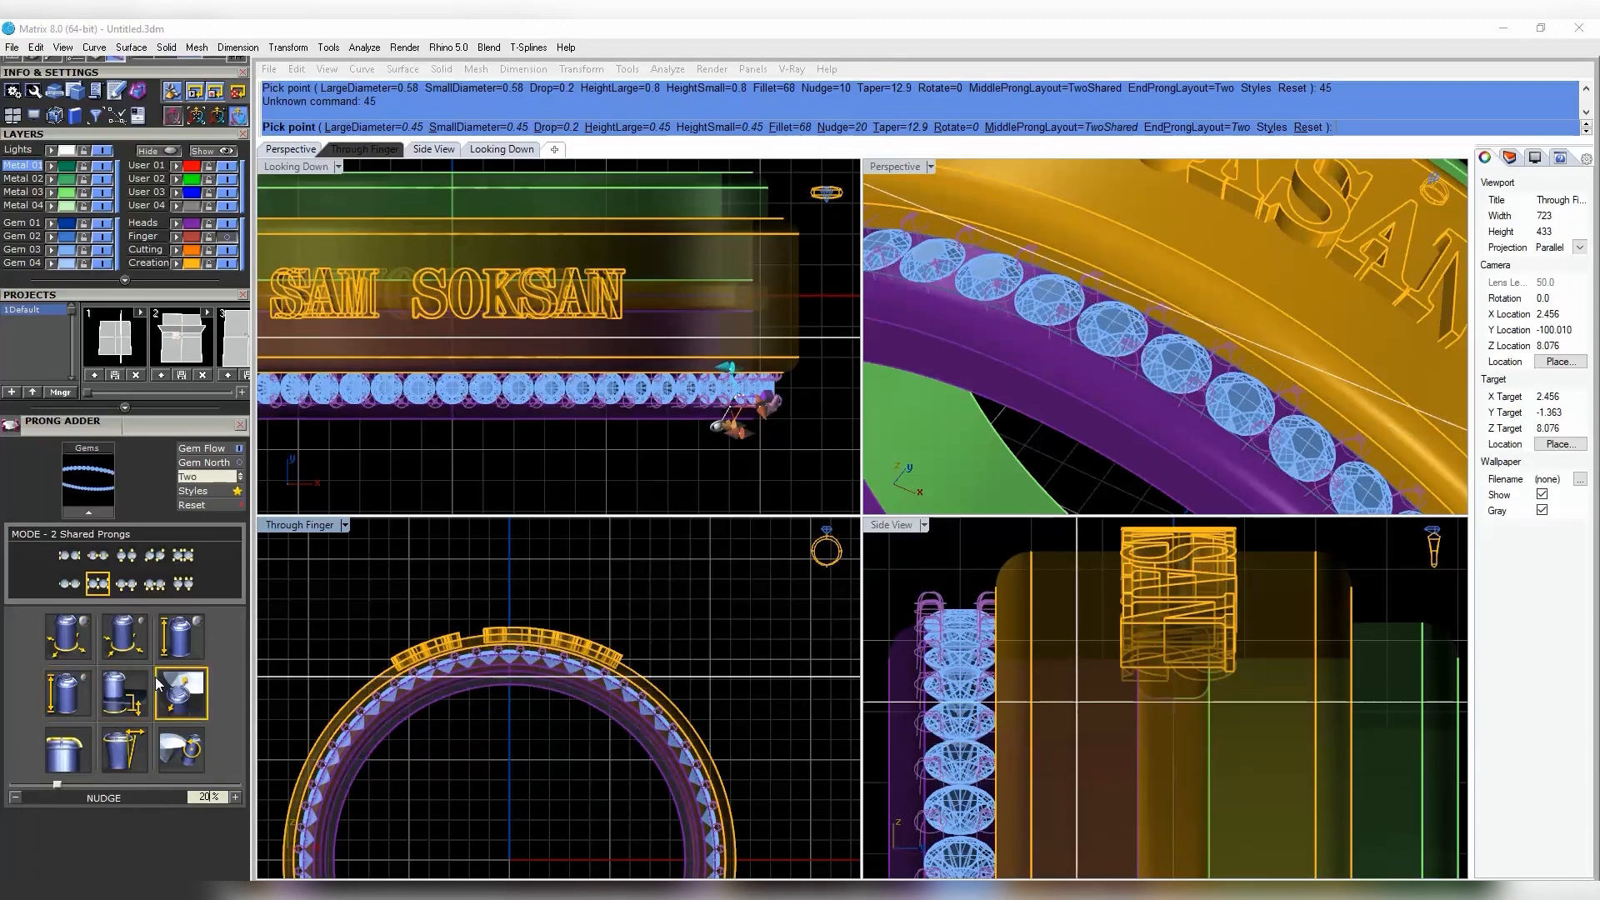
scroll(1158, 396, "down", 5)
right_click_drag(1159, 396, 1150, 279)
scroll(1258, 233, "up", 8)
right_click_drag(1258, 233, 1267, 333, "shift")
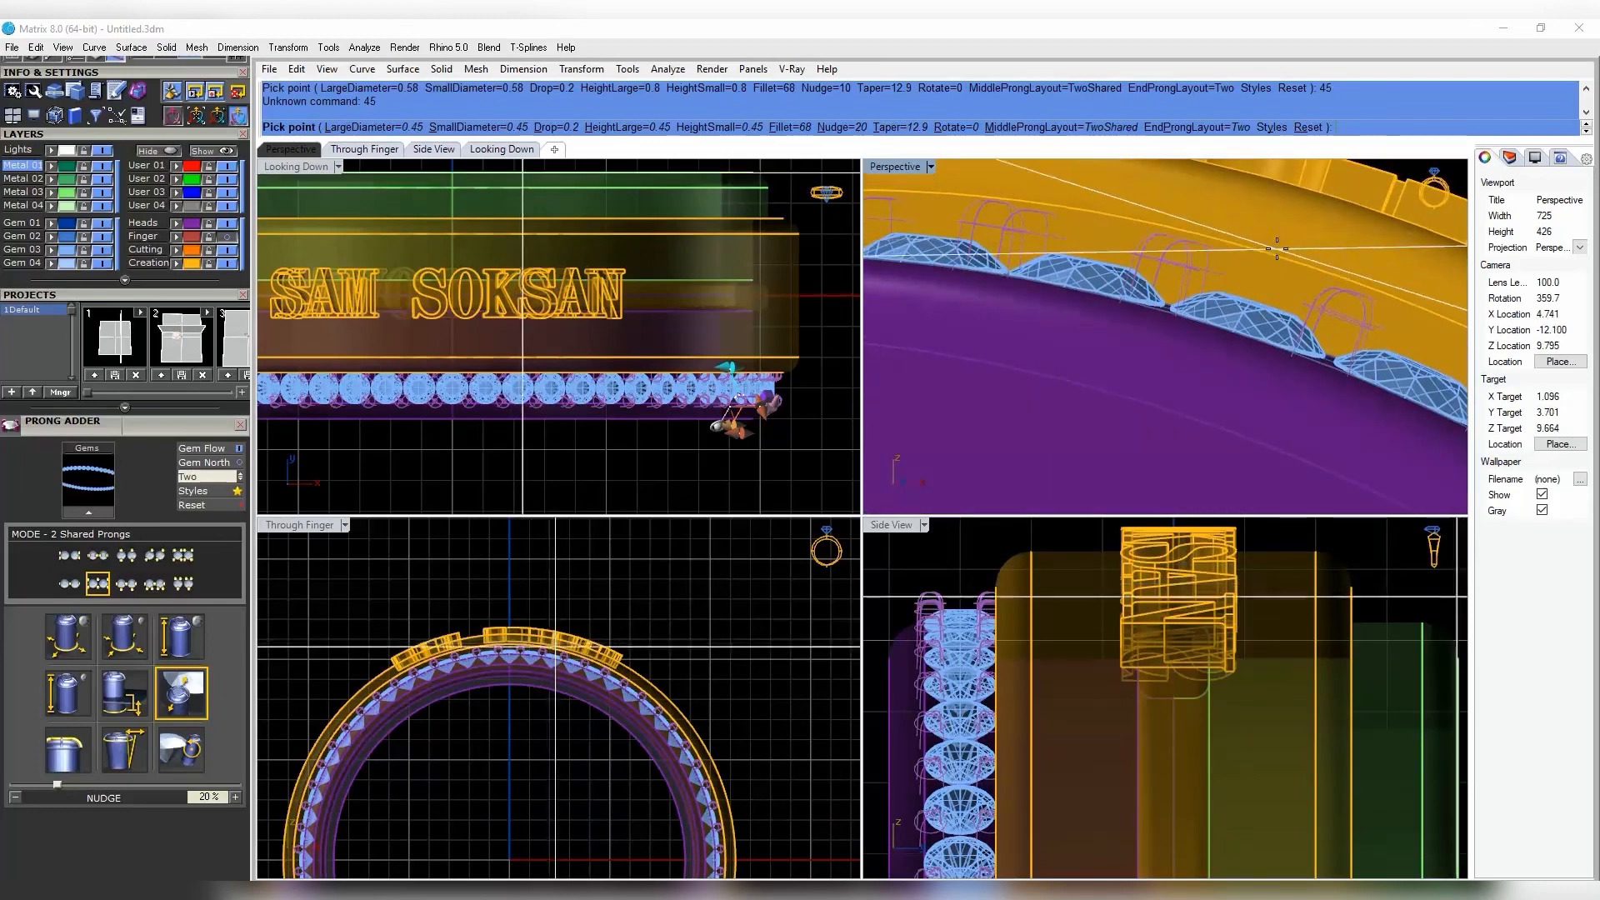
left_click(176, 646)
key("Return")
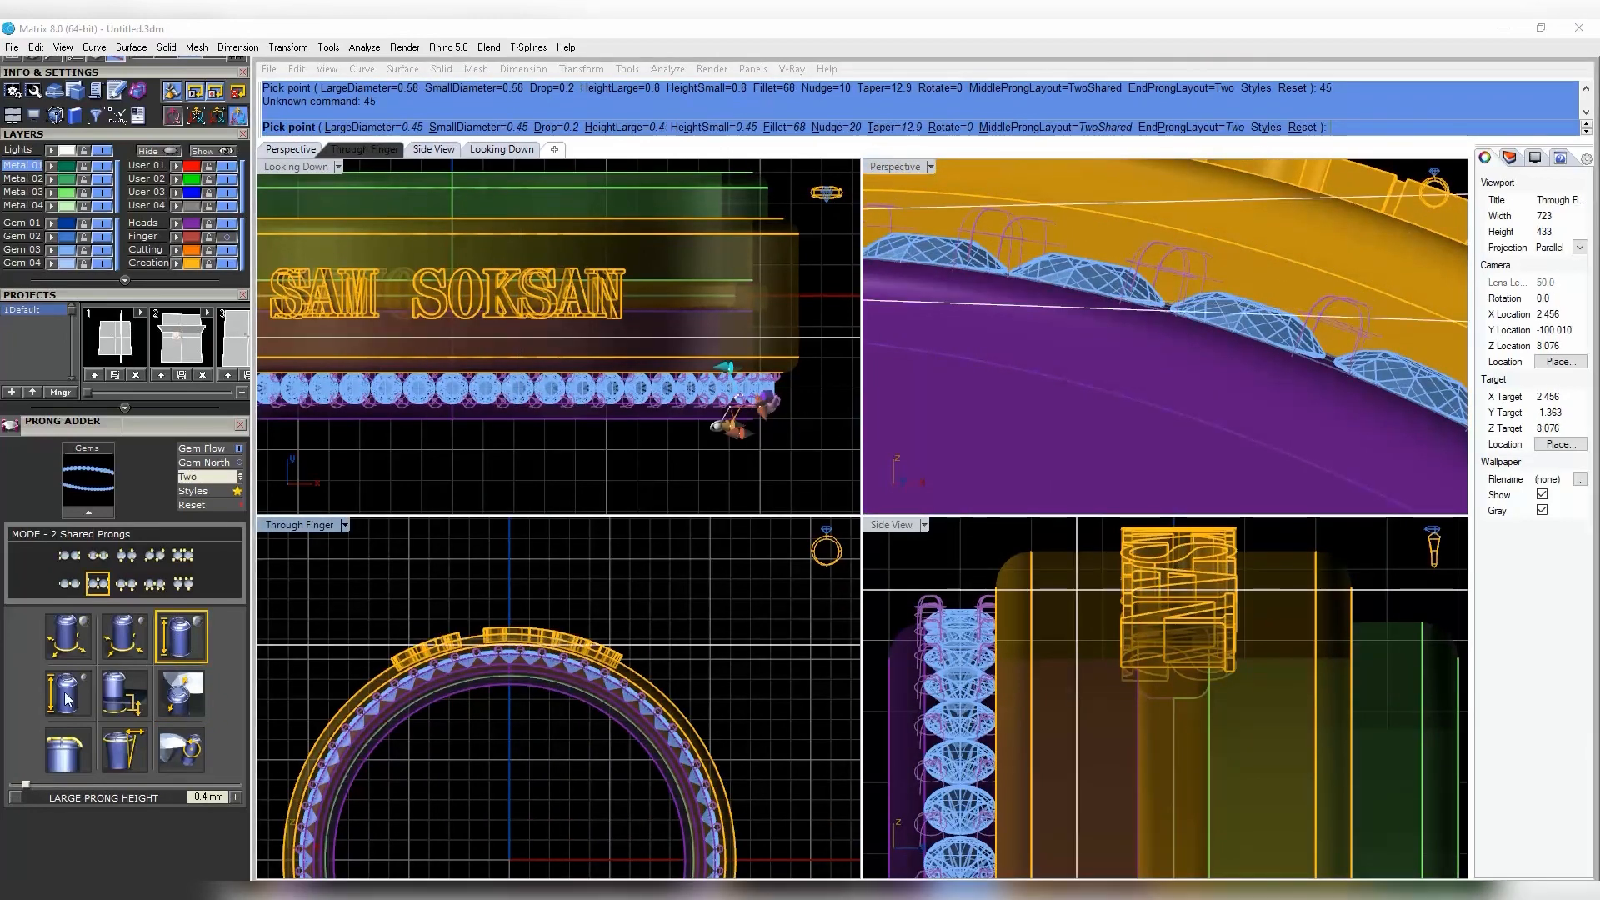
right_click(888, 393)
right_click_drag(1041, 354, 1116, 375)
scroll(1142, 318, "down", 8)
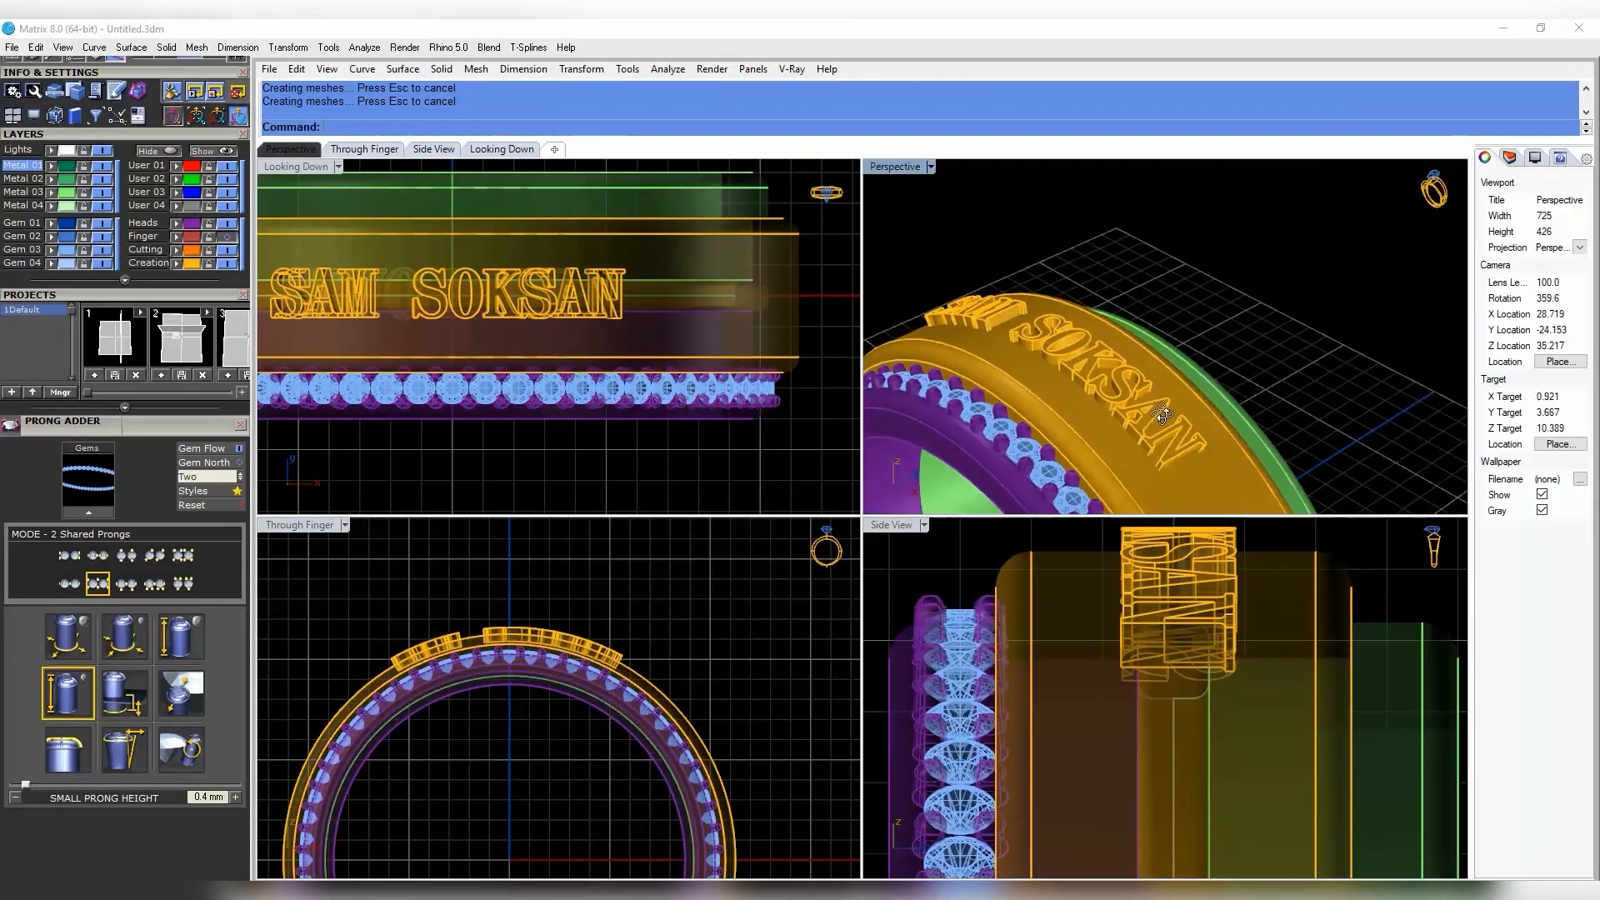
- Select the 60 gems and their prongs and turn off their isocurve display
double_click(896, 168)
right_click_drag(917, 358, 912, 426)
scroll(785, 485, "up", 10)
left_click(875, 522)
left_click(859, 503, "shift")
scroll(857, 499, "down", 4)
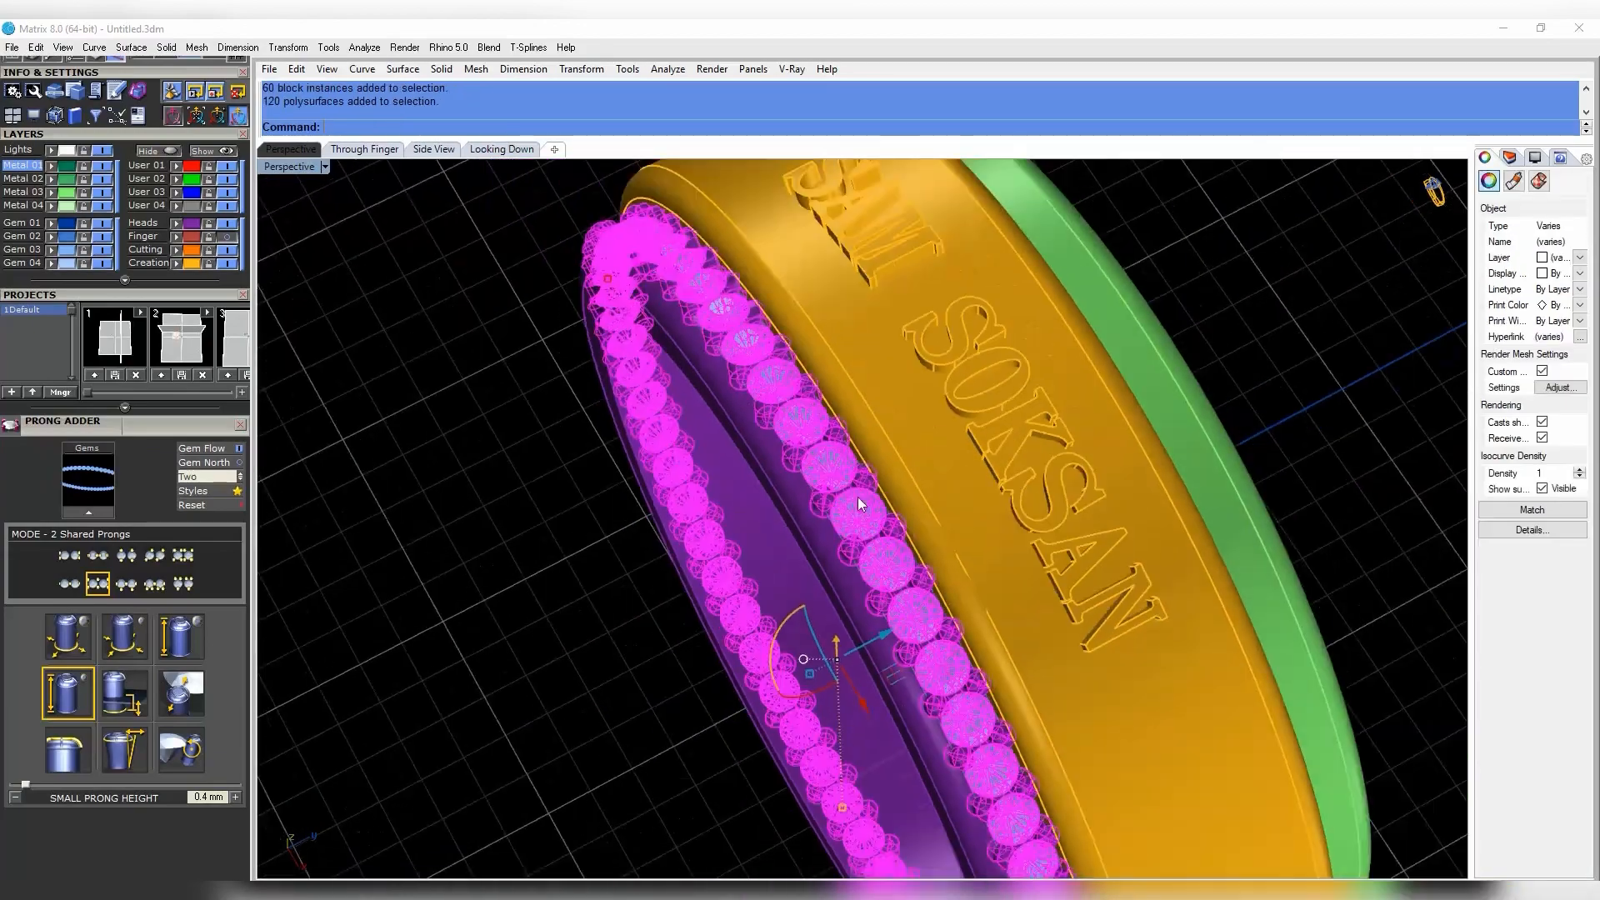
right_click_drag(857, 500, 988, 419)
left_click(1541, 490)
right_click_drag(1250, 446, 767, 450)
scroll(768, 450, "down", 6)
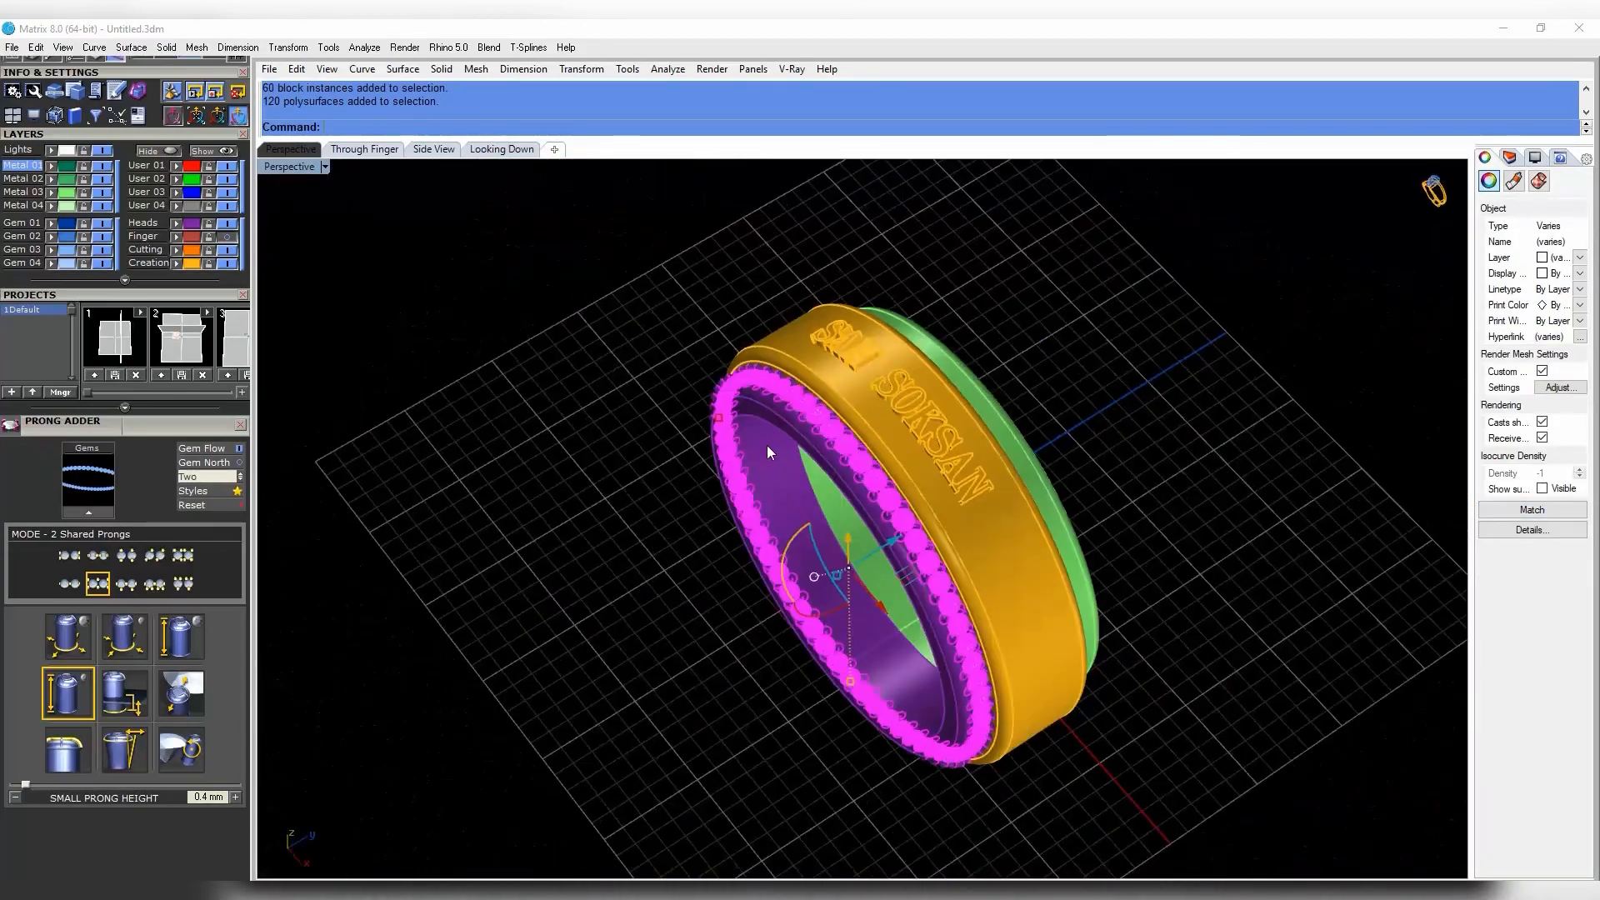
- Mirror the gems and prongs from the origin onto the band's opposite edge
type("Mirror")
key("Return")
type("0")
key("Return")
scroll(1000, 617, "down", 6)
left_click(1111, 761)
left_click(1110, 761)
scroll(983, 533, "up", 9)
- Inspect the mirrored copy in the perspective view and box-select the whole ring
right_click_drag(983, 534, 1172, 505)
scroll(835, 529, "down", 9)
scroll(836, 529, "up", 8)
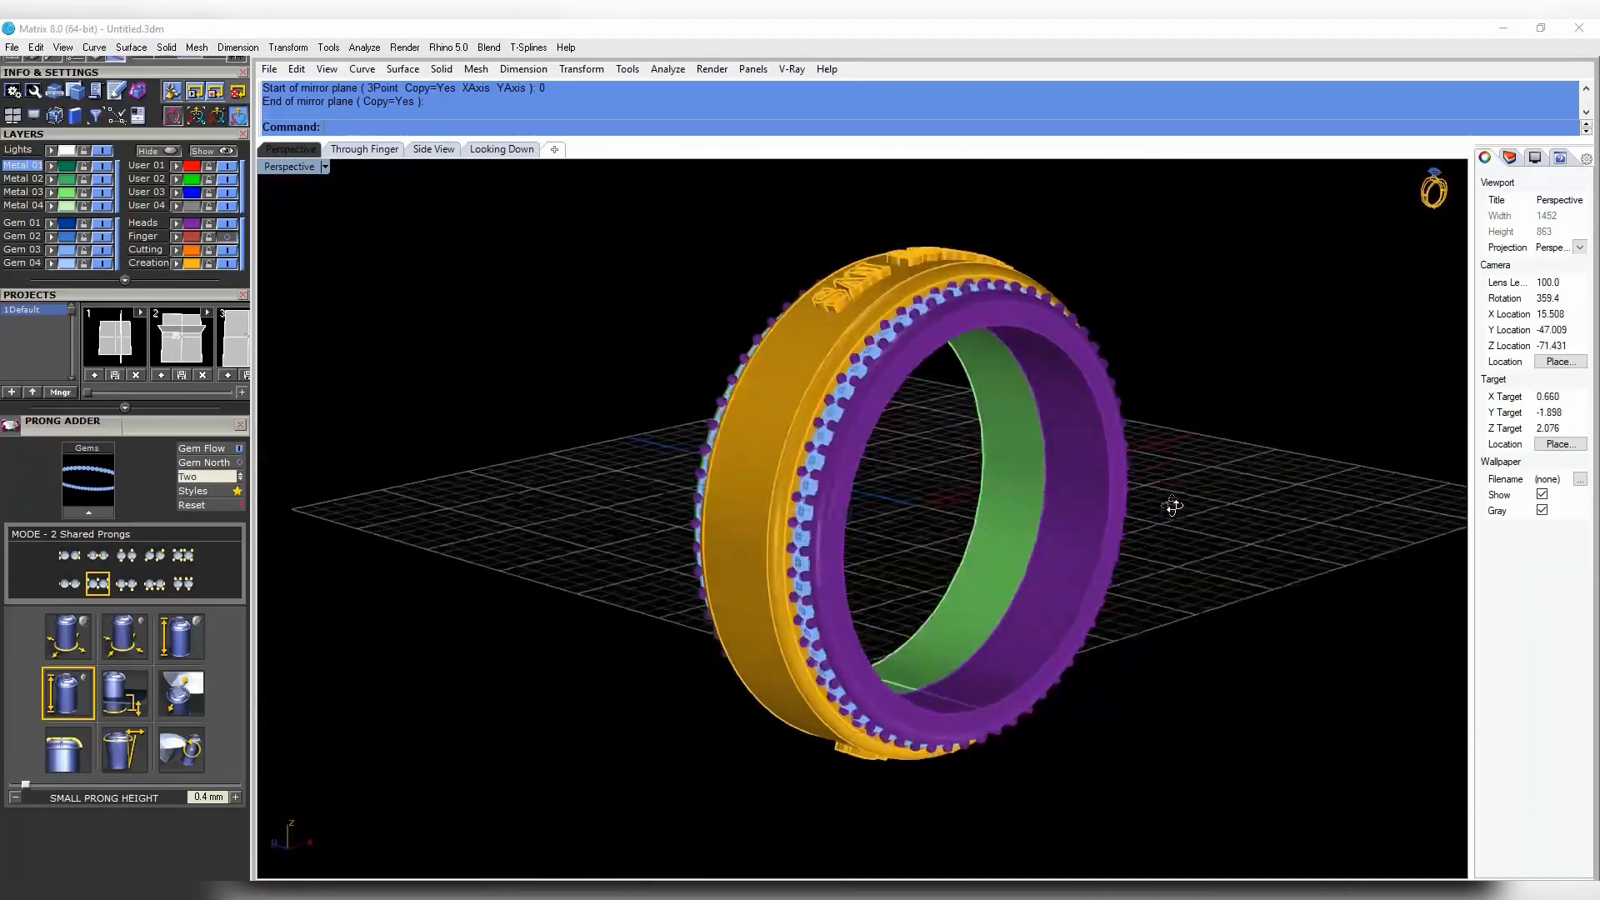
right_click_drag(888, 406, 1054, 501)
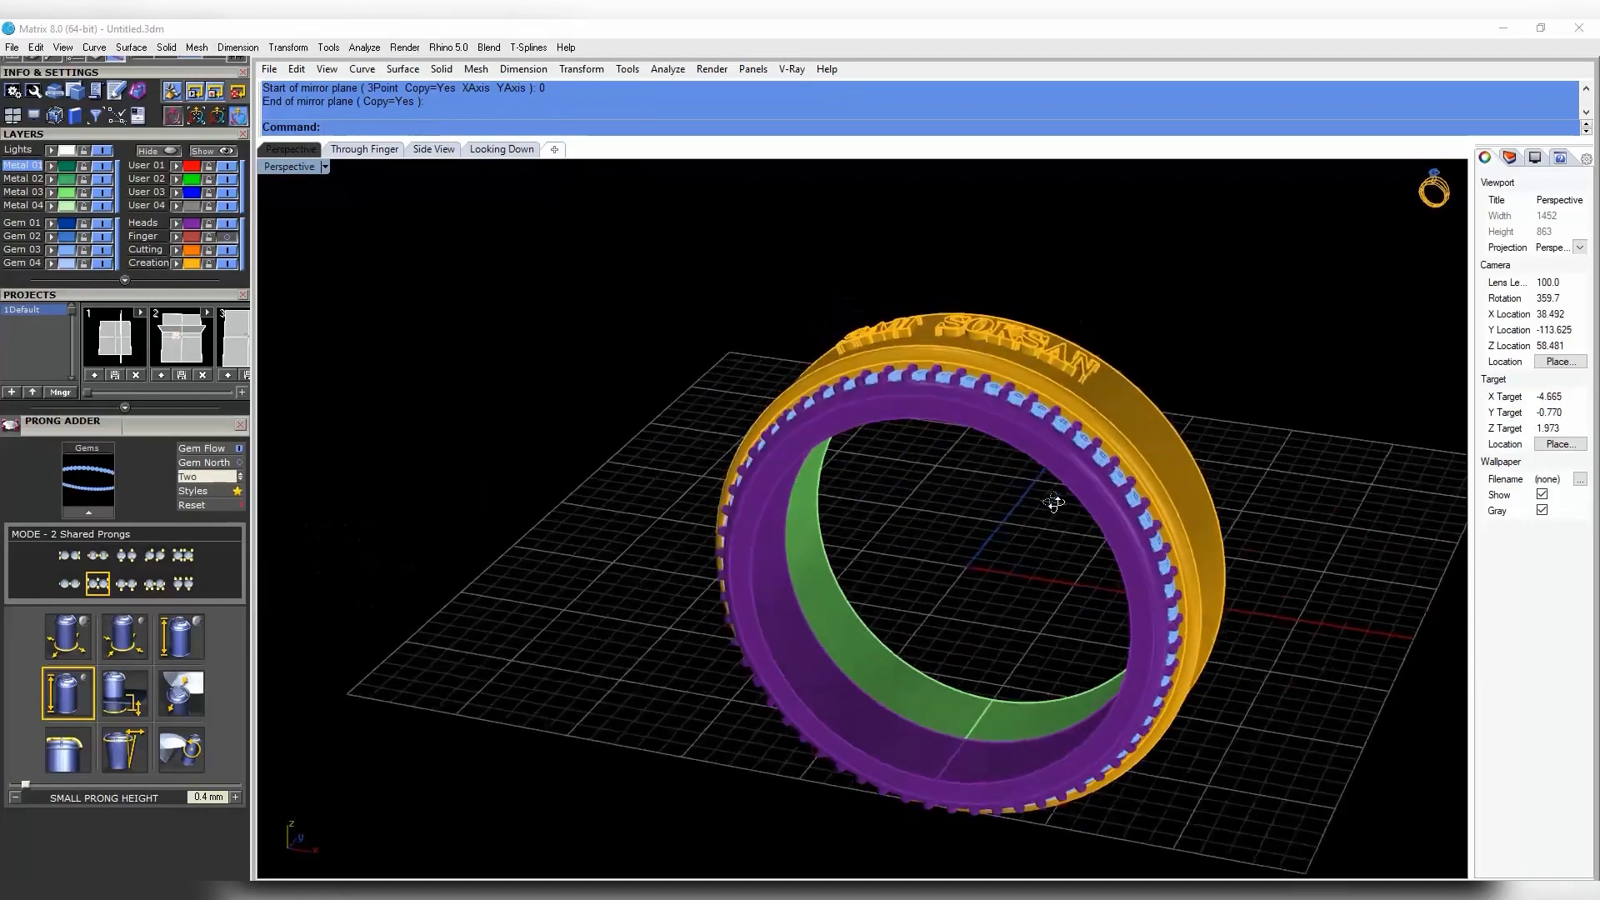
scroll(1051, 501, "down", 6)
double_click(285, 167)
double_click(901, 165)
scroll(968, 355, "down", 4)
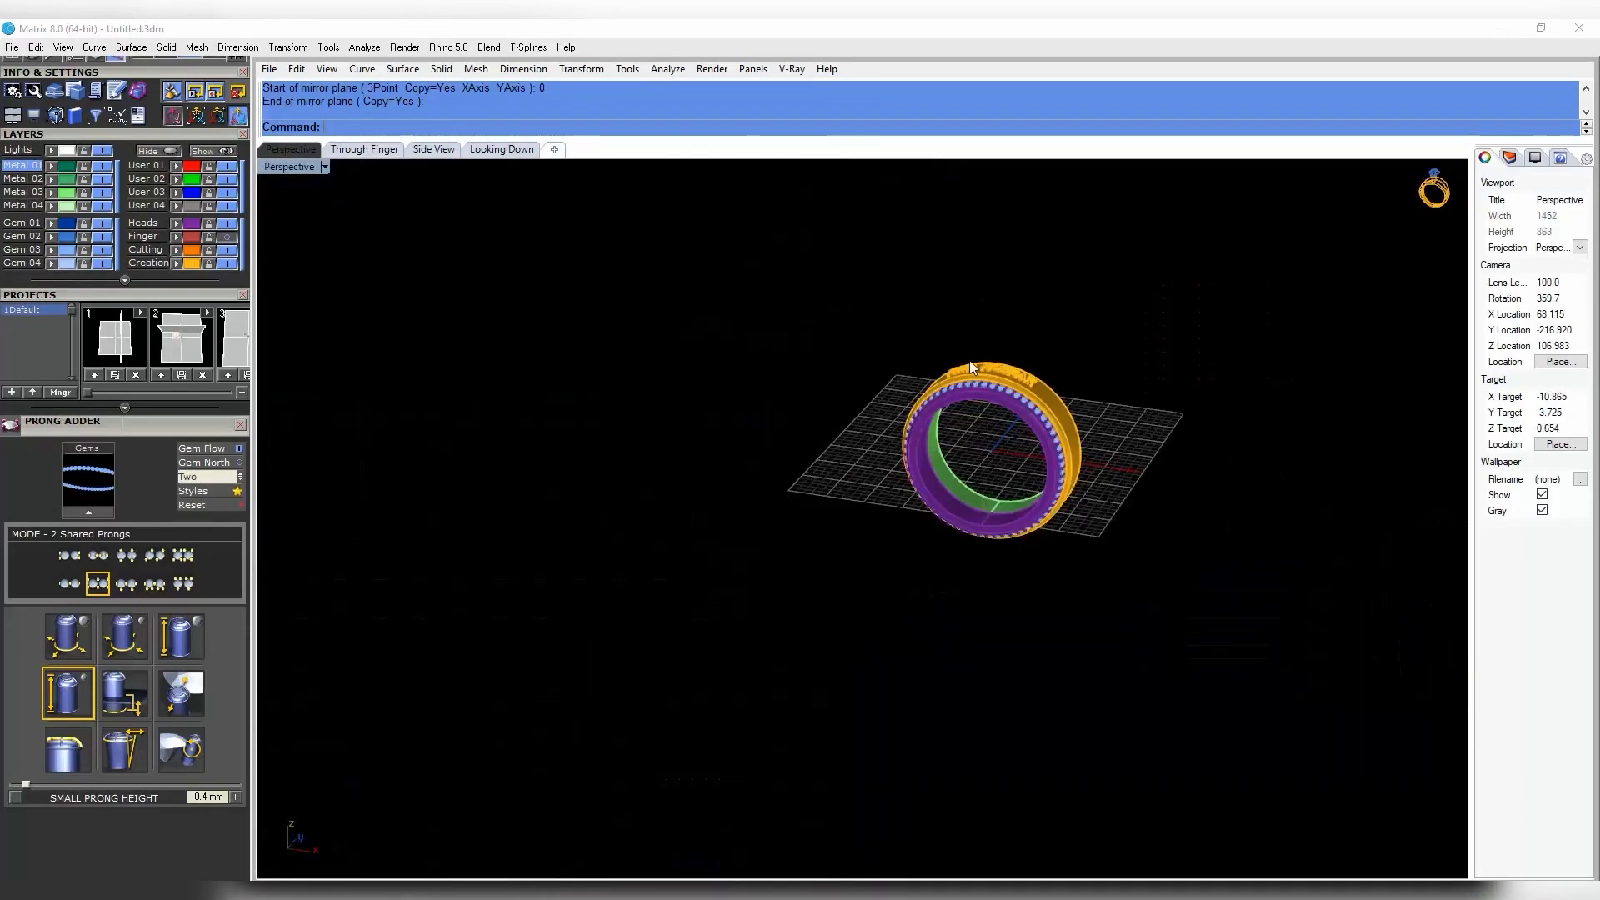
right_click_drag(969, 360, 996, 382)
scroll(996, 382, "up", 4)
scroll(997, 380, "down", 4)
left_click_drag(784, 270, 1047, 583)
- Group the left edge's gems, prongs and rail
key("F6")
key("Escape")
scroll(1027, 567, "down", 3)
right_click_drag(700, 391, 793, 387)
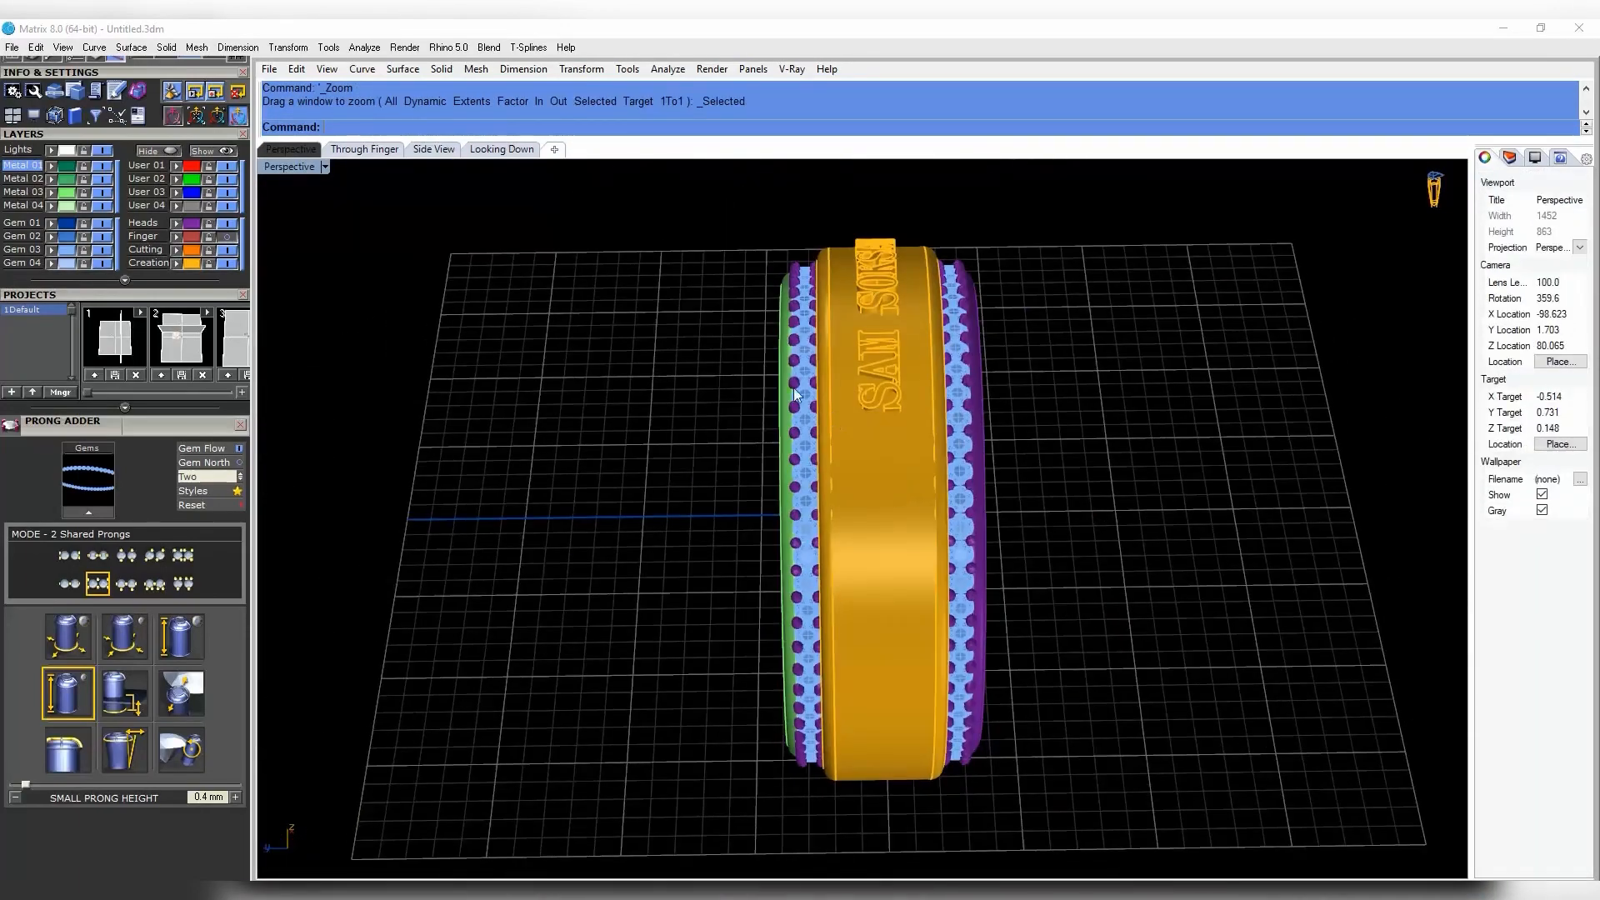
scroll(793, 387, "up", 6)
left_click(778, 389)
left_click(790, 394, "shift")
key("ctrl+g")
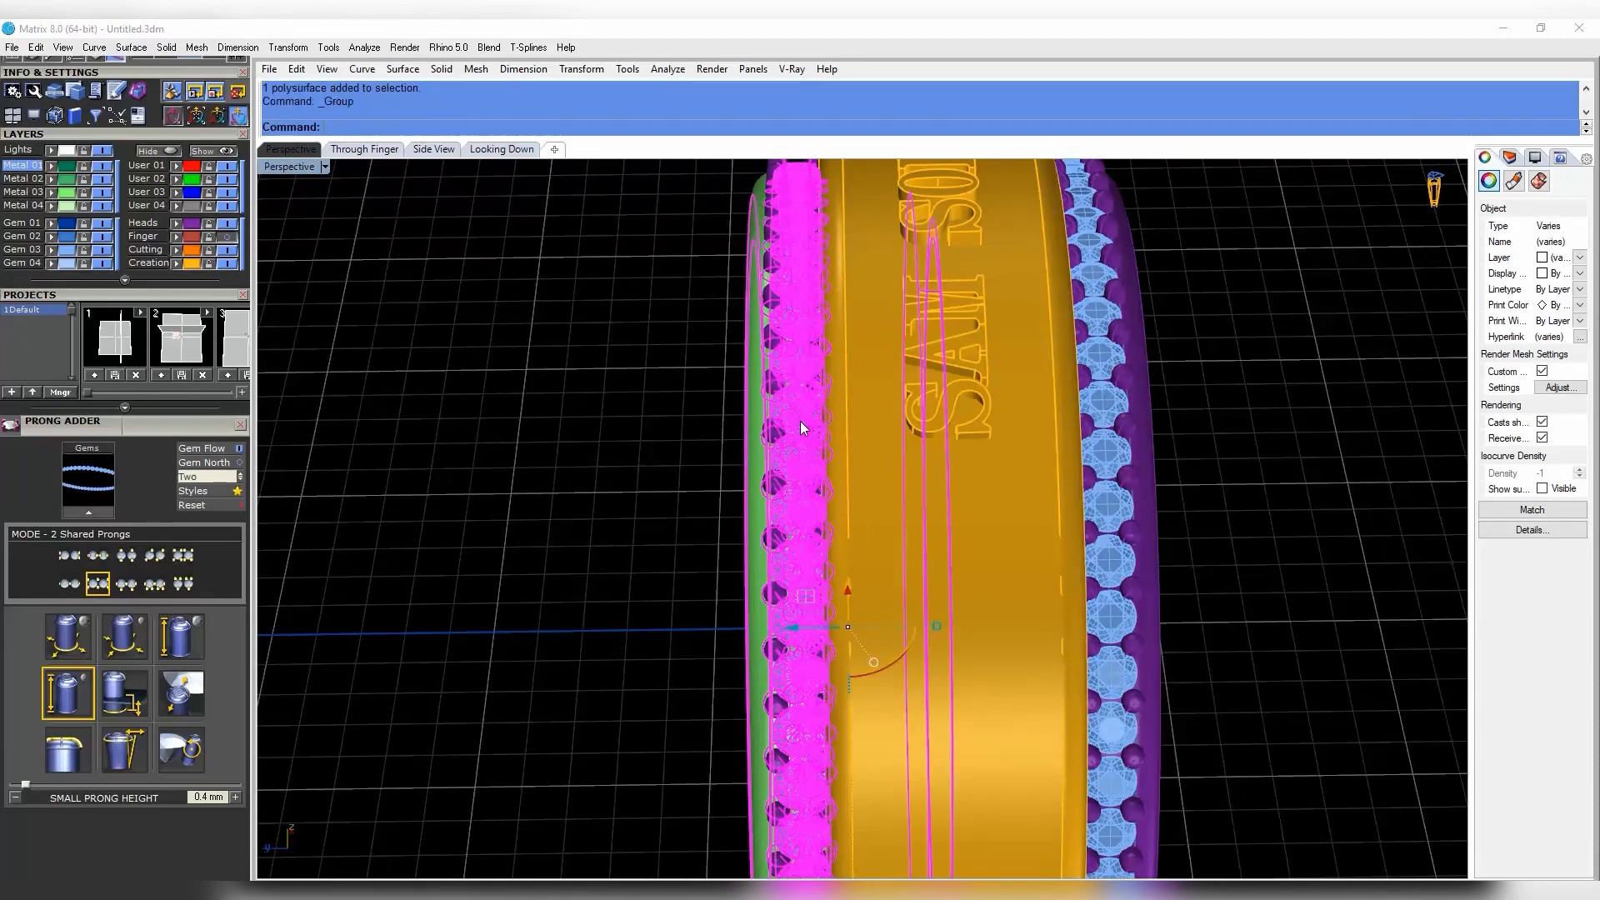
- Group the right edge's gems, prongs and rail, then undo a trial move of it
left_click(1115, 569)
left_click(1143, 566, "shift")
left_click(1135, 538, "shift")
key("ctrl+g")
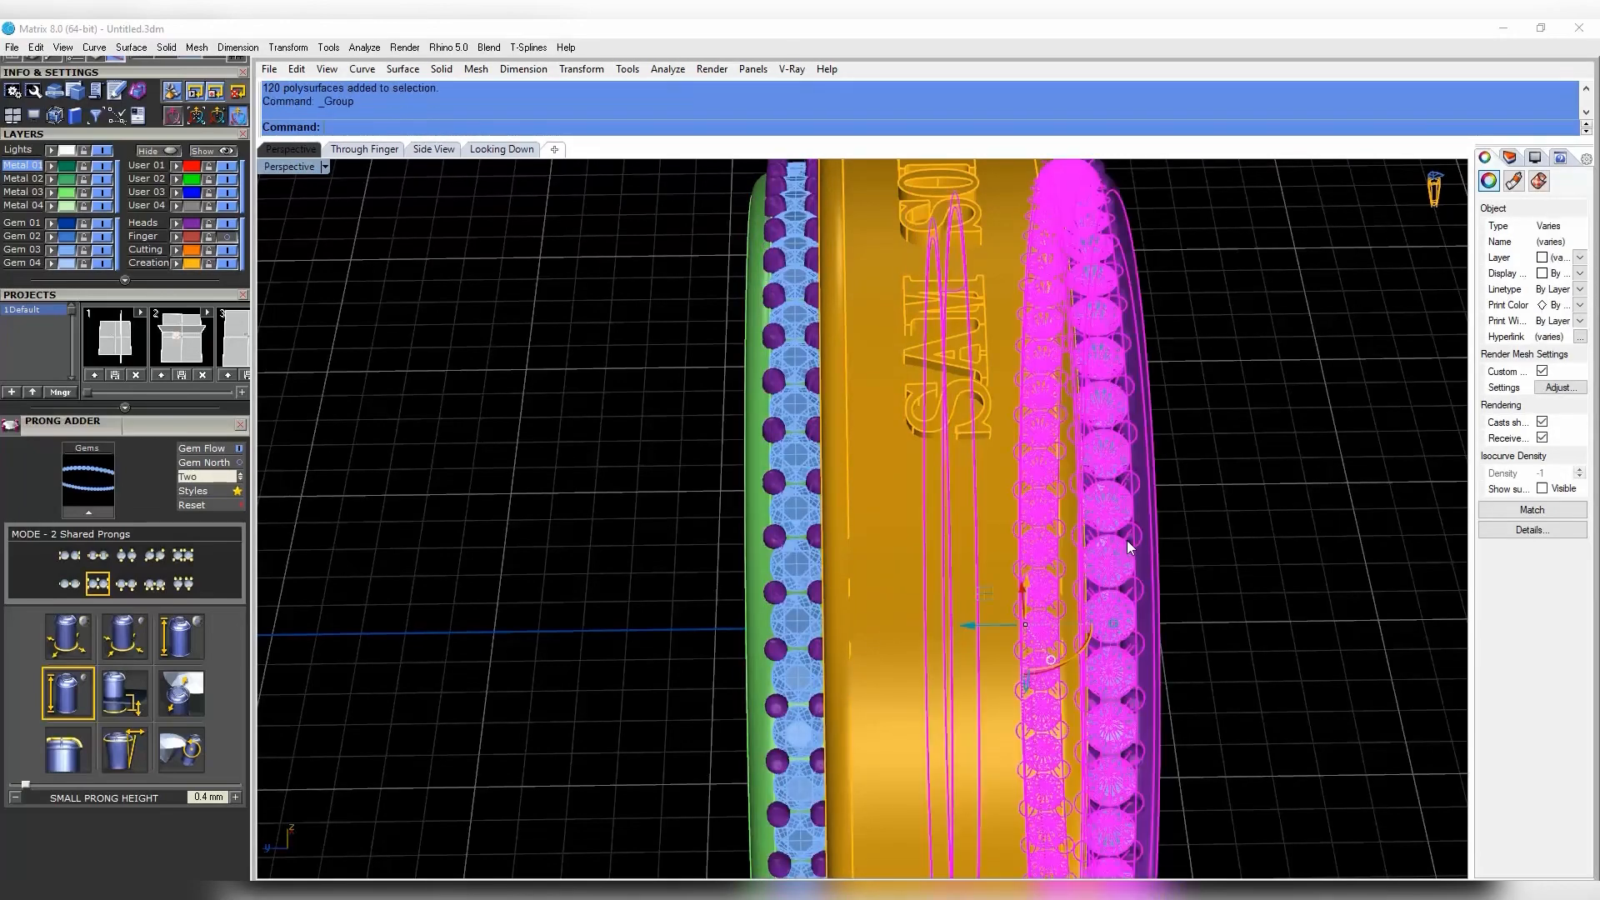
scroll(1127, 540, "down", 5)
left_click(1097, 526)
left_click_drag(998, 576, 1190, 571)
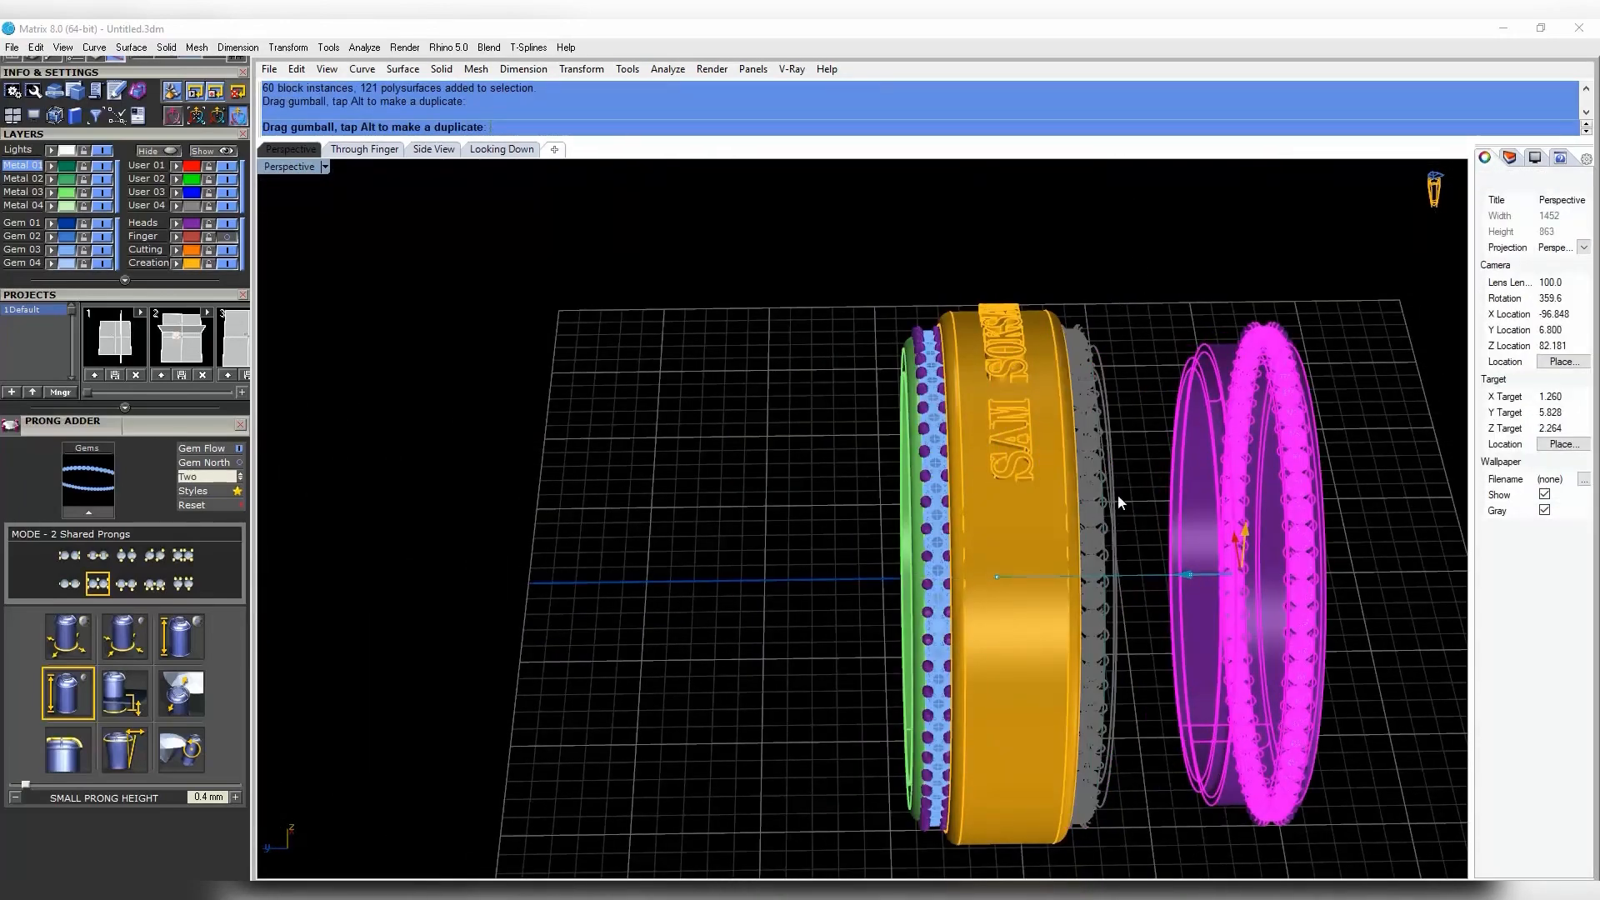
key("ctrl+z")
- Drag the left and right gem groups away from the band to check them
right_click_drag(1106, 483, 1078, 498)
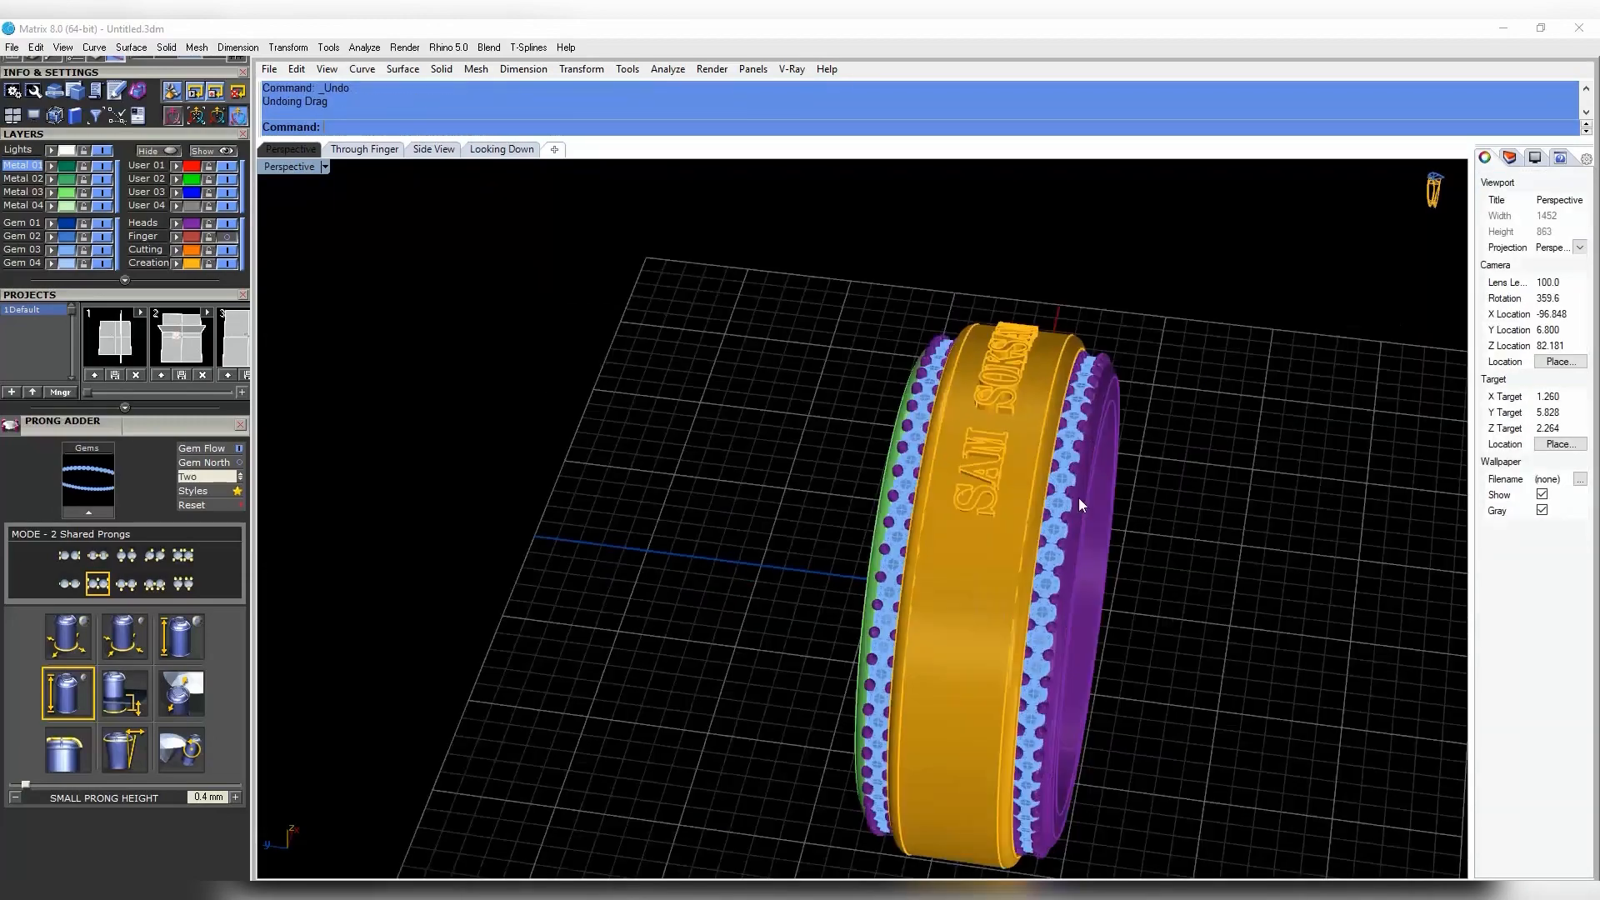
scroll(934, 545, "up", 5)
right_click_drag(934, 544, 971, 538)
left_click(928, 520)
left_click_drag(886, 631, 683, 633)
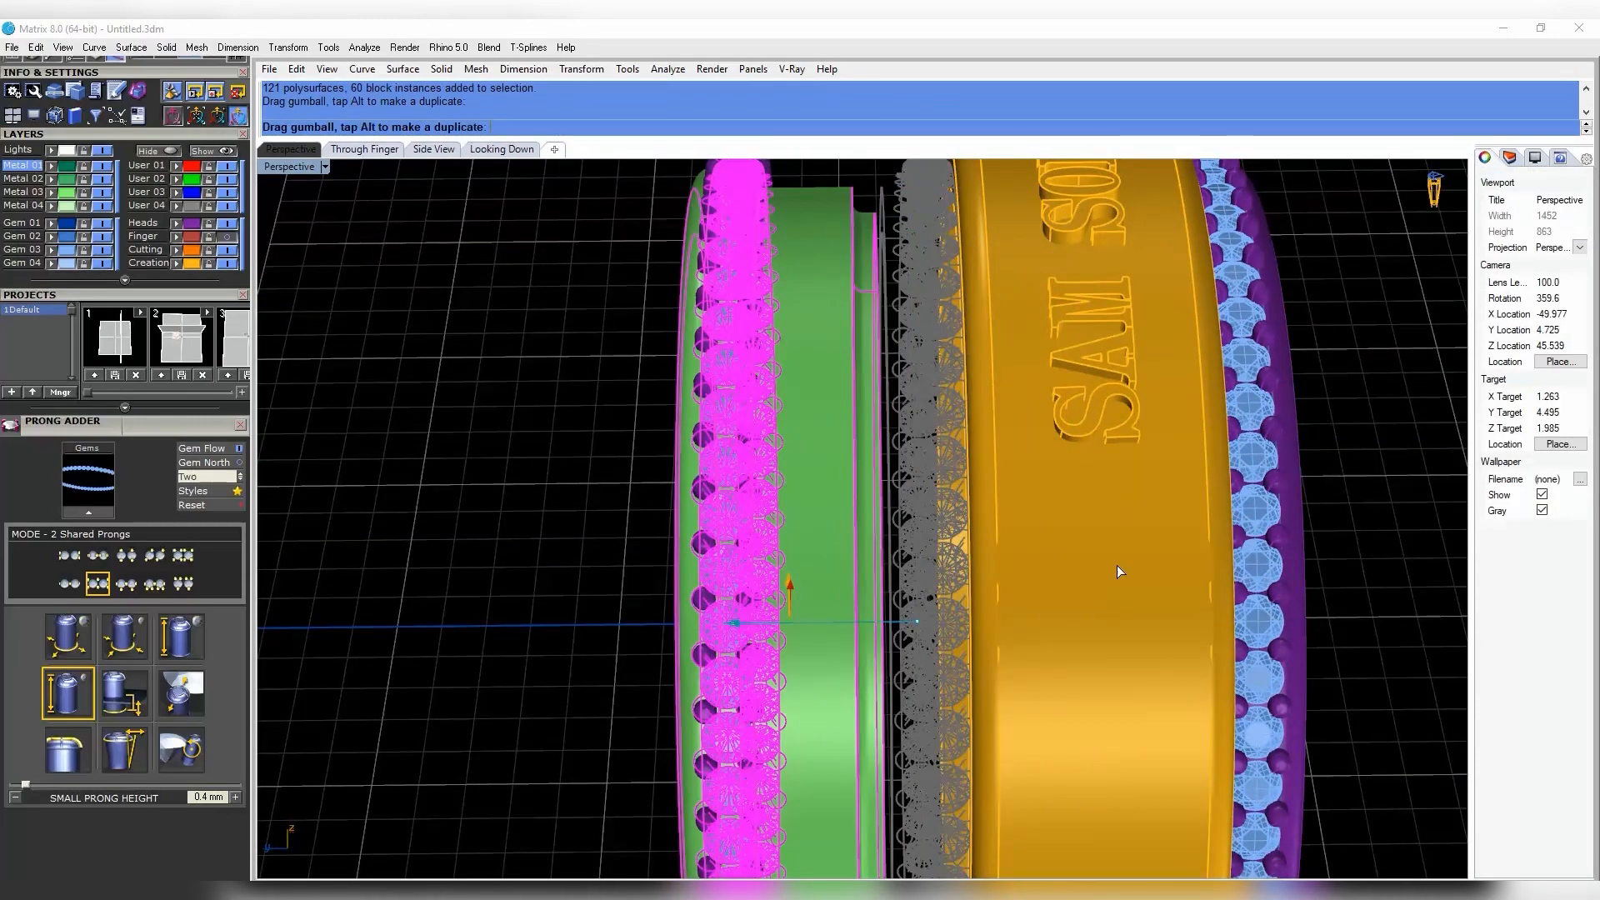
scroll(1117, 572, "down", 2)
left_click(1214, 523)
scroll(1214, 522, "down", 2)
left_click(1153, 554)
left_click_drag(1034, 572, 1223, 576)
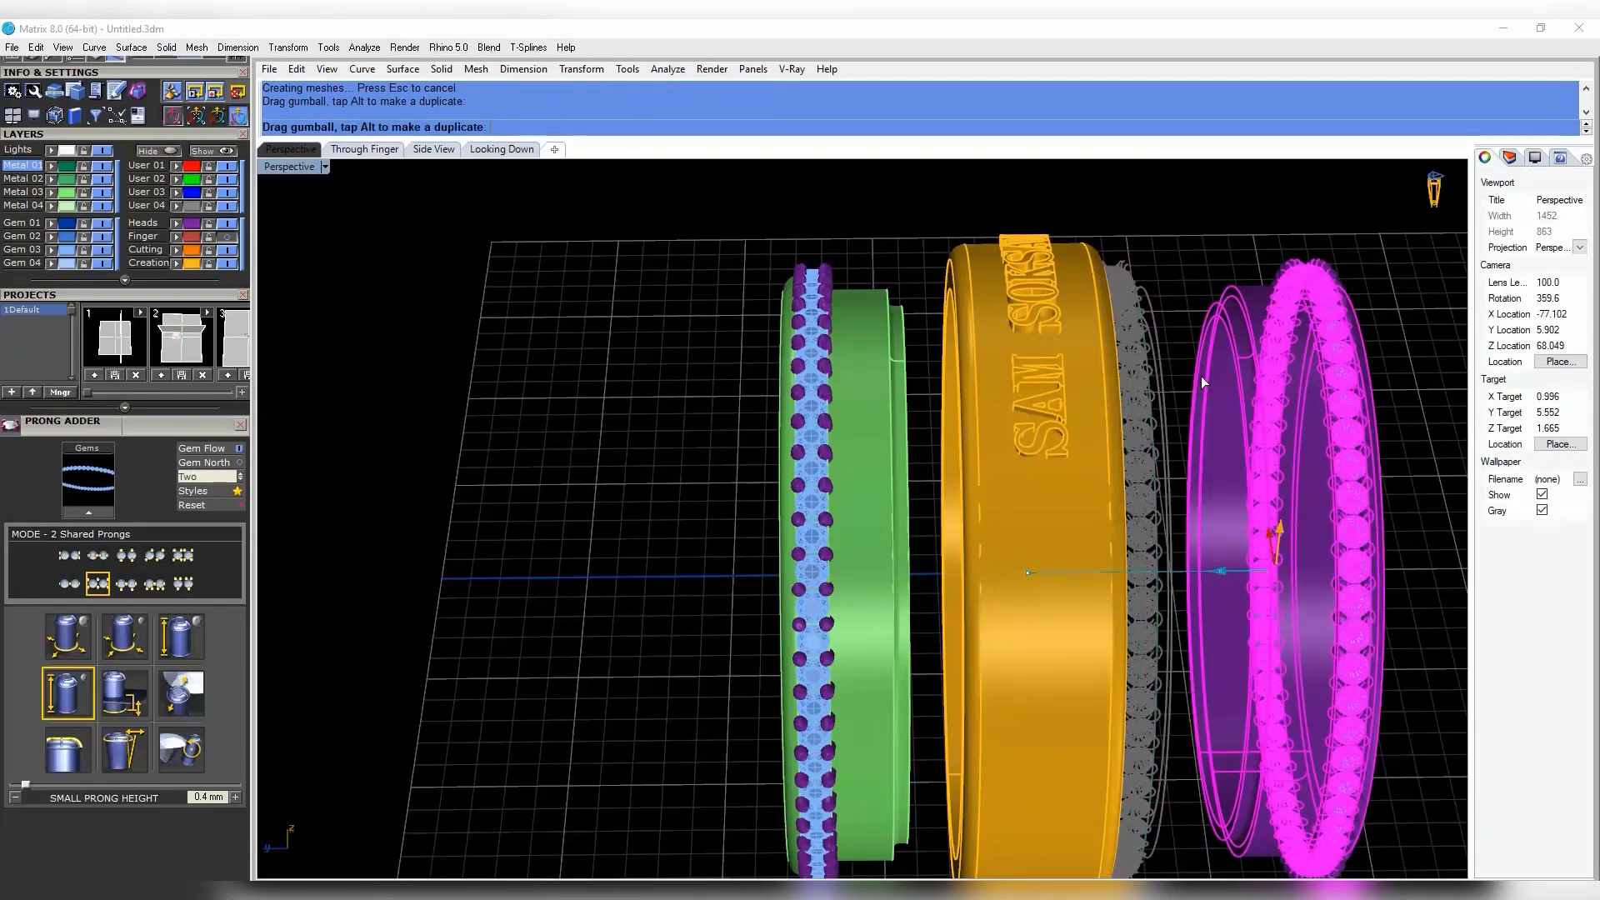
right_click_drag(1203, 382, 919, 479)
left_click(1178, 410)
- Undo both moves so the gem groups sit back on the band
scroll(1178, 411, "down", 5)
scroll(1111, 375, "up", 7)
scroll(815, 454, "down", 6)
scroll(789, 375, "up", 6)
scroll(919, 479, "down", 6)
key("ctrl+z")
right_click_drag(1117, 532, 430, 547)
key("ctrl+z")
left_click(1214, 479)
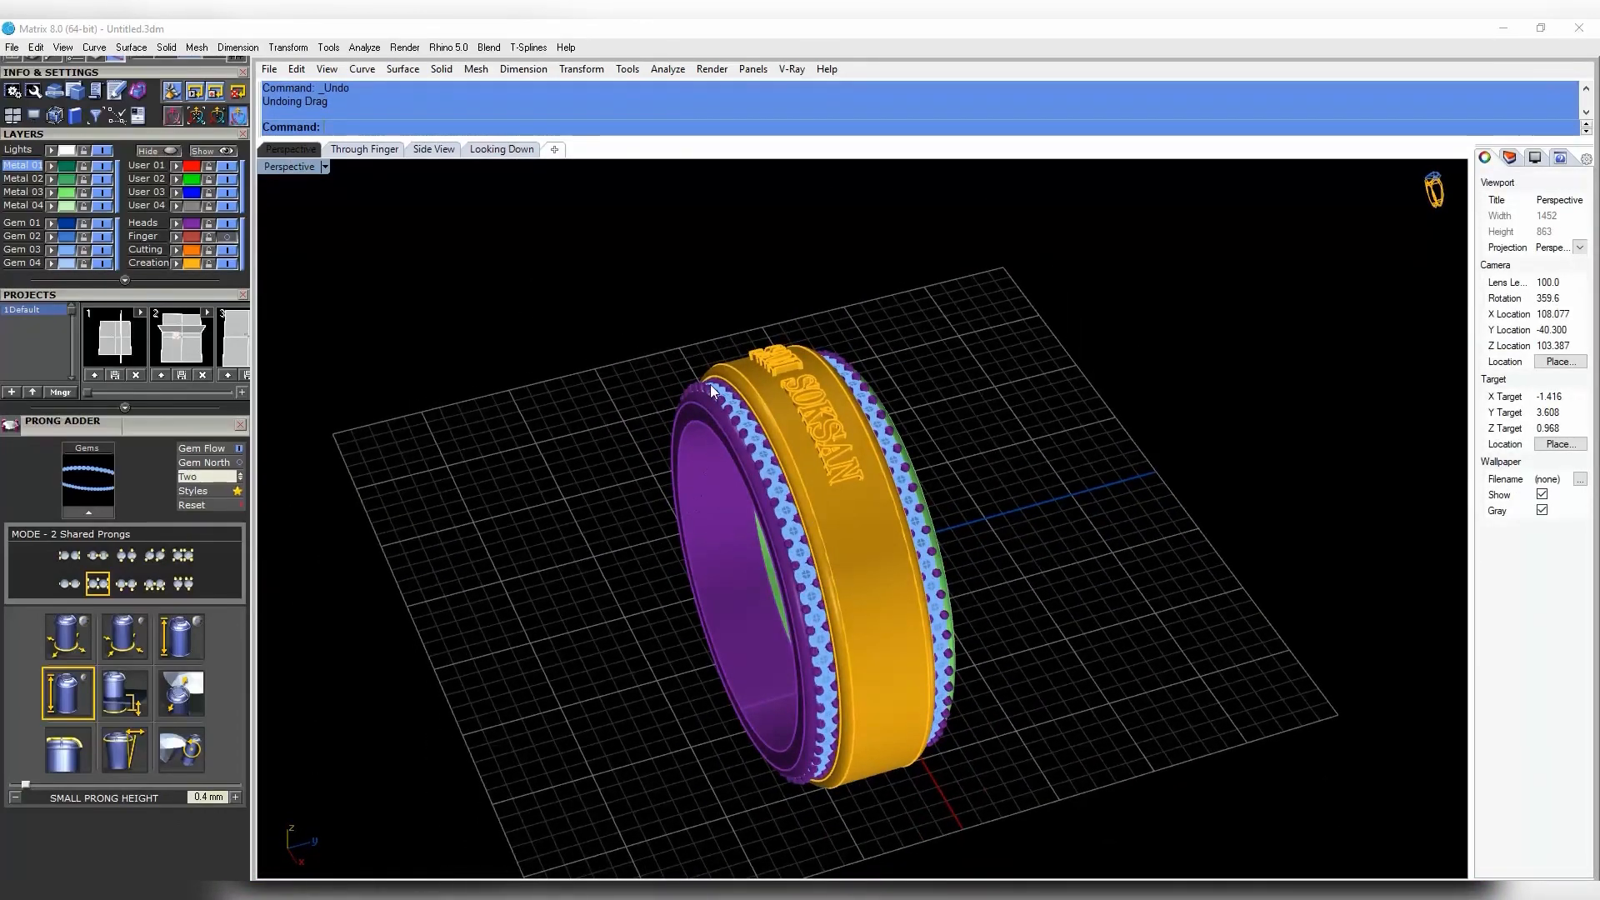
- Hide the grid and zoom to fit all ring objects with ZS
scroll(818, 411, "down", 5)
right_click_drag(710, 392, 983, 417)
key("F7")
key("ctrl+a")
type("zs")
key("Escape")
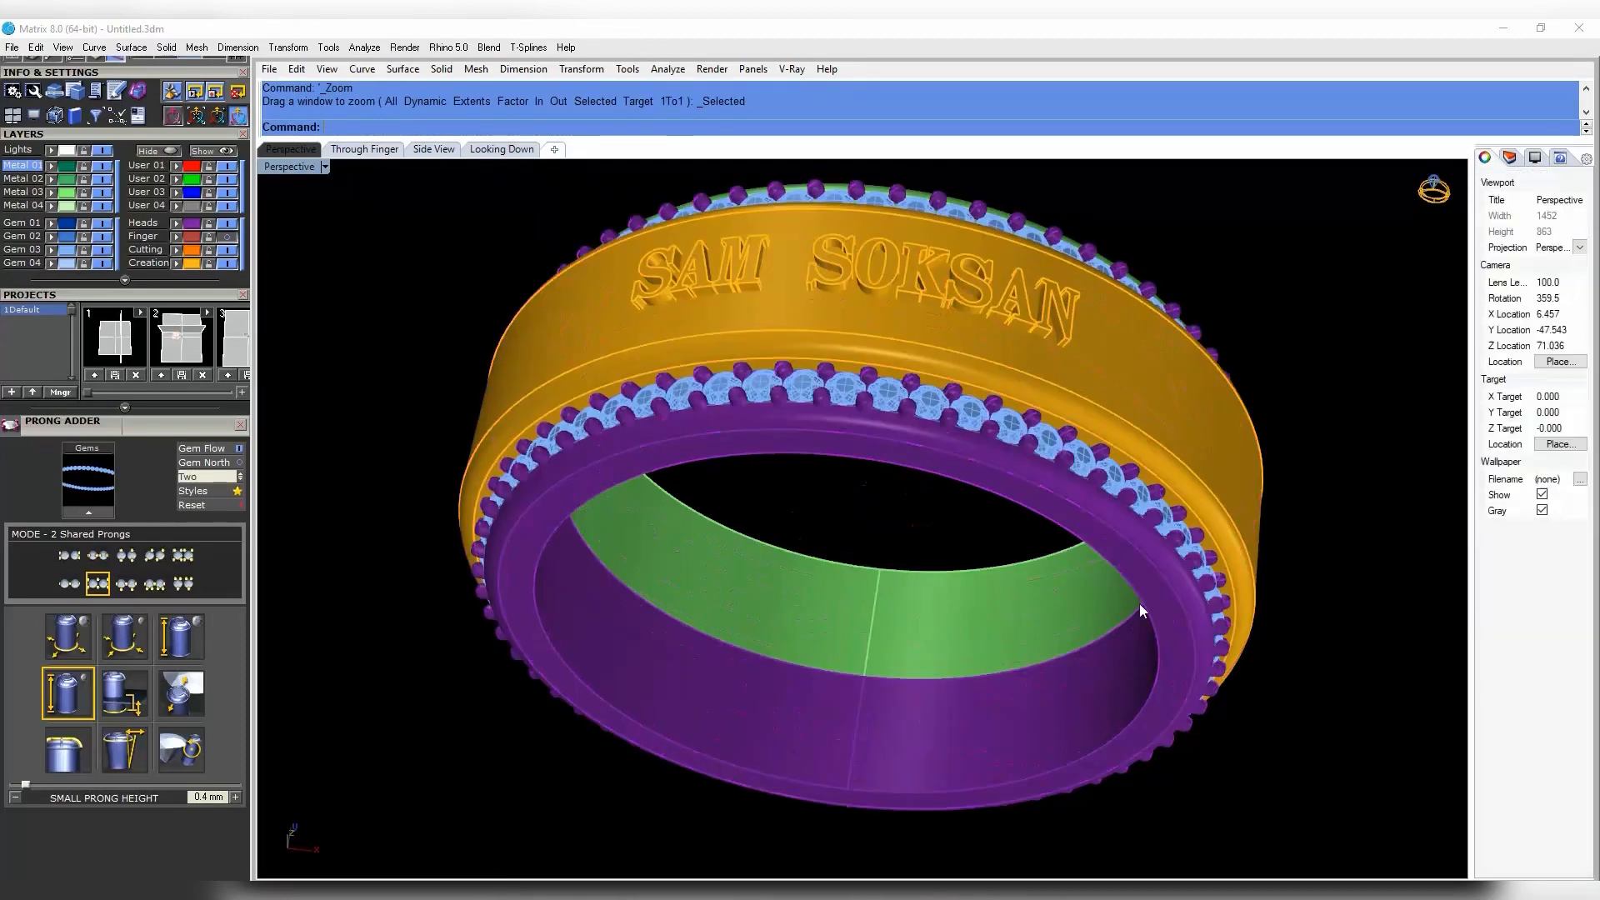
scroll(1140, 611, "down", 6)
right_click_drag(925, 533, 1246, 486)
scroll(1161, 475, "up", 2)
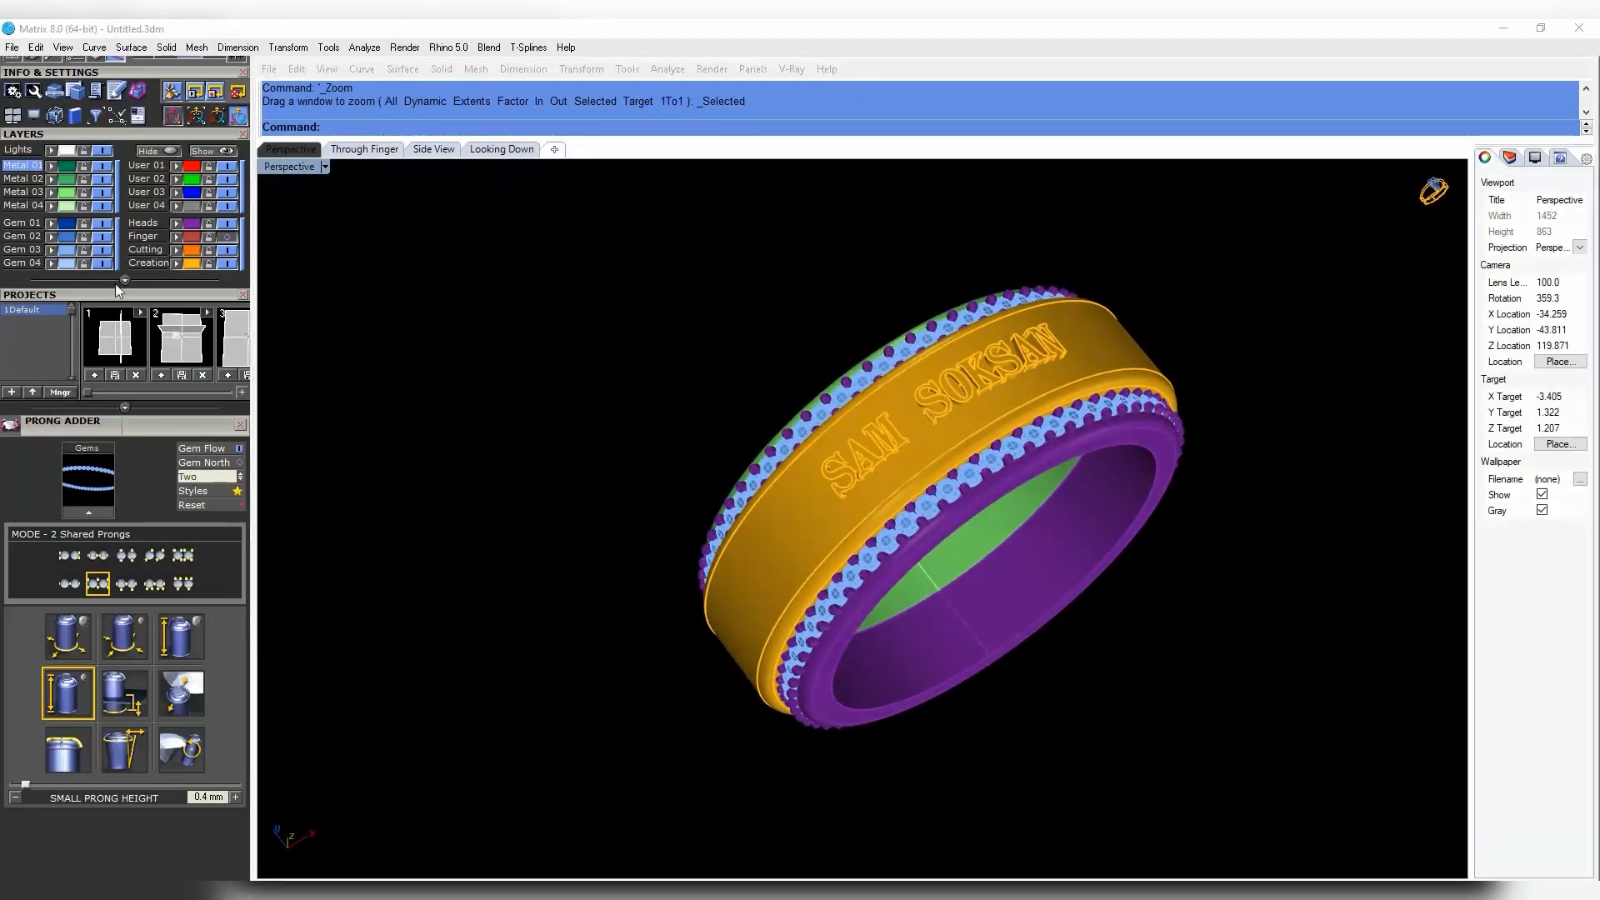
- Move the selected inner ring parts to the purple Heads layer
left_click(66, 193)
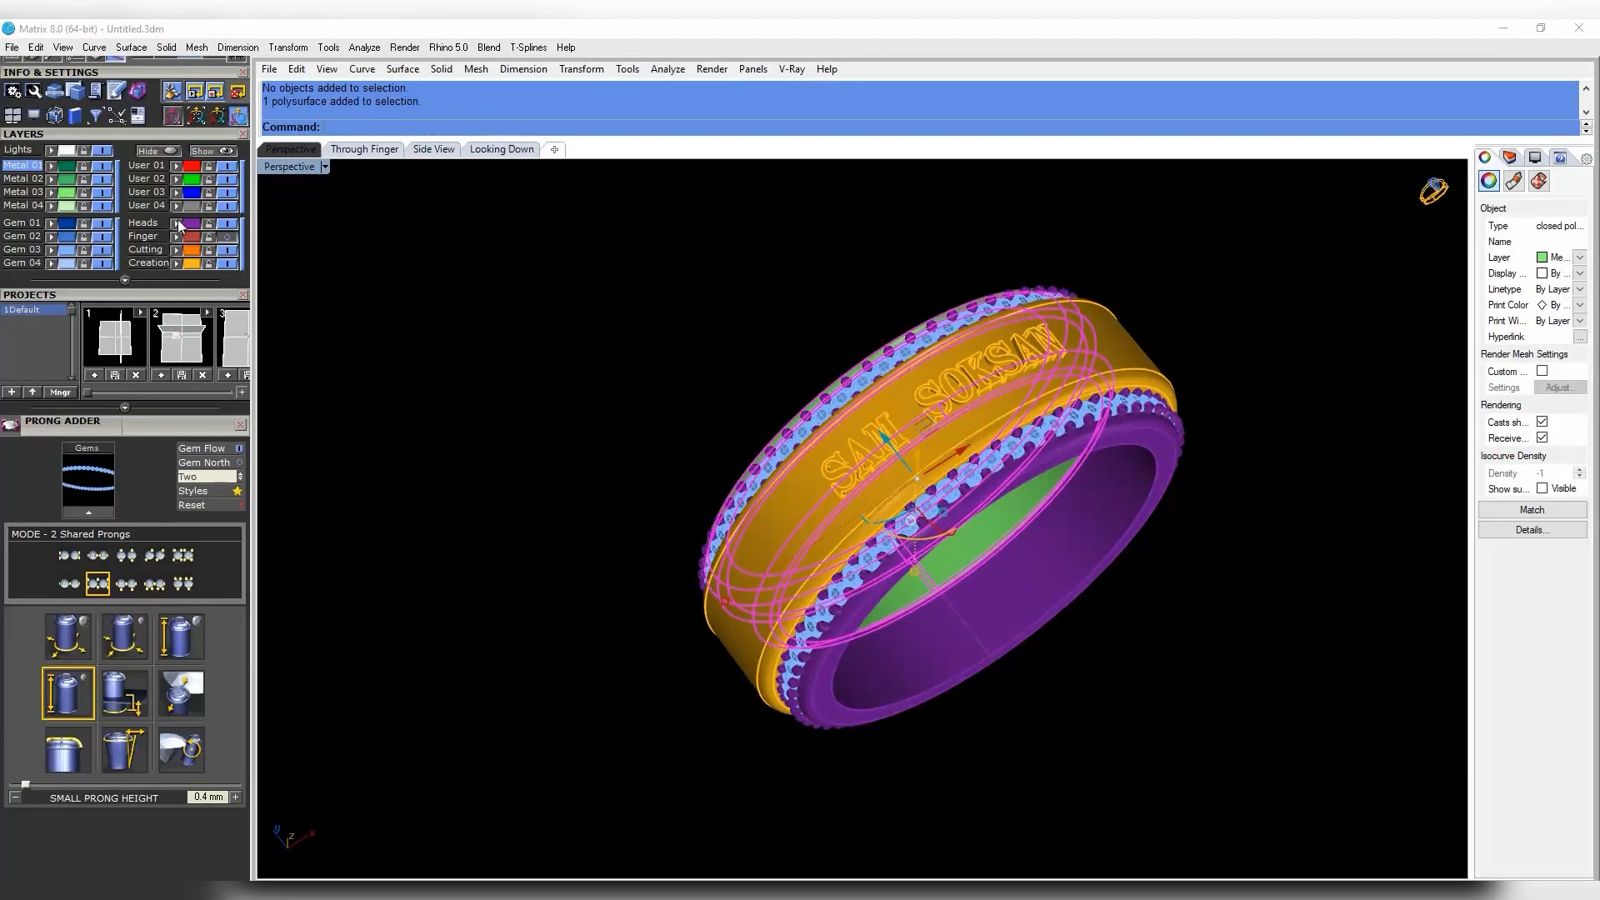
left_click(193, 261)
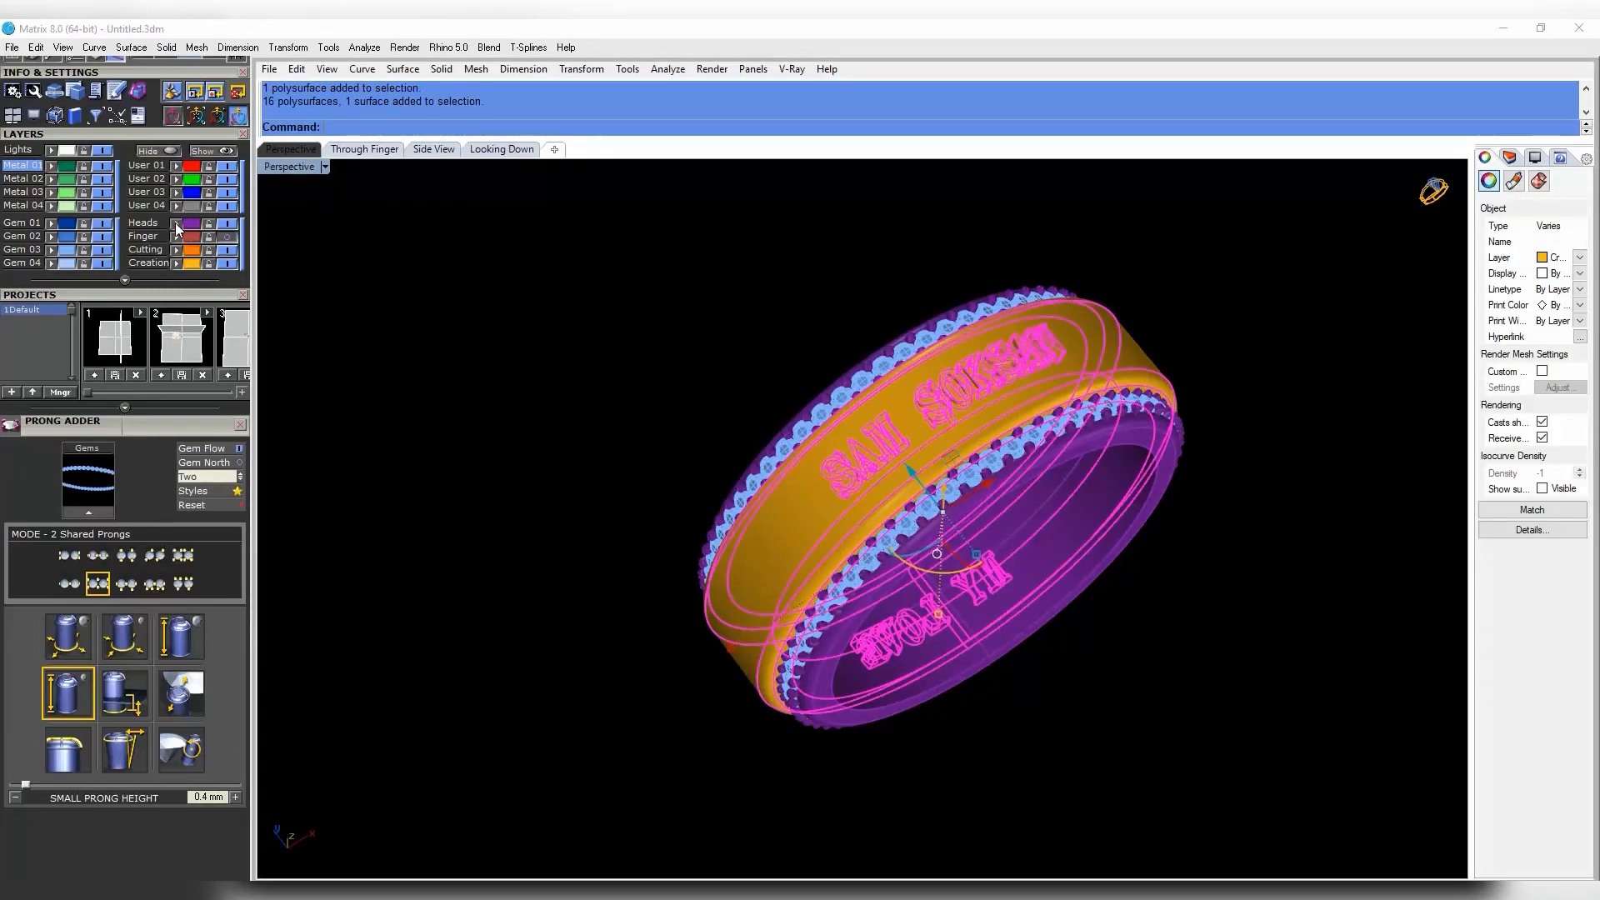
left_click(176, 224)
left_click(515, 320)
right_click_drag(533, 327, 846, 441)
- Move the lettered band with its raised text to the gold Creation layer
left_click(858, 446)
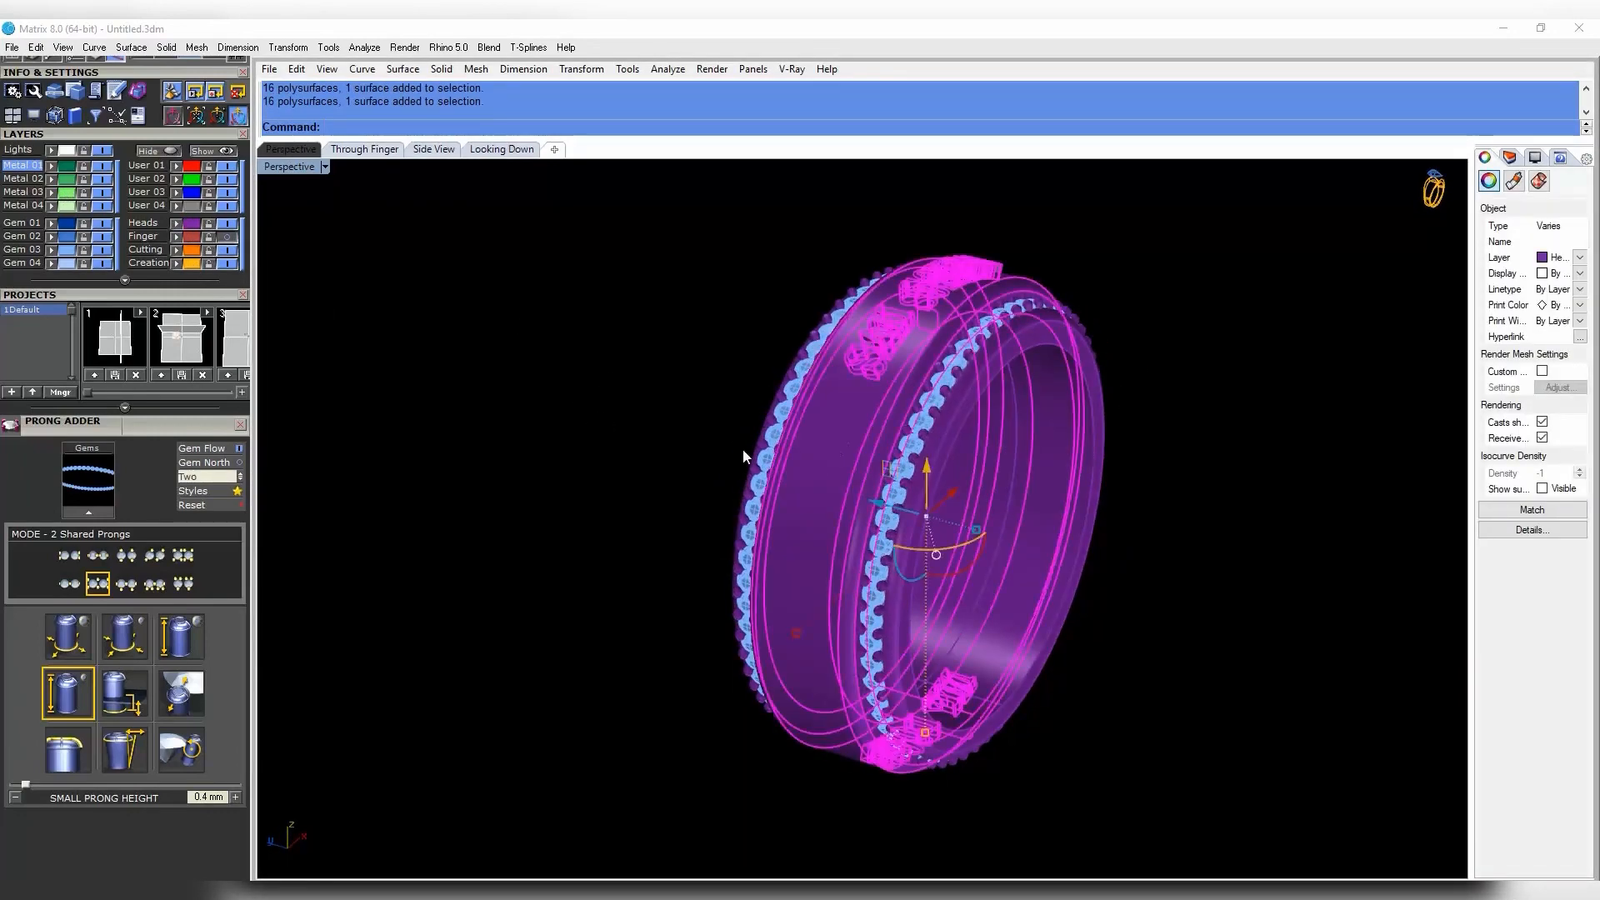
left_click(615, 421)
left_click(821, 492)
left_click(177, 262)
left_click(533, 321)
right_click_drag(917, 367, 1213, 401)
scroll(191, 167, "up", 5)
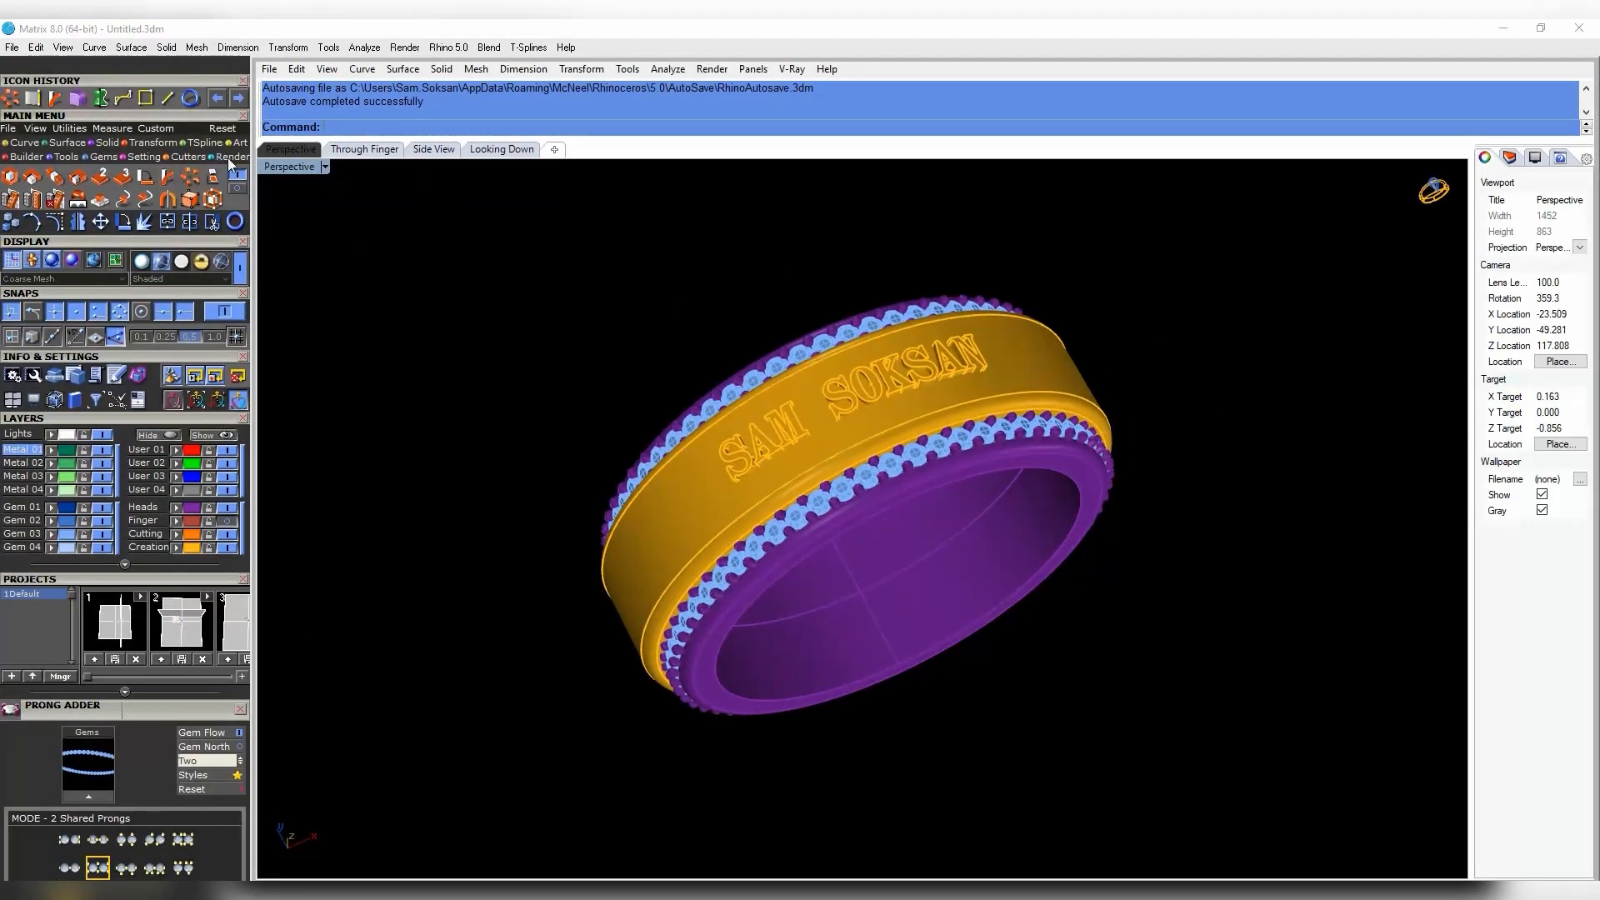
- Add a ground plane under the ring and look over its material options
left_click(231, 157)
mouse_move(993, 370)
right_mouse_down()
mouse_move(996, 325)
mouse_move(989, 345)
right_mouse_up()
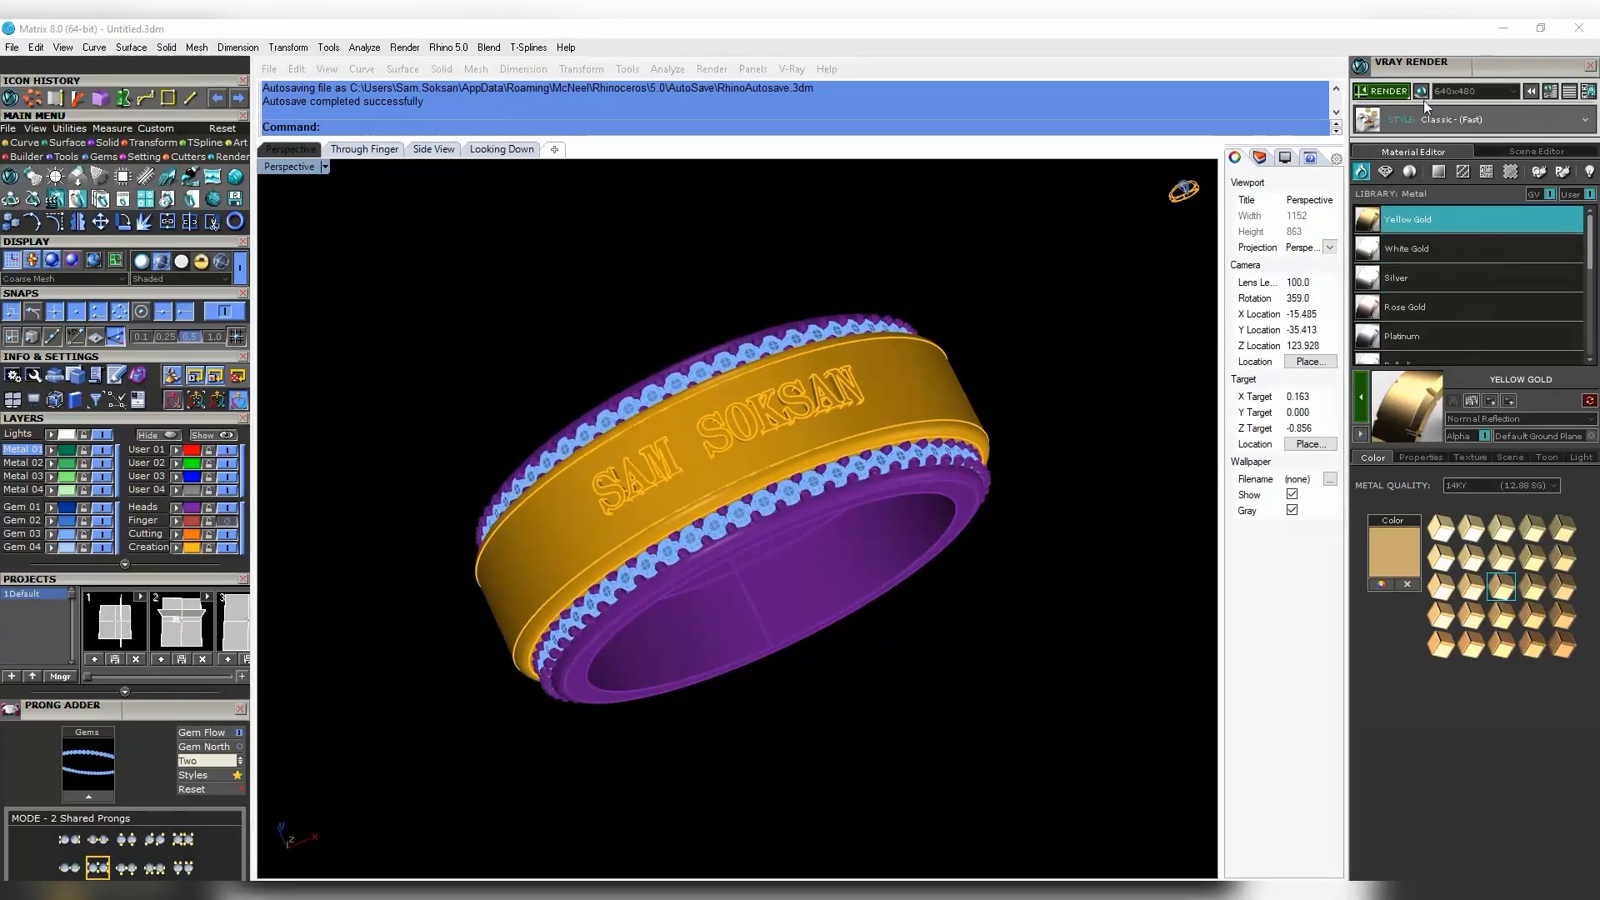
left_click(1422, 93)
left_click(1131, 242)
left_click(1438, 173)
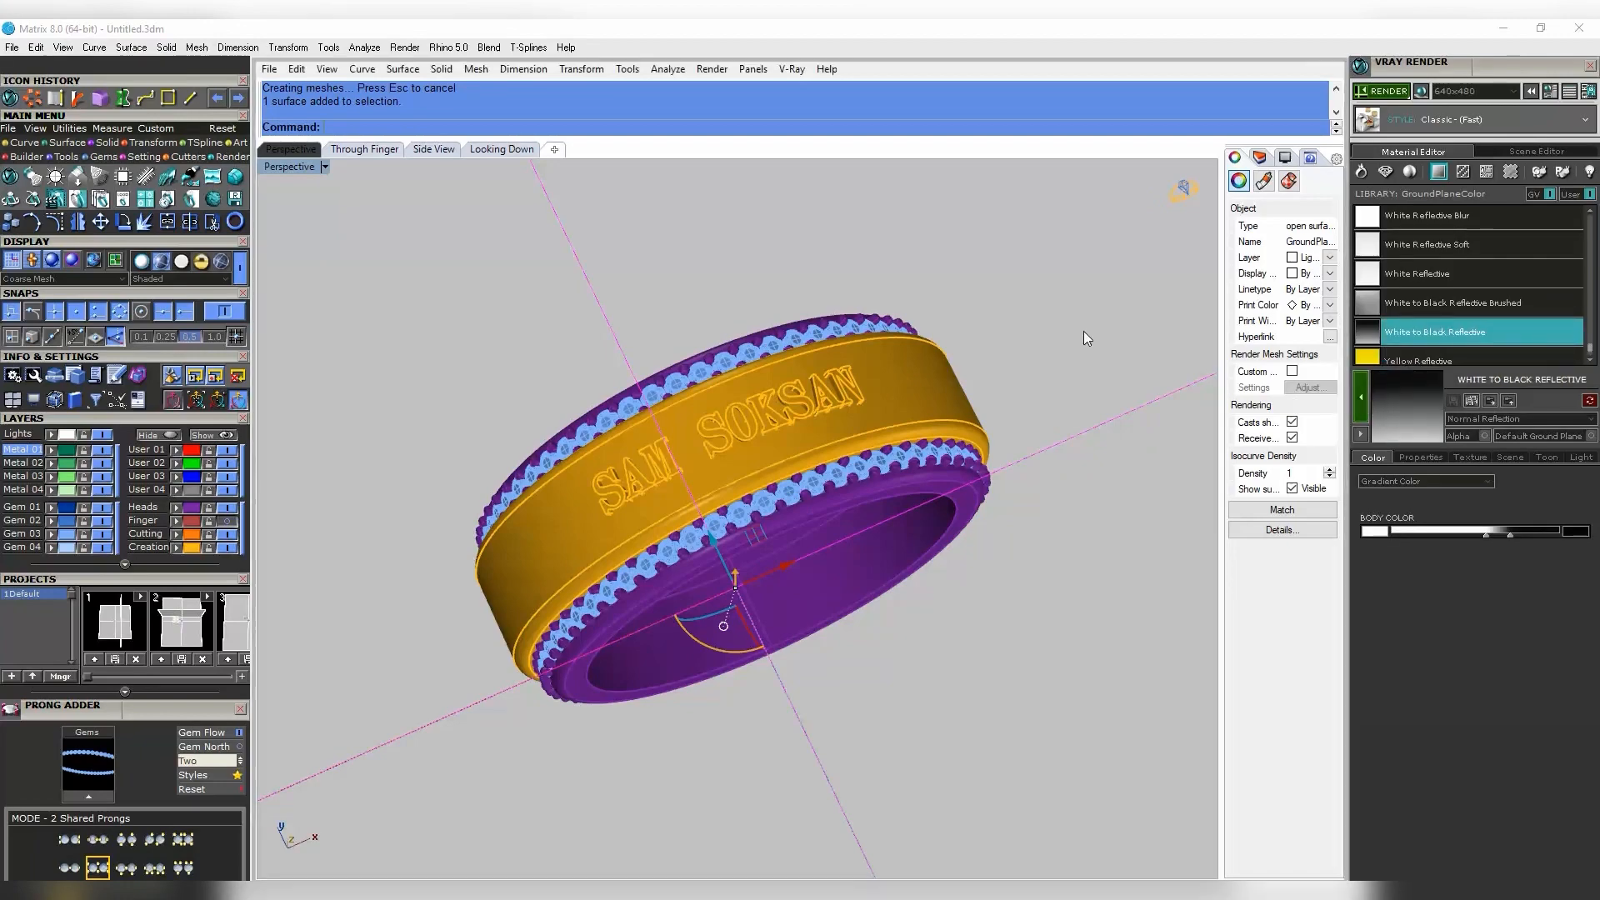
key("Escape")
- Give the band Yellow Gold and the 242 head and inner-band pieces White Gold
key("ctrl+a")
left_click(1362, 176)
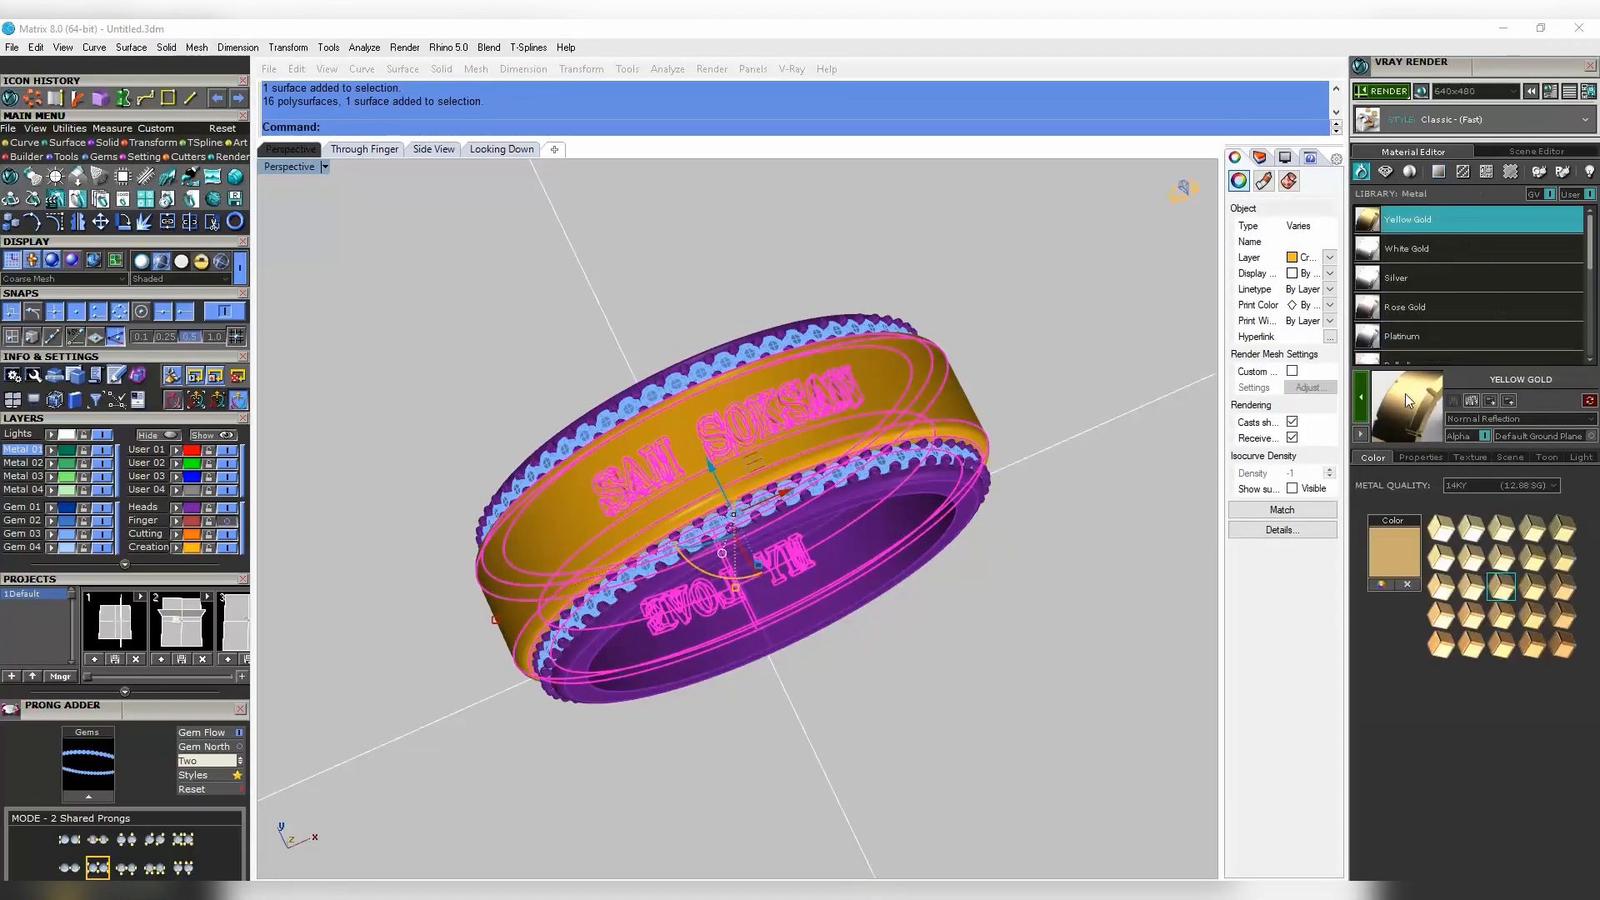
left_click(1116, 500)
left_click(190, 509)
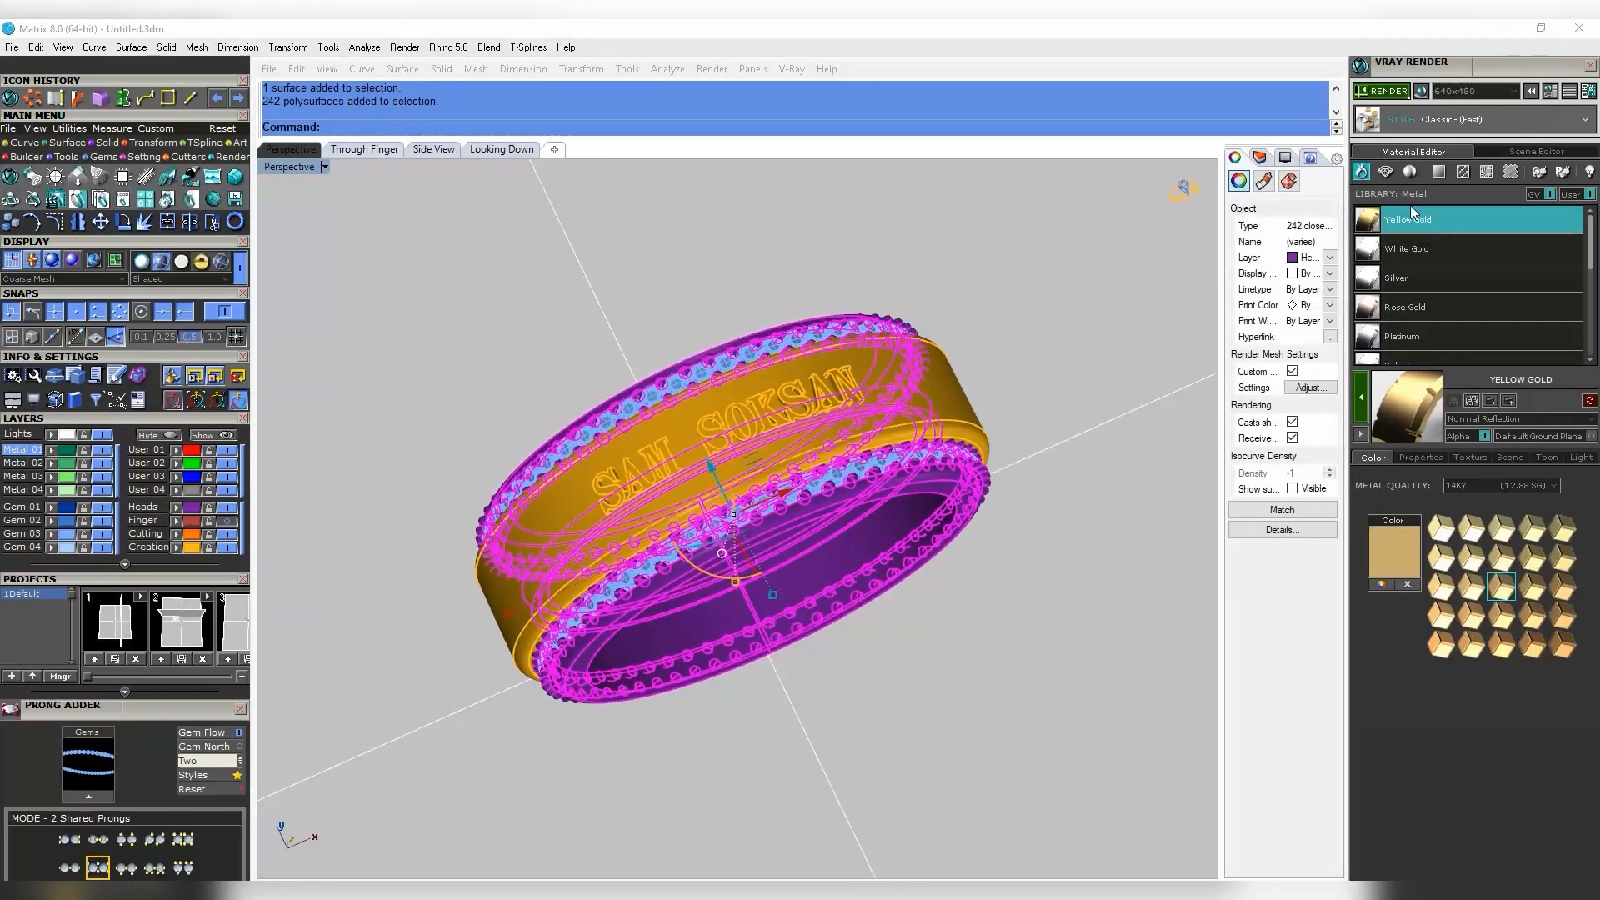
left_click(1374, 257)
left_click(1364, 411)
left_click(1107, 405)
key("Escape")
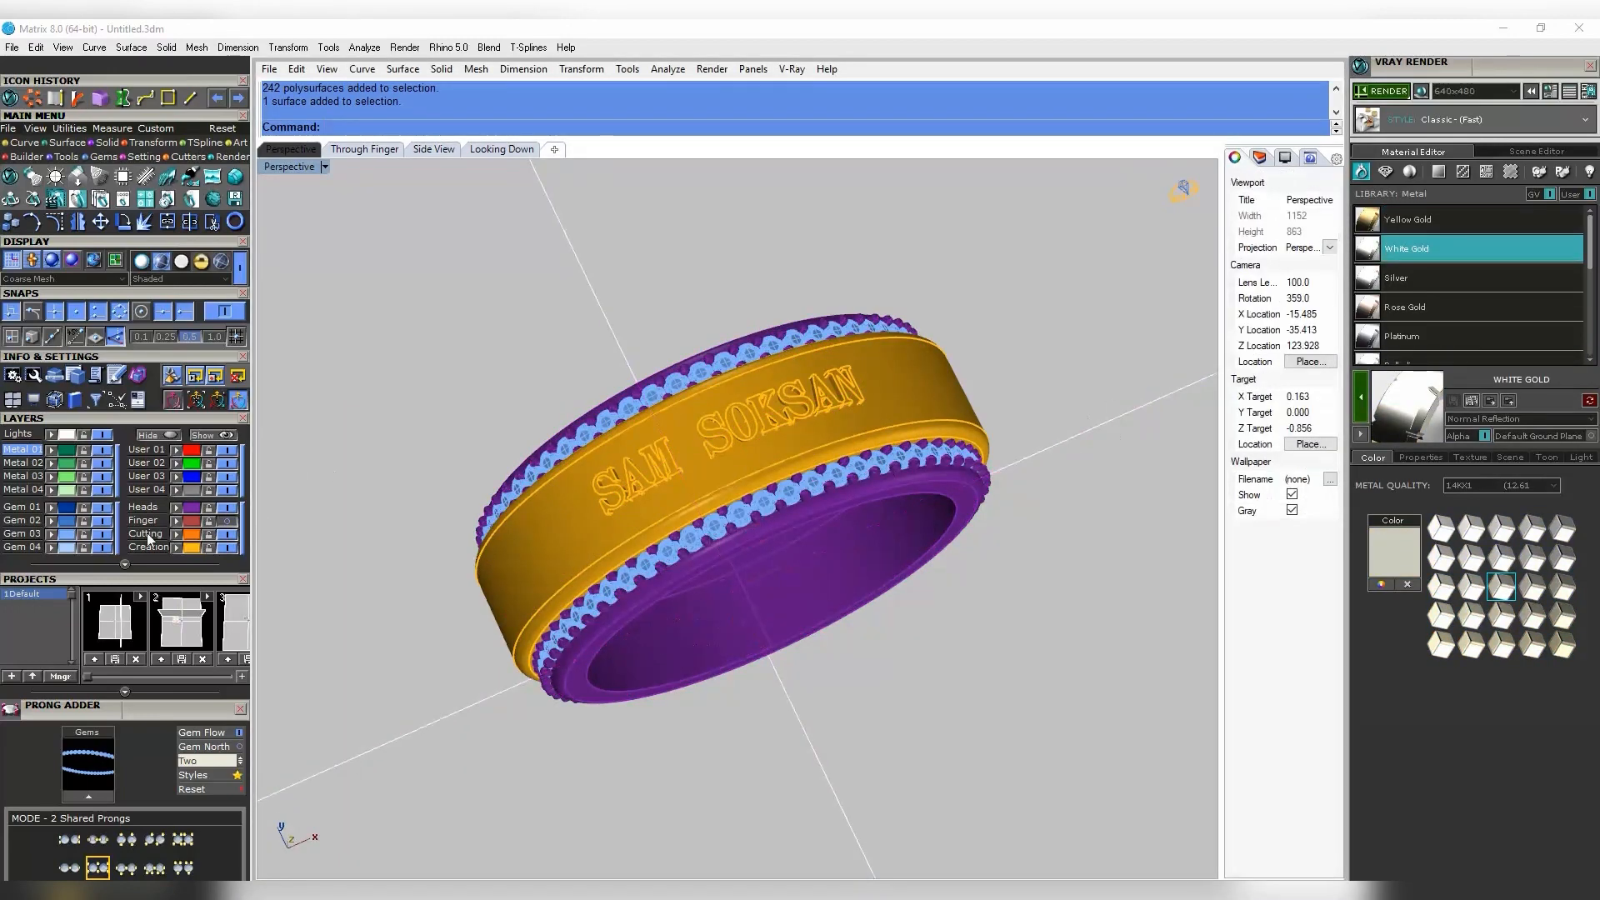
- Assign the Gem library's Diamond material to the 120 gem instances
left_click(70, 534)
left_click(1385, 172)
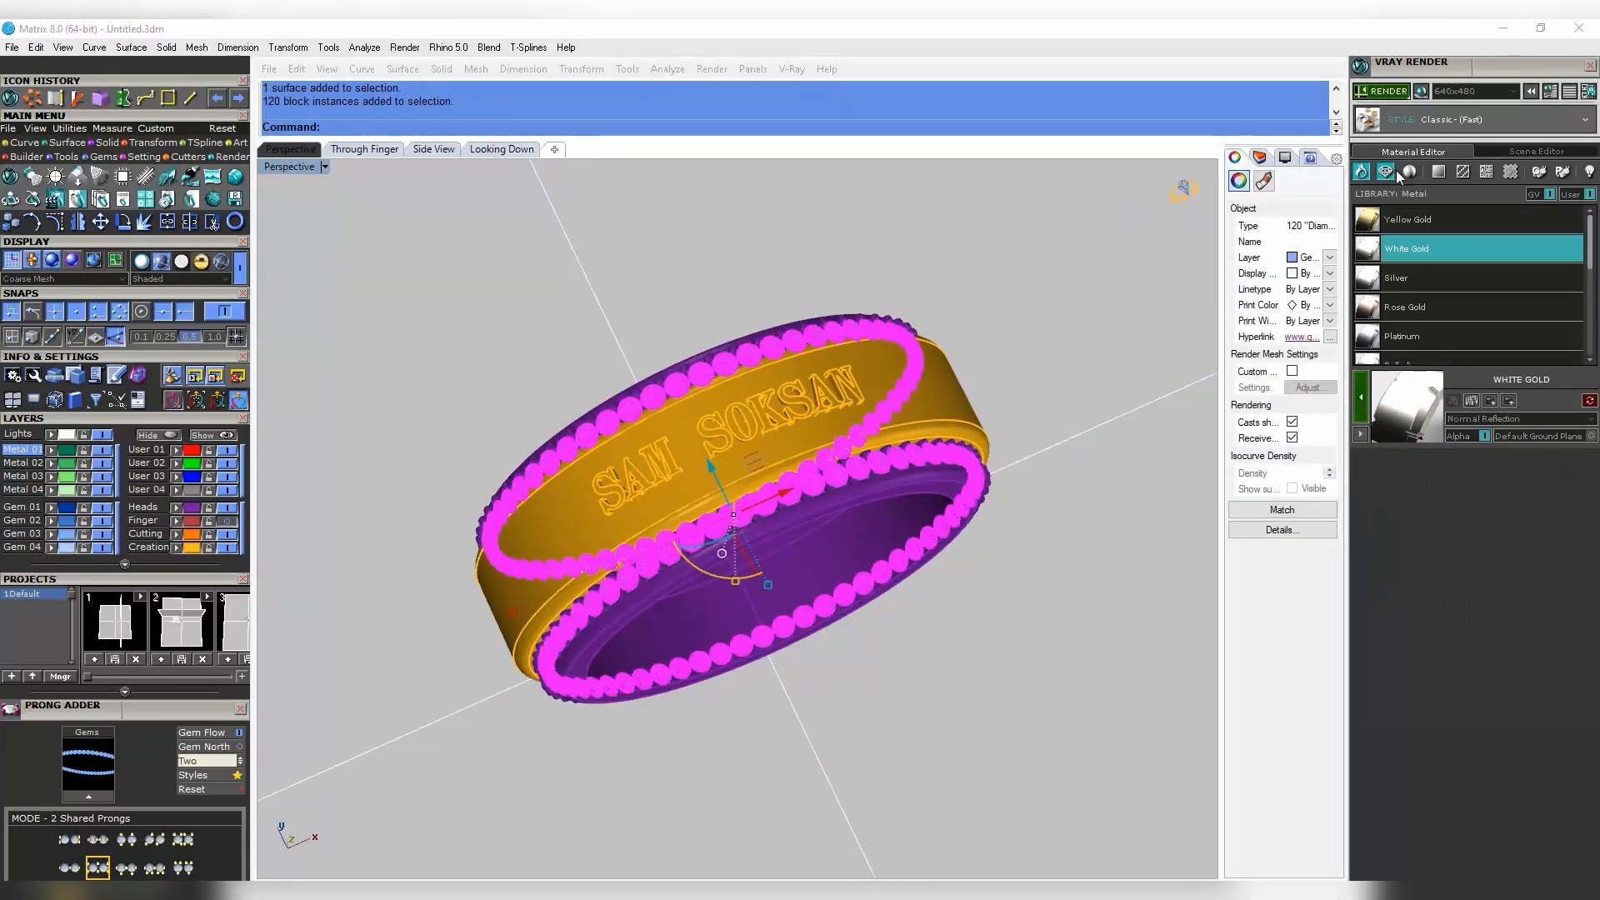
left_click(1469, 279)
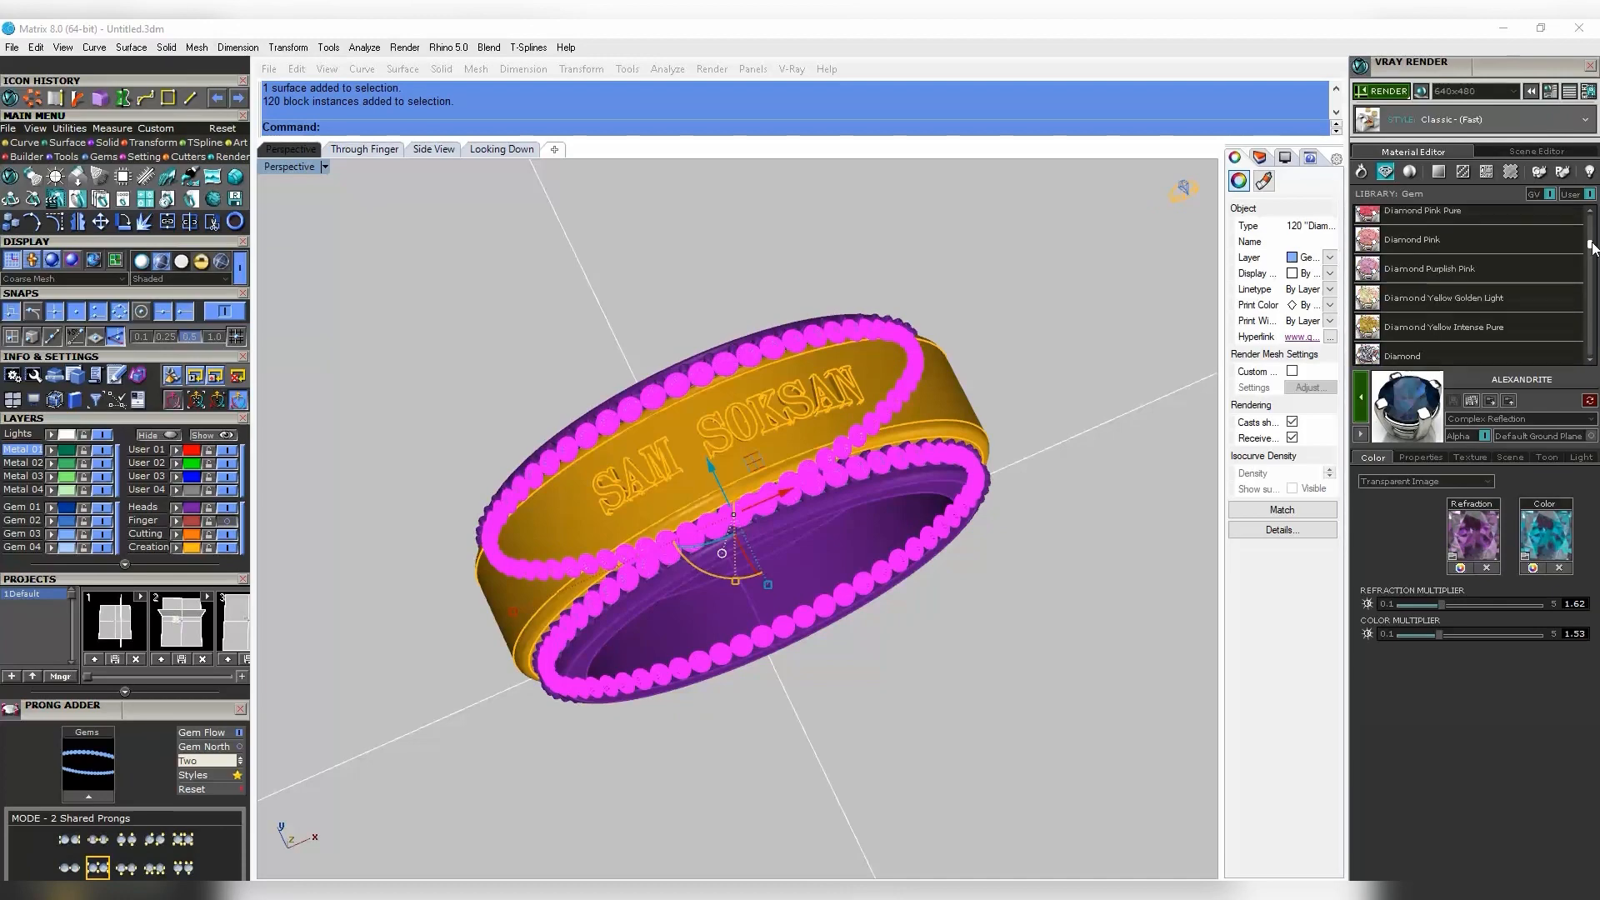
left_click(1362, 406)
left_click(1043, 342)
key("Escape")
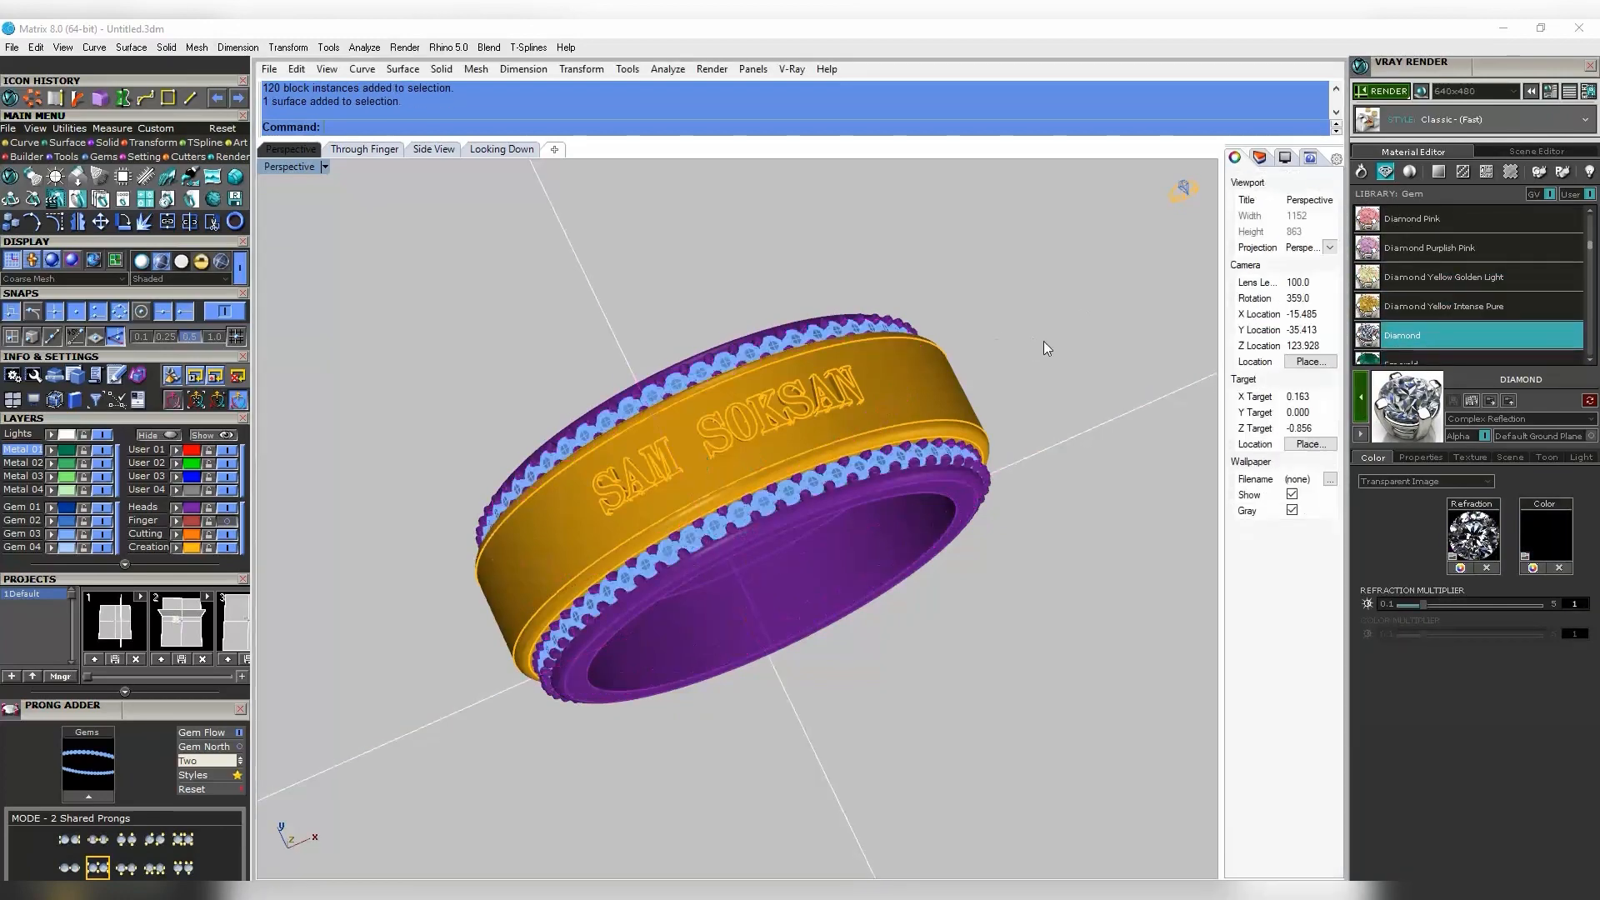
- Orbit the ring and set the V-Ray render size to Viewport Resolution
right_click_drag(1043, 342, 968, 384)
scroll(967, 380, "down", 2)
left_click(1511, 94)
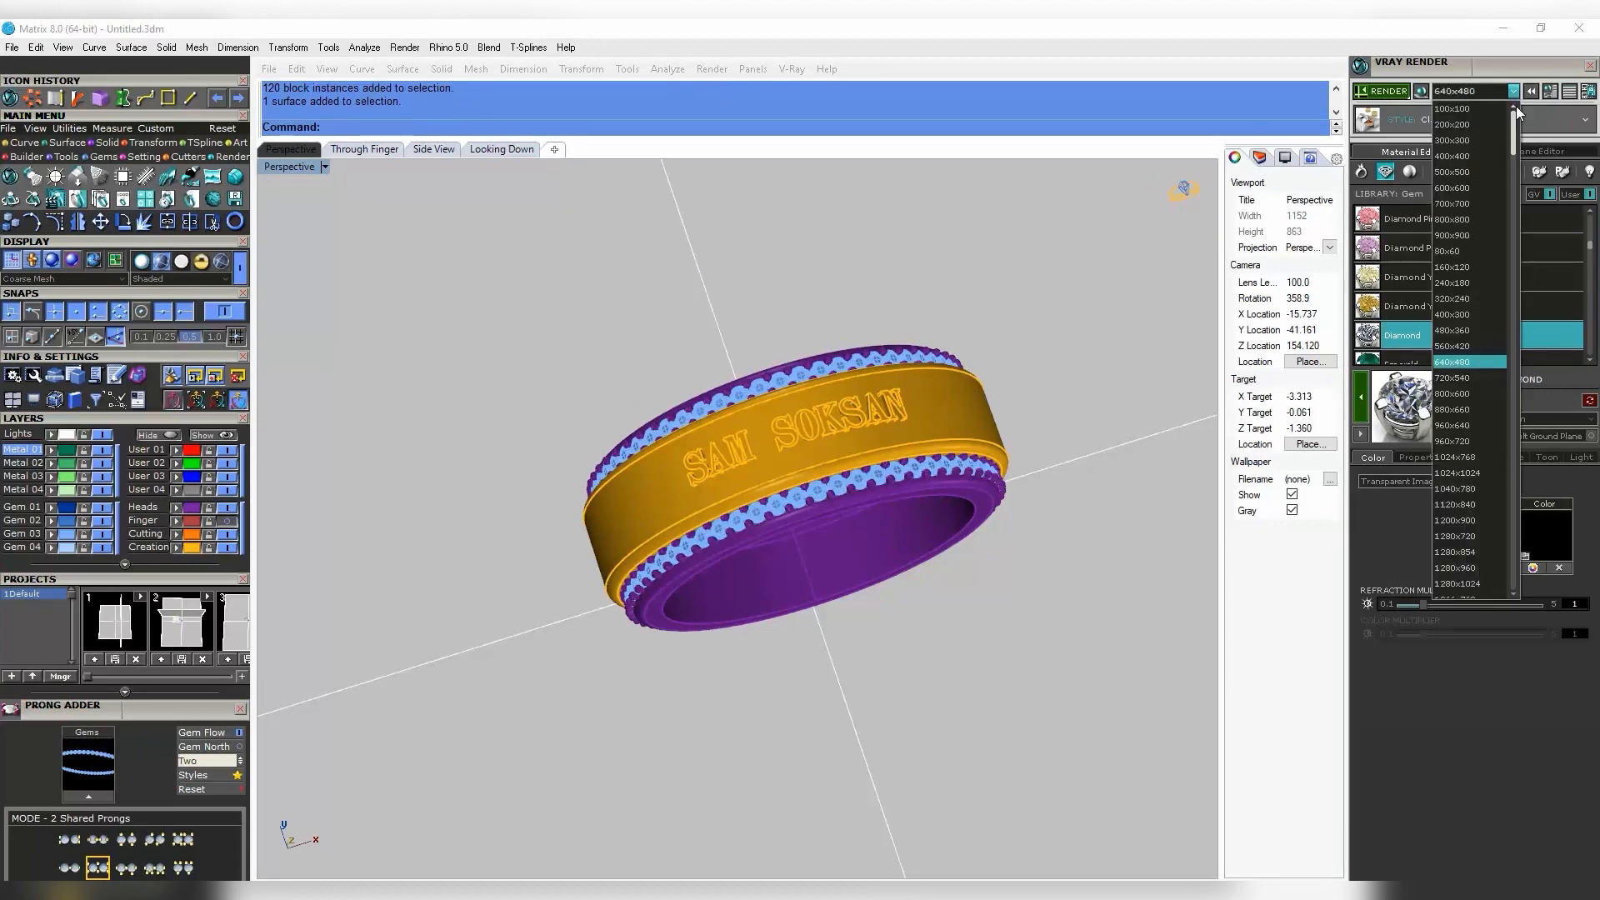
left_click(1492, 589)
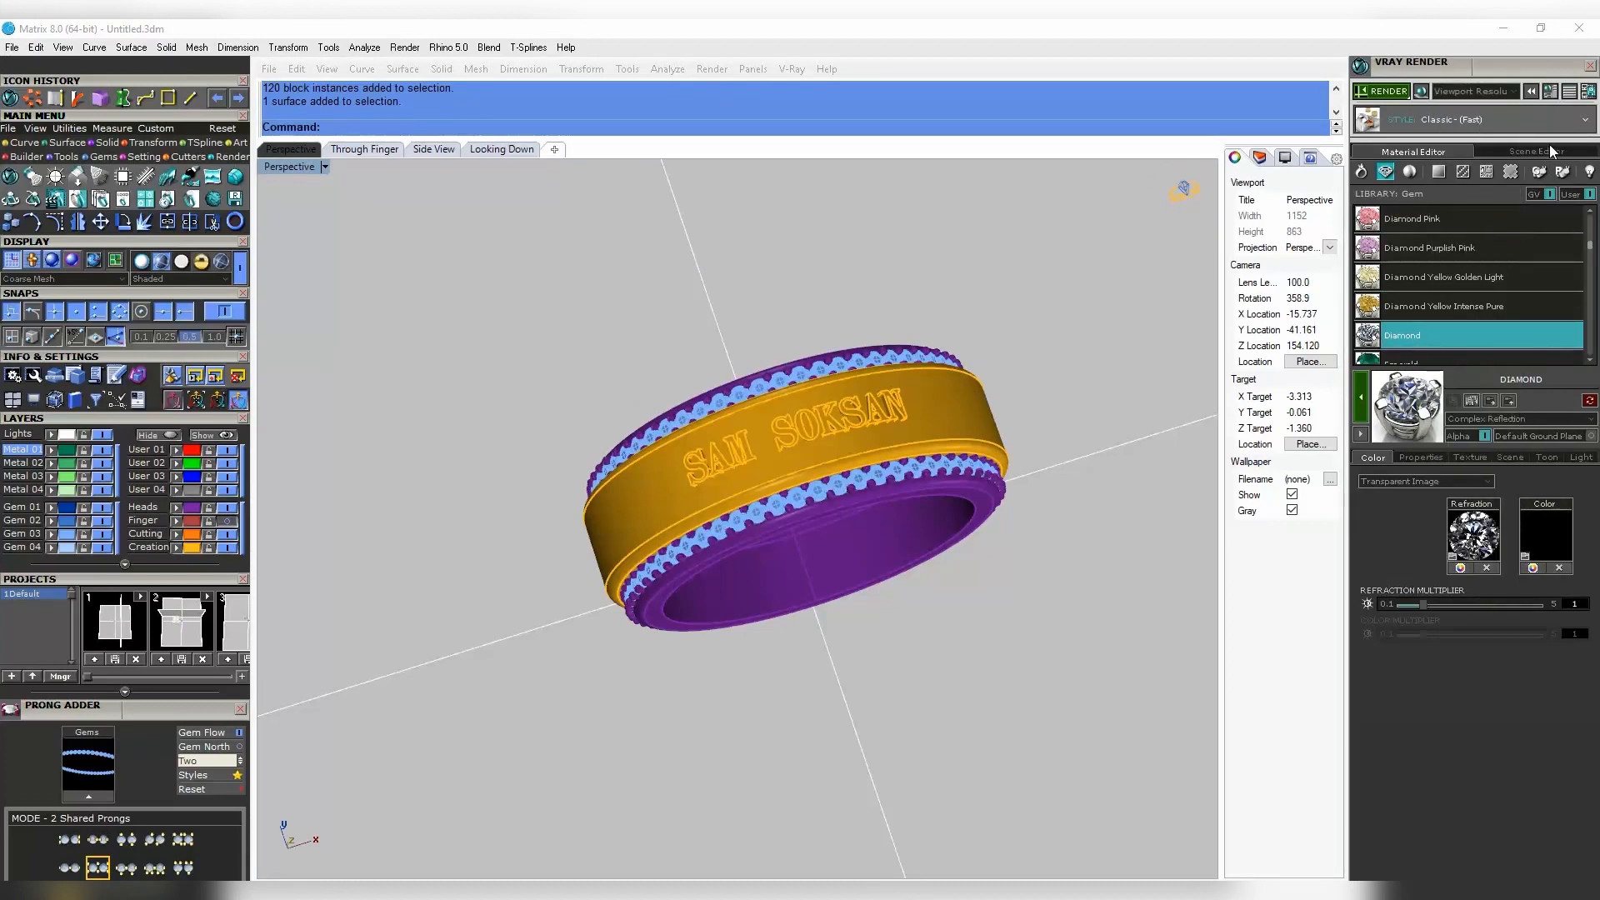
- Check the Scene Editor settings, then render the gold and diamond ring in V-Ray
left_click(1529, 151)
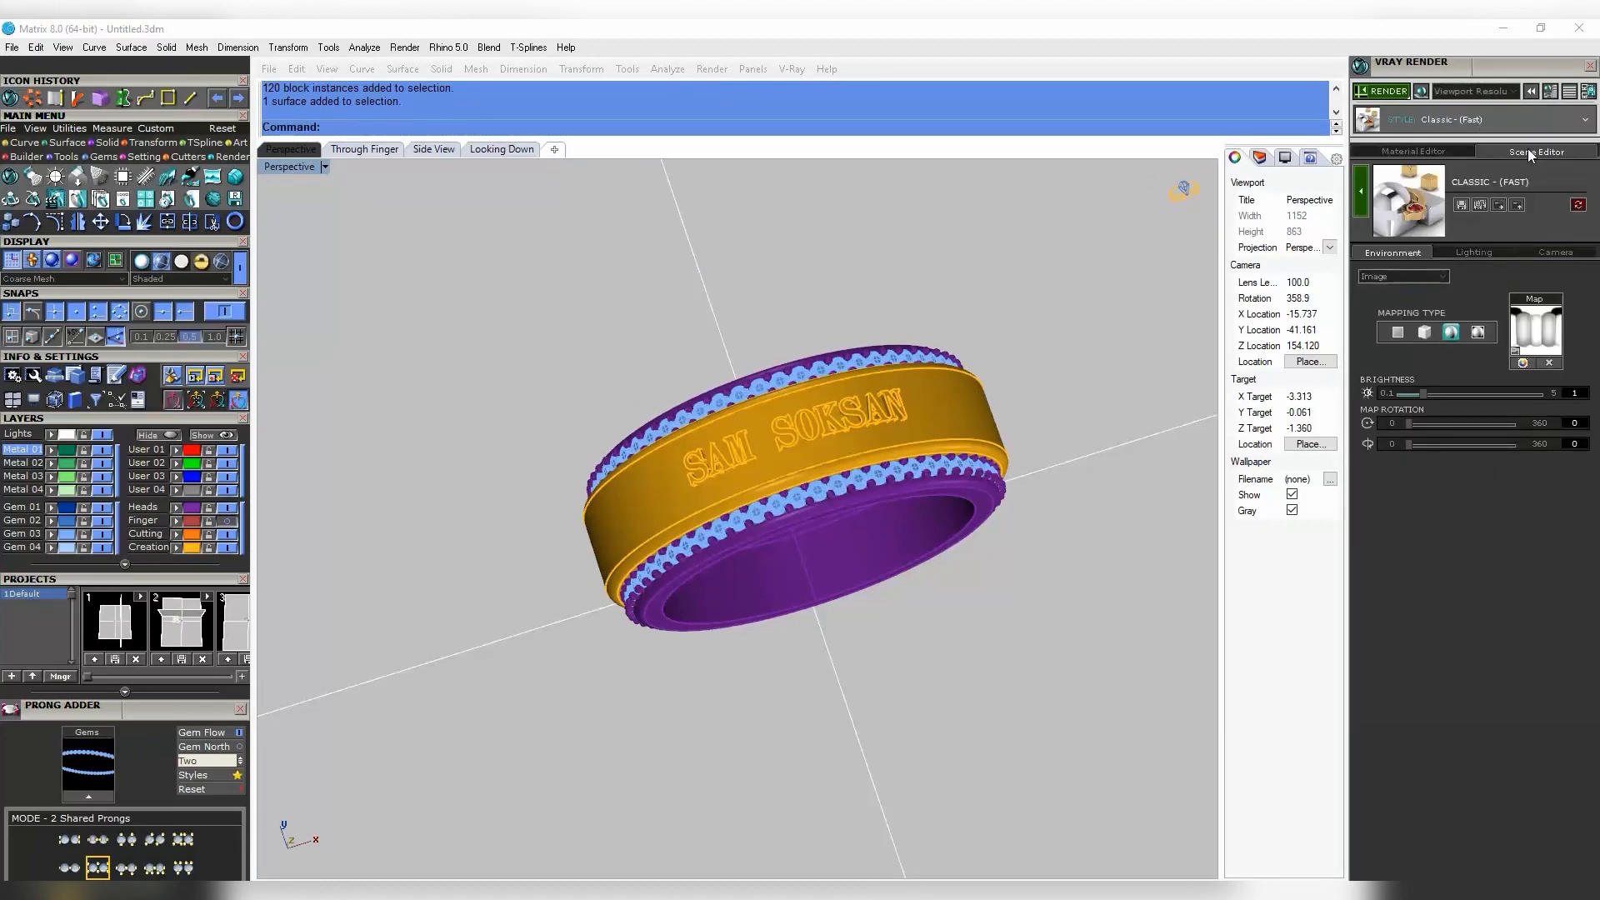
left_click(1433, 151)
scroll(961, 370, "up", 4)
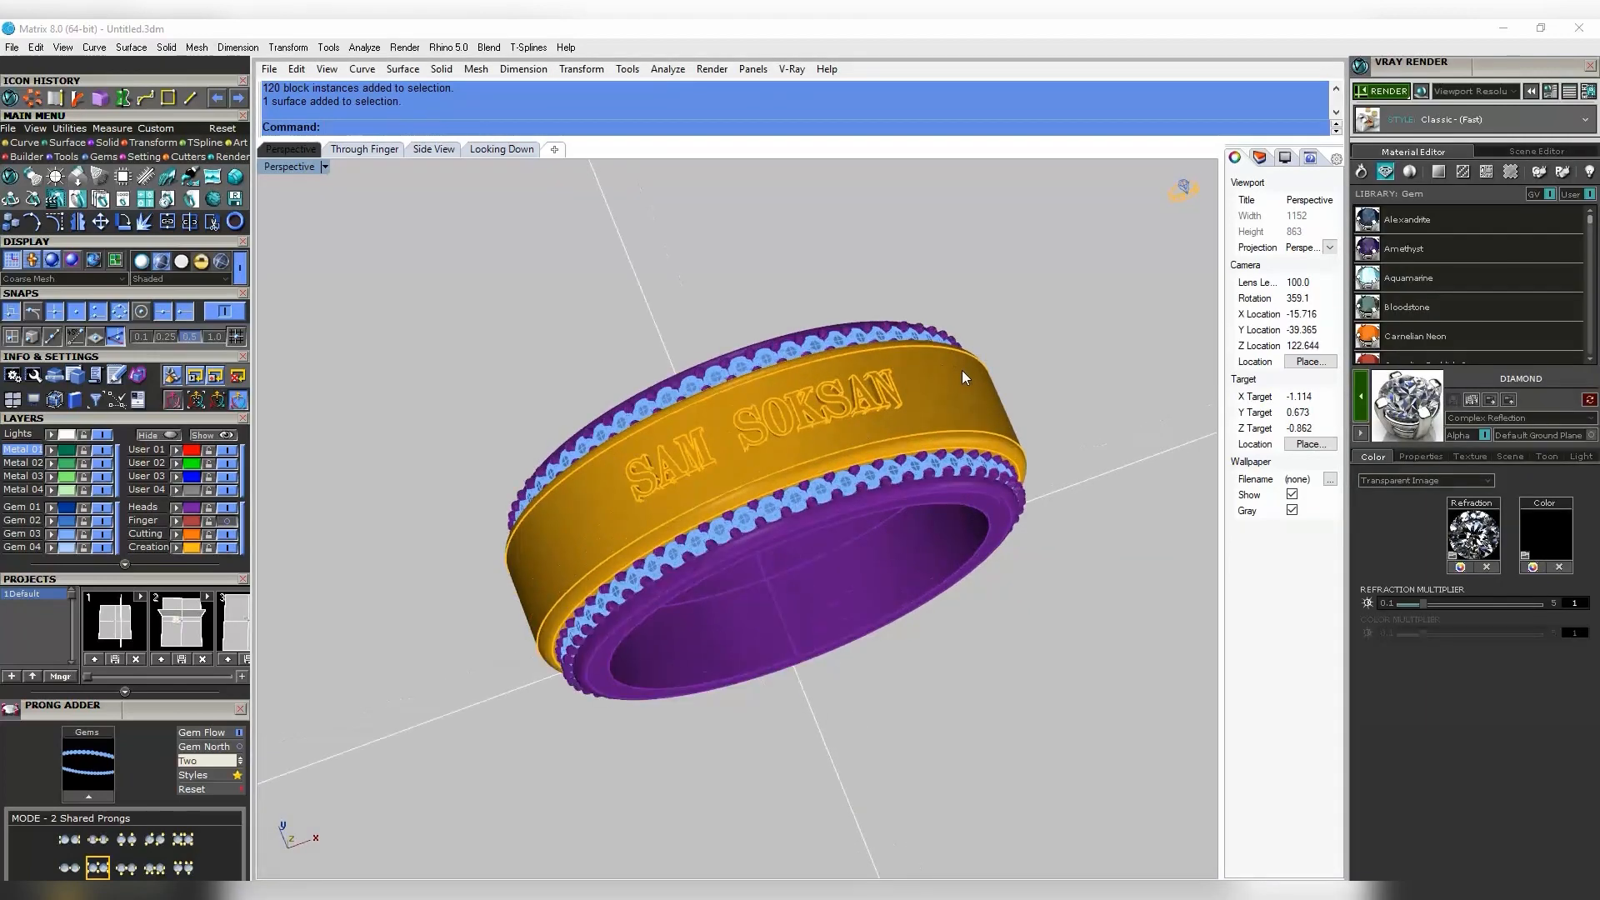
scroll(962, 370, "down", 2)
left_click(1383, 90)
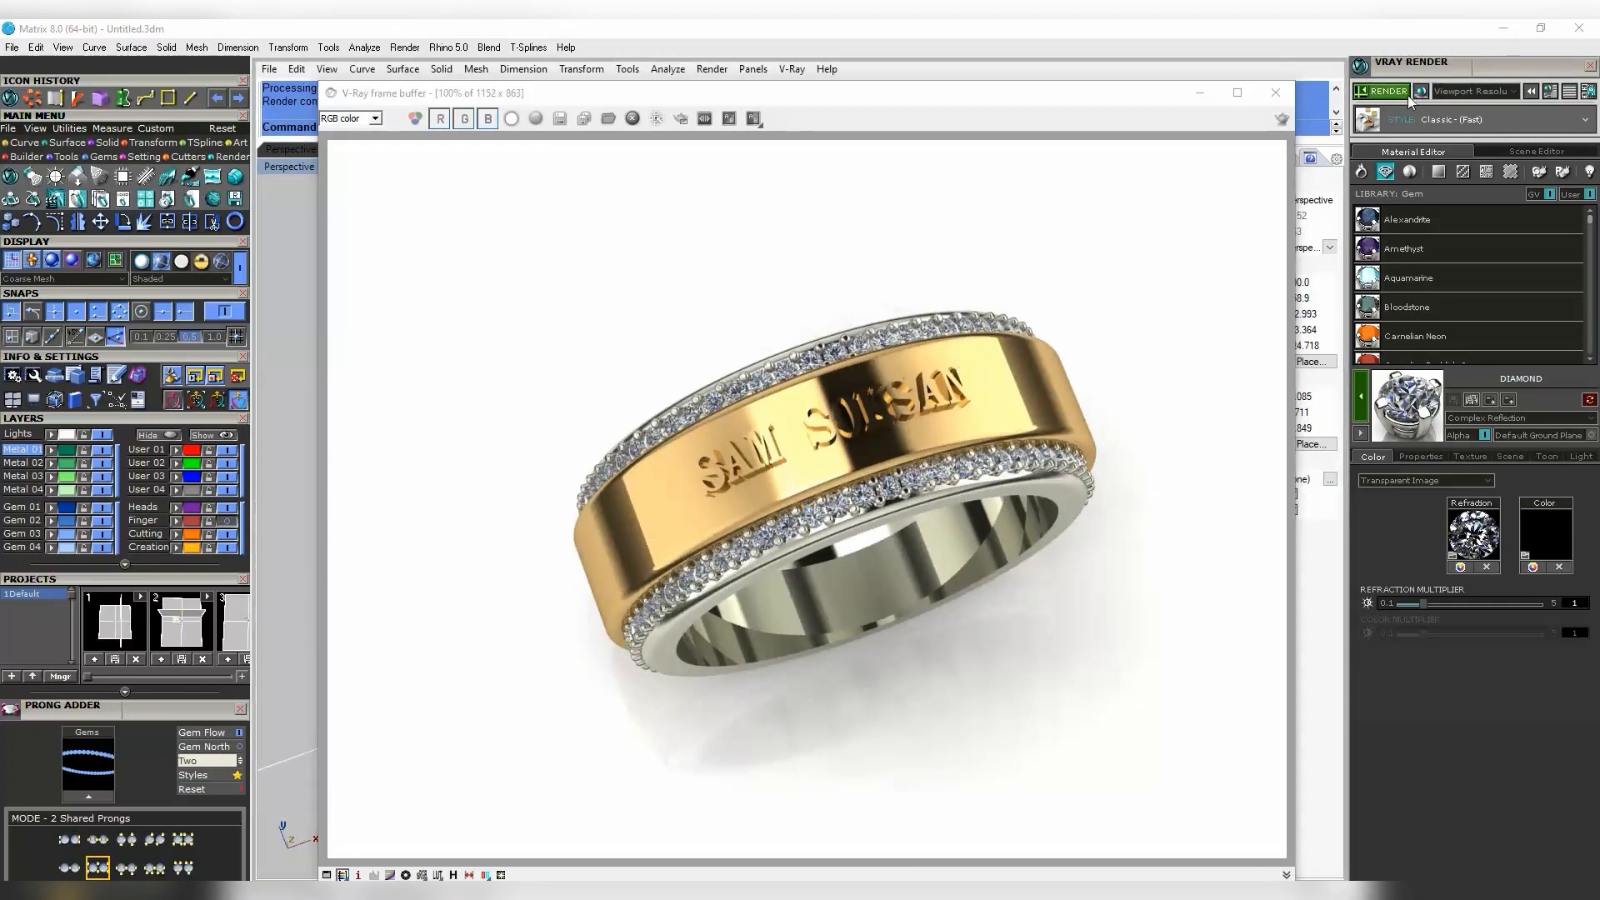
- Close the first render and re-render the ring from a steeper angle
left_click(1275, 92)
right_click_drag(954, 512, 859, 390)
scroll(939, 450, "down", 2)
scroll(859, 390, "up", 3)
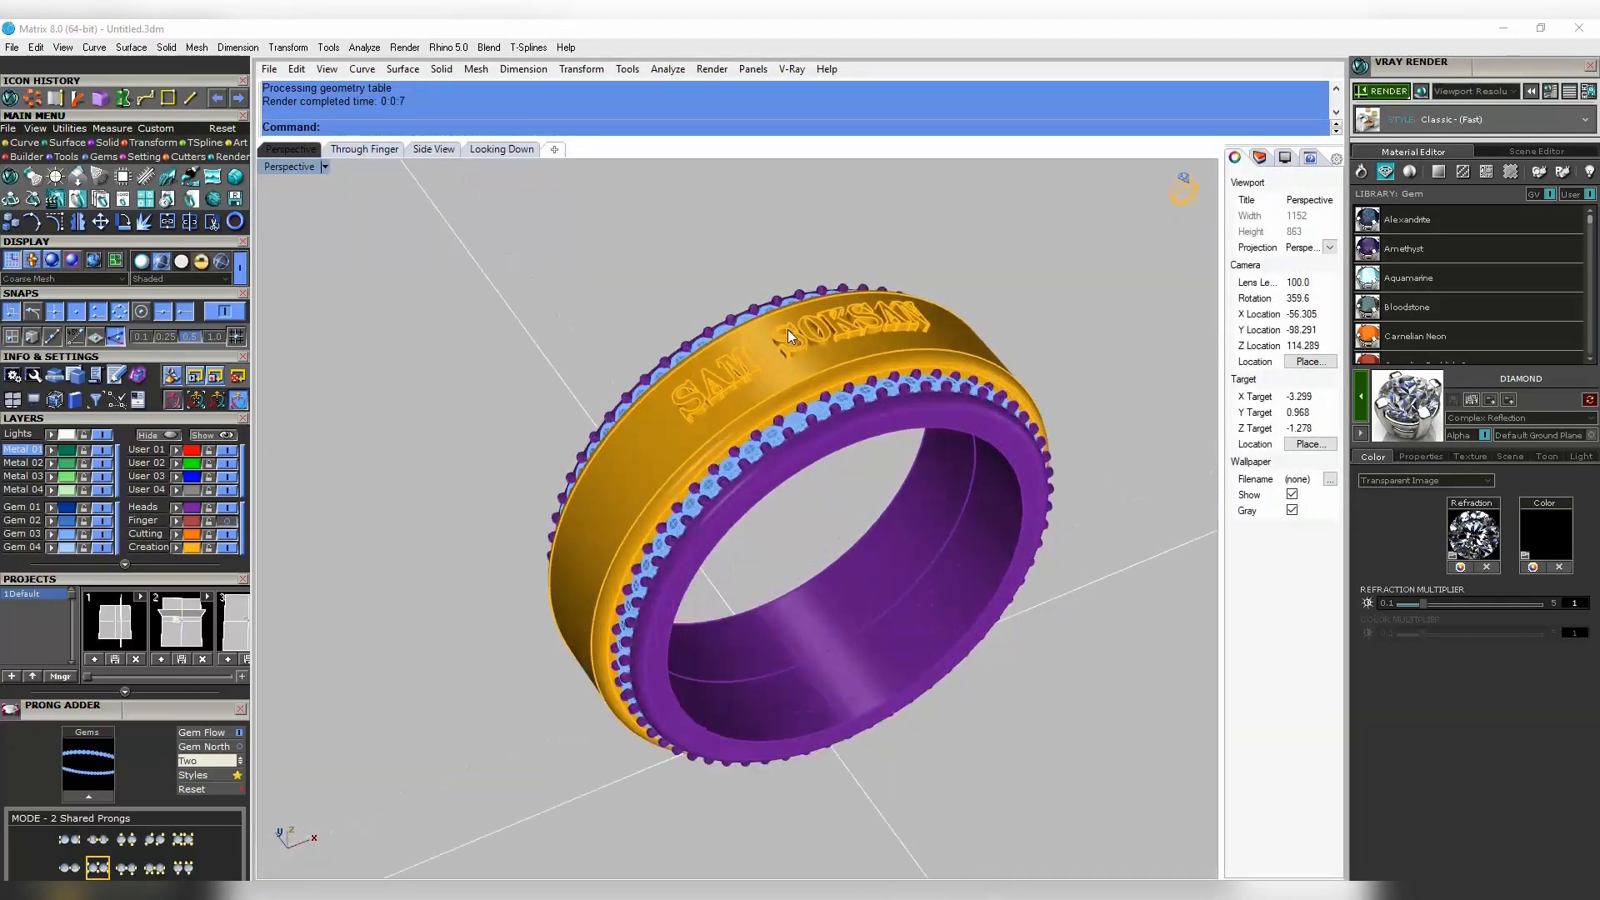
mouse_move(1153, 309)
right_mouse_down()
mouse_move(1010, 322)
mouse_move(1179, 315)
right_mouse_up()
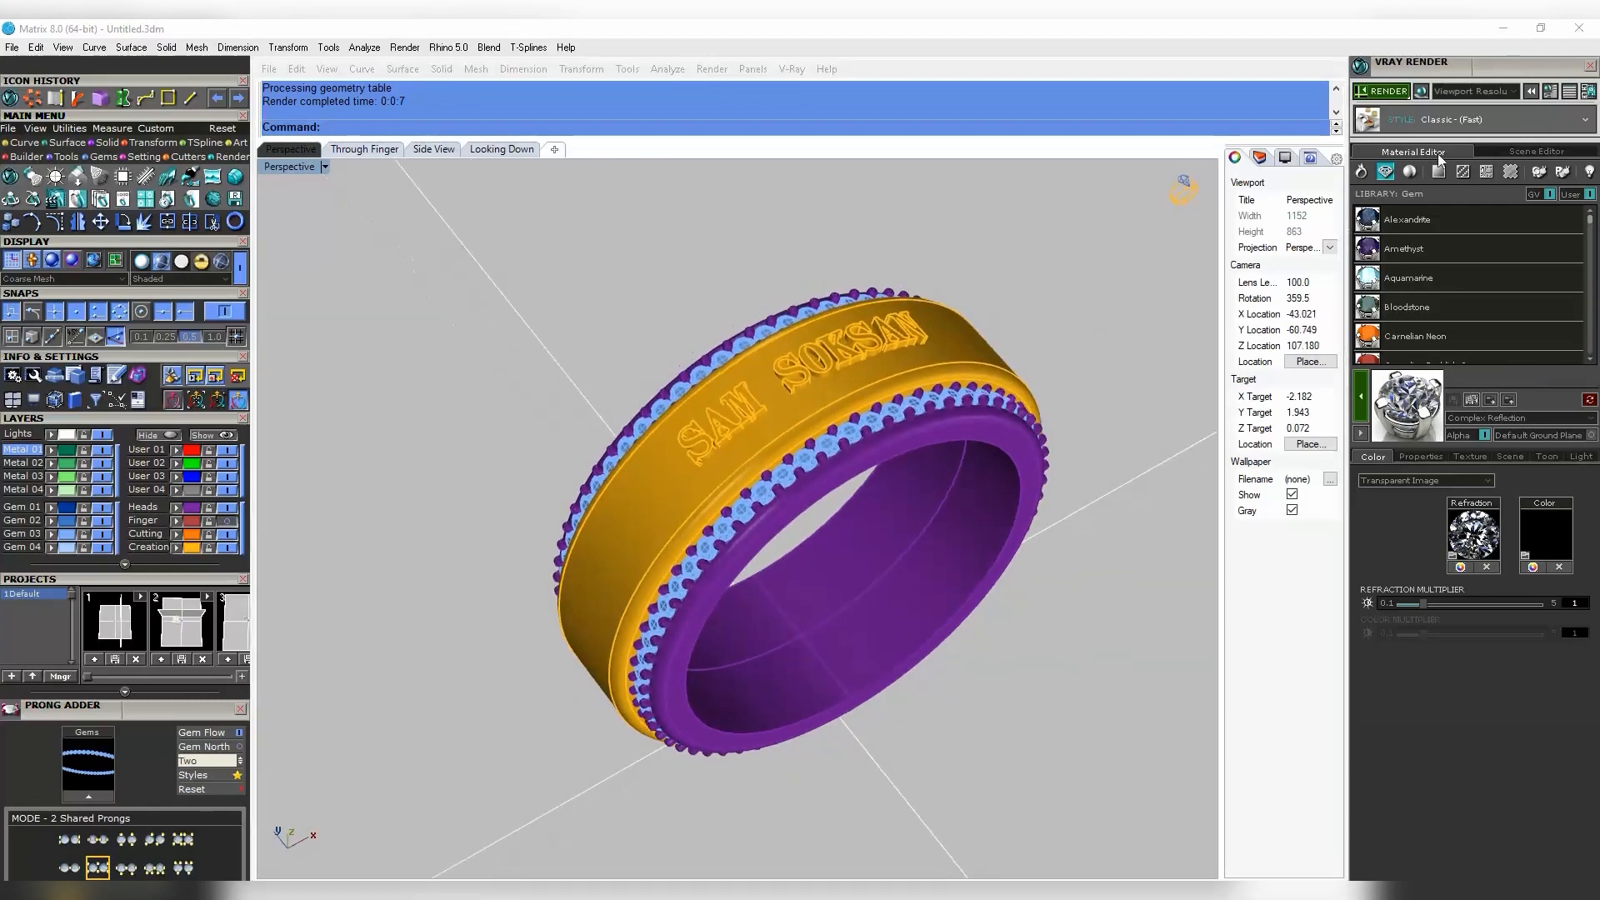
left_click(1373, 93)
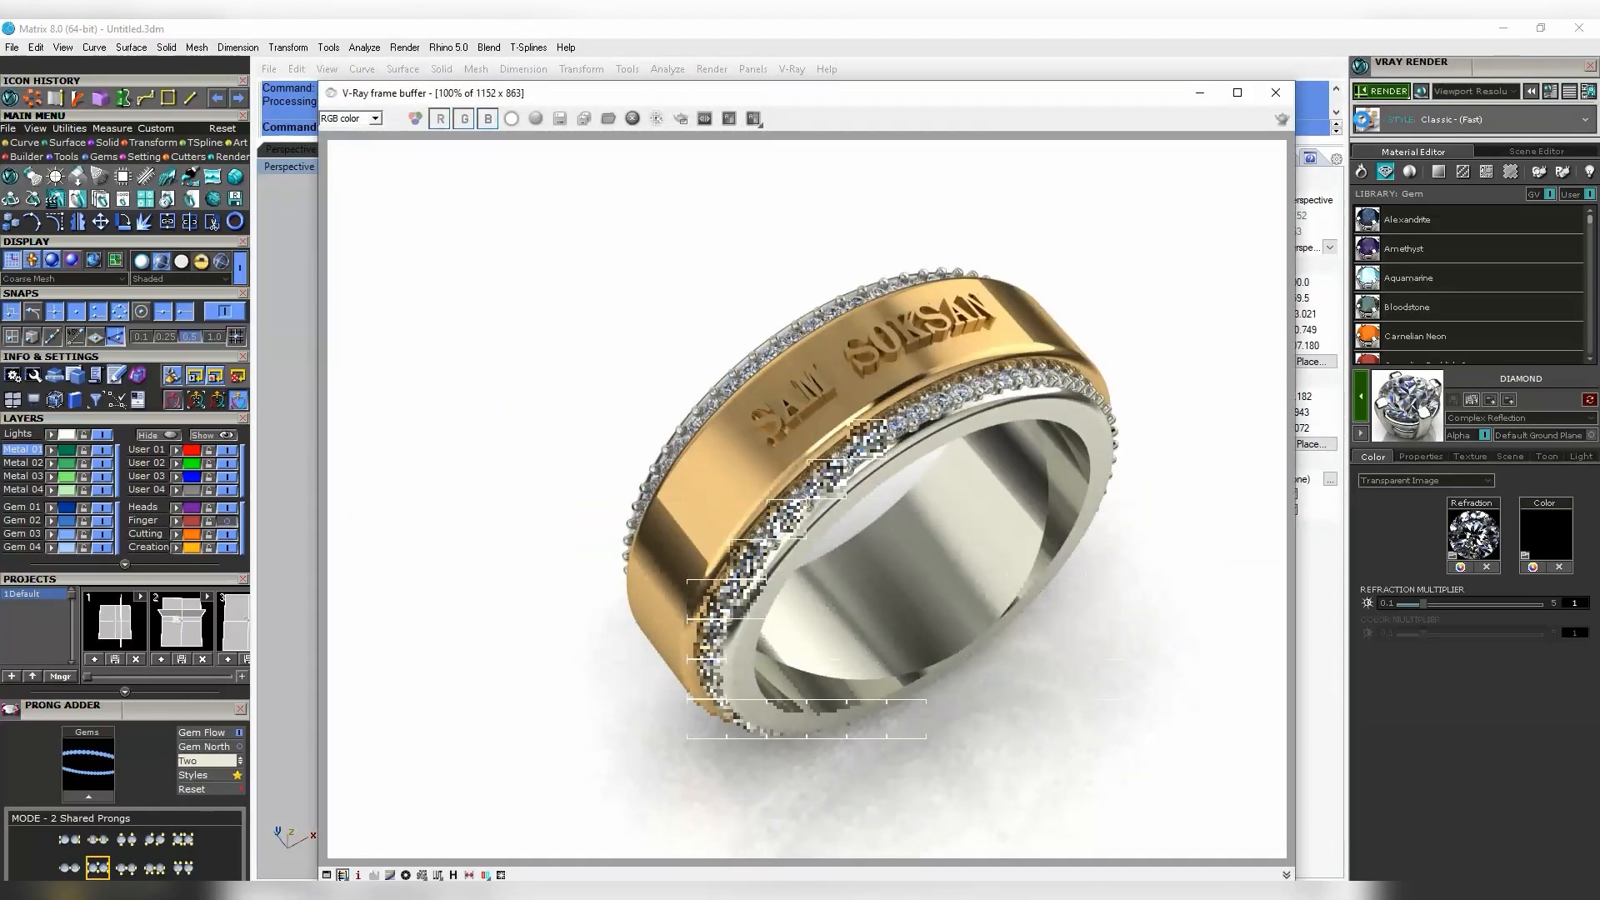
- Close the second render and select the outer band with its lettering
left_click(1275, 93)
mouse_move(976, 215)
right_mouse_down()
mouse_move(866, 304)
mouse_move(917, 275)
mouse_move(1036, 314)
mouse_move(979, 322)
mouse_move(996, 383)
mouse_move(1023, 376)
right_mouse_up()
left_click(949, 386)
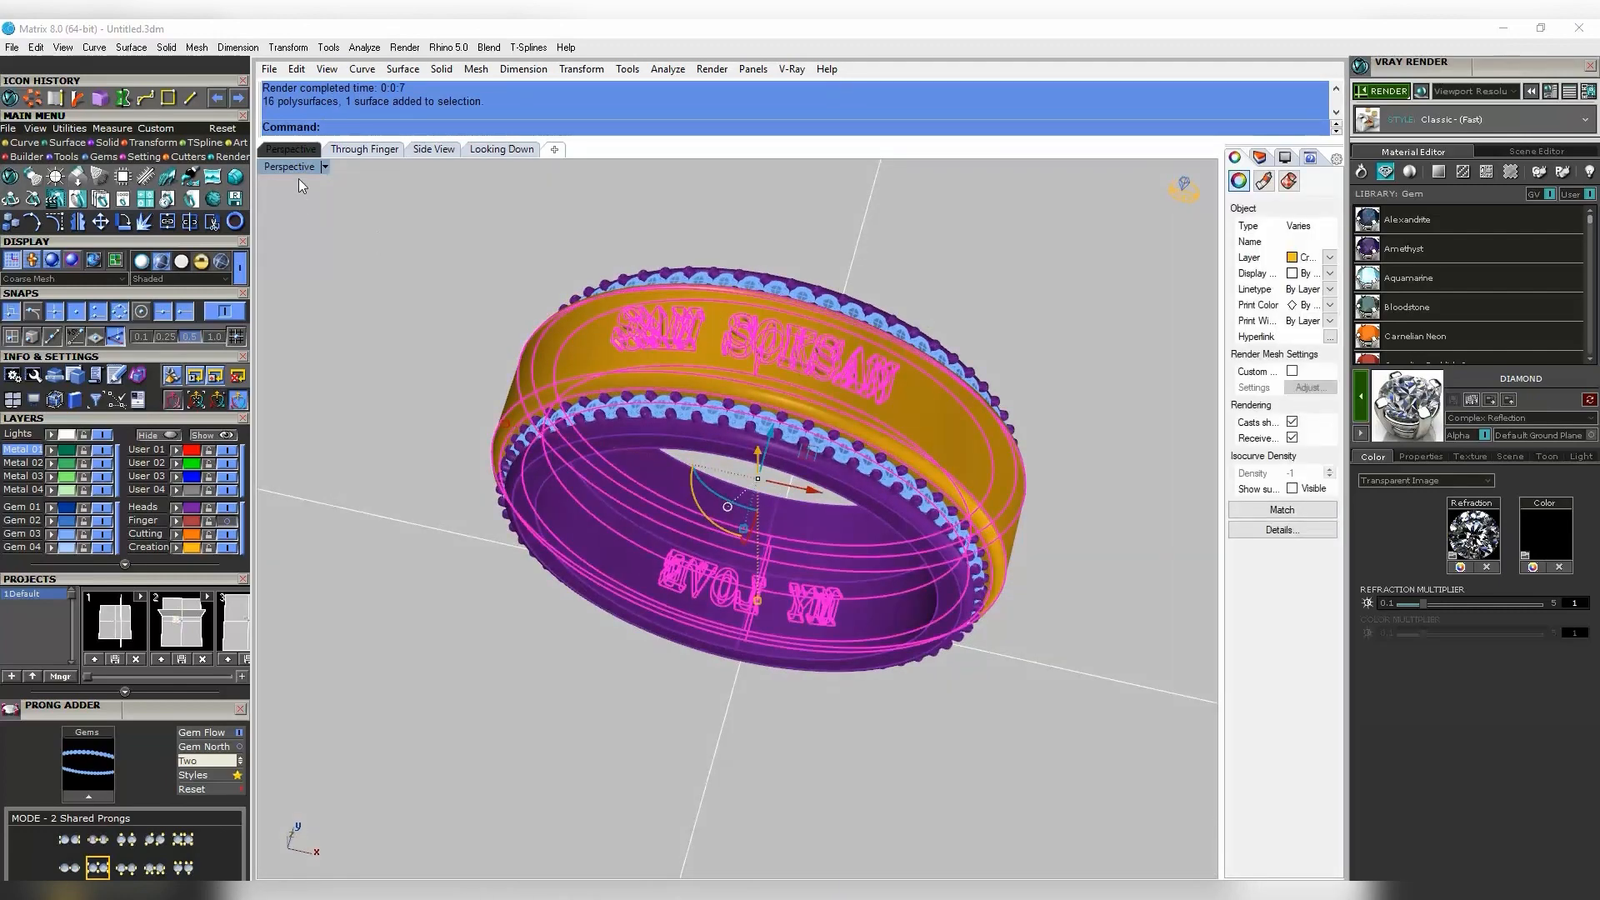
- In the four-view layout, rotate the outer band 180° with the gumball
double_click(296, 172)
left_click_drag(465, 748, 623, 564)
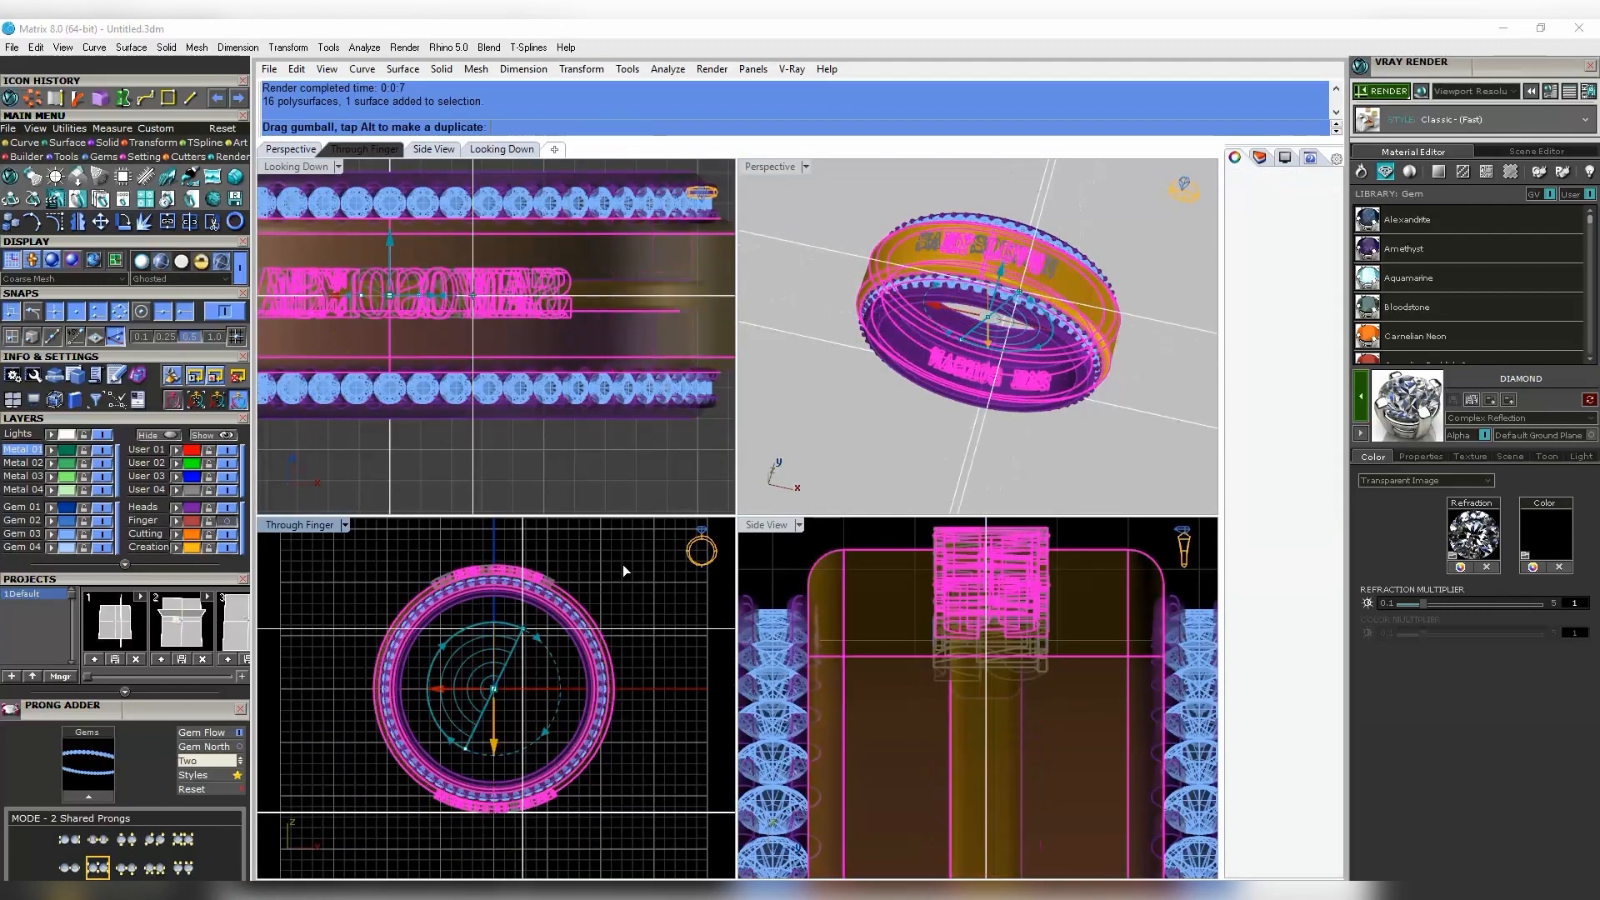
key("Escape")
- Maximize Perspective, orbit to face MY LOVE, and render that side
double_click(777, 172)
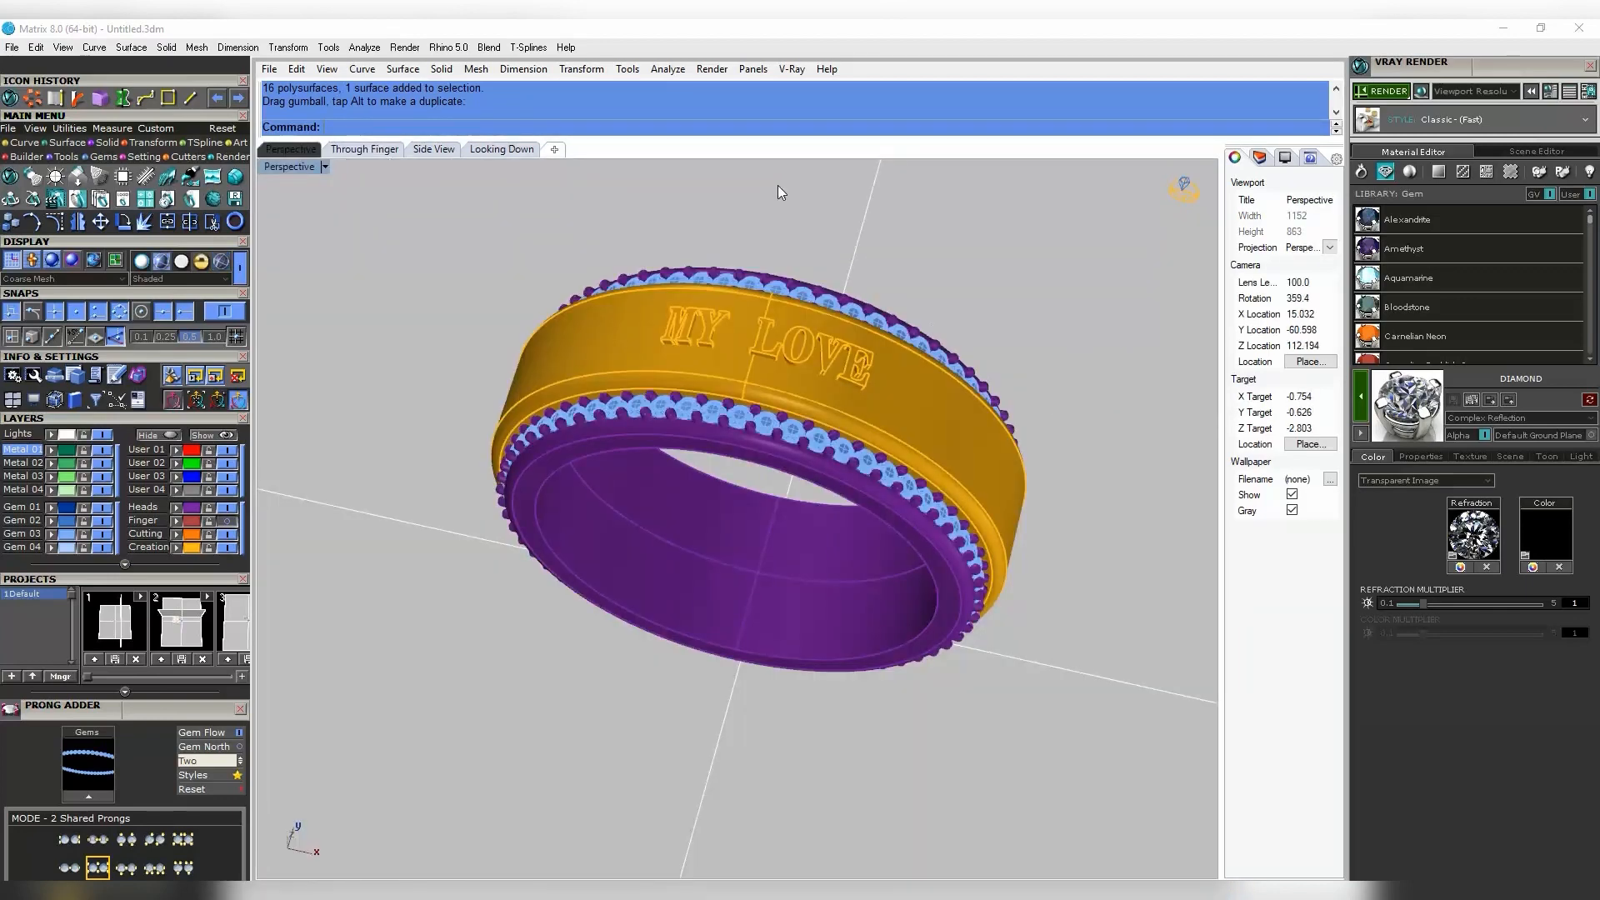
right_click_drag(966, 392, 773, 221)
scroll(782, 245, "up", 3)
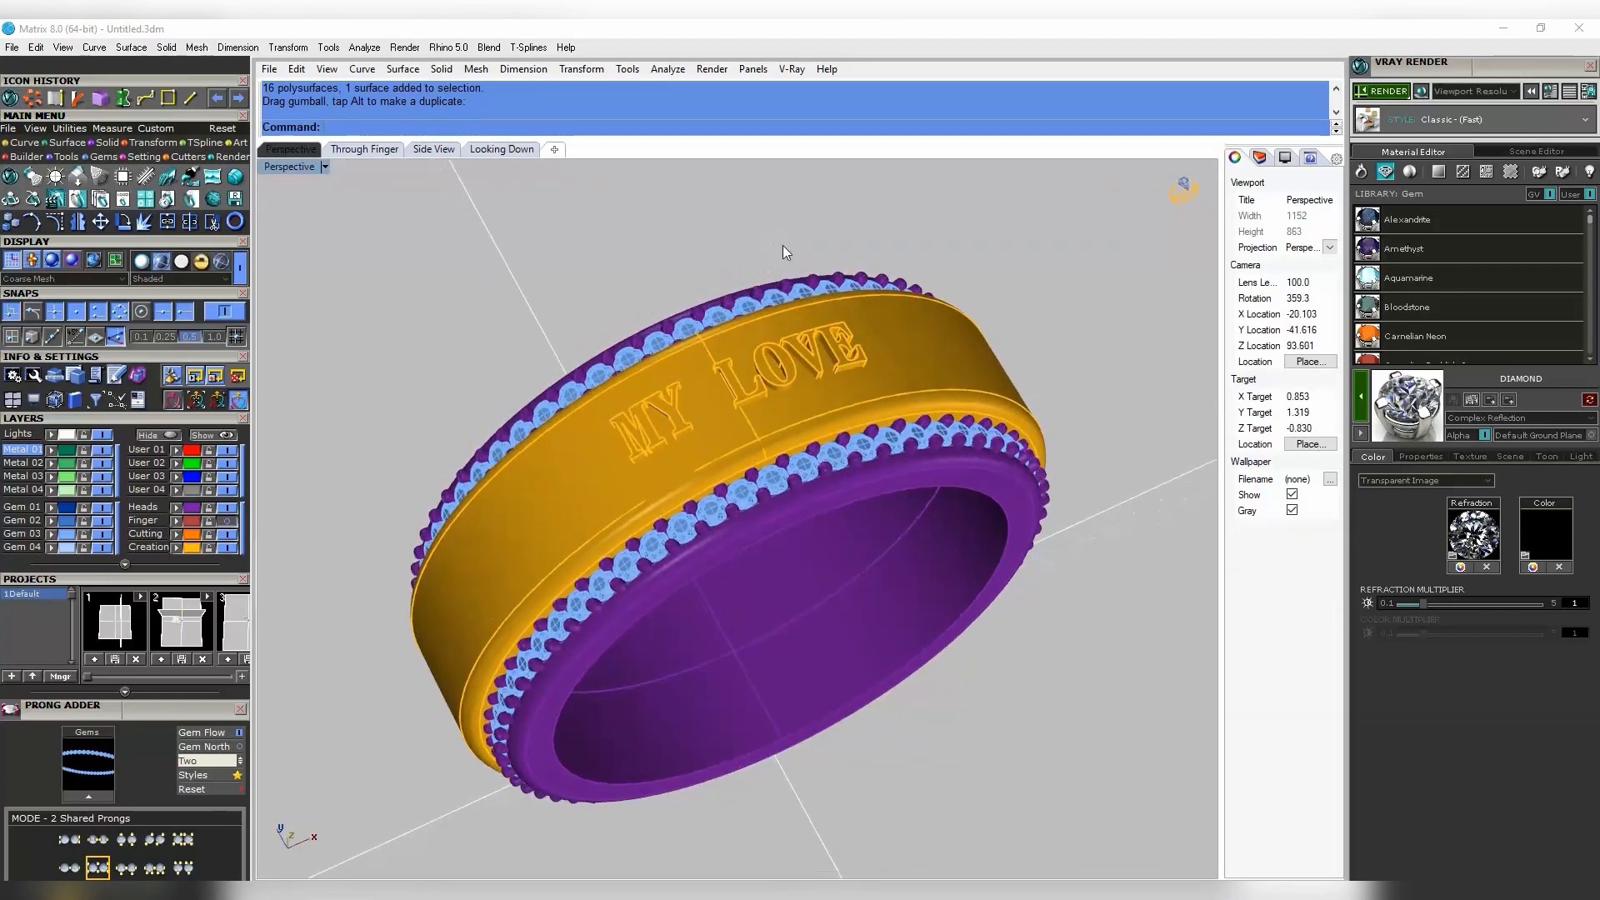
scroll(927, 336, "down", 4)
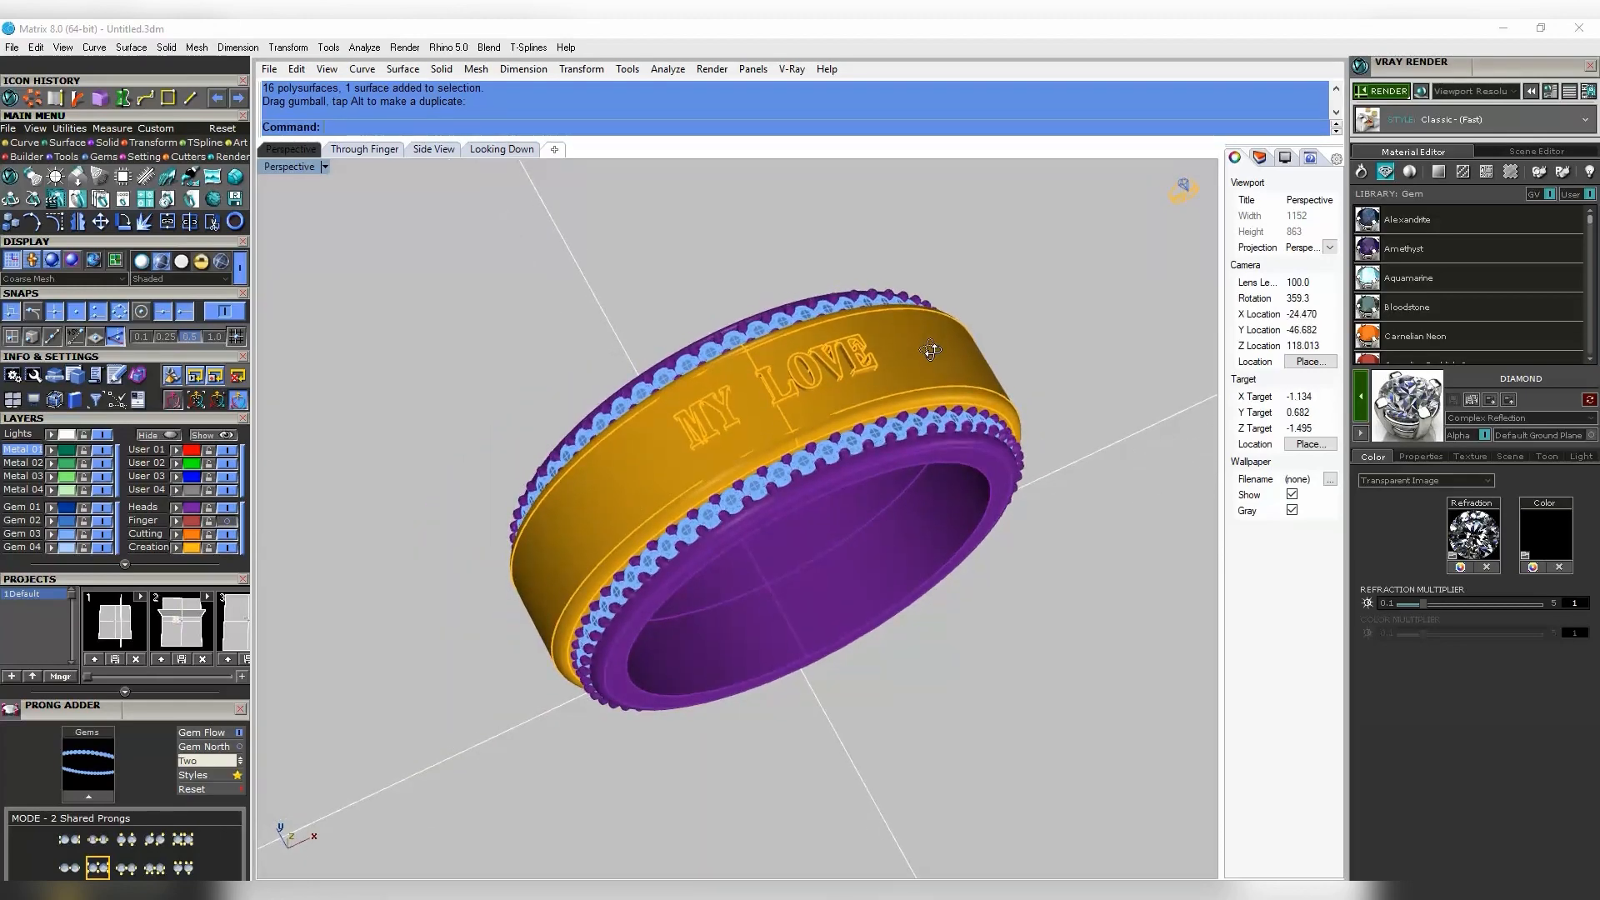
left_click(1381, 93)
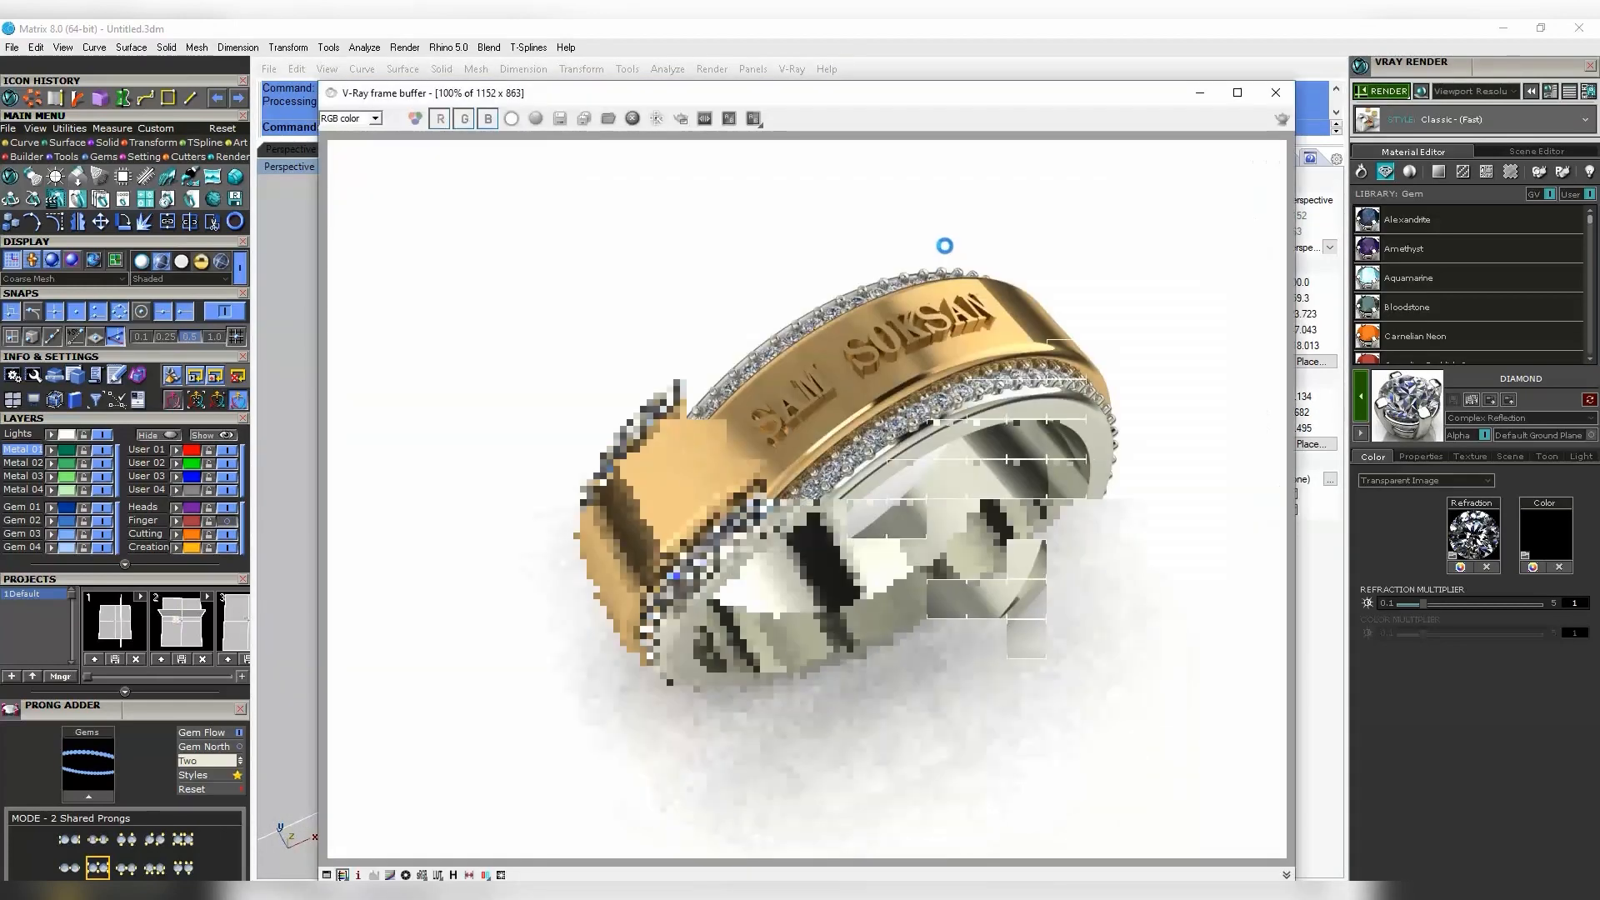
- Close the previous render and re-render the MY LOVE side from a new angle
left_click(1275, 96)
right_click_drag(1018, 374, 845, 361)
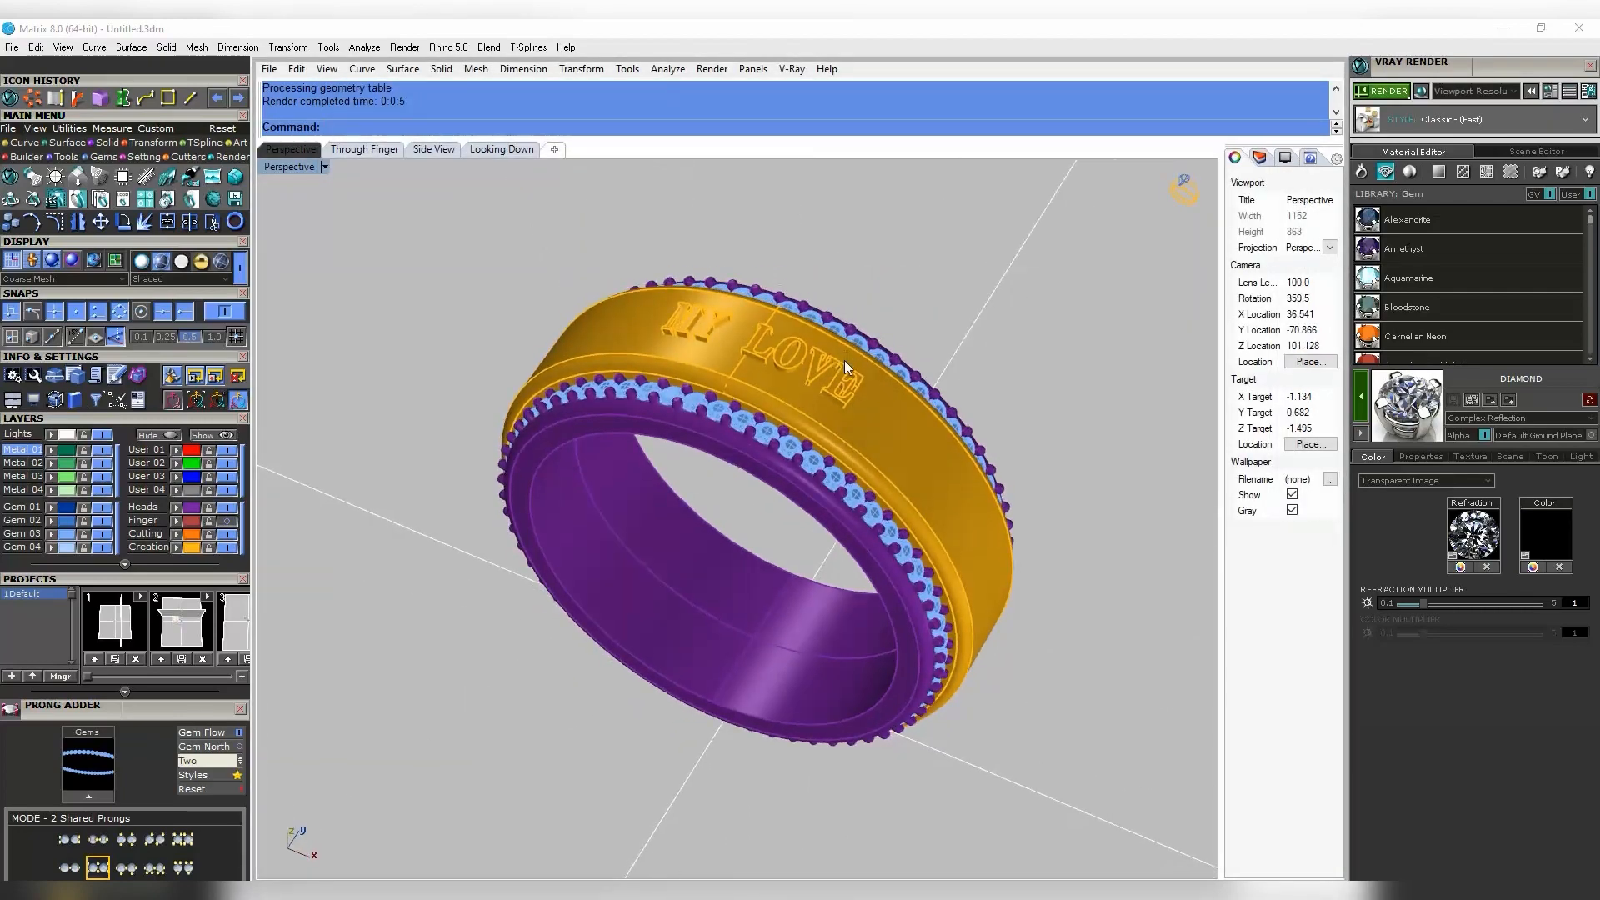
left_click(1393, 90)
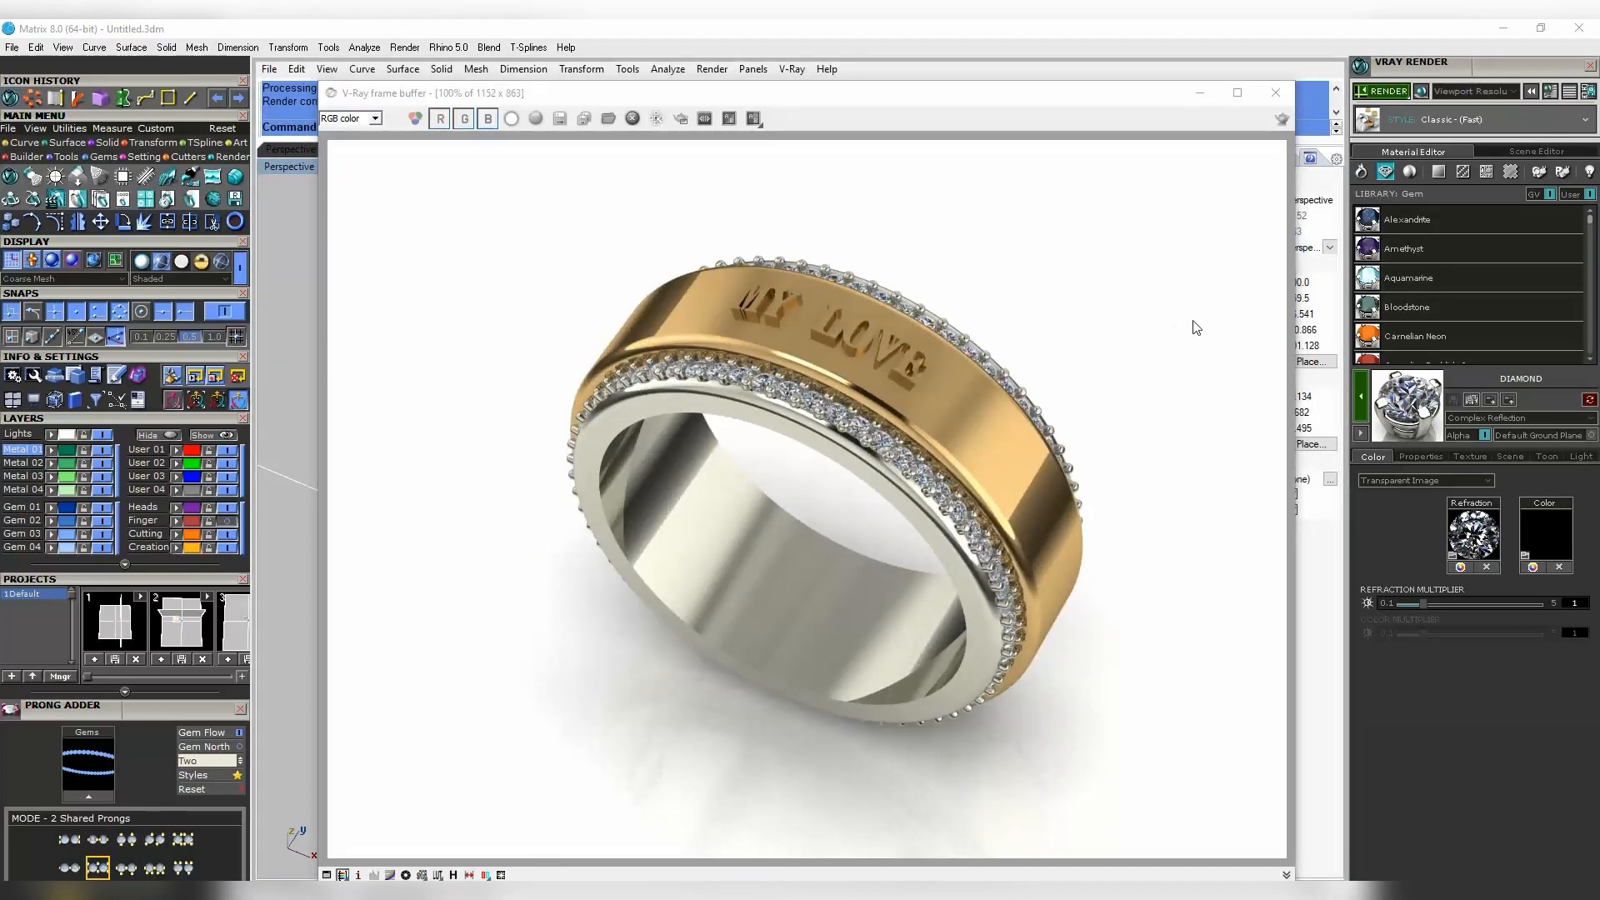
- Review the new render, close it, and tilt the view slightly
left_click(881, 338)
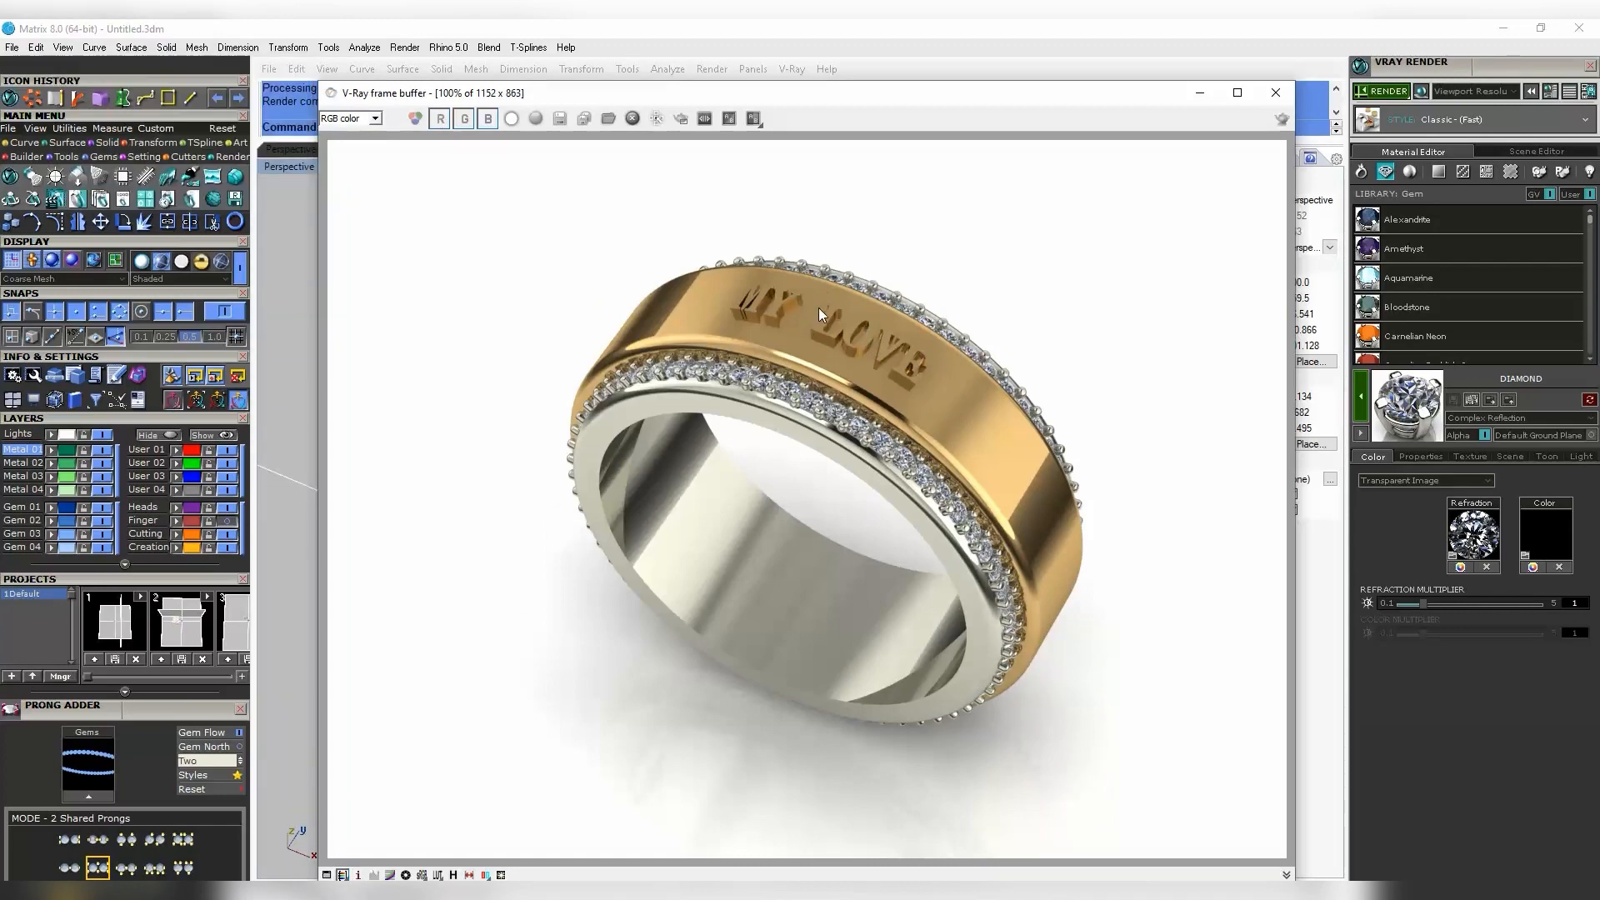
left_click(1287, 89)
right_click_drag(974, 314, 976, 327)
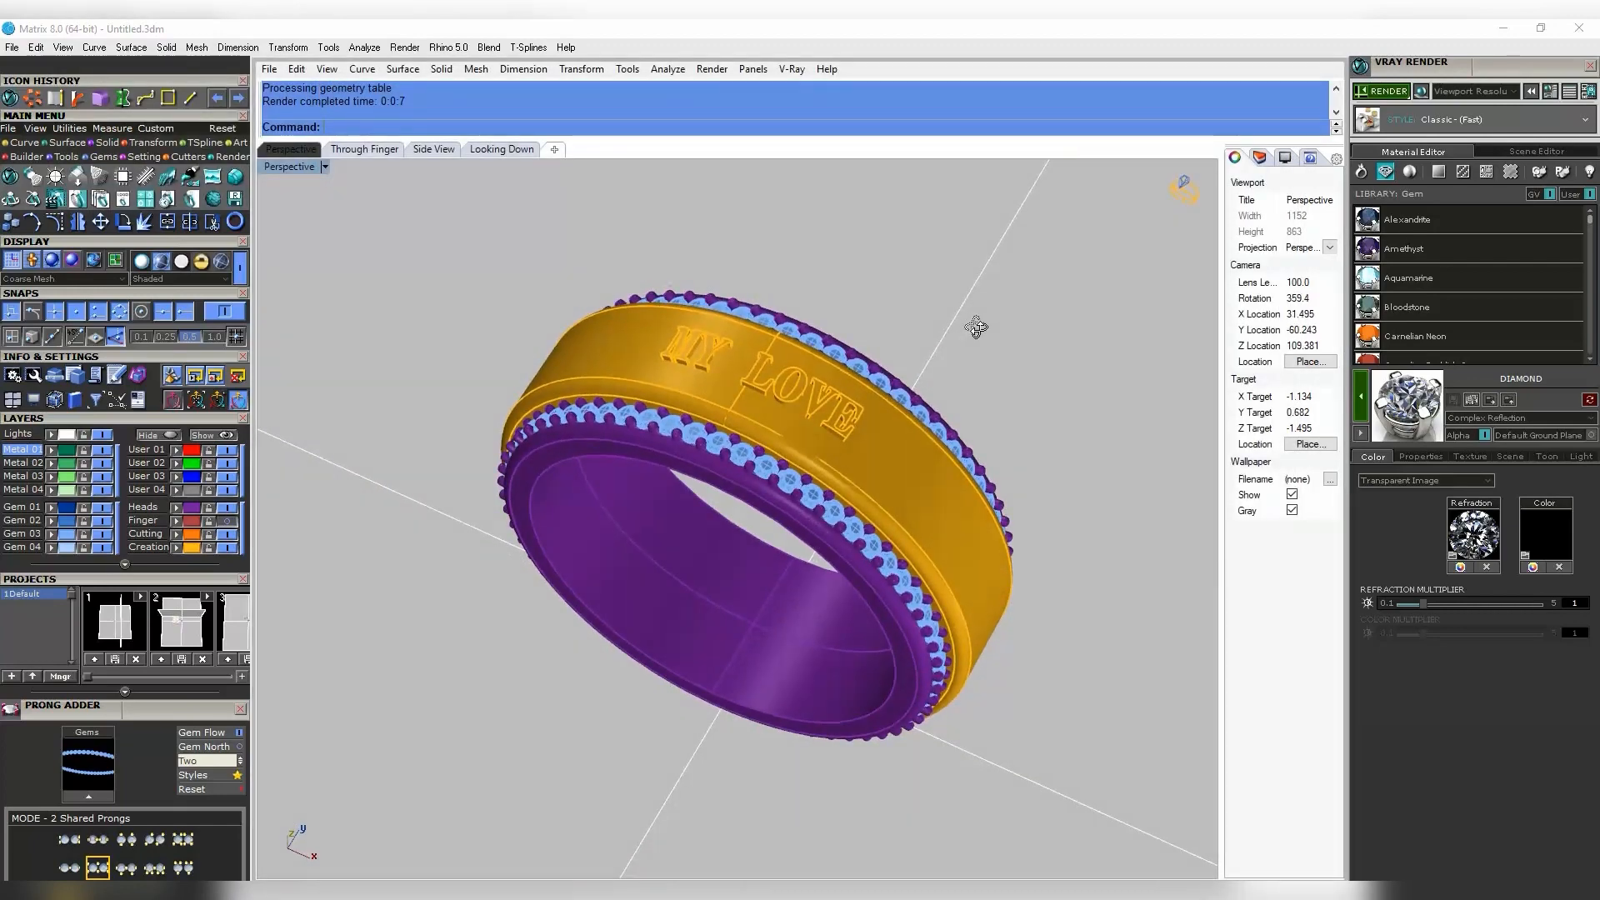
left_click(1385, 92)
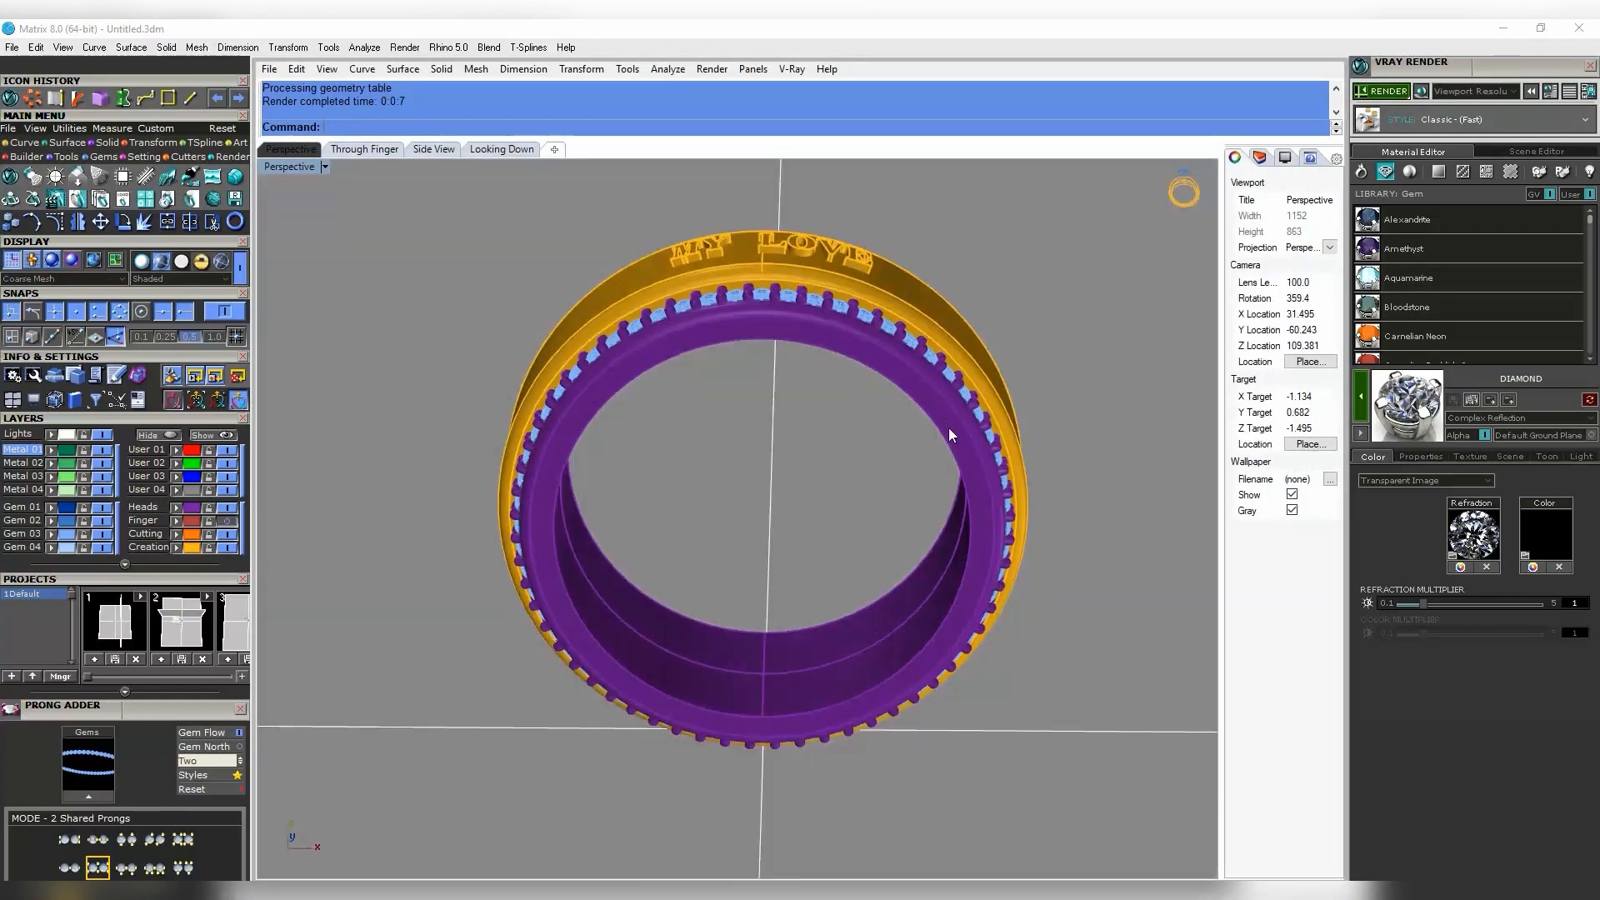
right_click_drag(948, 427, 942, 491)
left_click(916, 316)
scroll(771, 581, "down", 2)
right_click_drag(771, 582, 732, 577)
left_click_drag(731, 575, 818, 416)
left_click(817, 204)
right_click_drag(816, 204, 820, 471)
scroll(821, 520, "up", 2)
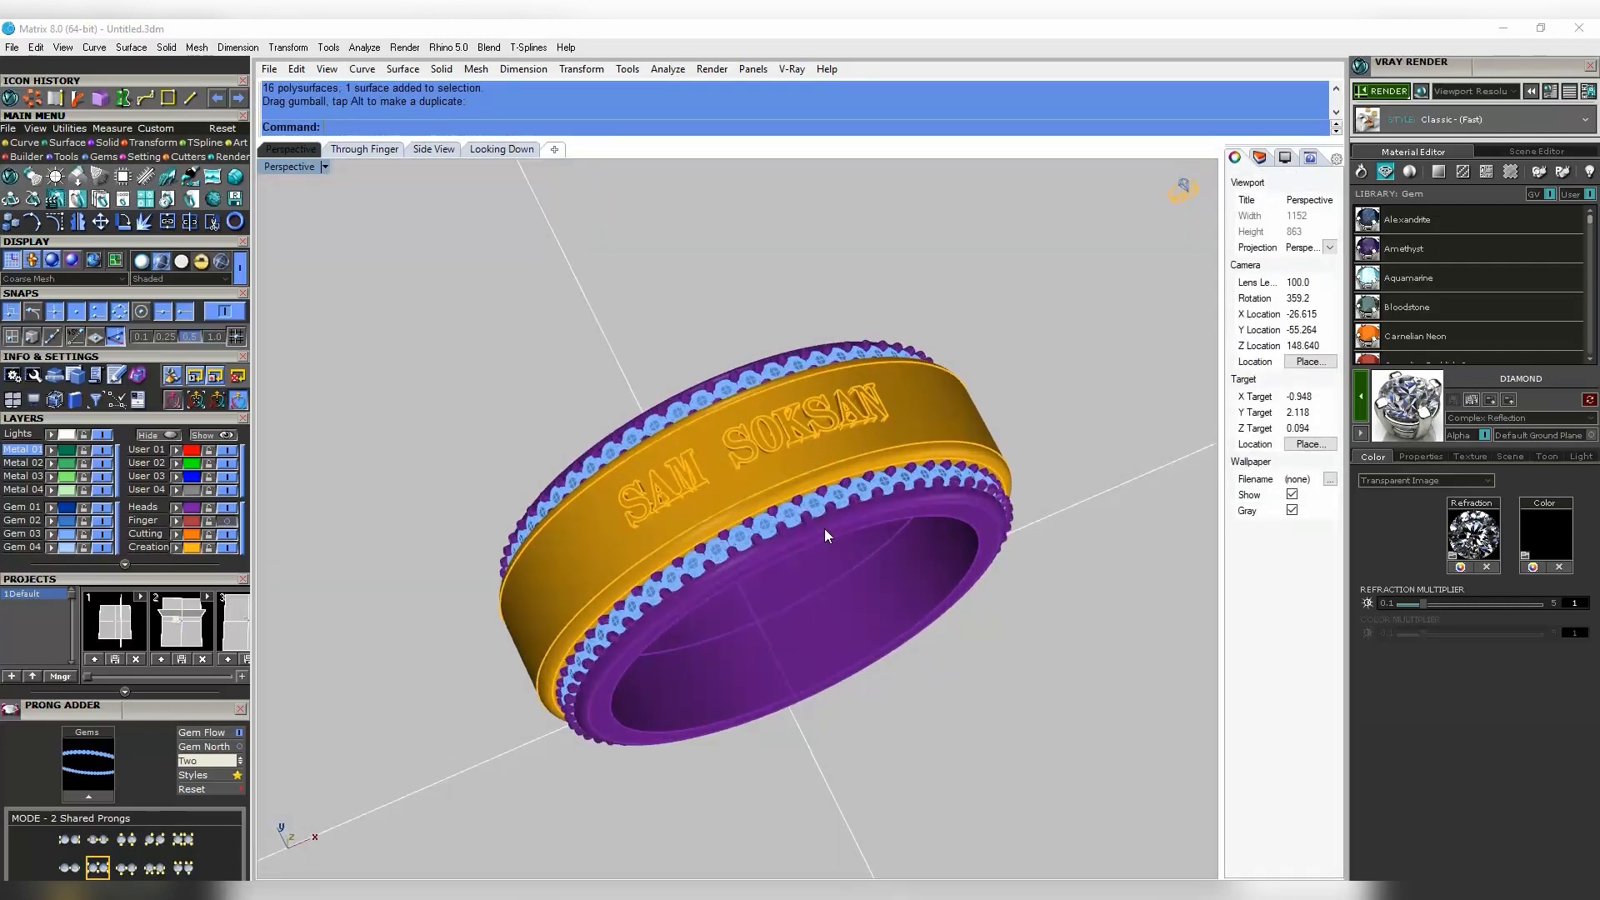
left_click(1383, 91)
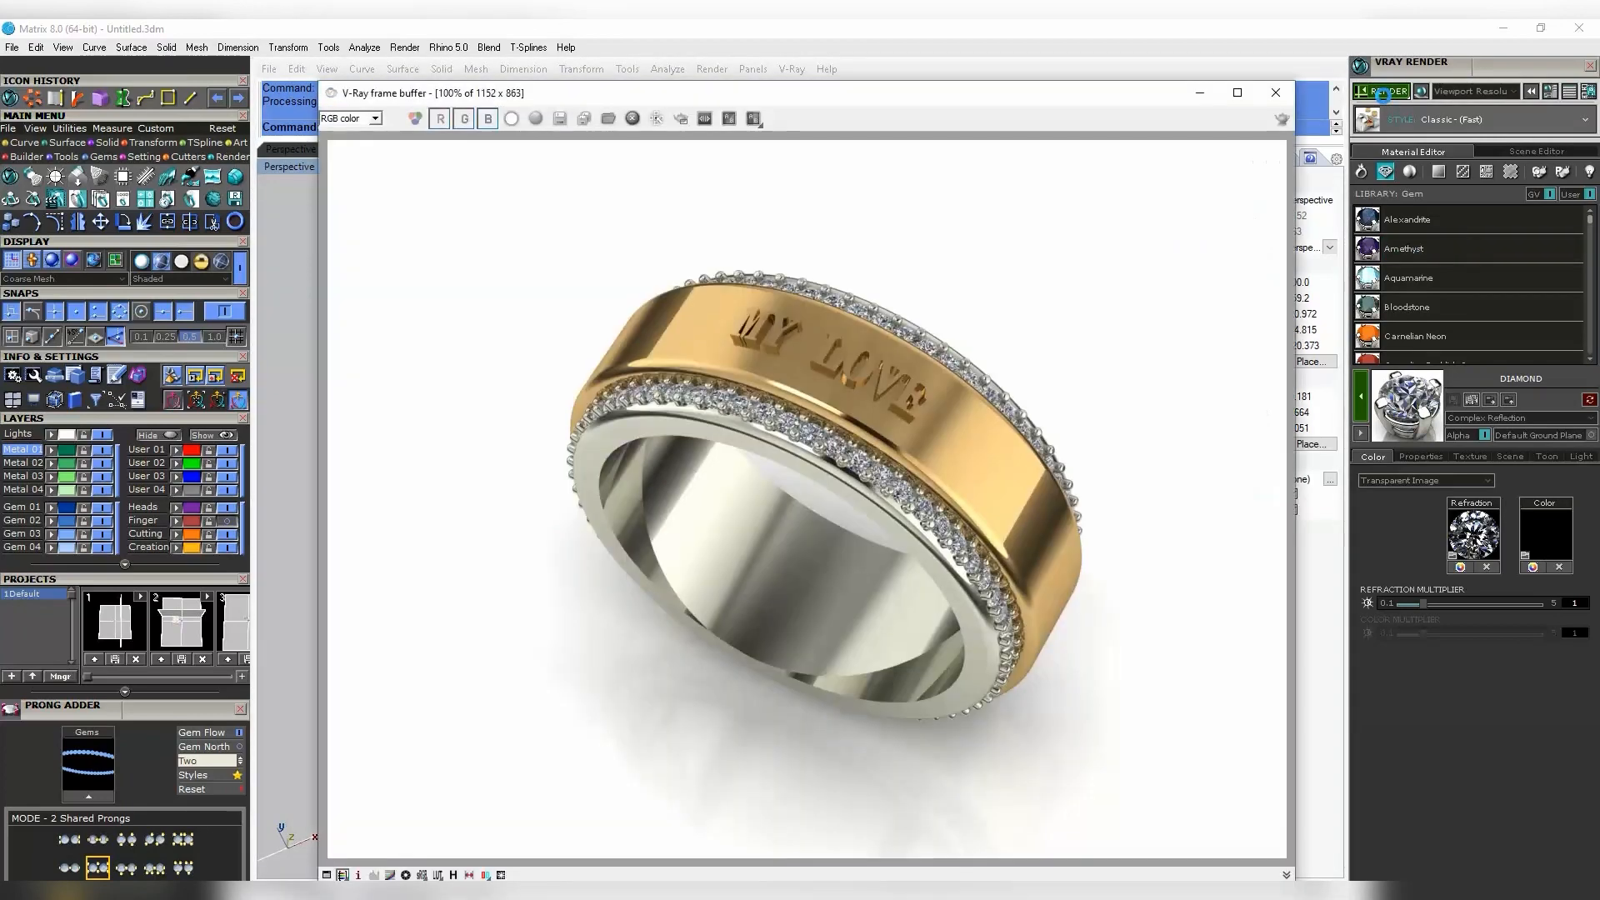
left_click(1277, 93)
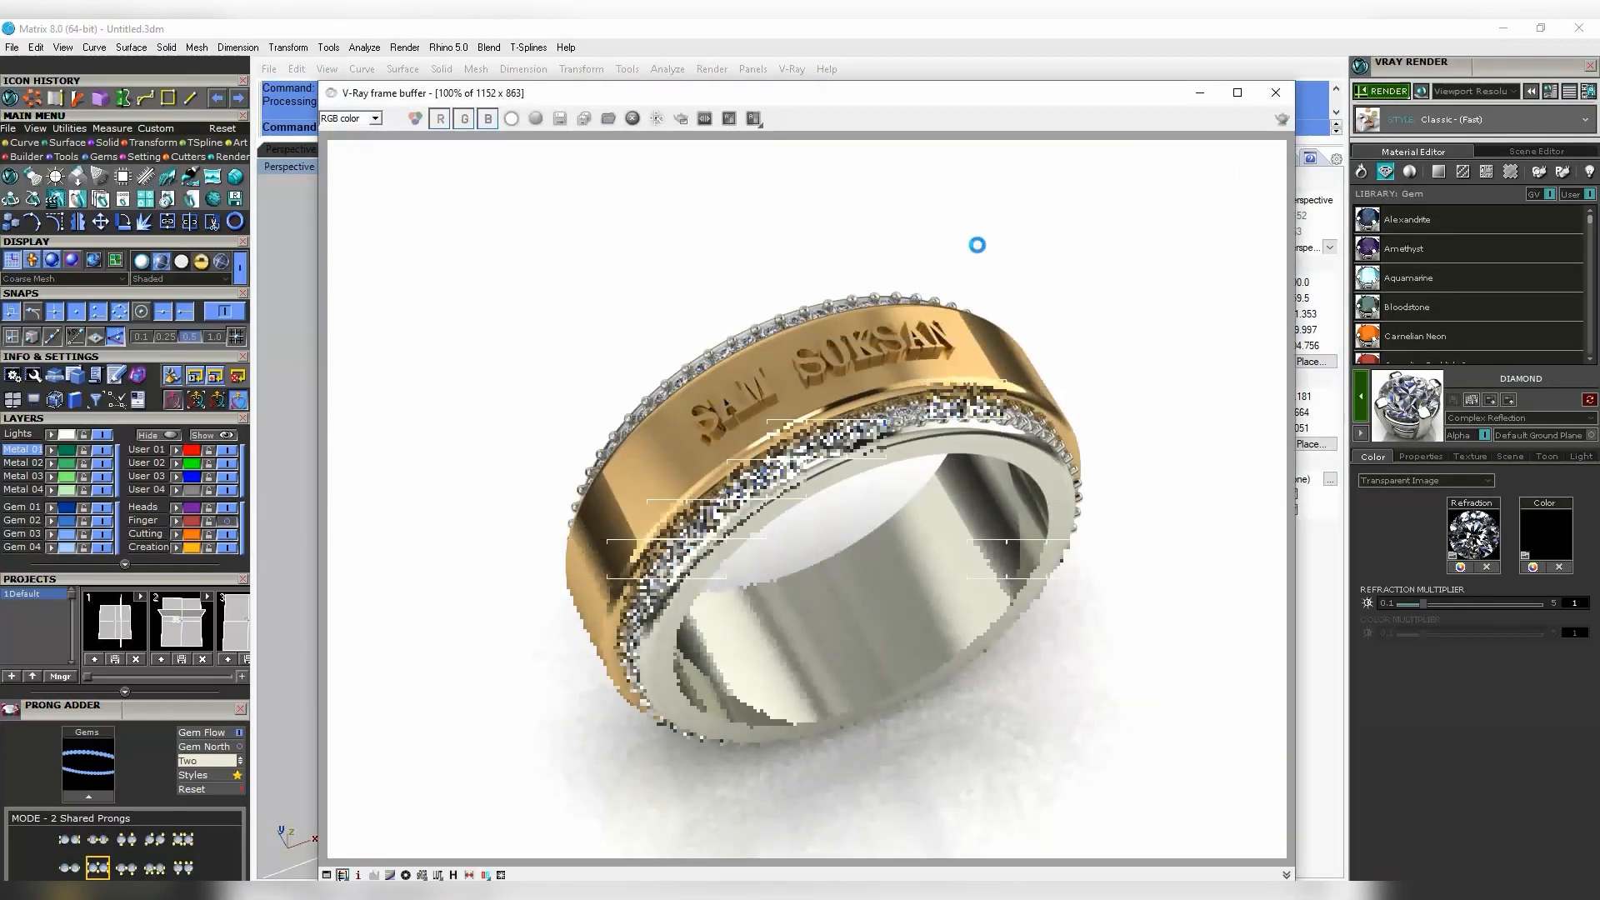
left_click(1275, 92)
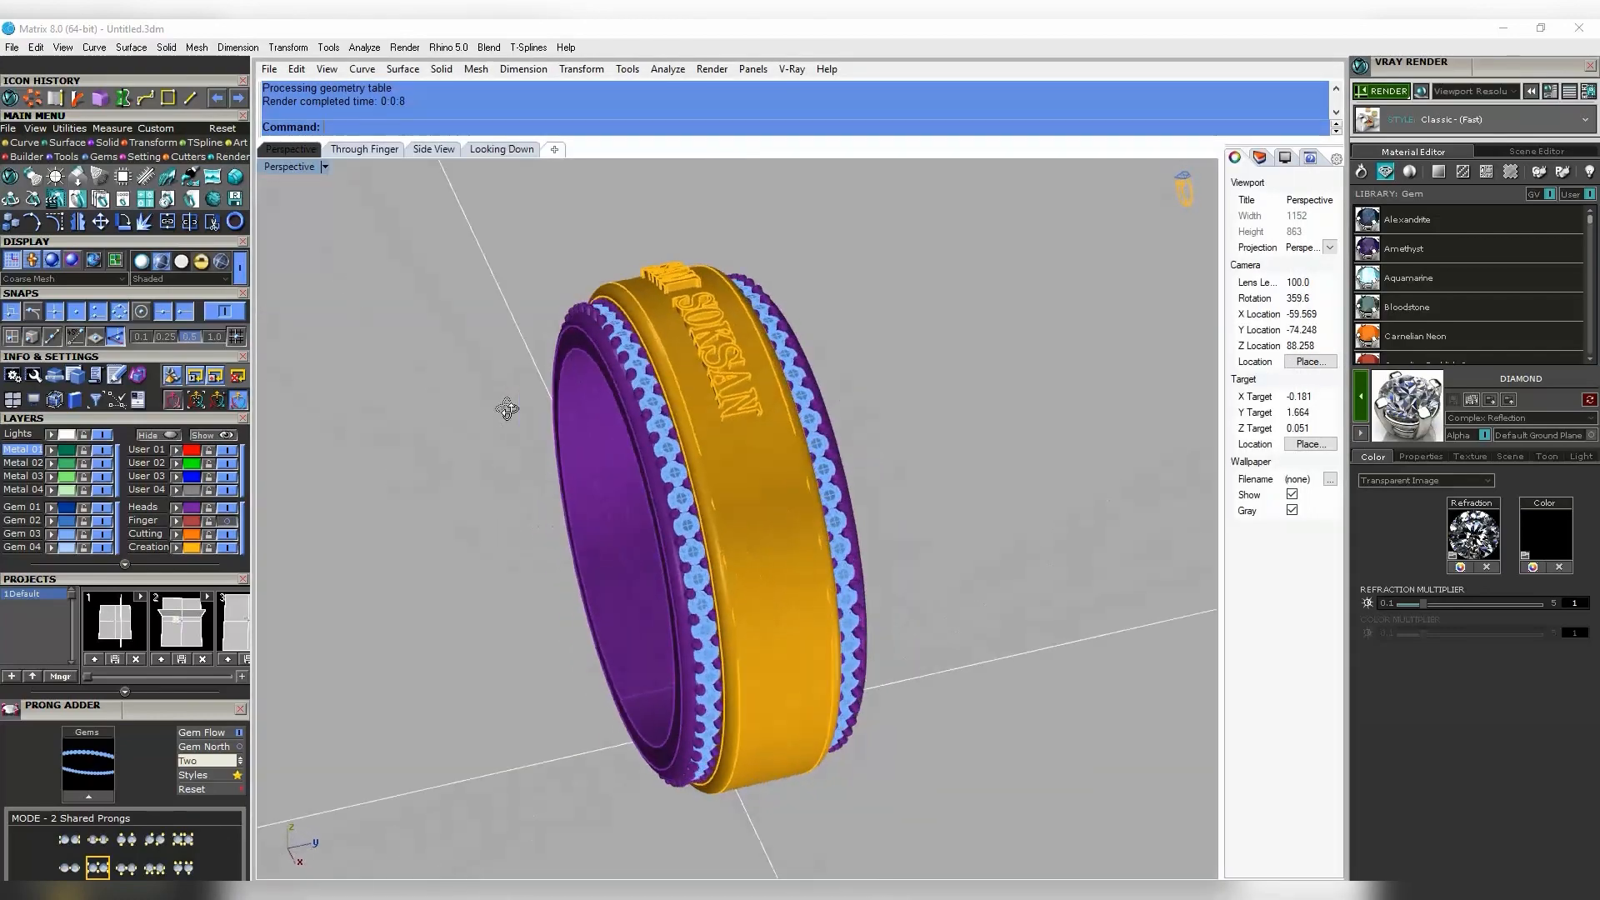